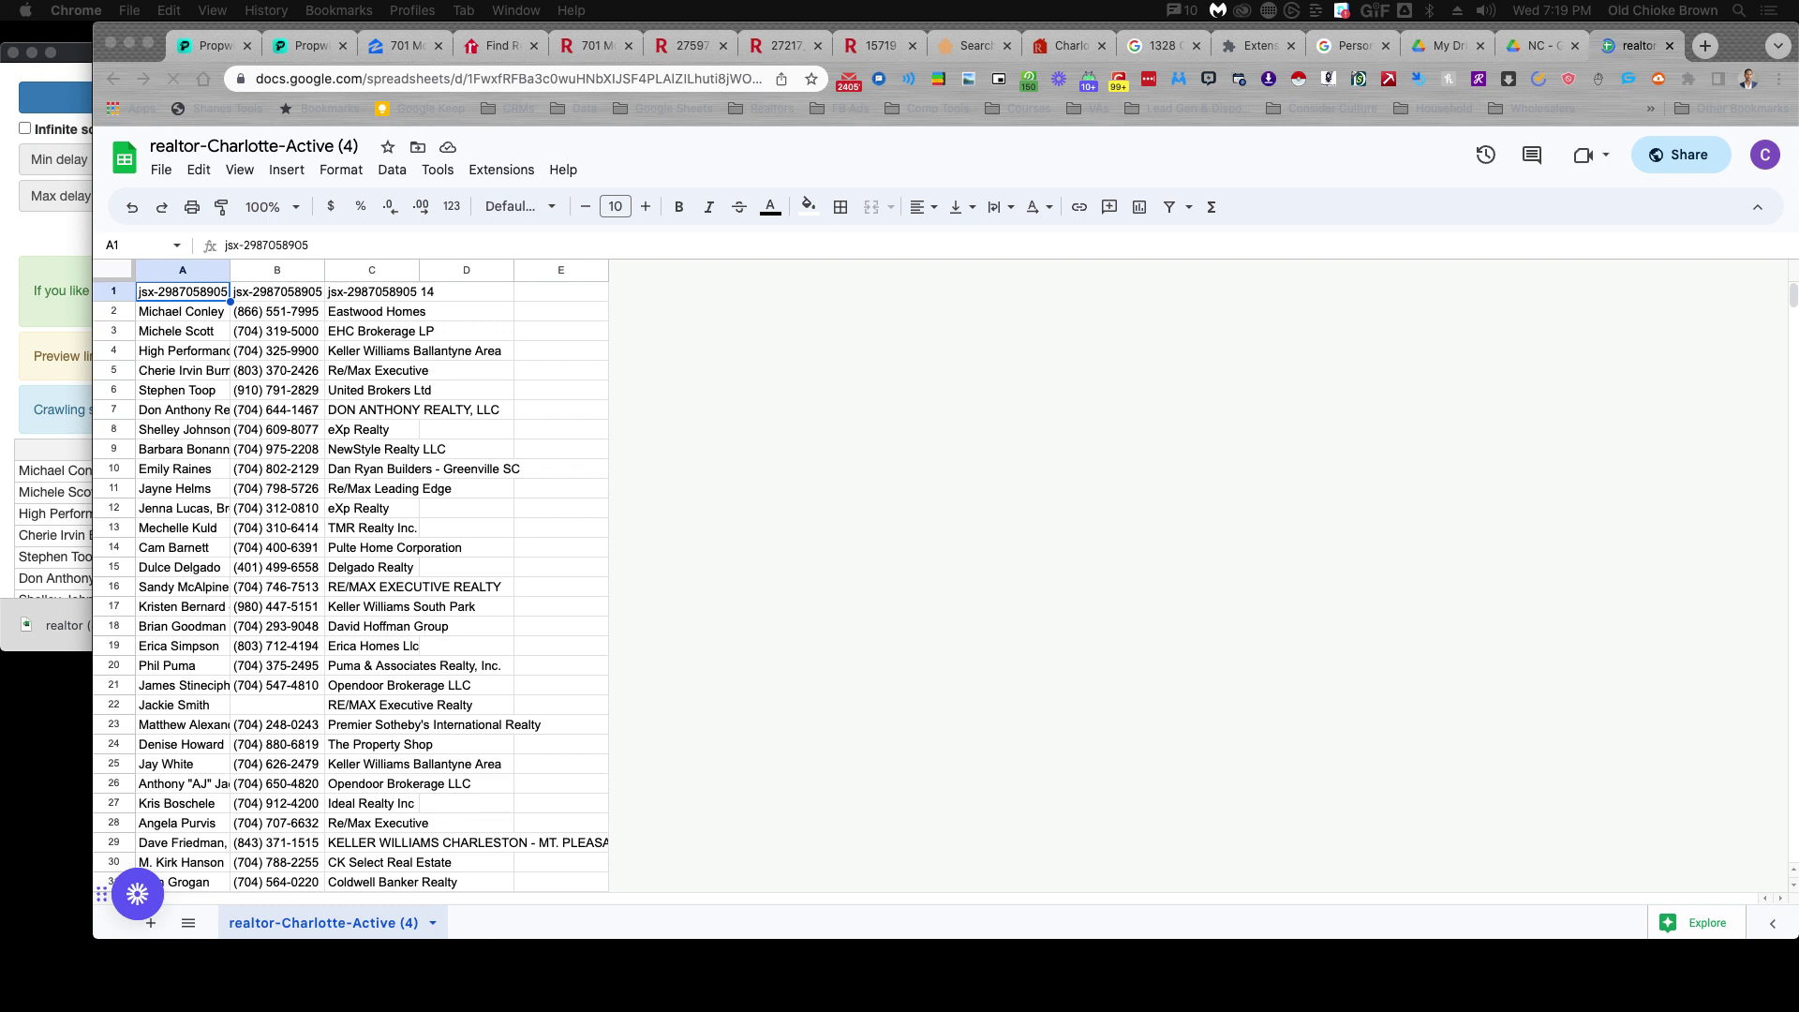
Widen column A so the full contact names are visible.
left_click(233, 289)
left_click_drag(231, 272, 563, 273)
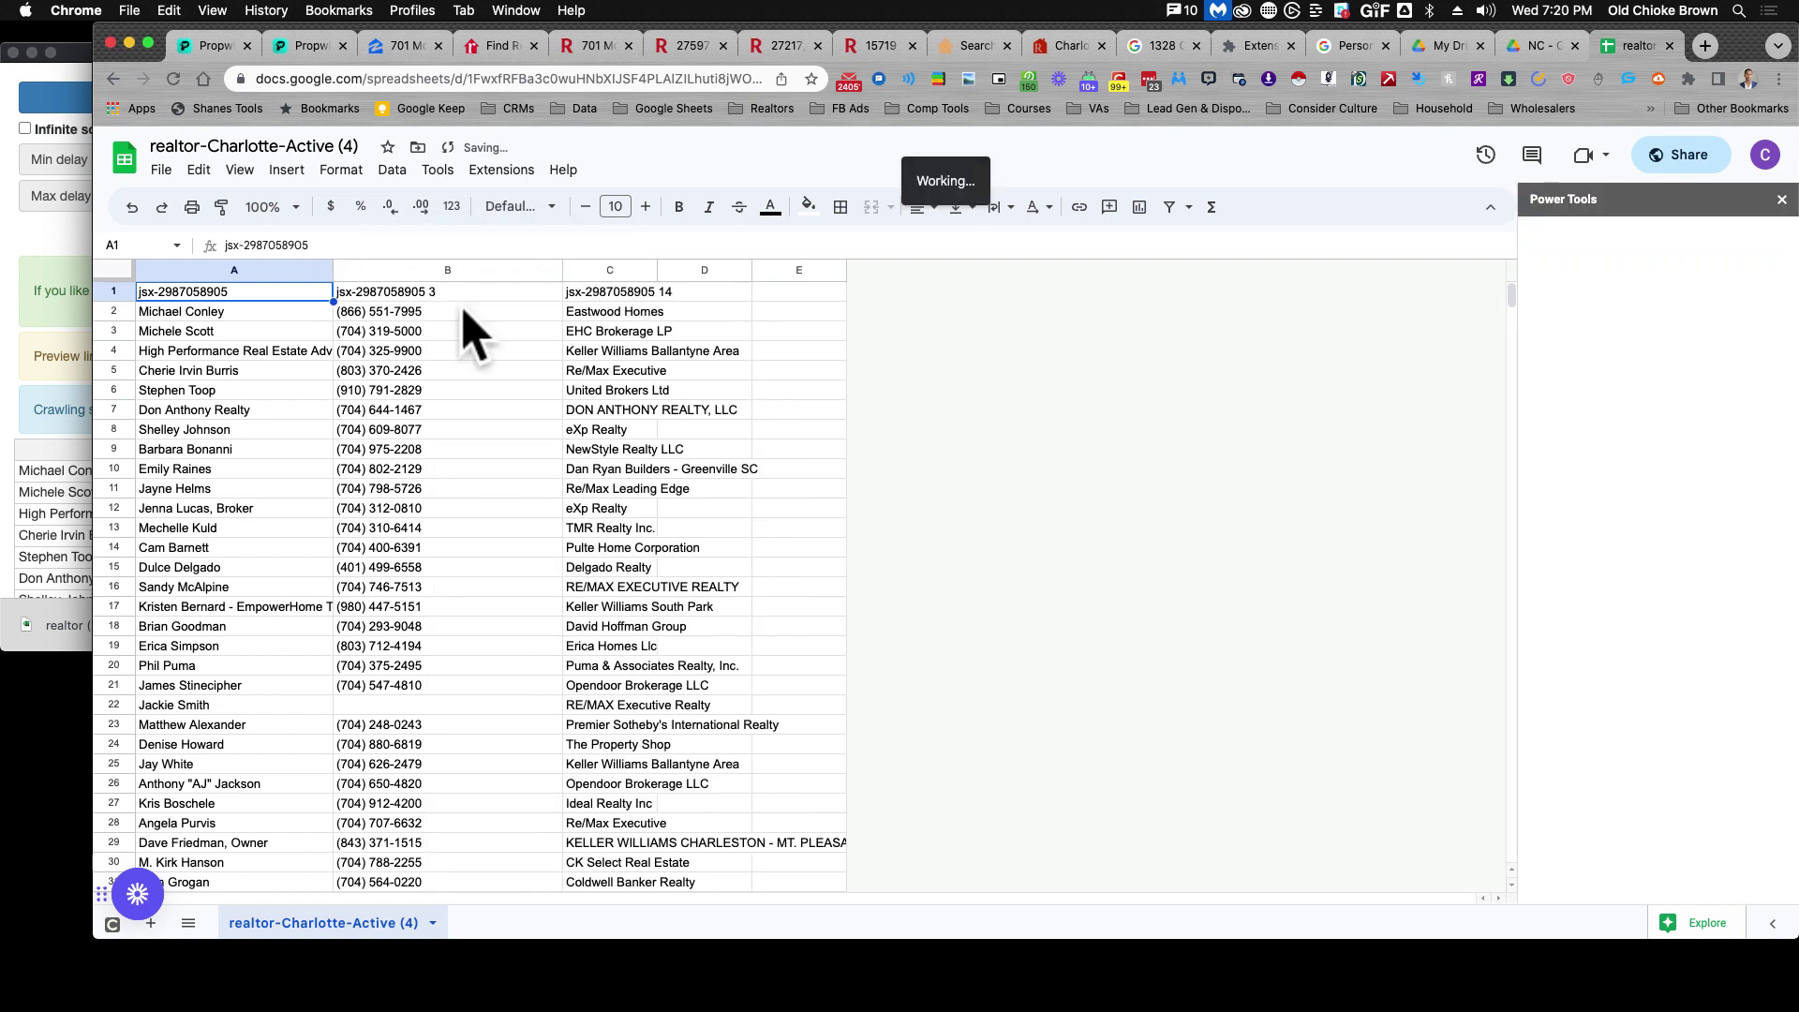
left_click_drag(333, 273, 382, 274)
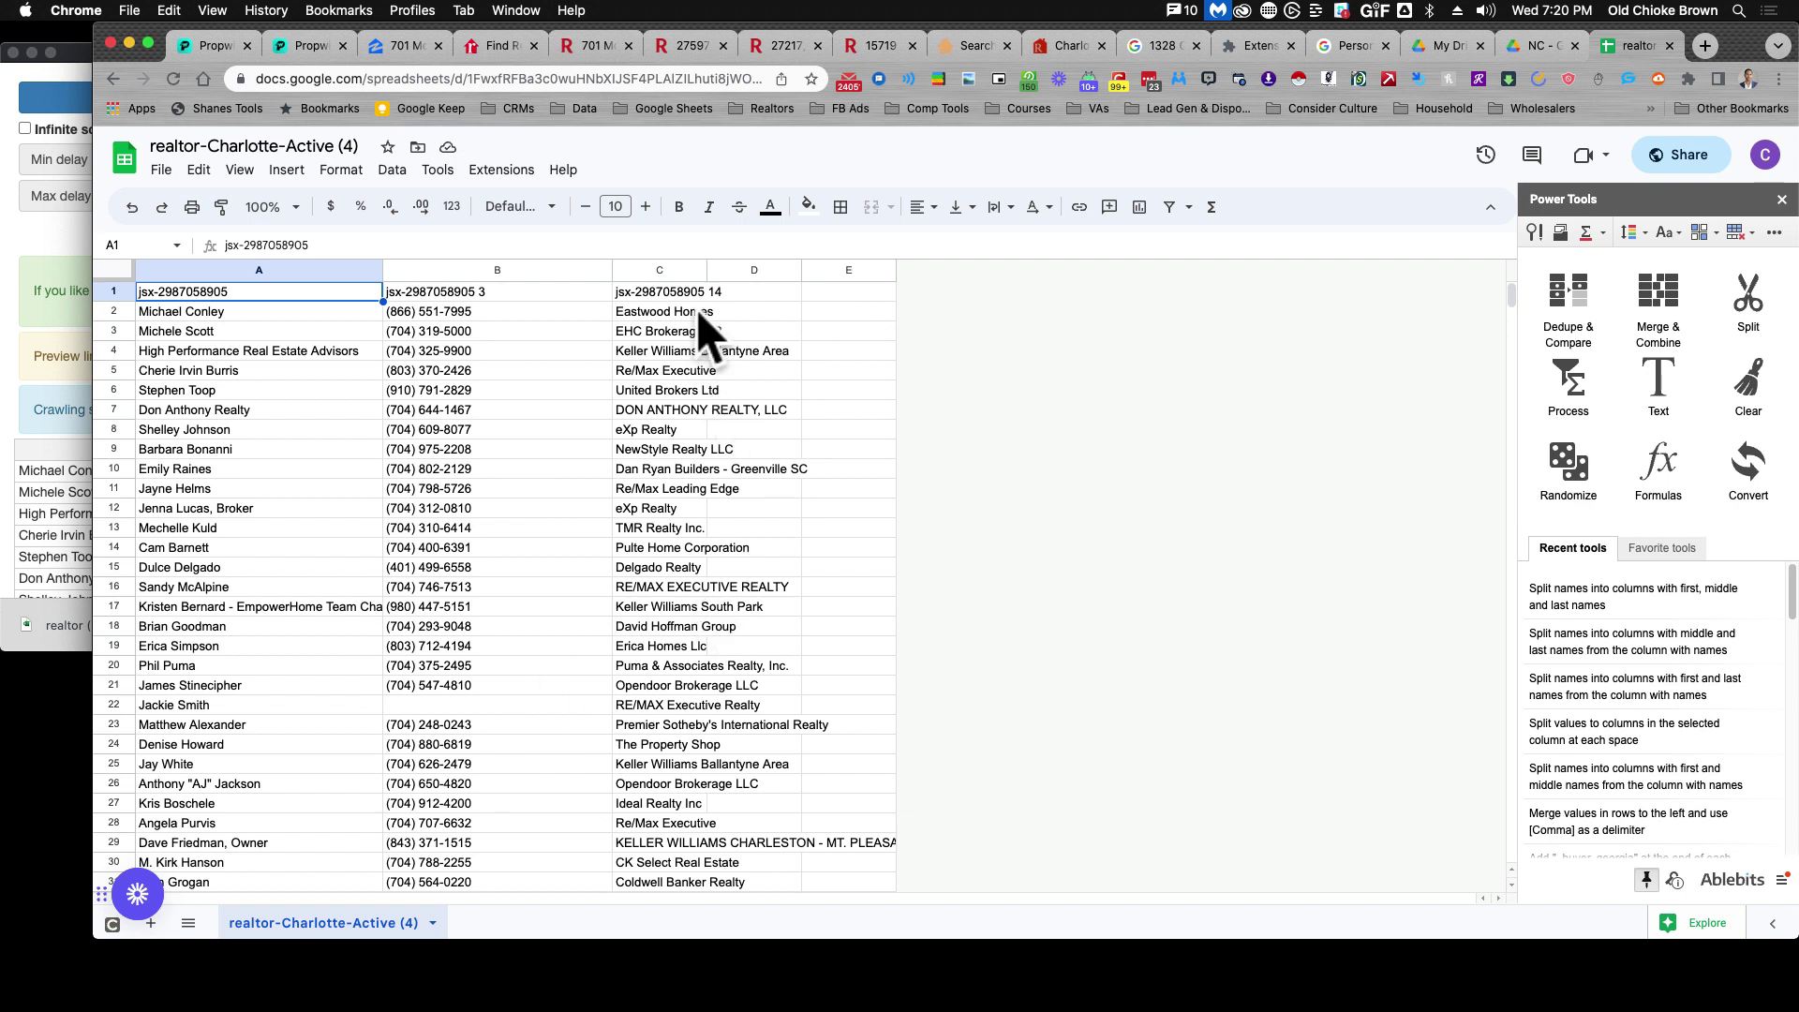
Label the headers in A1, B1 and C1 as Name, Phone and Company.
double_click(192, 292)
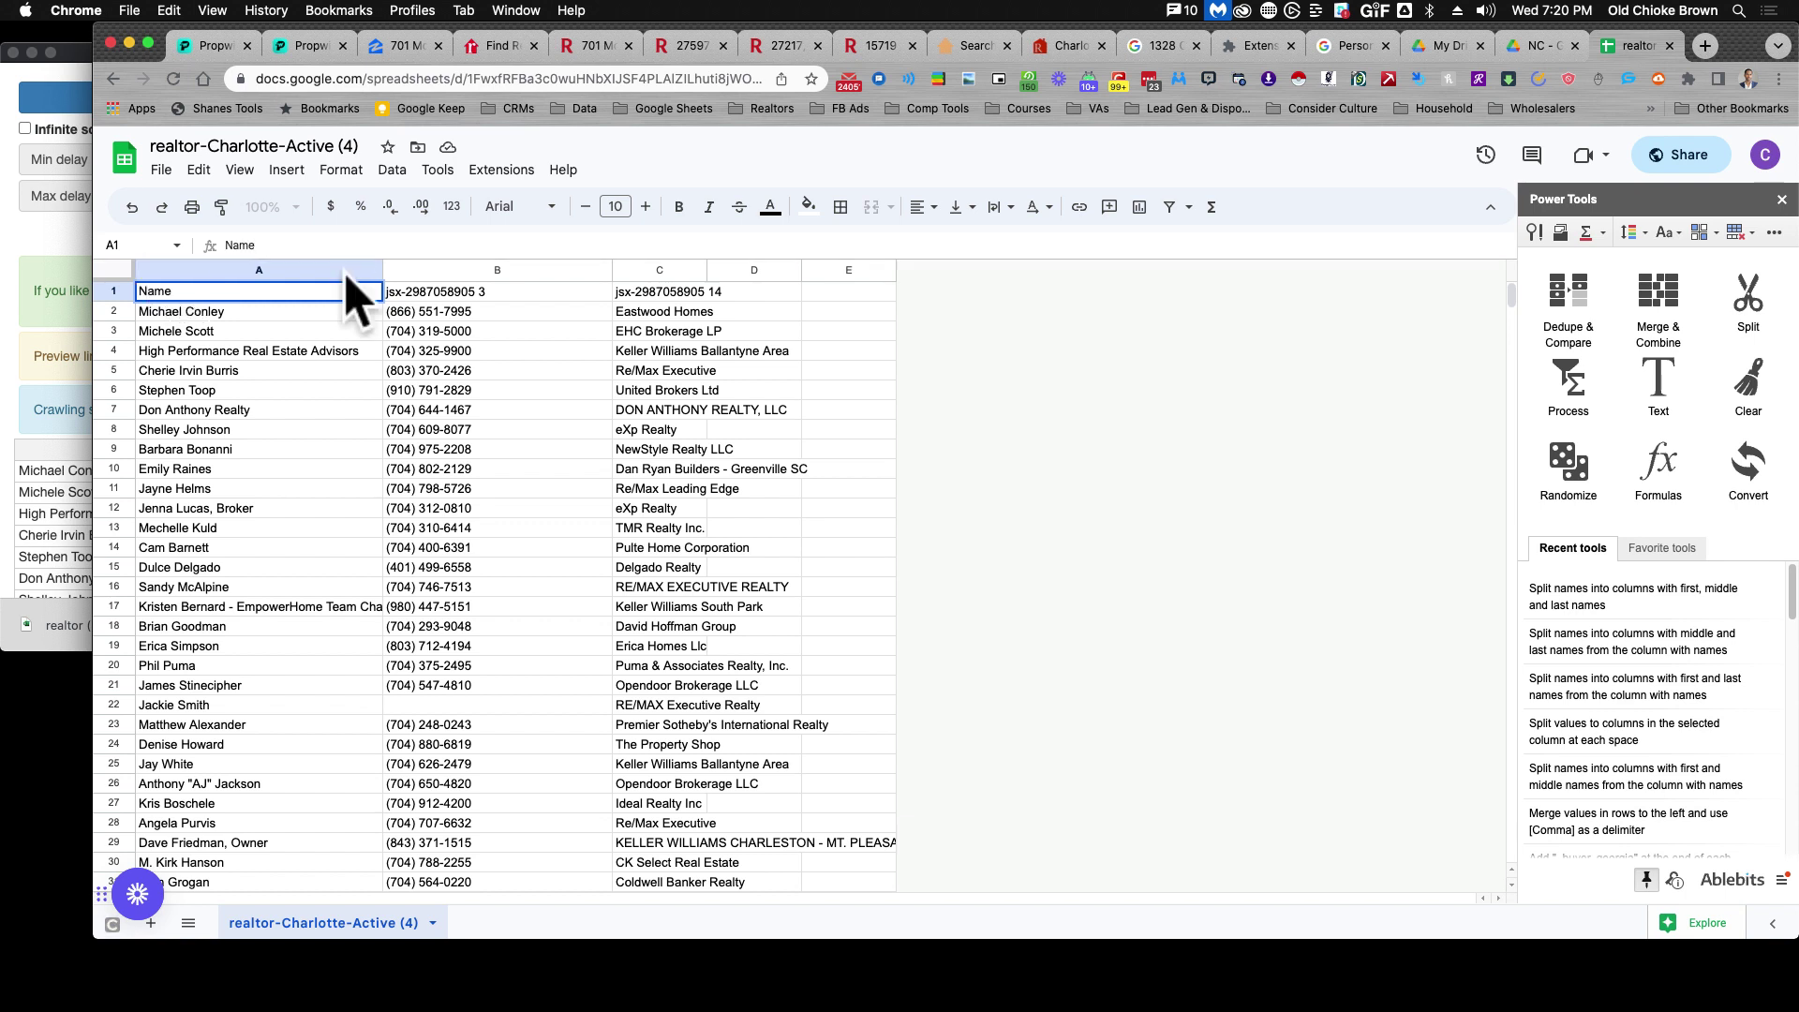
double_click(412, 294)
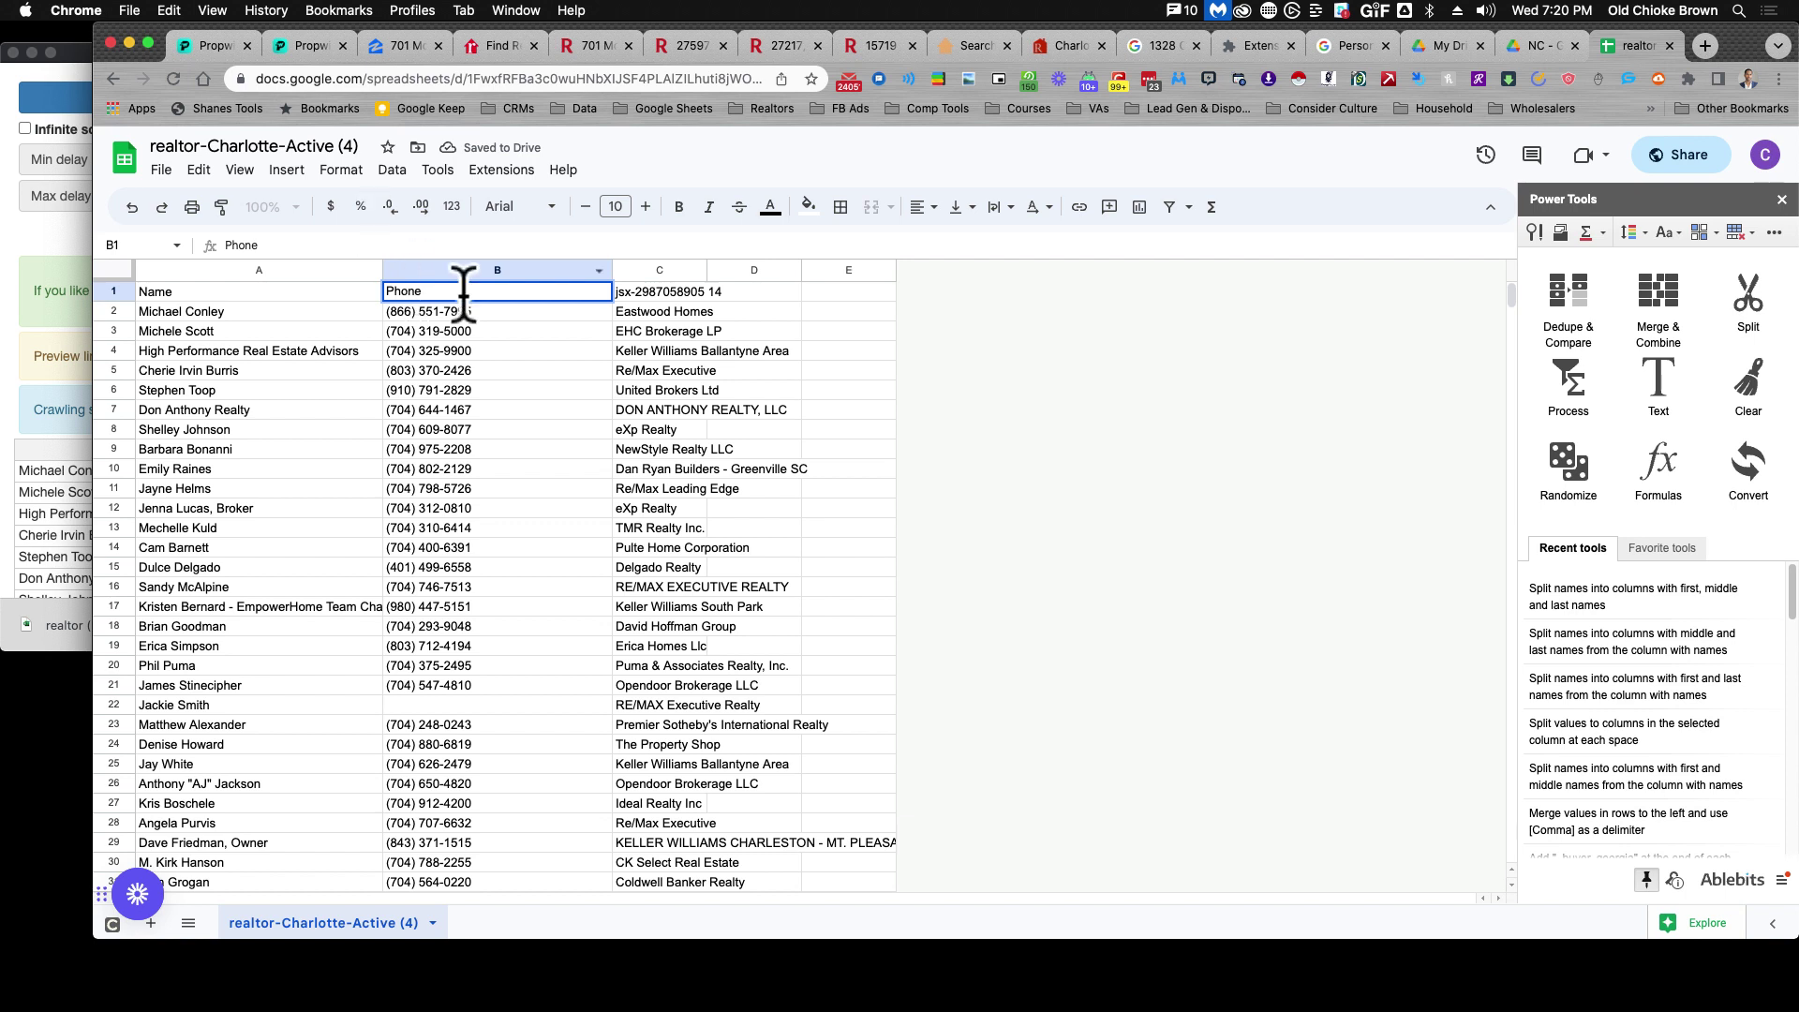
double_click(656, 294)
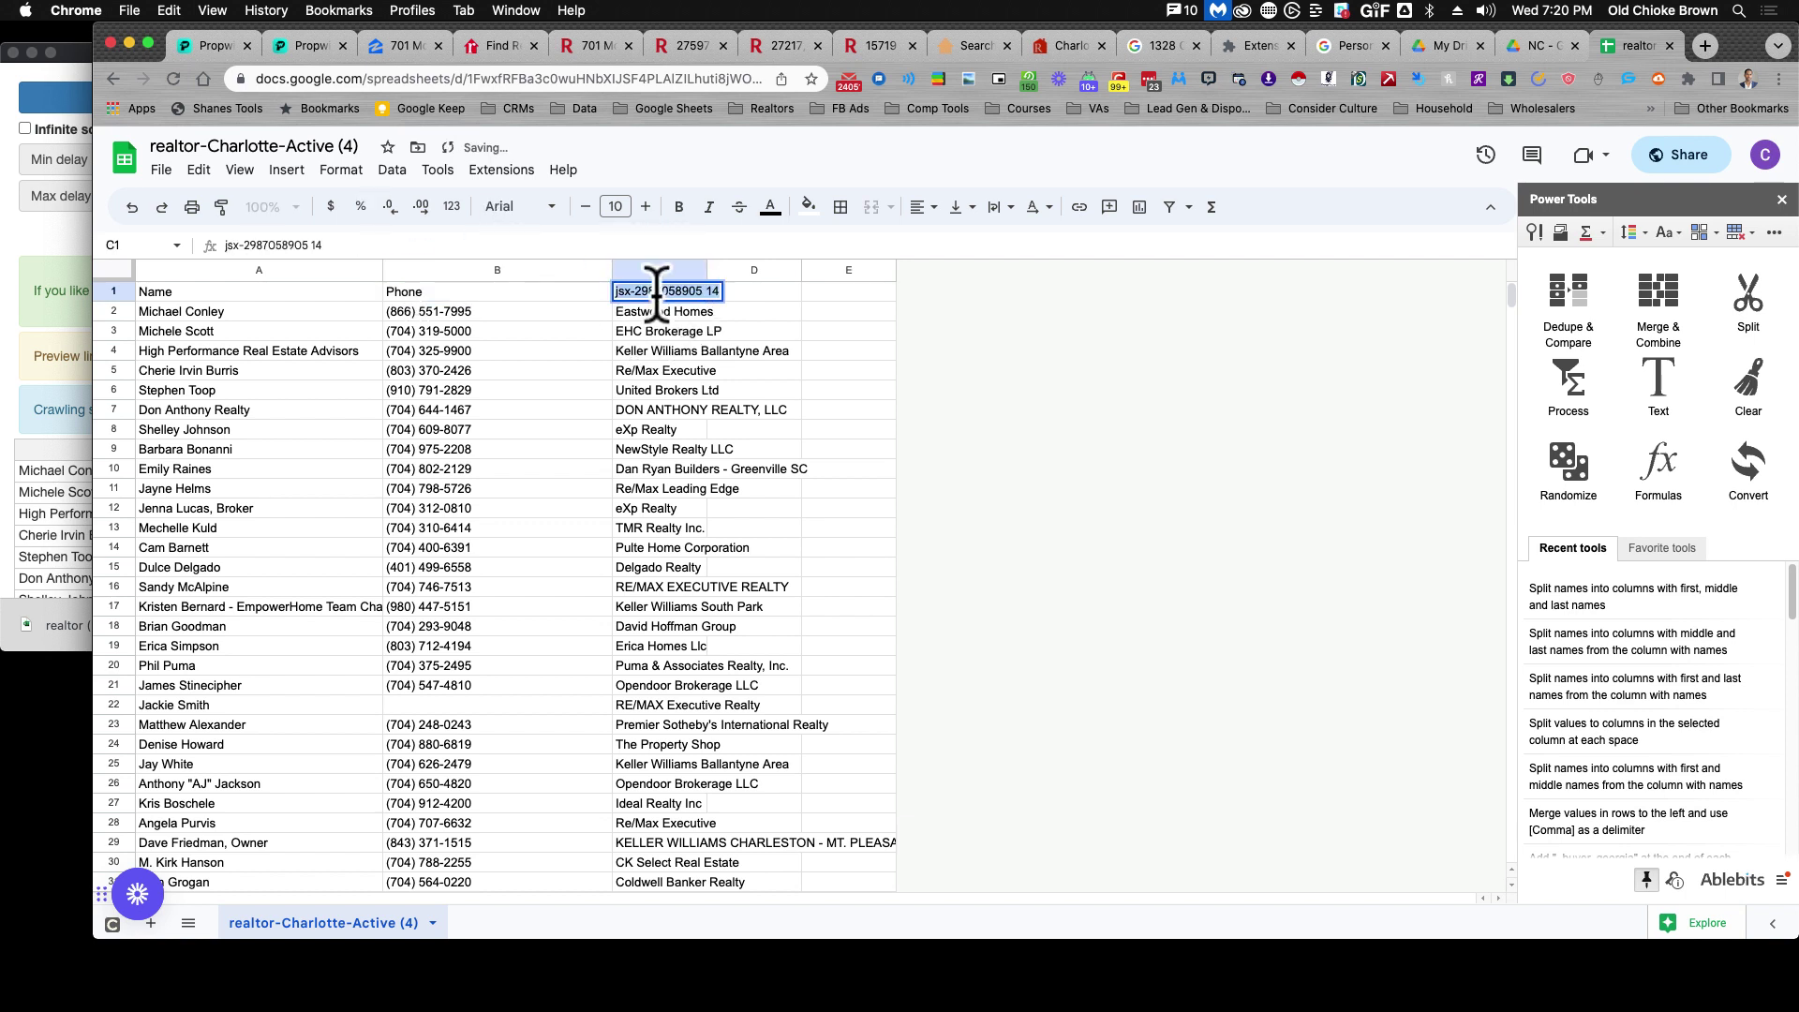
type("C")
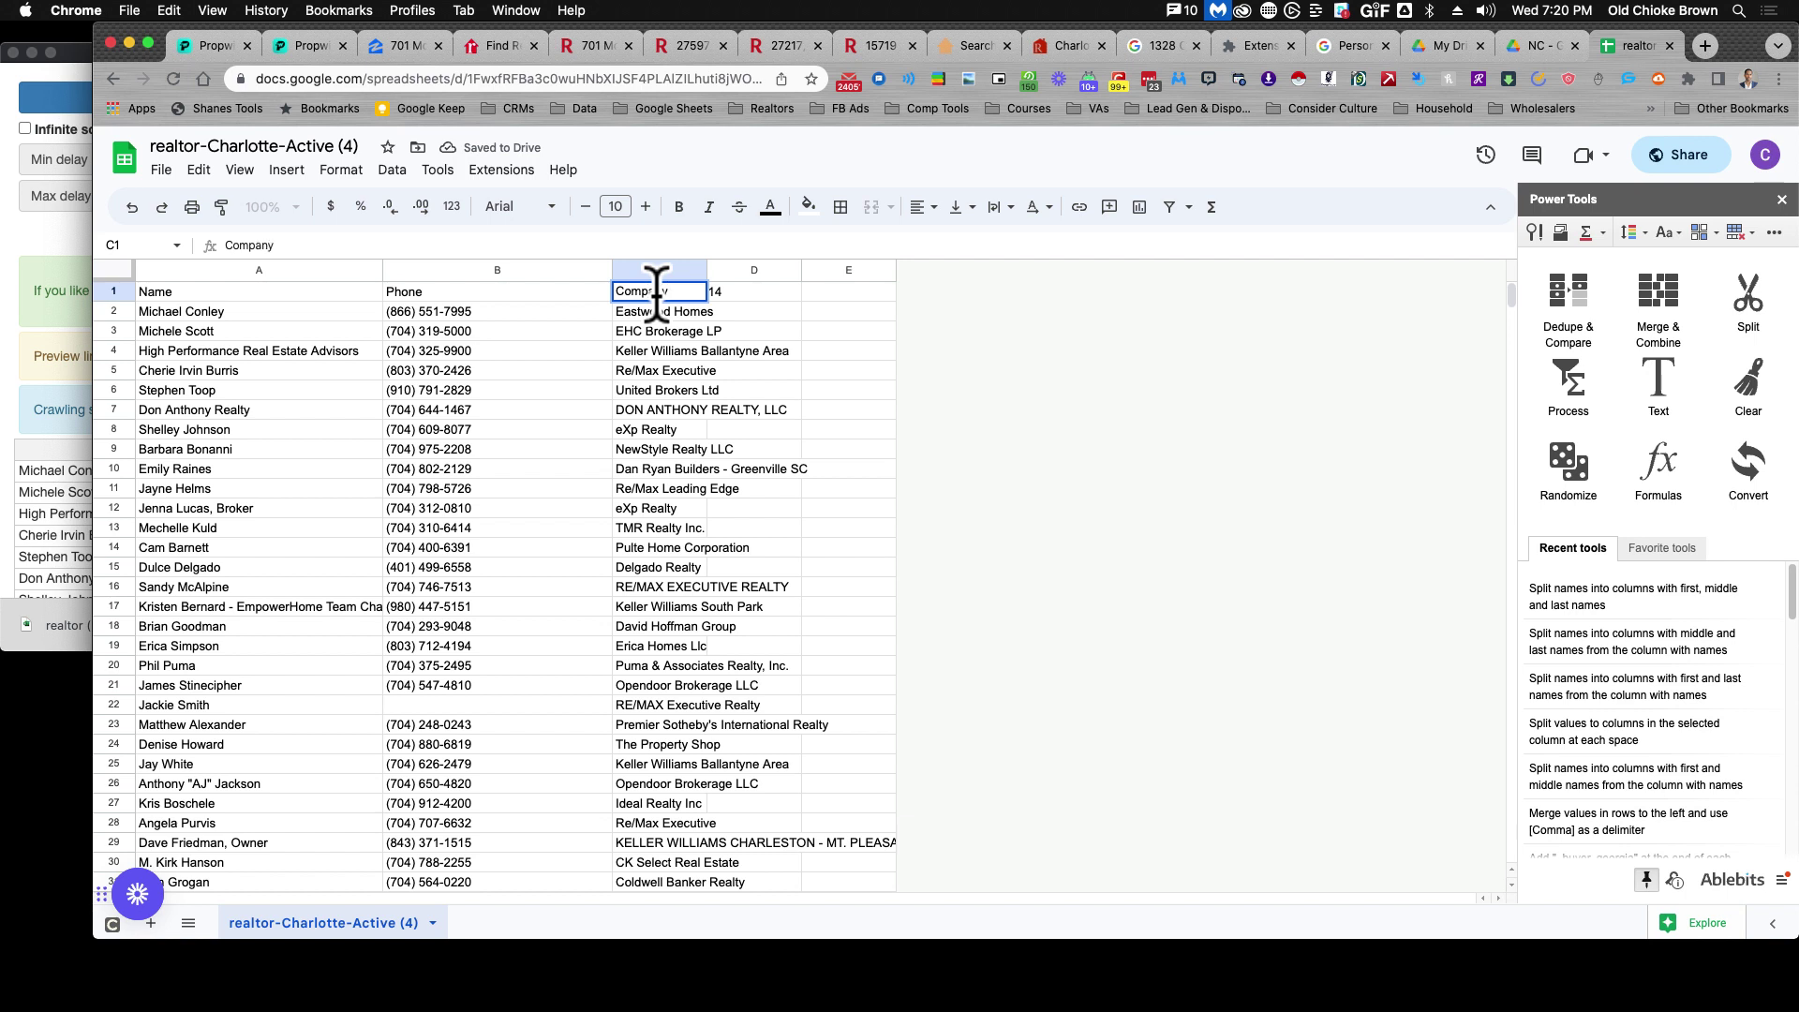
type("ompany")
Delete row 4, the High Performance Real Estate Advisors listing.
left_click(542, 332)
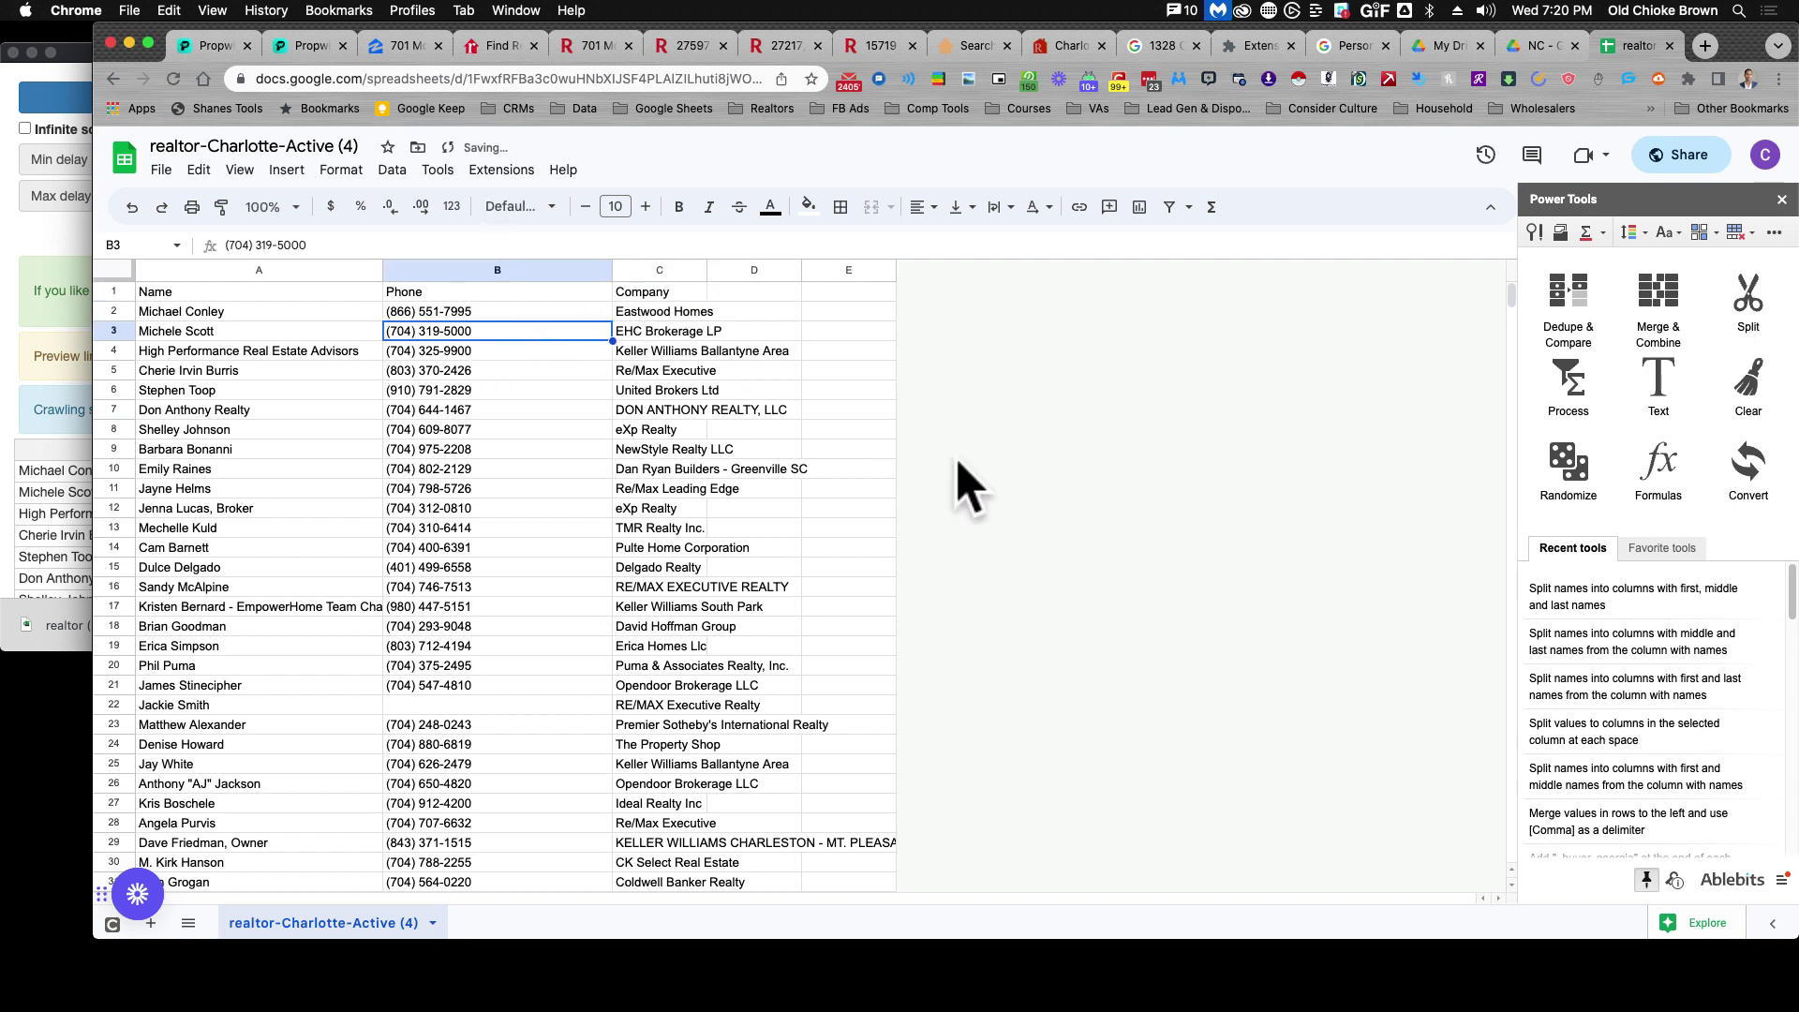
left_click(513, 508)
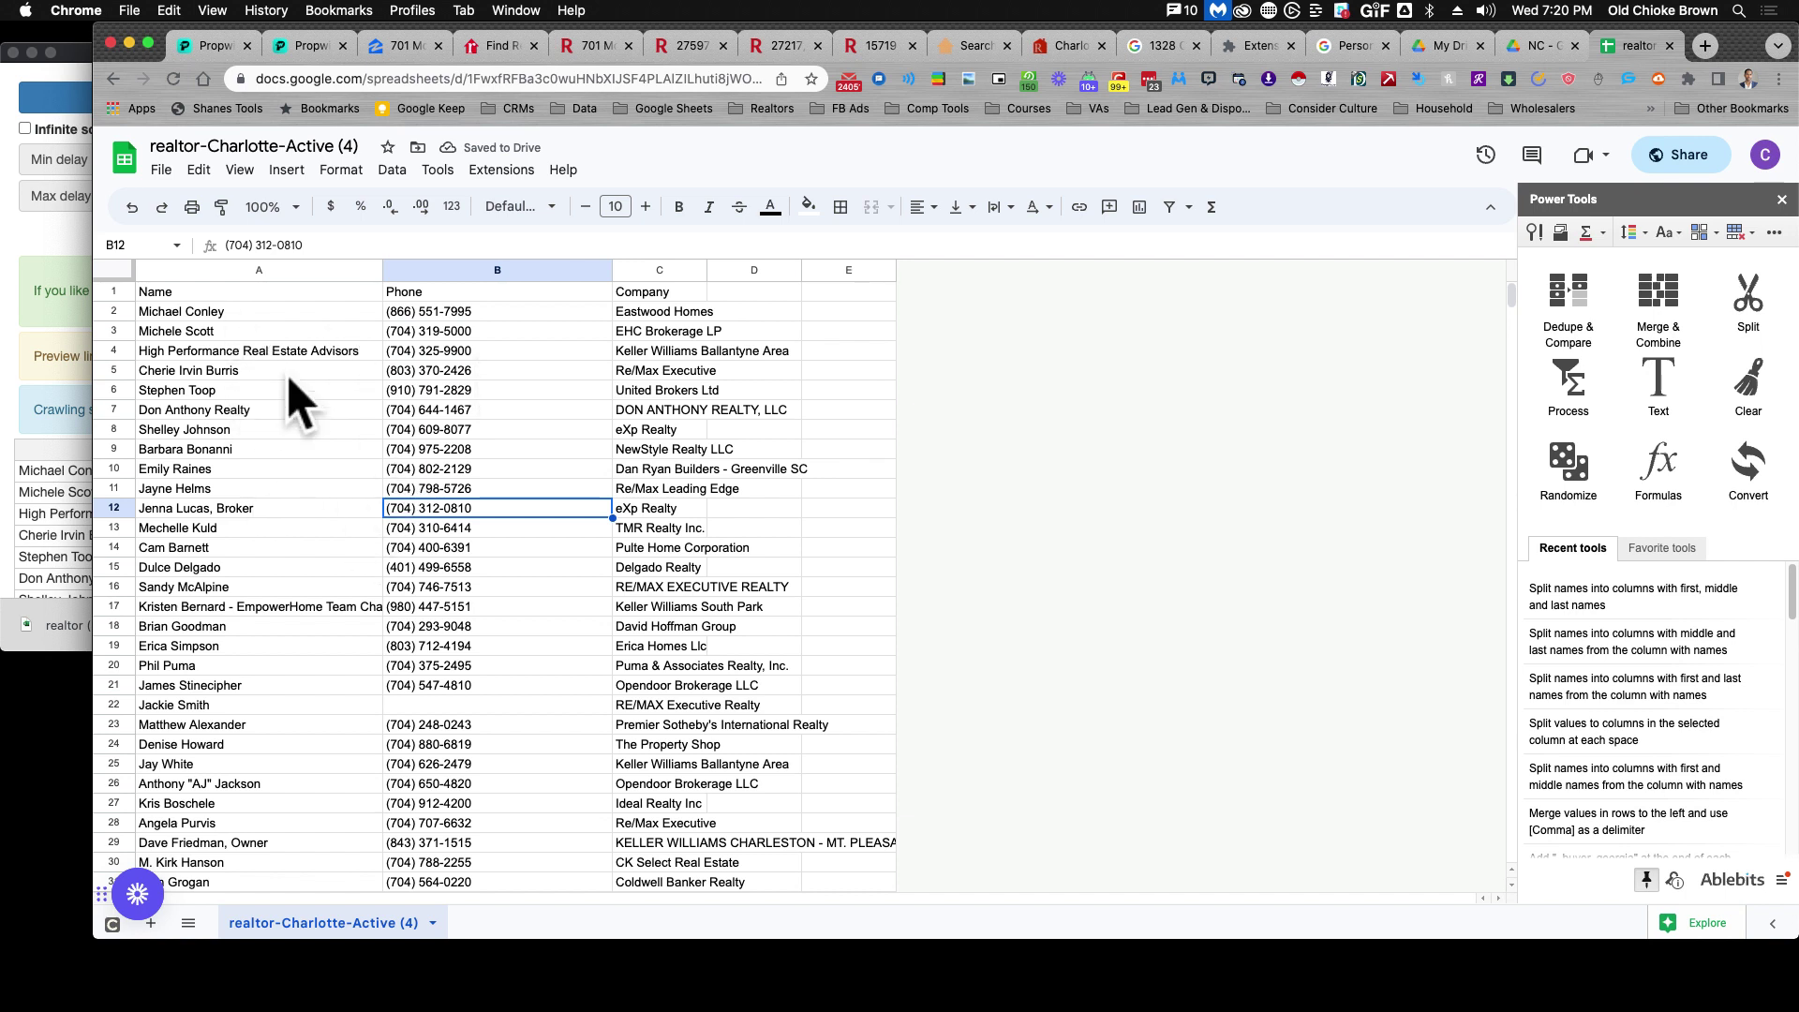
left_click(114, 351)
right_click(115, 351)
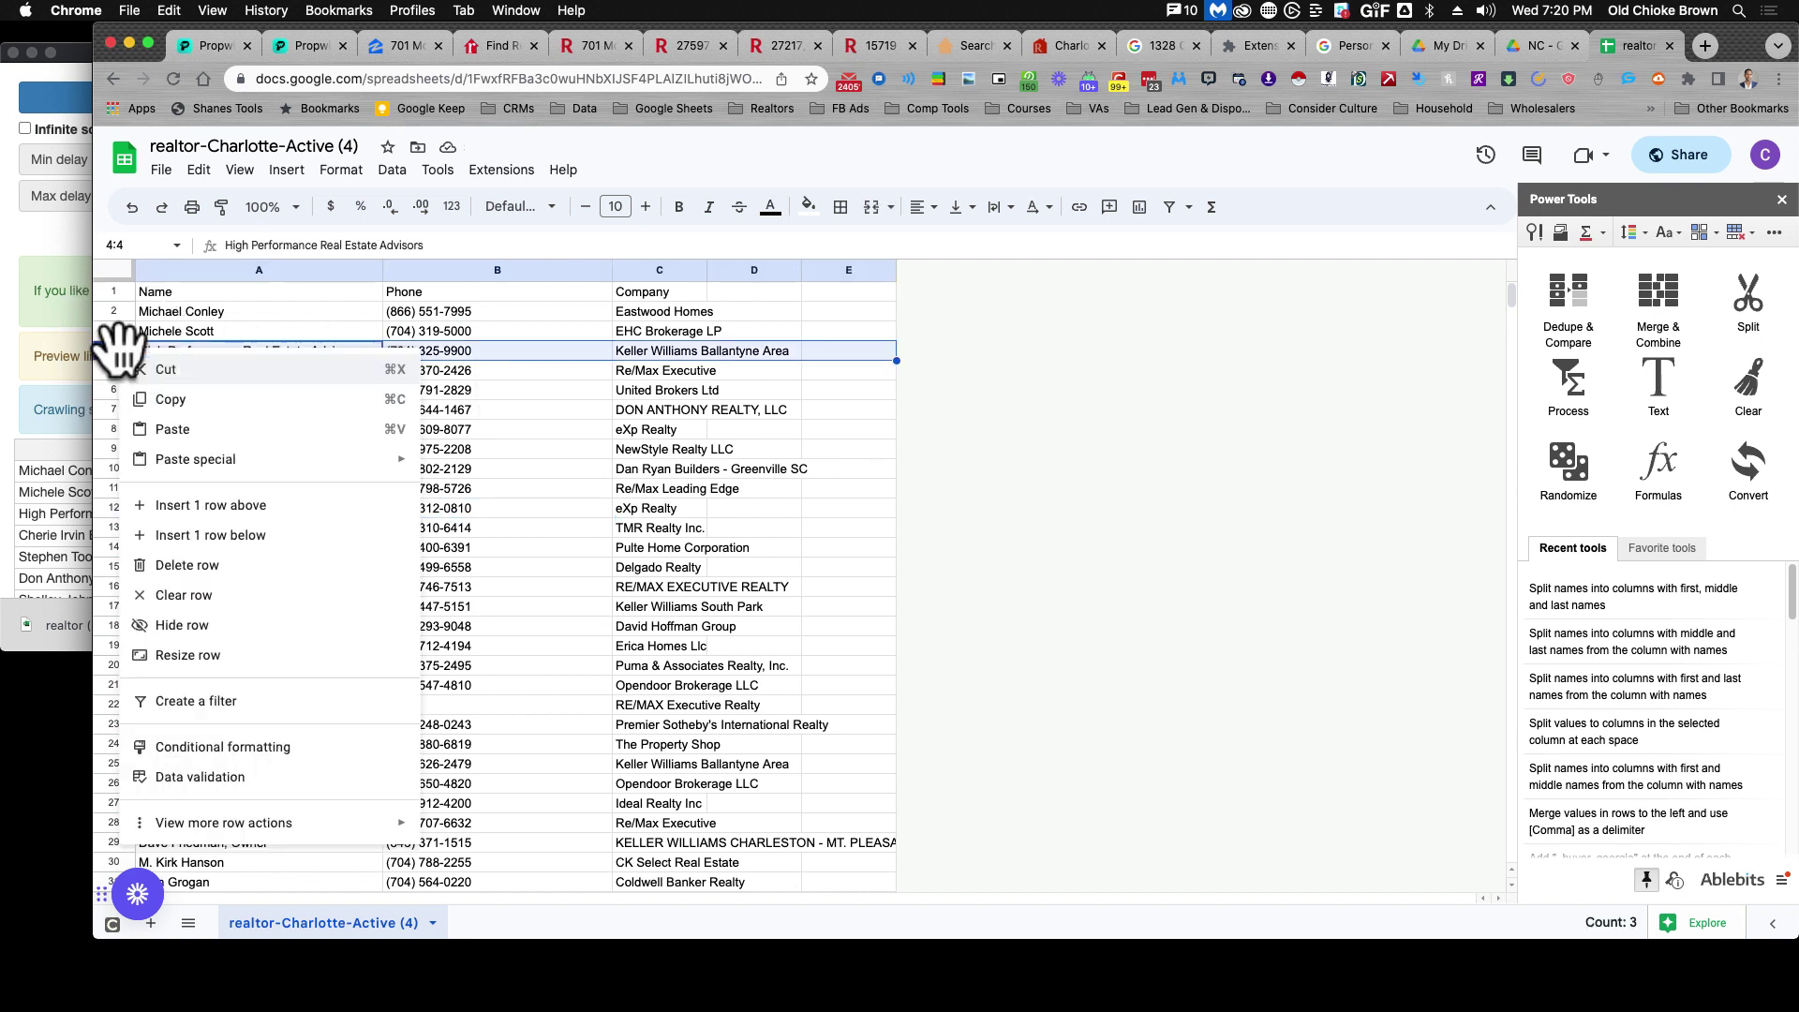
left_click(182, 565)
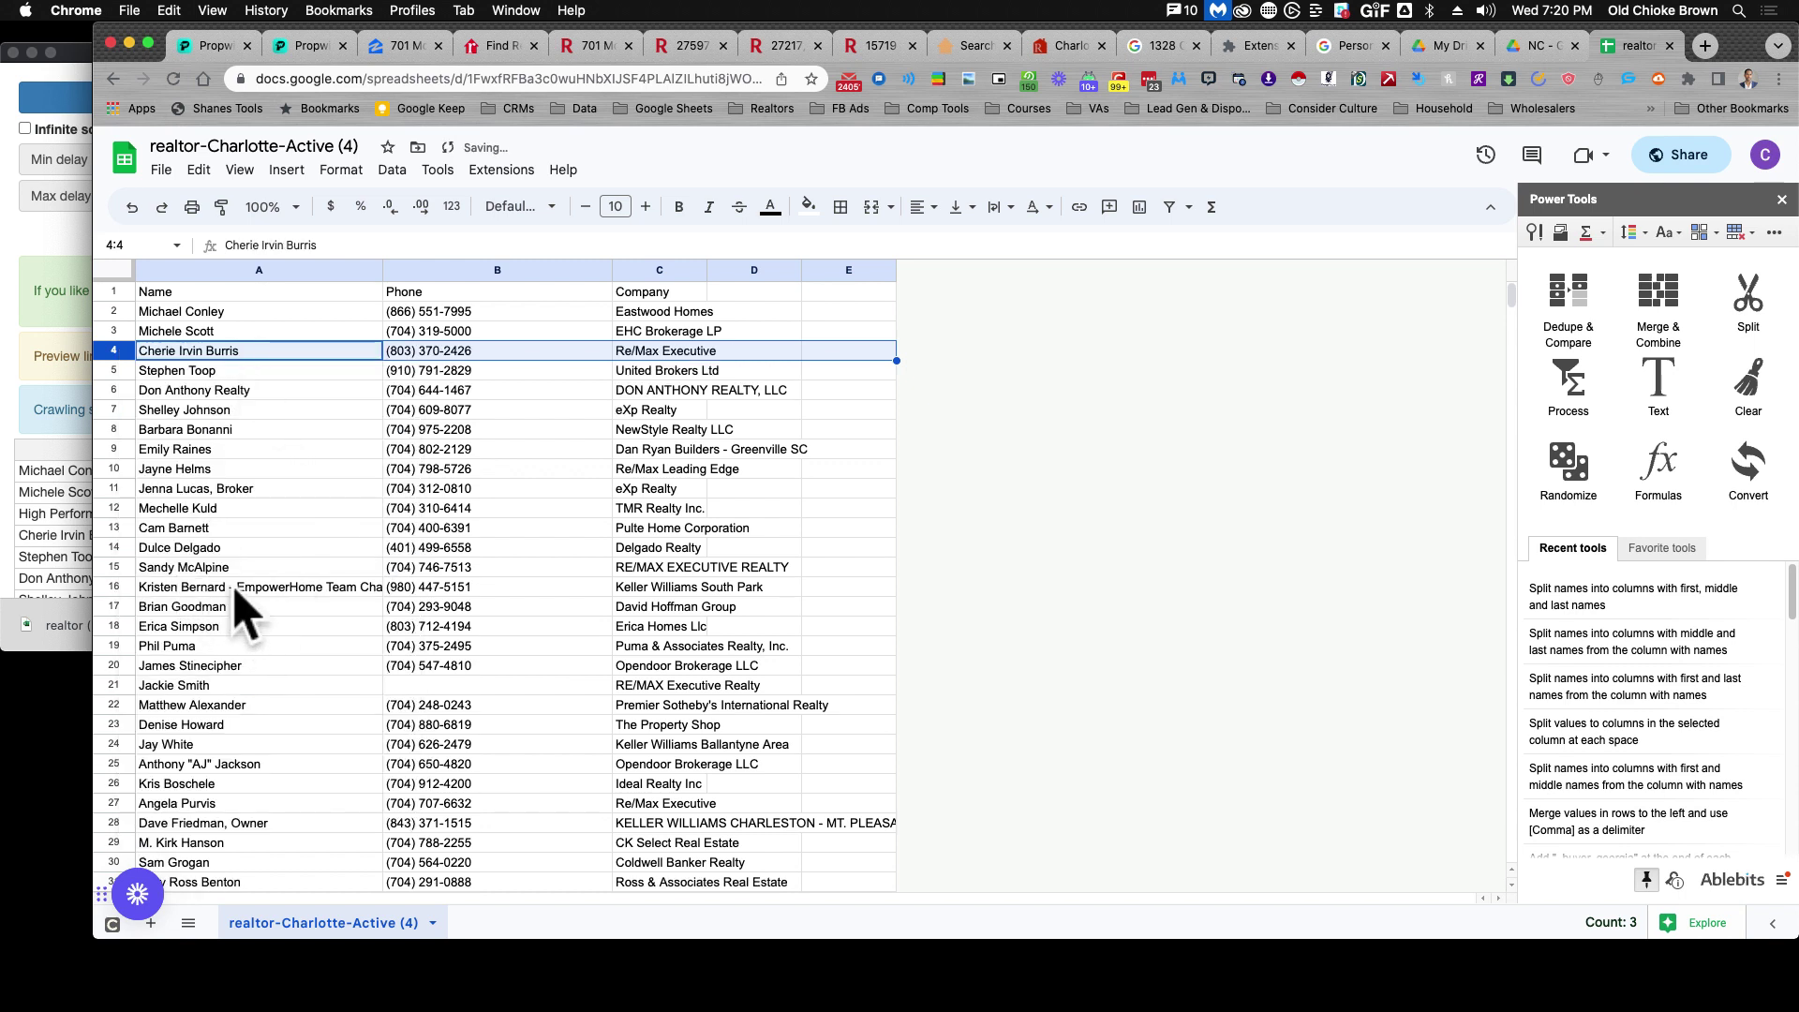
Remove the '- EmpowerHome Team Charlotte' suffix from the name in A16.
left_click(234, 591)
double_click(229, 588)
left_click_drag(229, 588, 401, 586)
key("BackSpace")
scroll(341, 575, "down", 1)
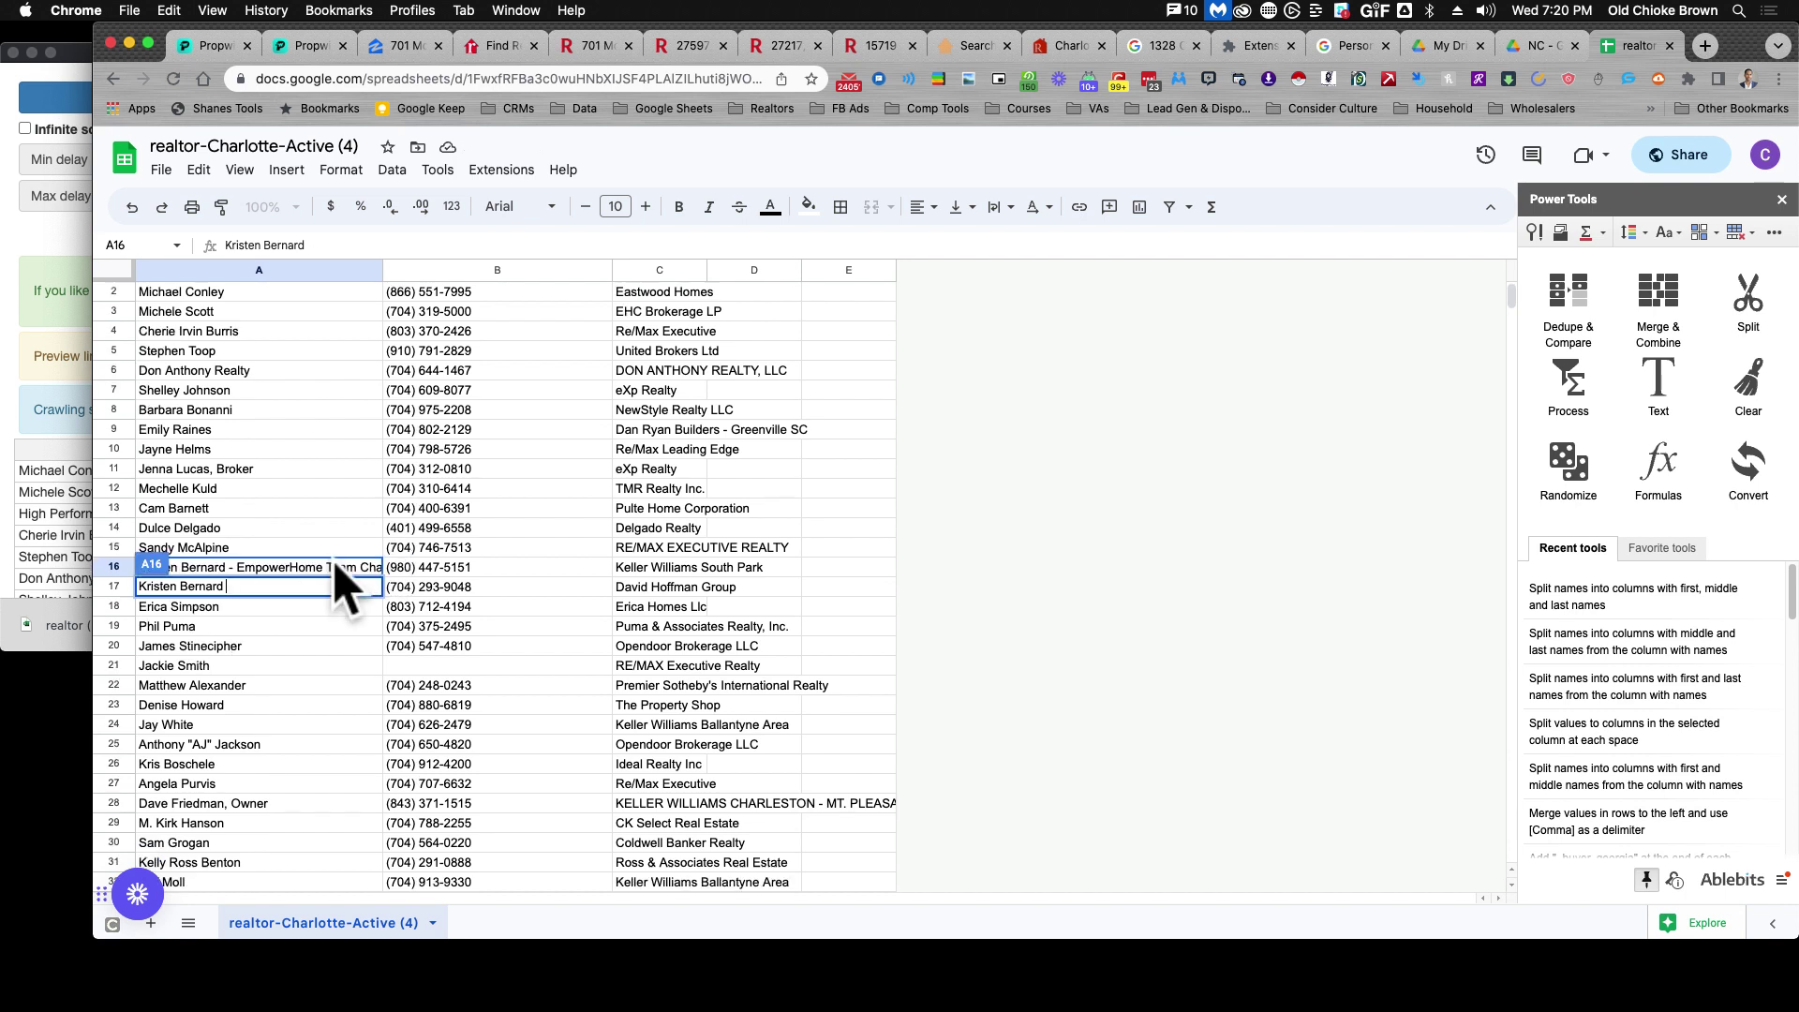
scroll(341, 586, "down", 4)
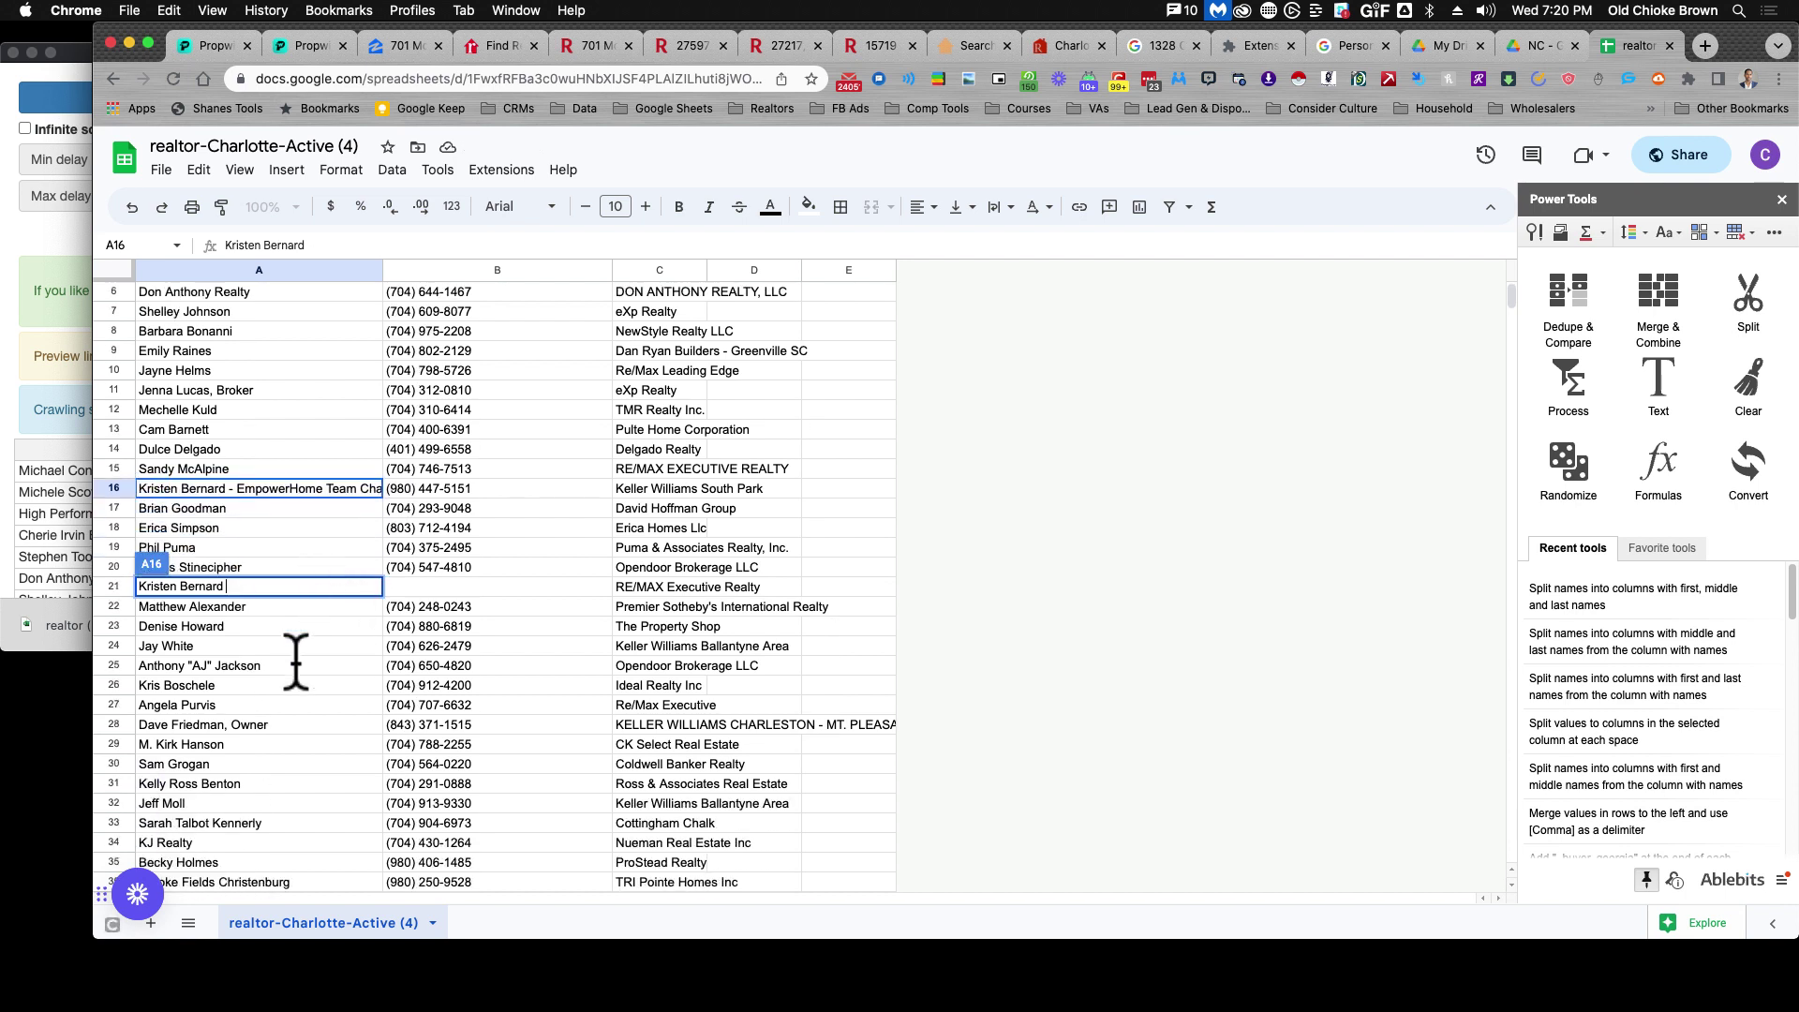
left_click(281, 704)
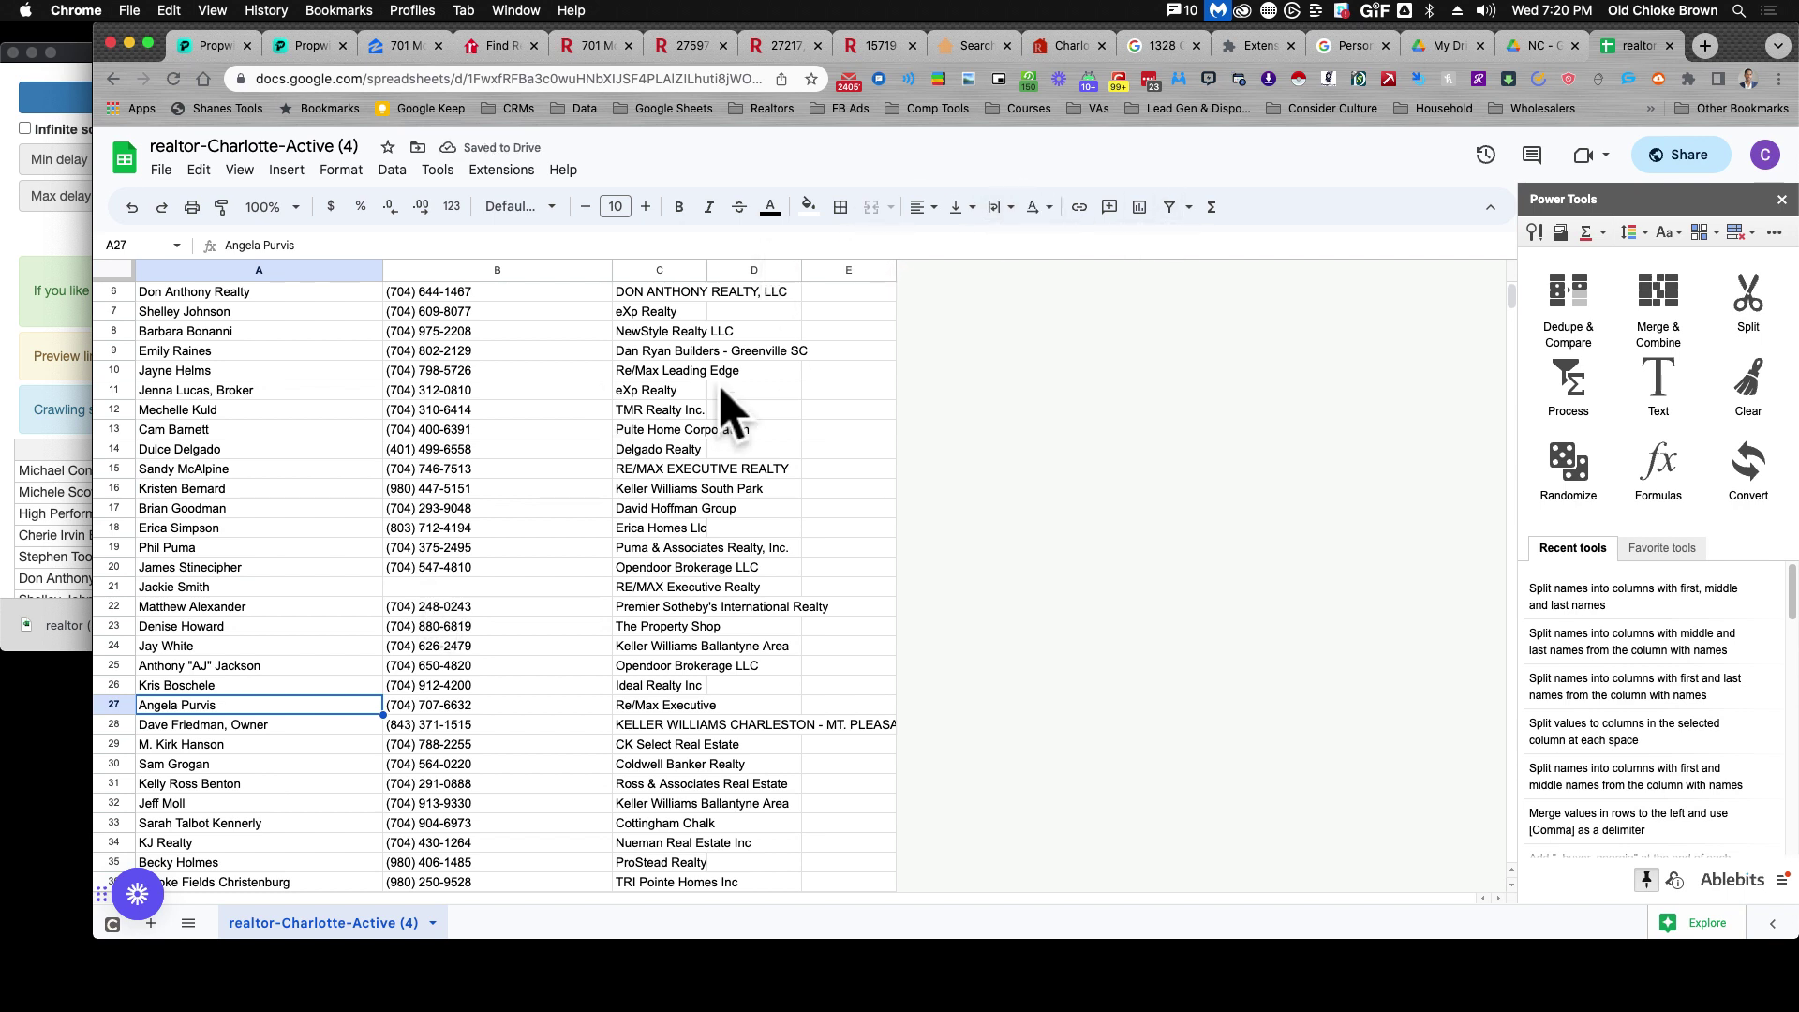
Replace every 'Owner' in the sheet with nothing using Find and replace.
key("super+f")
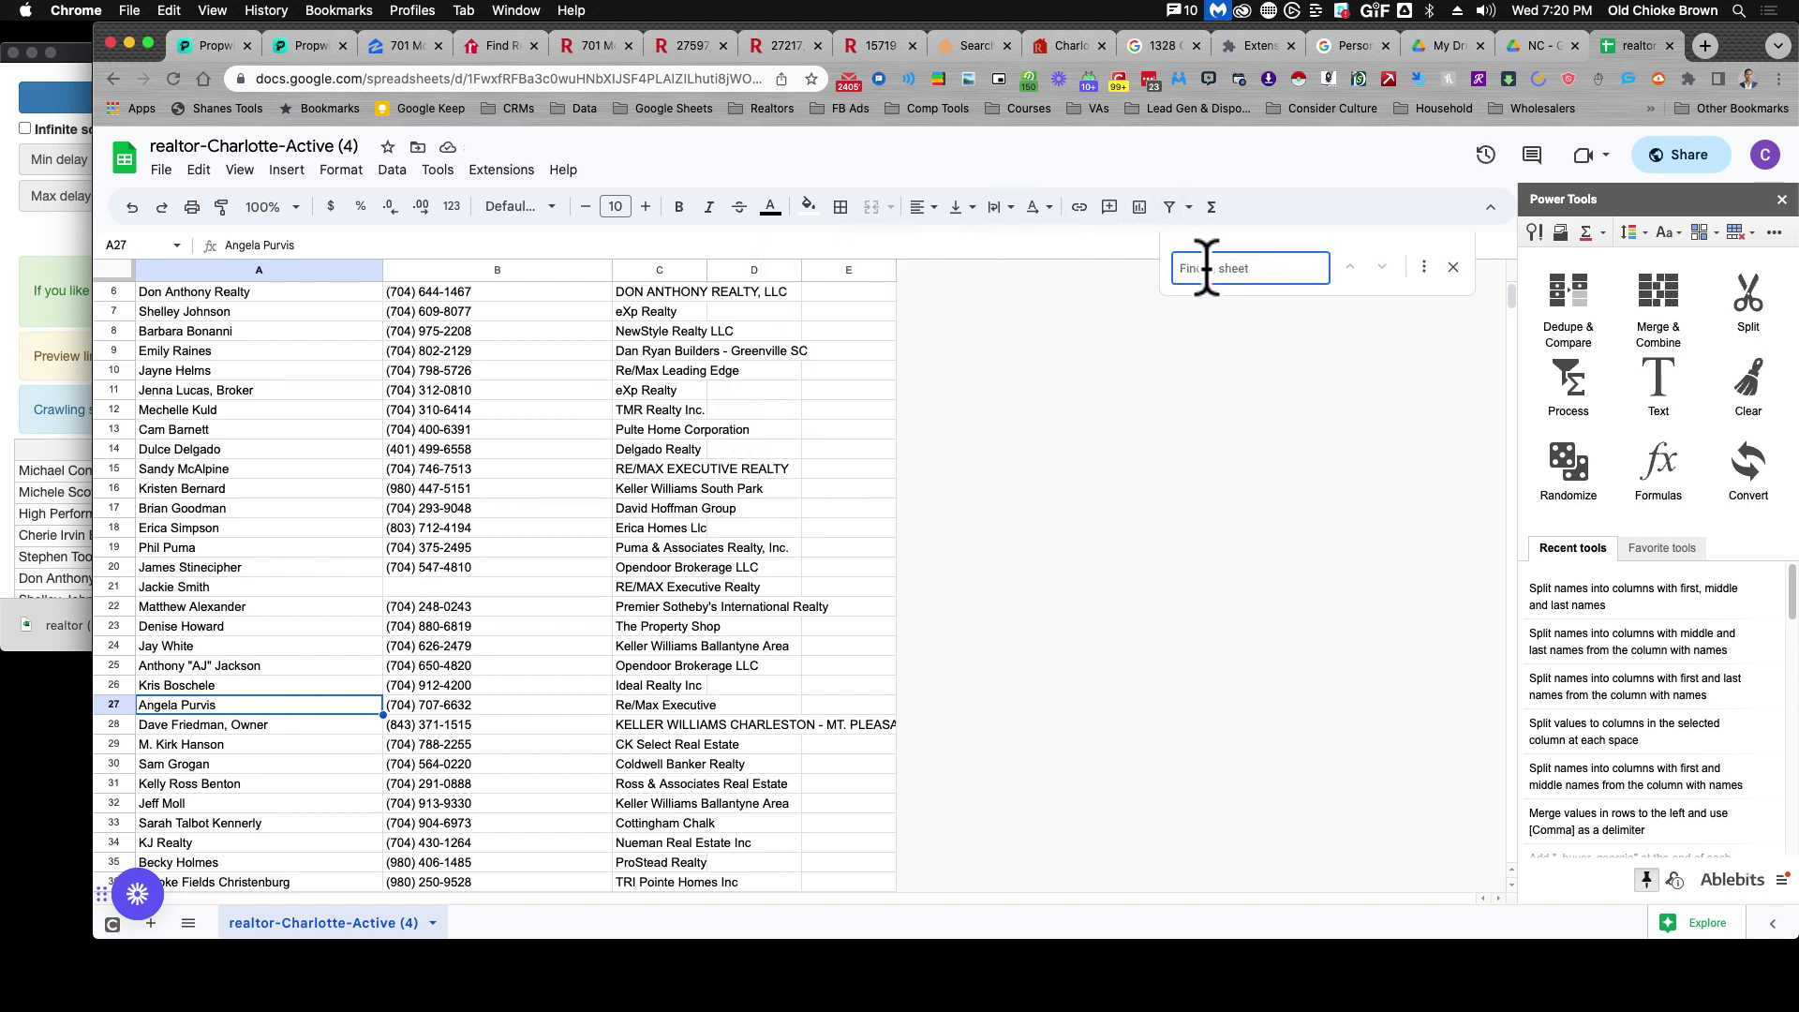
type("Ow")
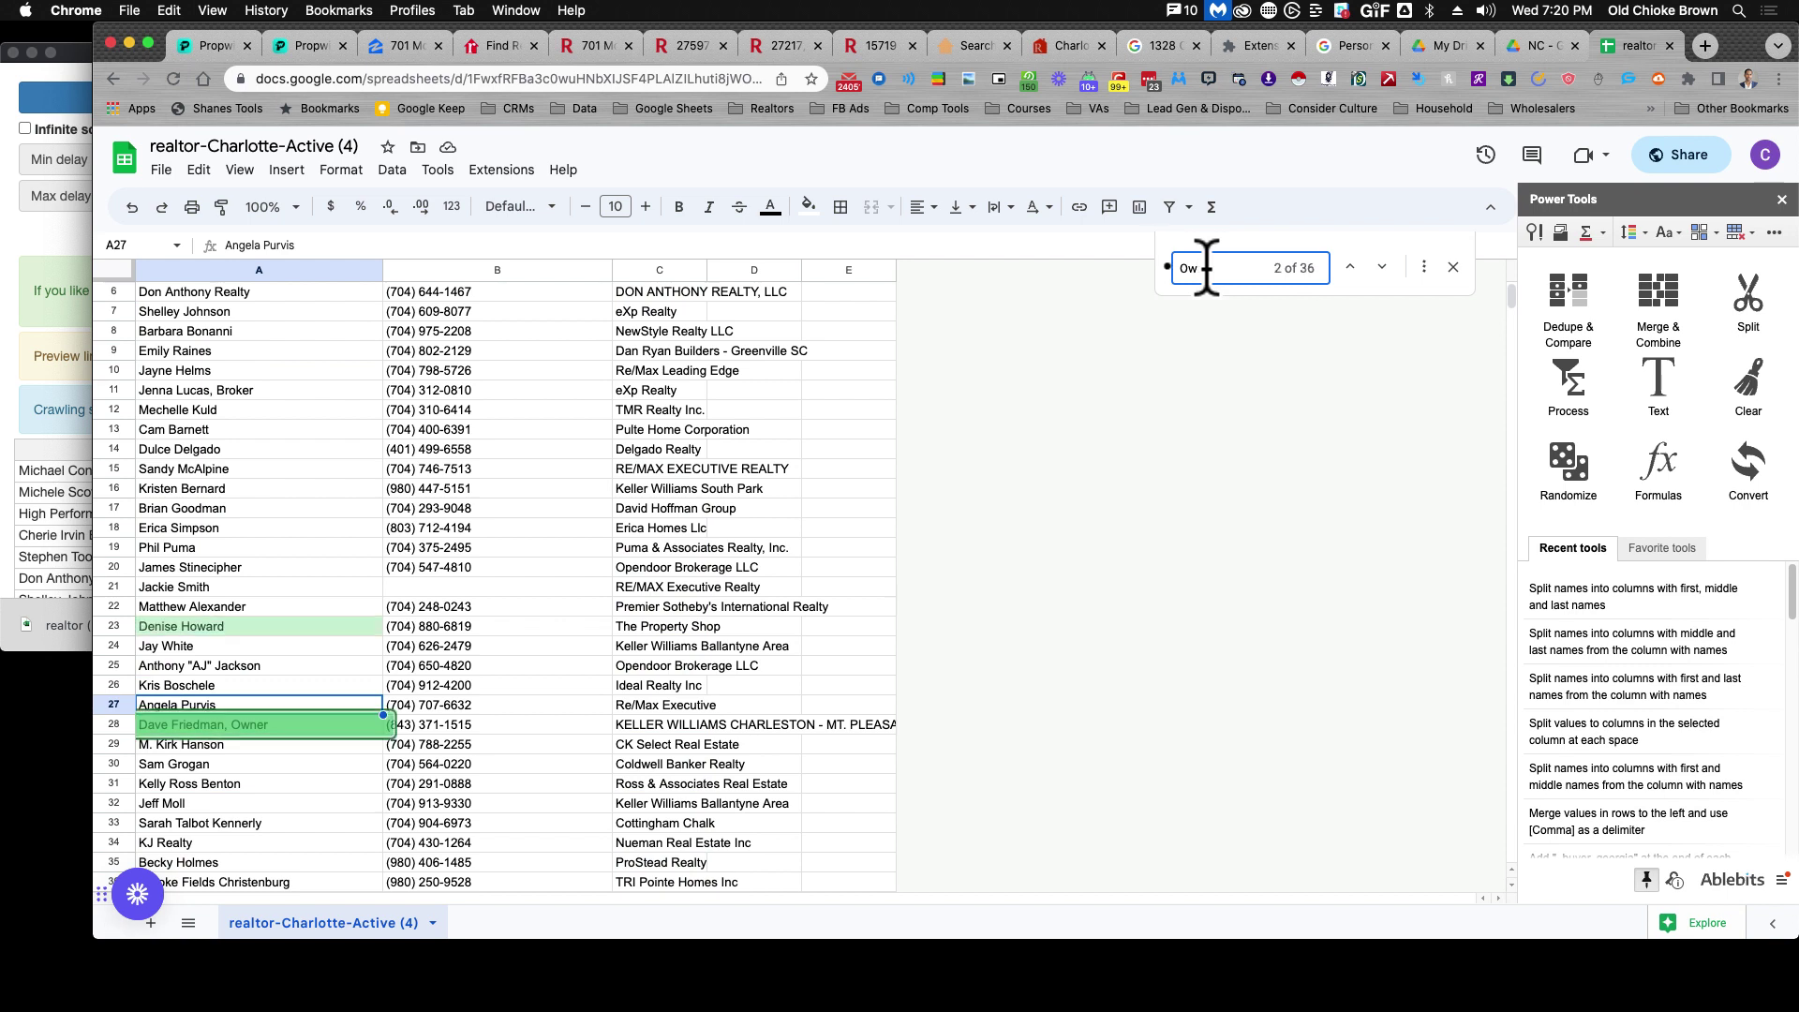
type("ner")
left_click(1425, 271)
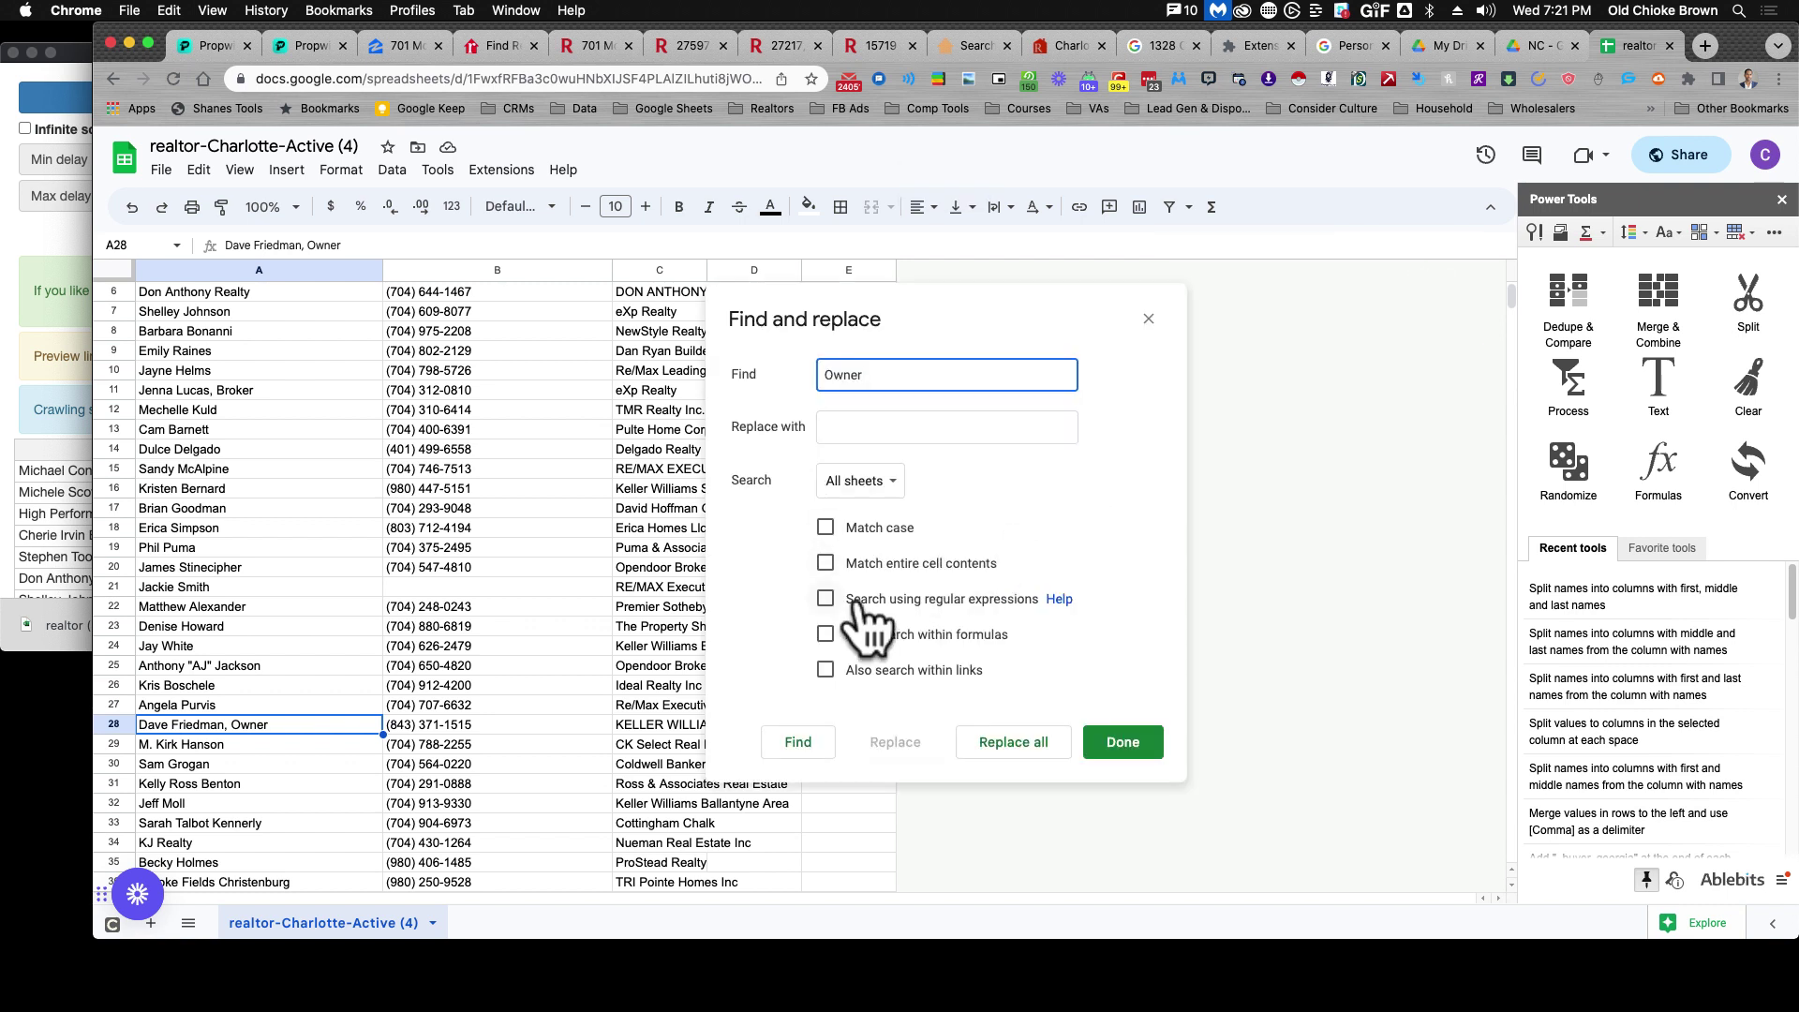
left_click(846, 429)
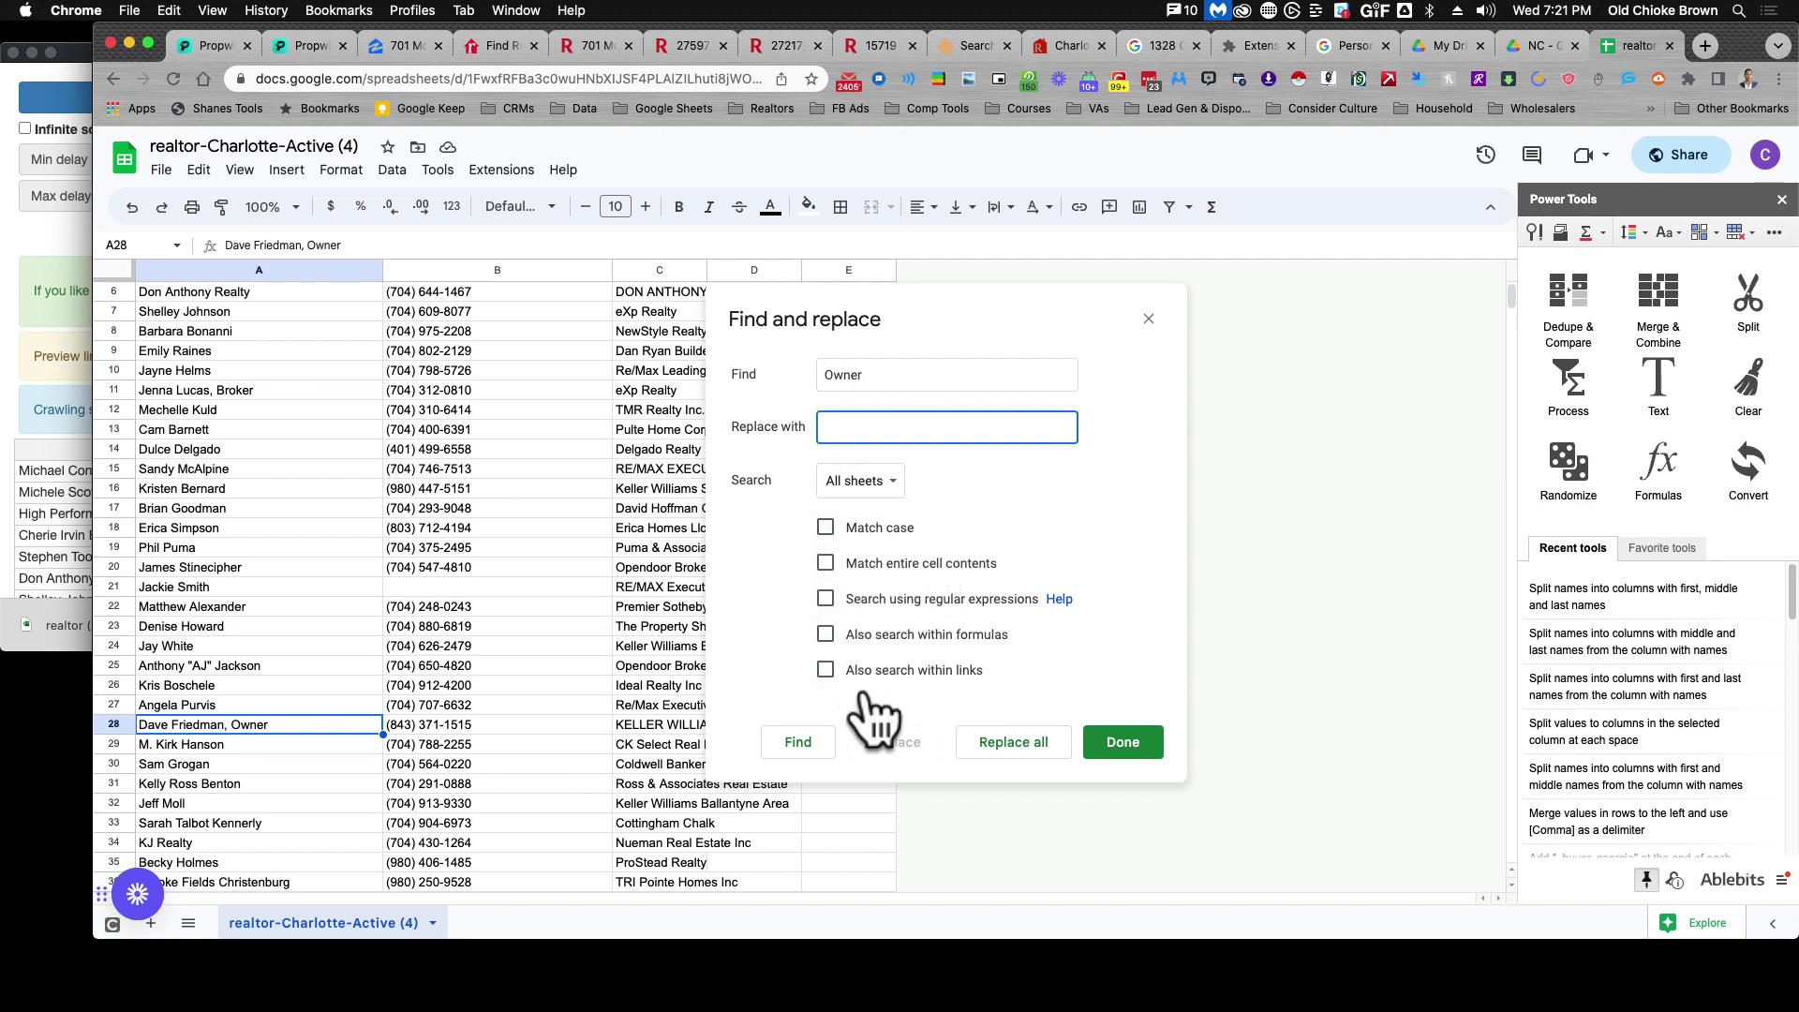
left_click(1019, 744)
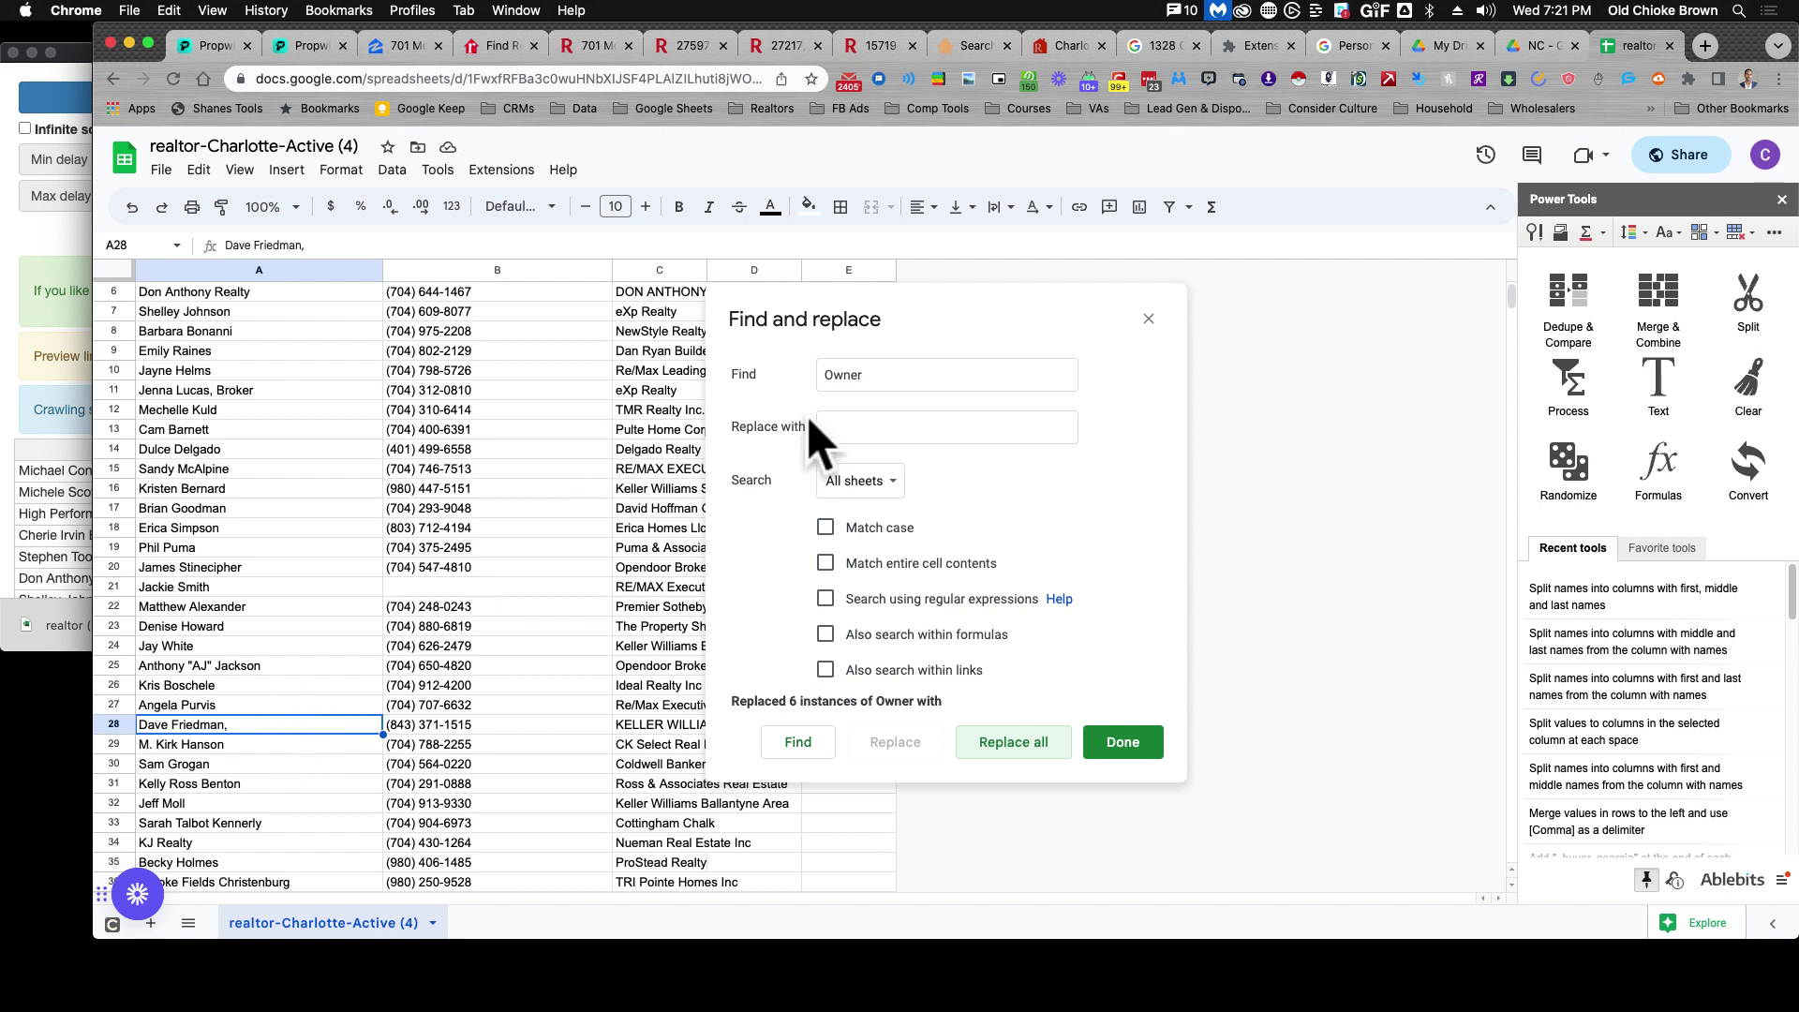
Replace all 'Broker' occurrences and all commas with nothing.
double_click(935, 374)
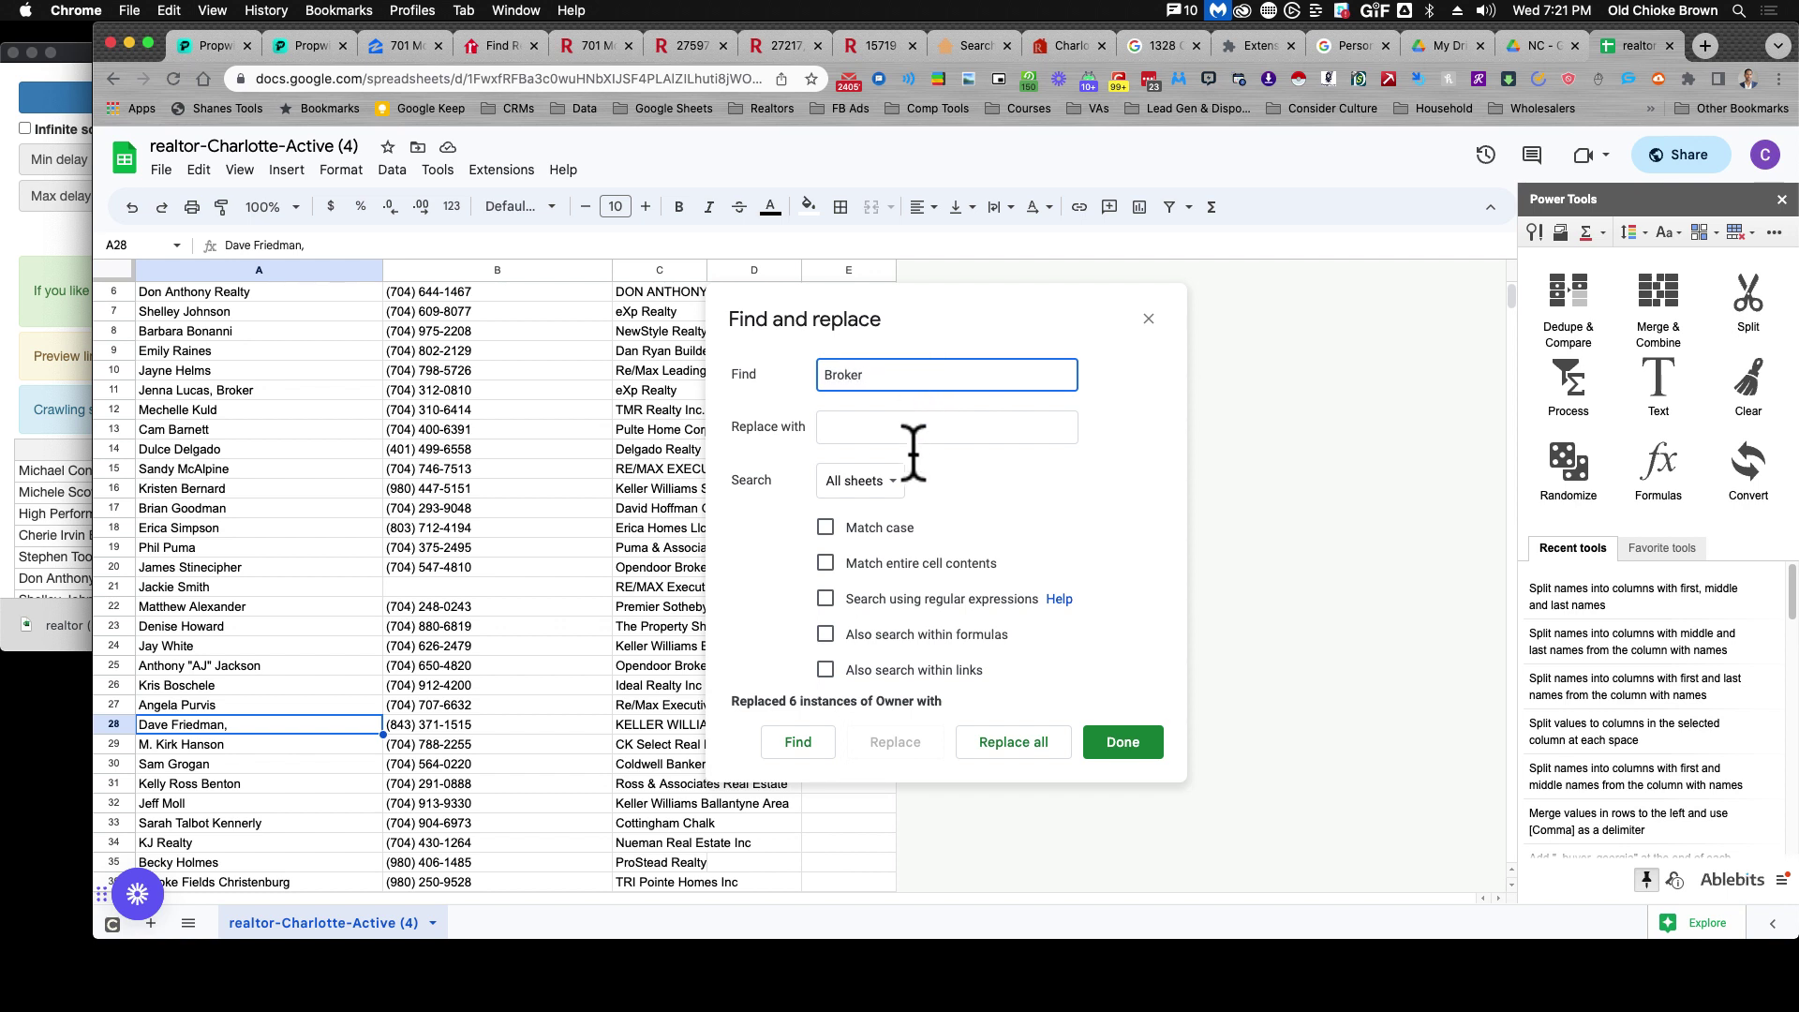
left_click(988, 740)
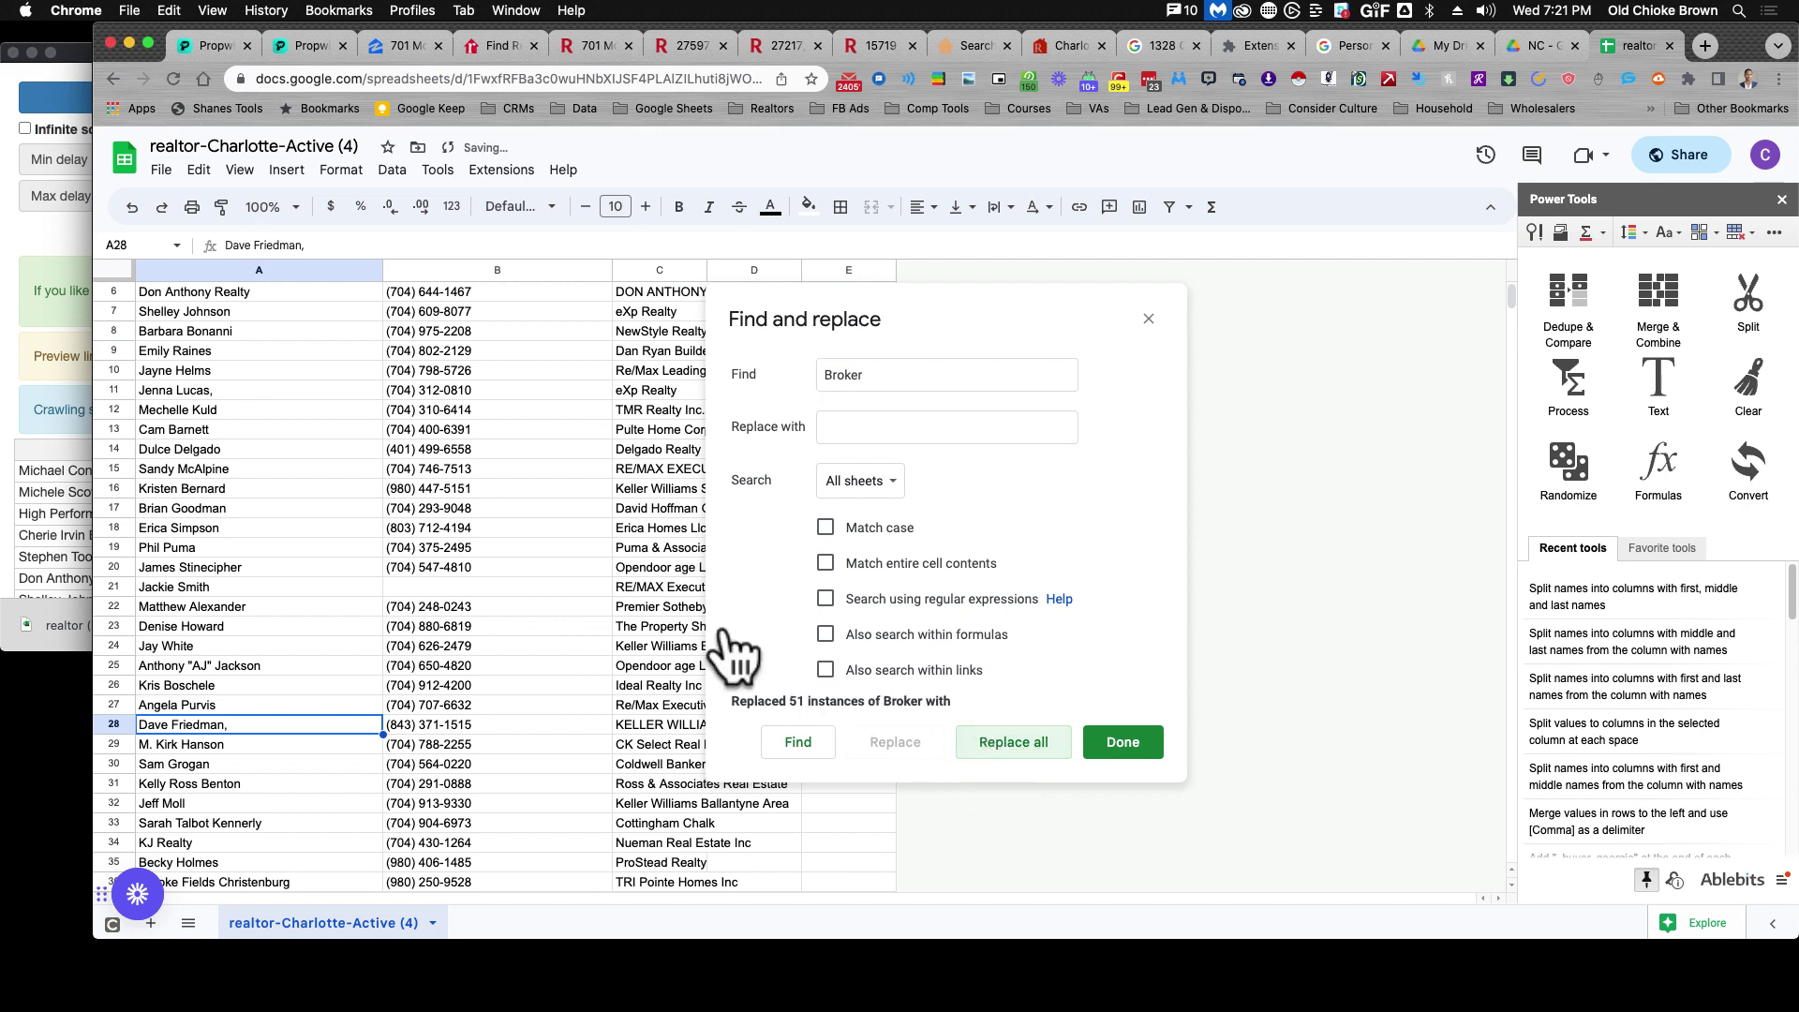
left_click(865, 375)
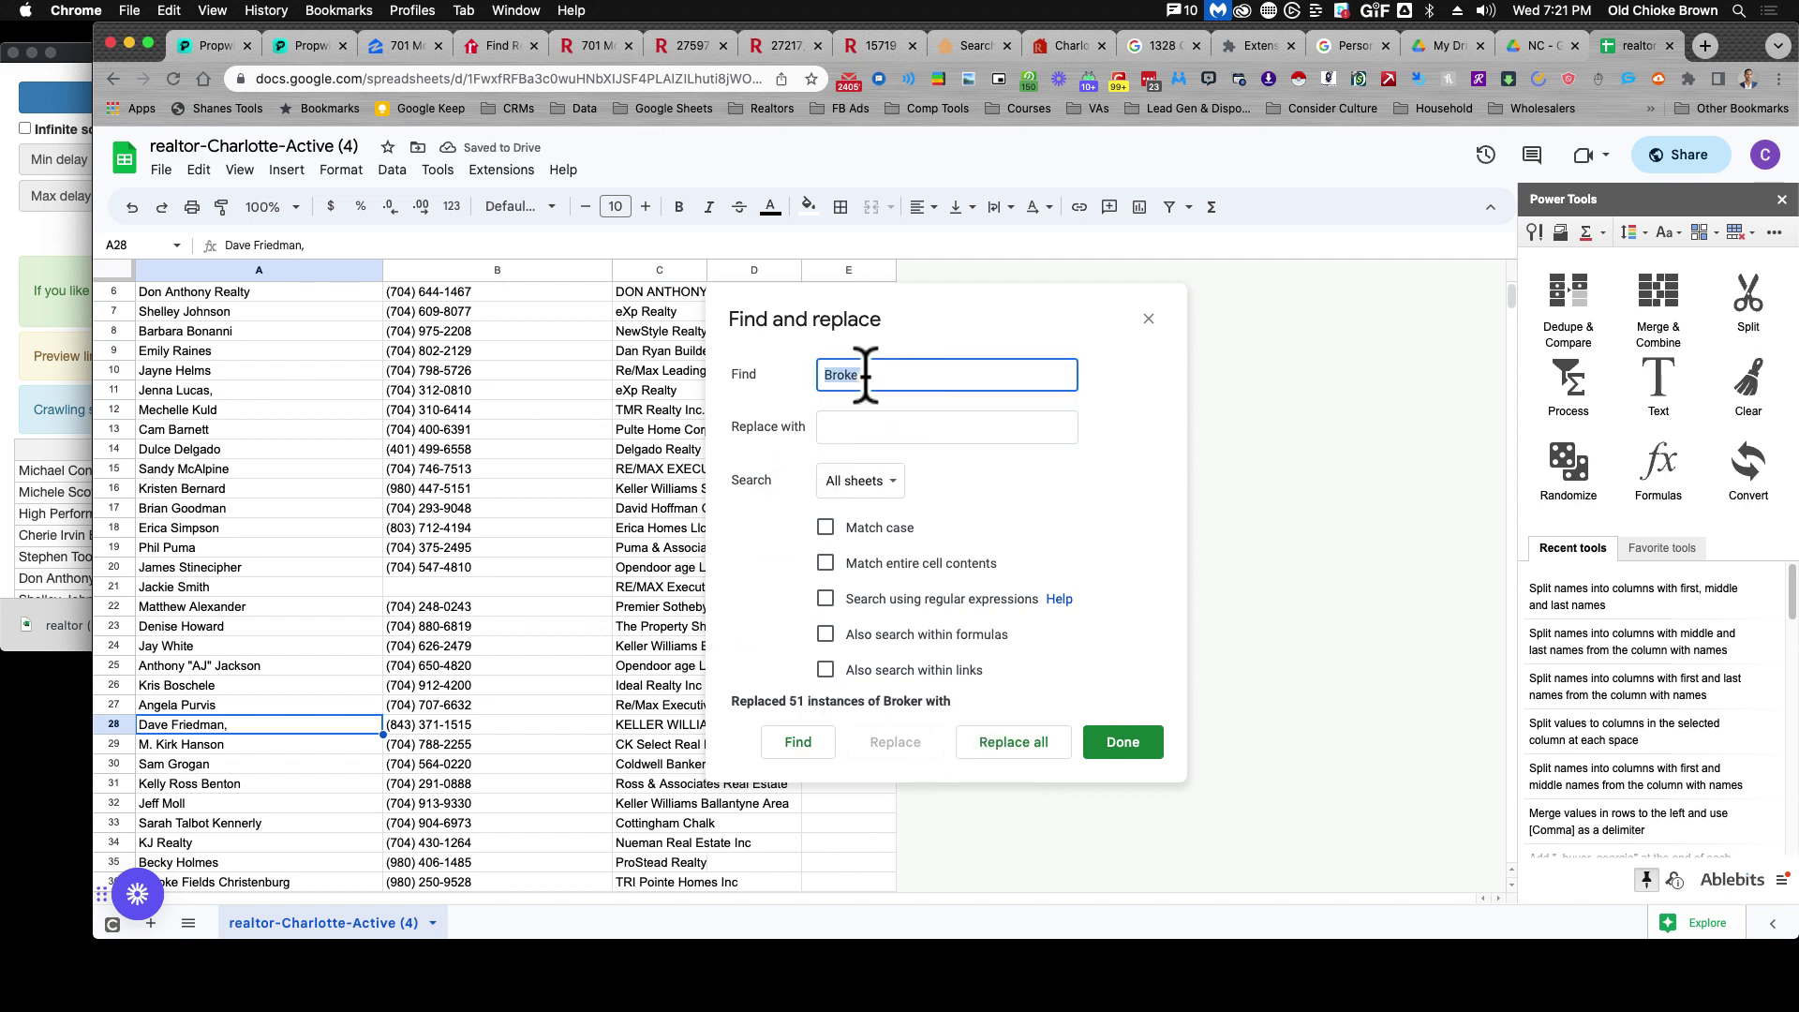
type(",")
left_click(1007, 742)
Delete the Real Estate Consultant title from the name in A64.
scroll(322, 562, "down", 5)
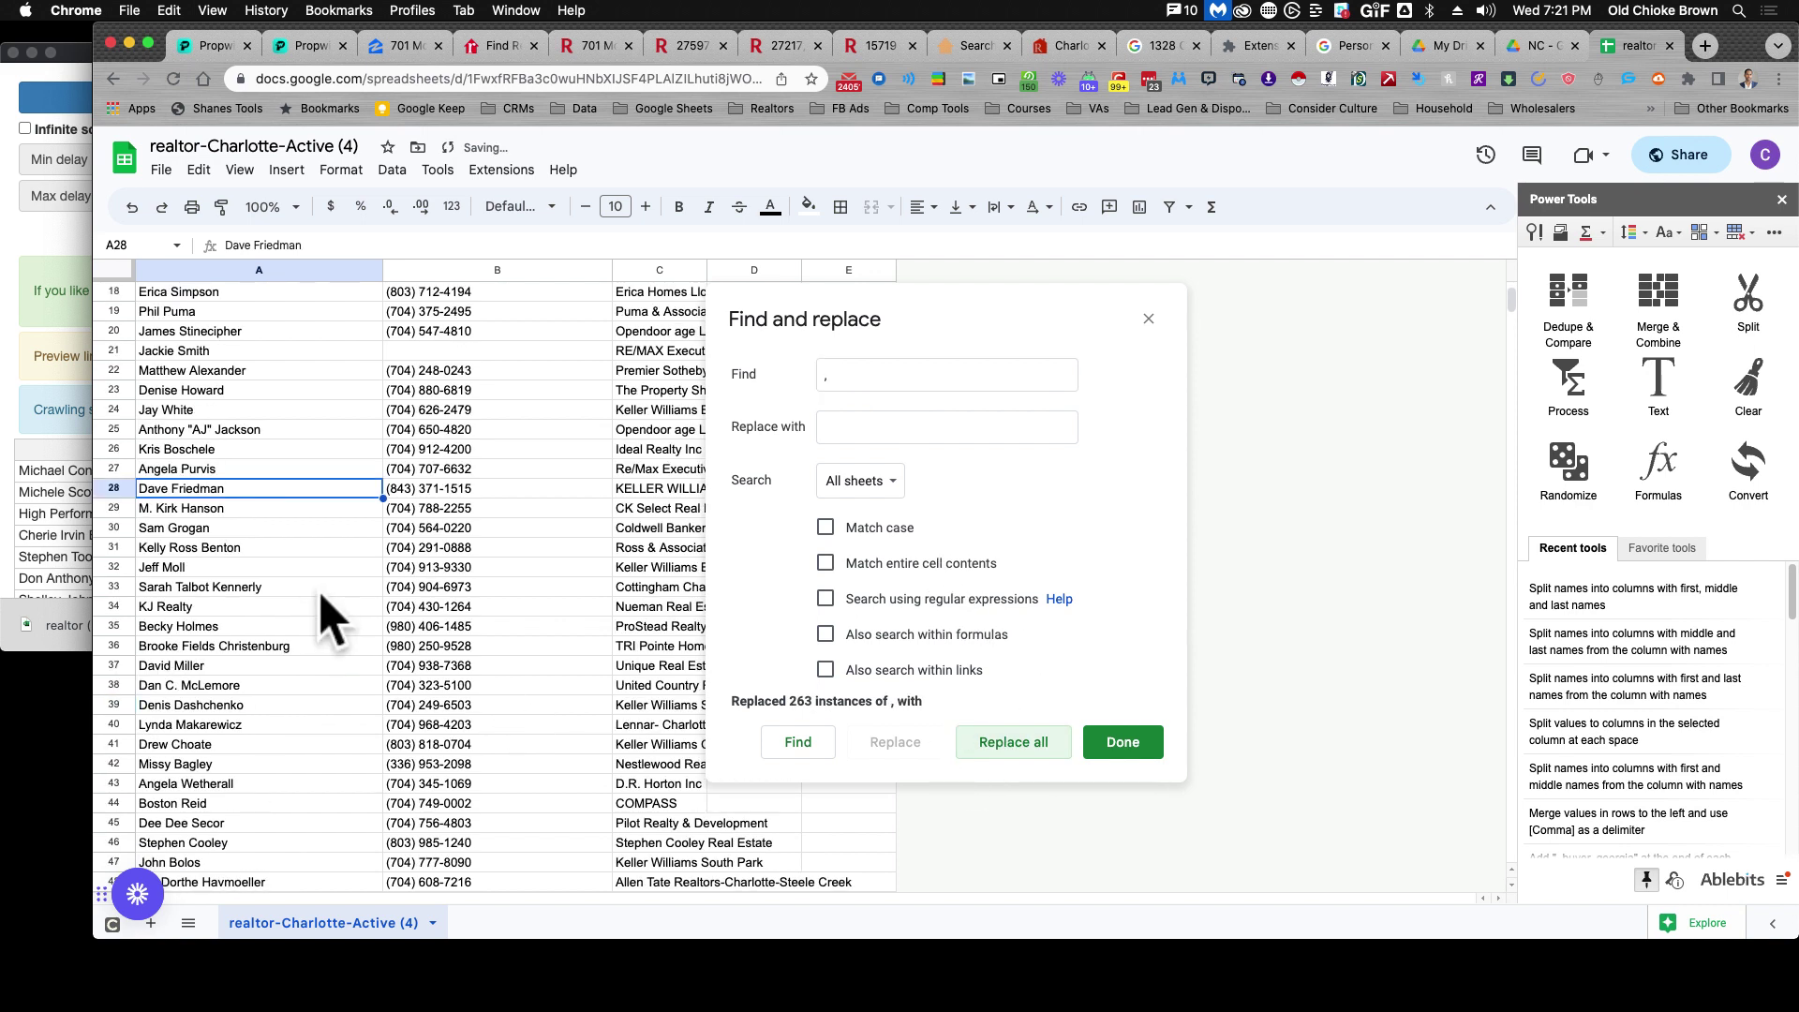
scroll(321, 619, "down", 6)
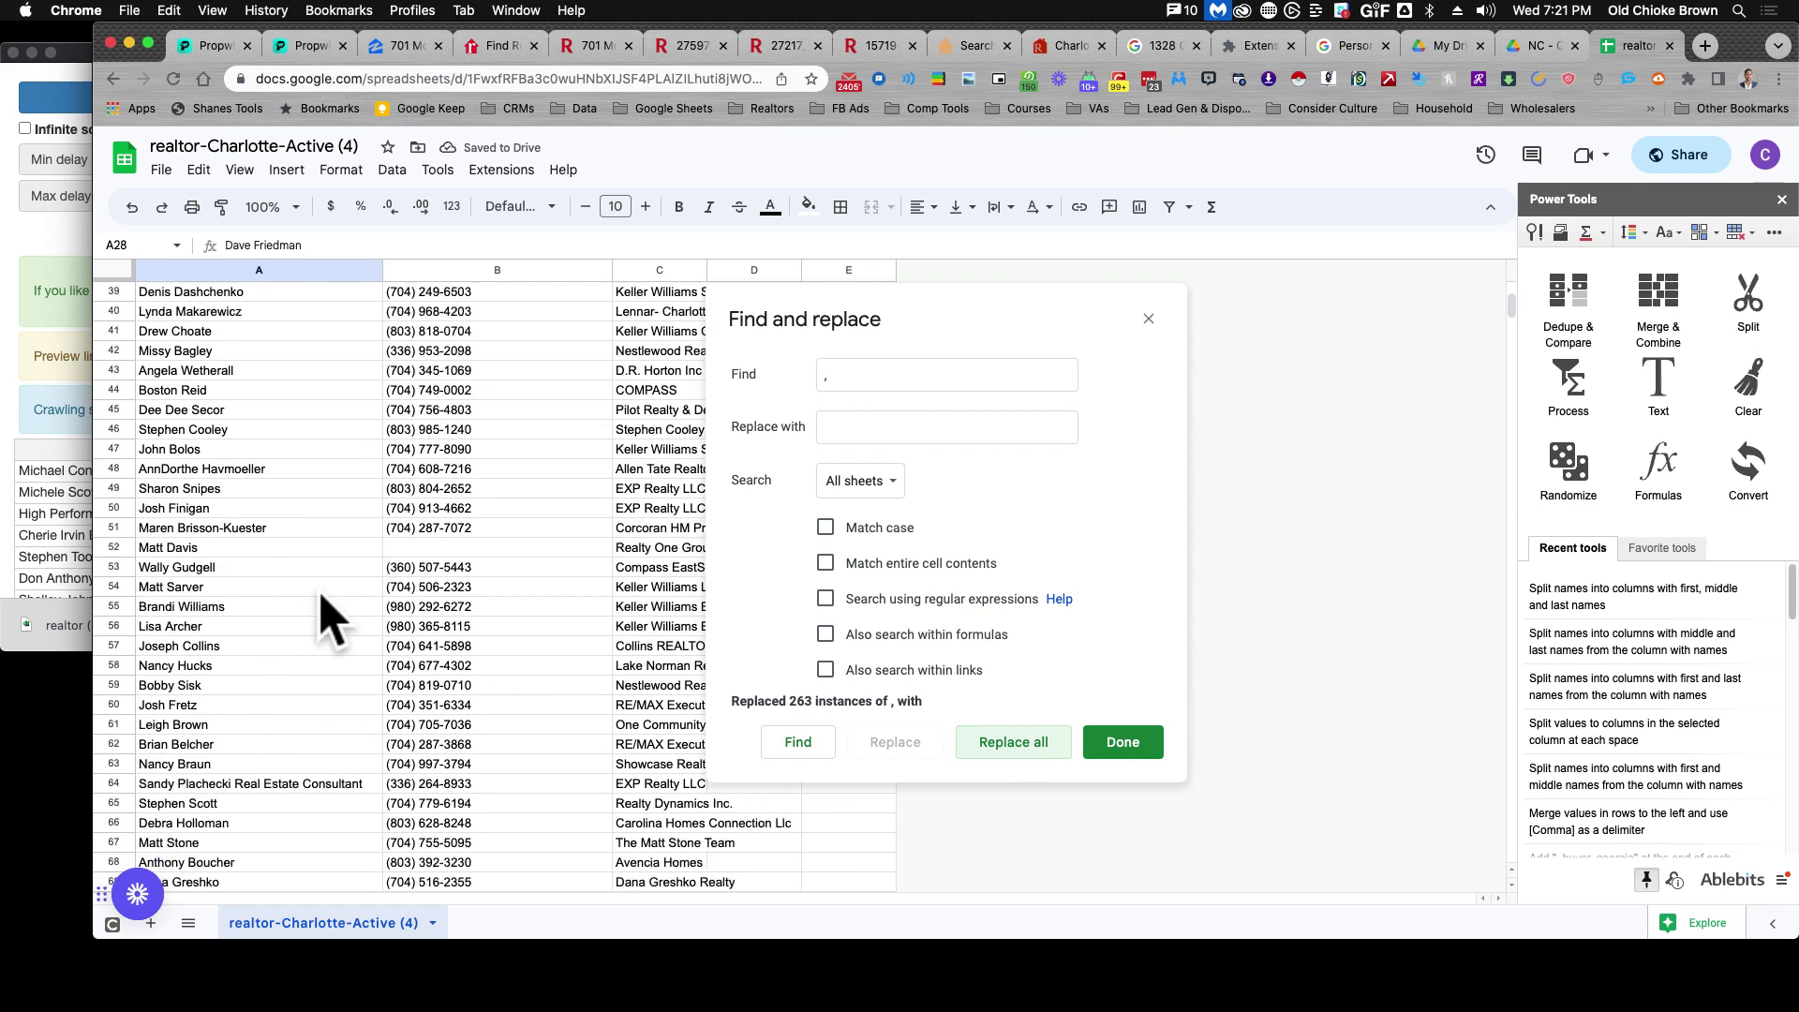
left_click(246, 784)
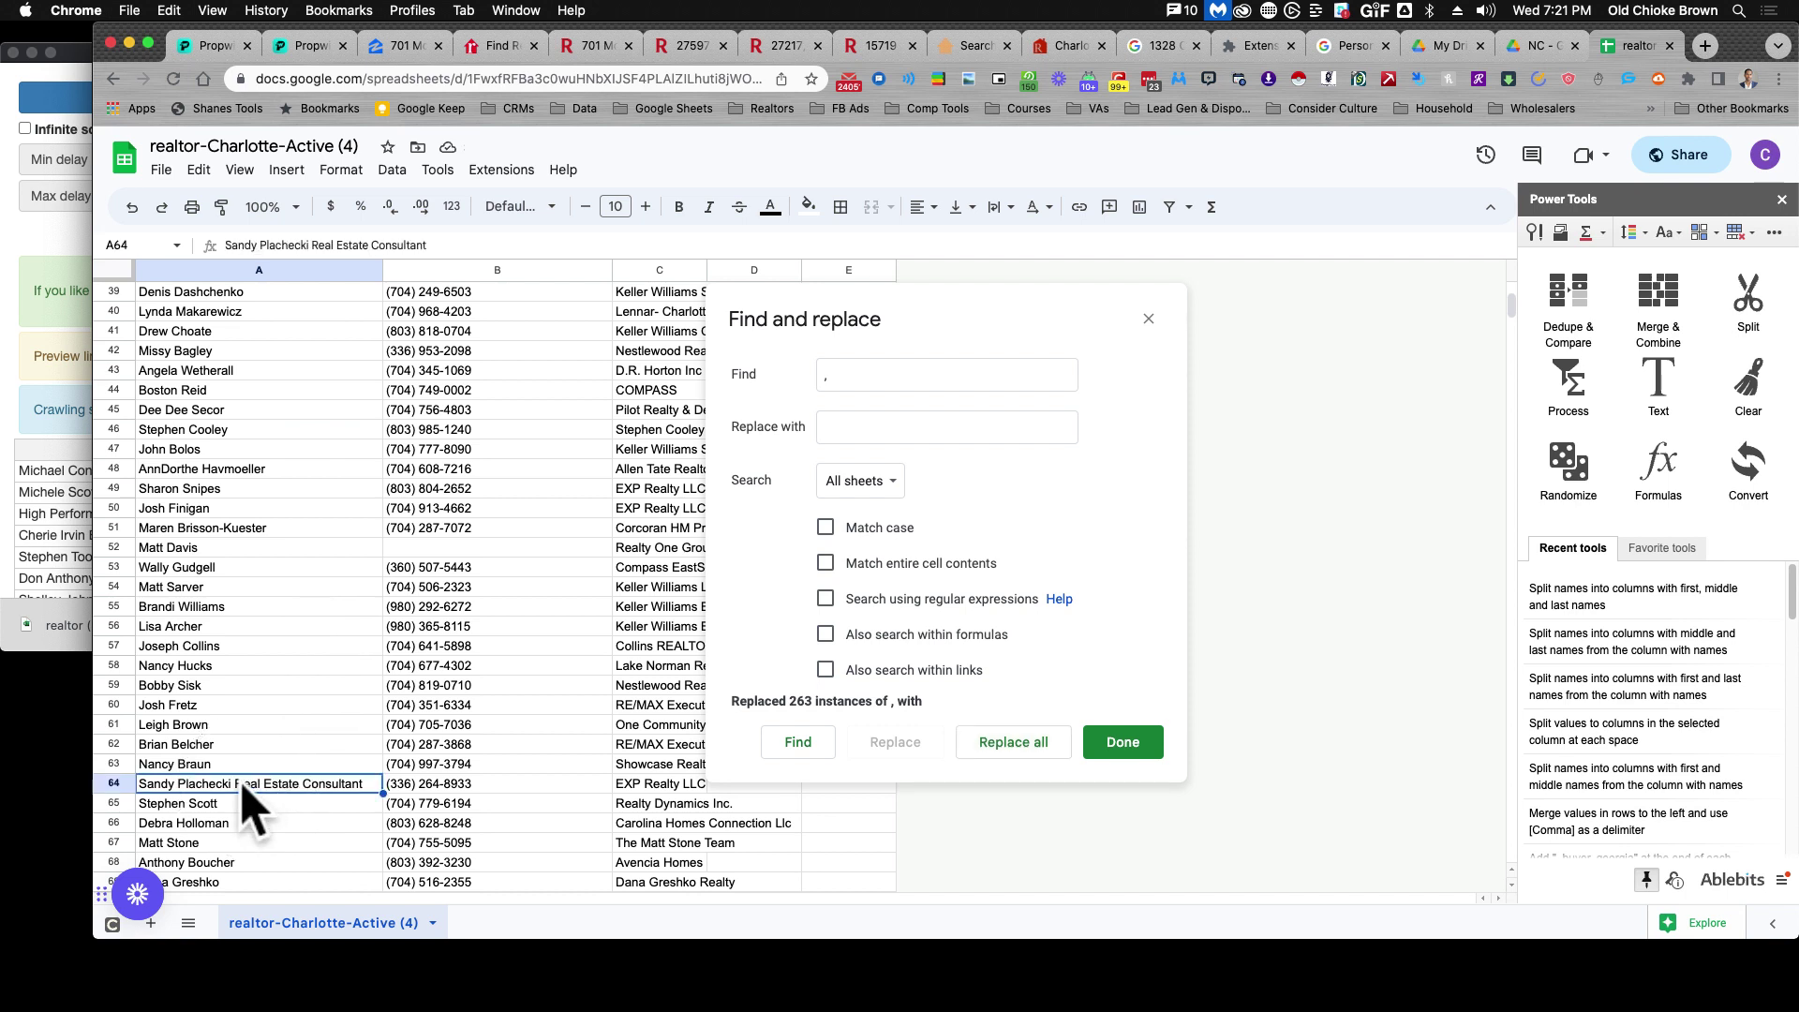
double_click(239, 783)
left_click_drag(237, 783, 380, 783)
key("BackSpace")
scroll(249, 684, "down", 5)
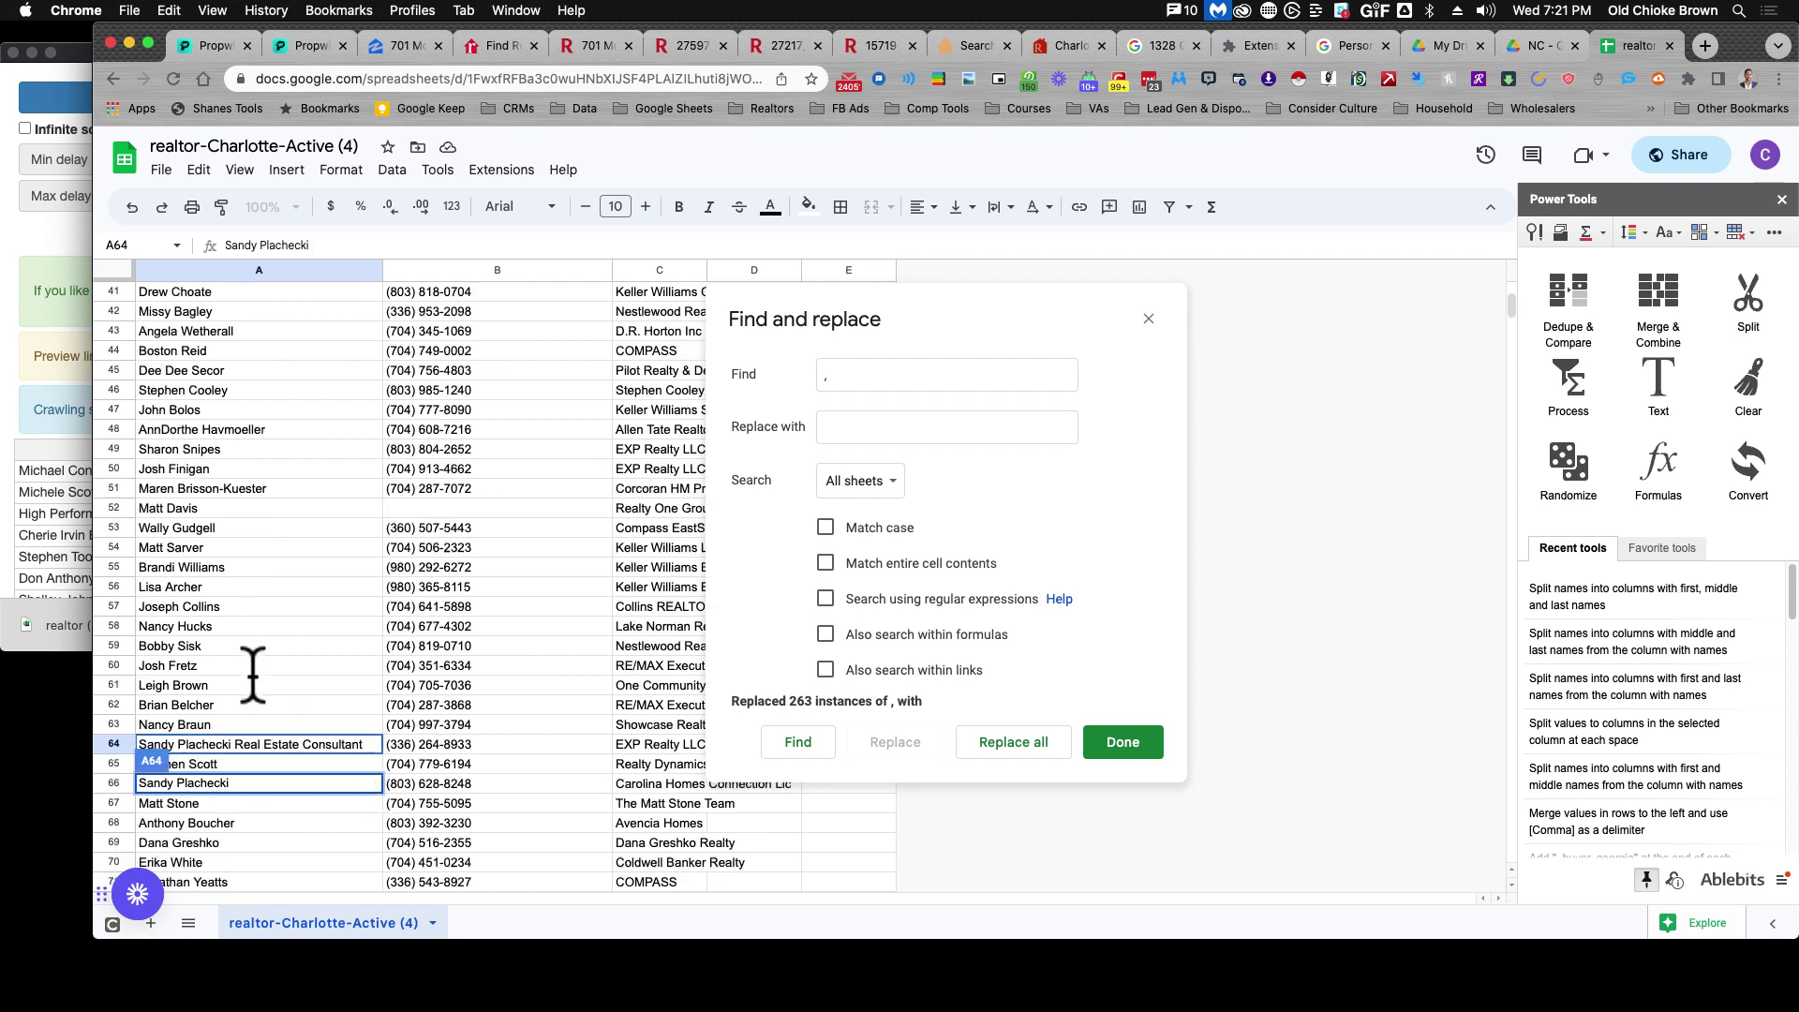
left_click(267, 667)
Delete the NC Residential Real Estate Appraiser title from the name in A92.
scroll(281, 667, "down", 7)
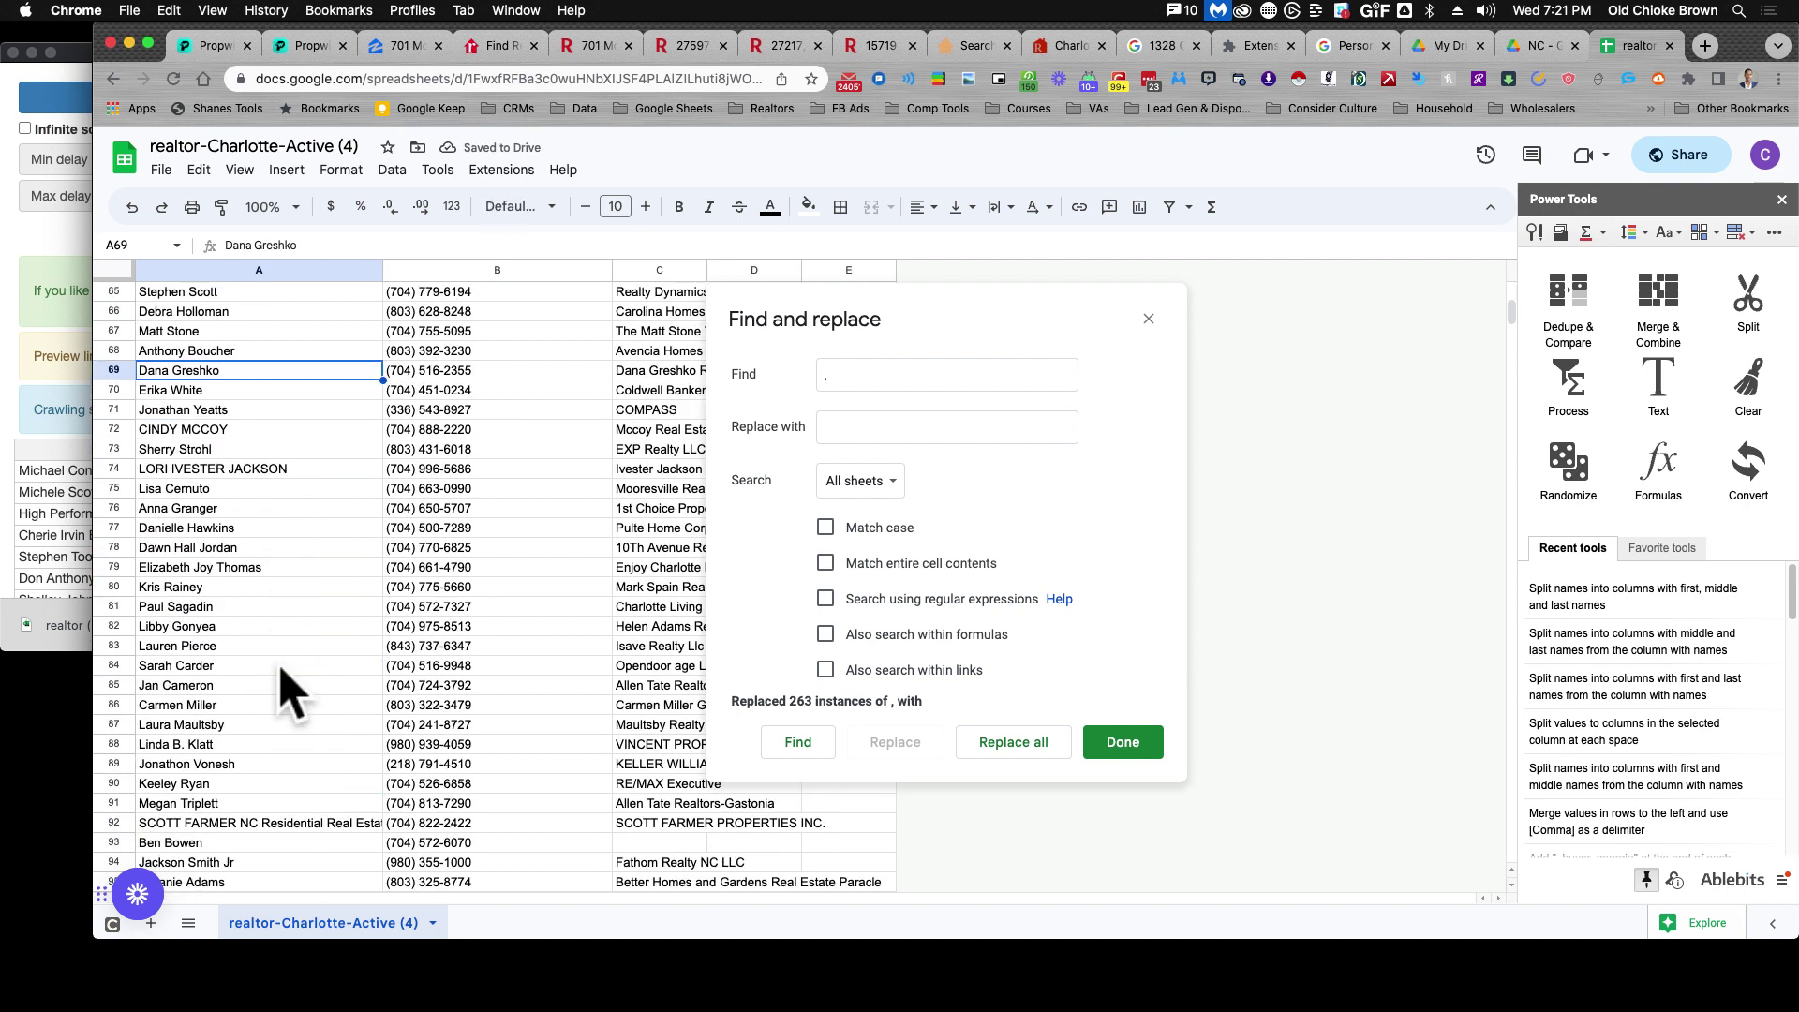
scroll(281, 684, "down", 3)
left_click(281, 684)
double_click(281, 687)
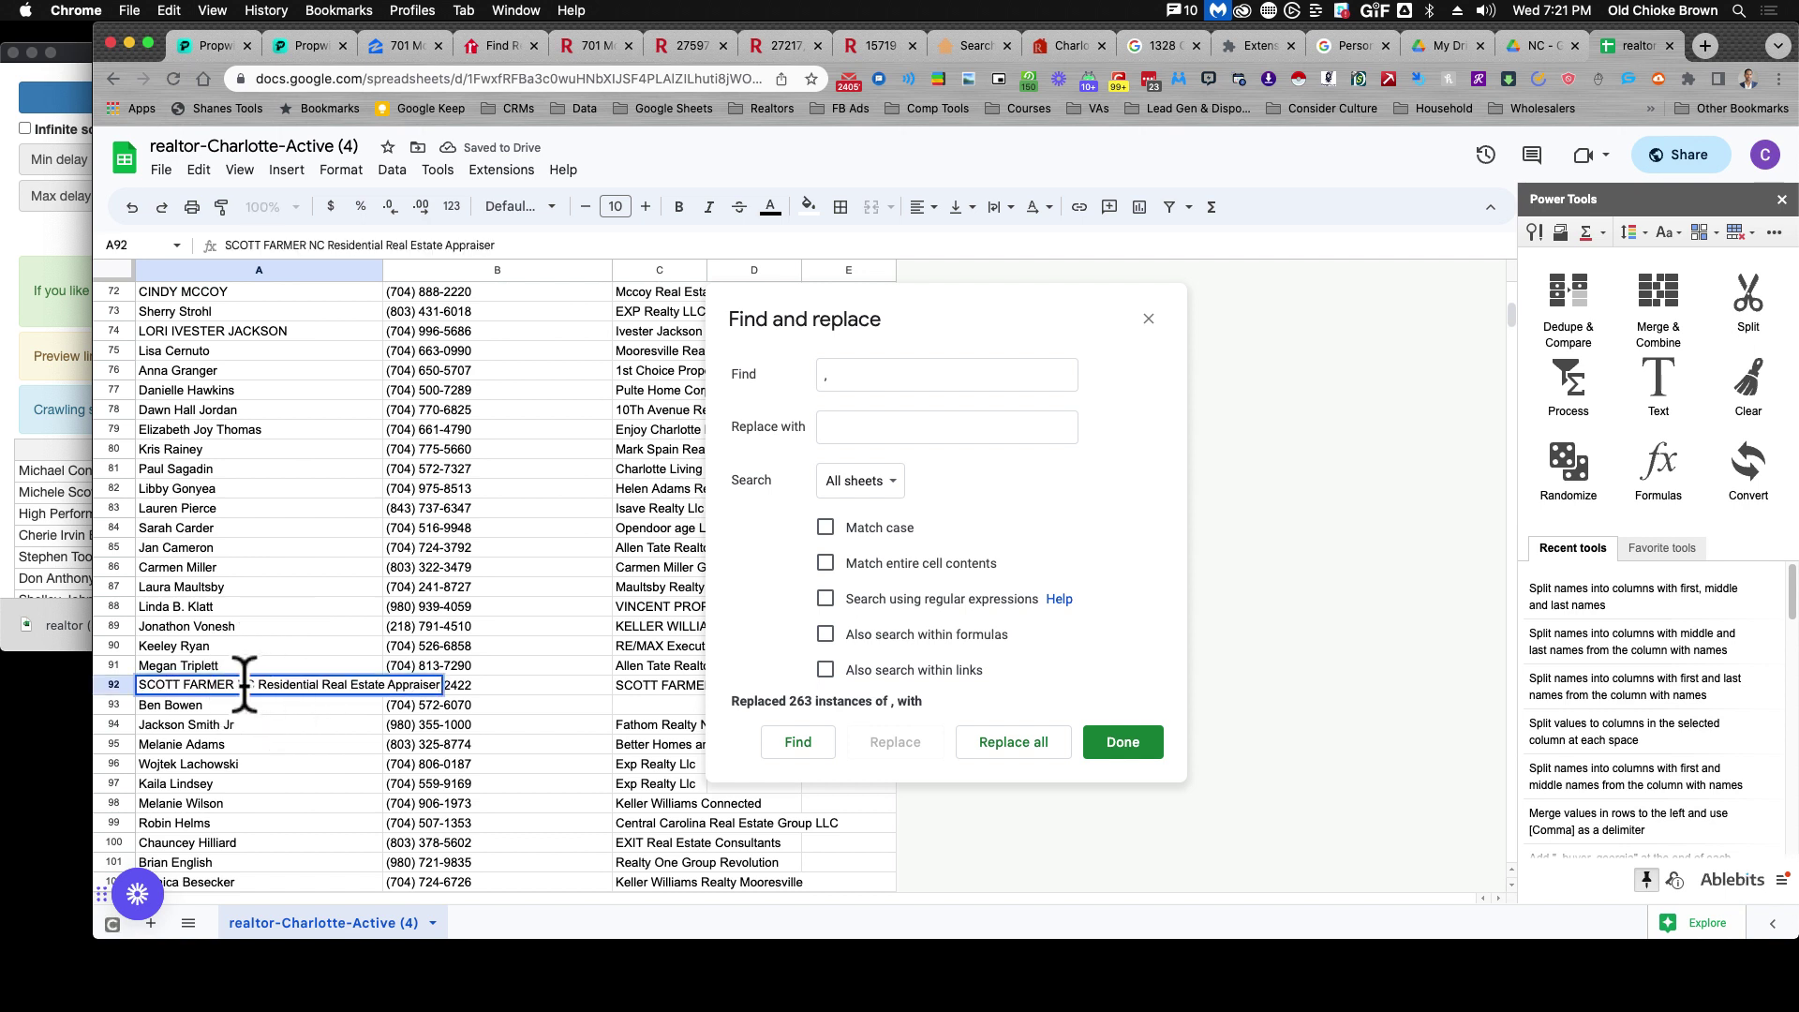
left_click_drag(238, 684, 459, 722)
key("BackSpace")
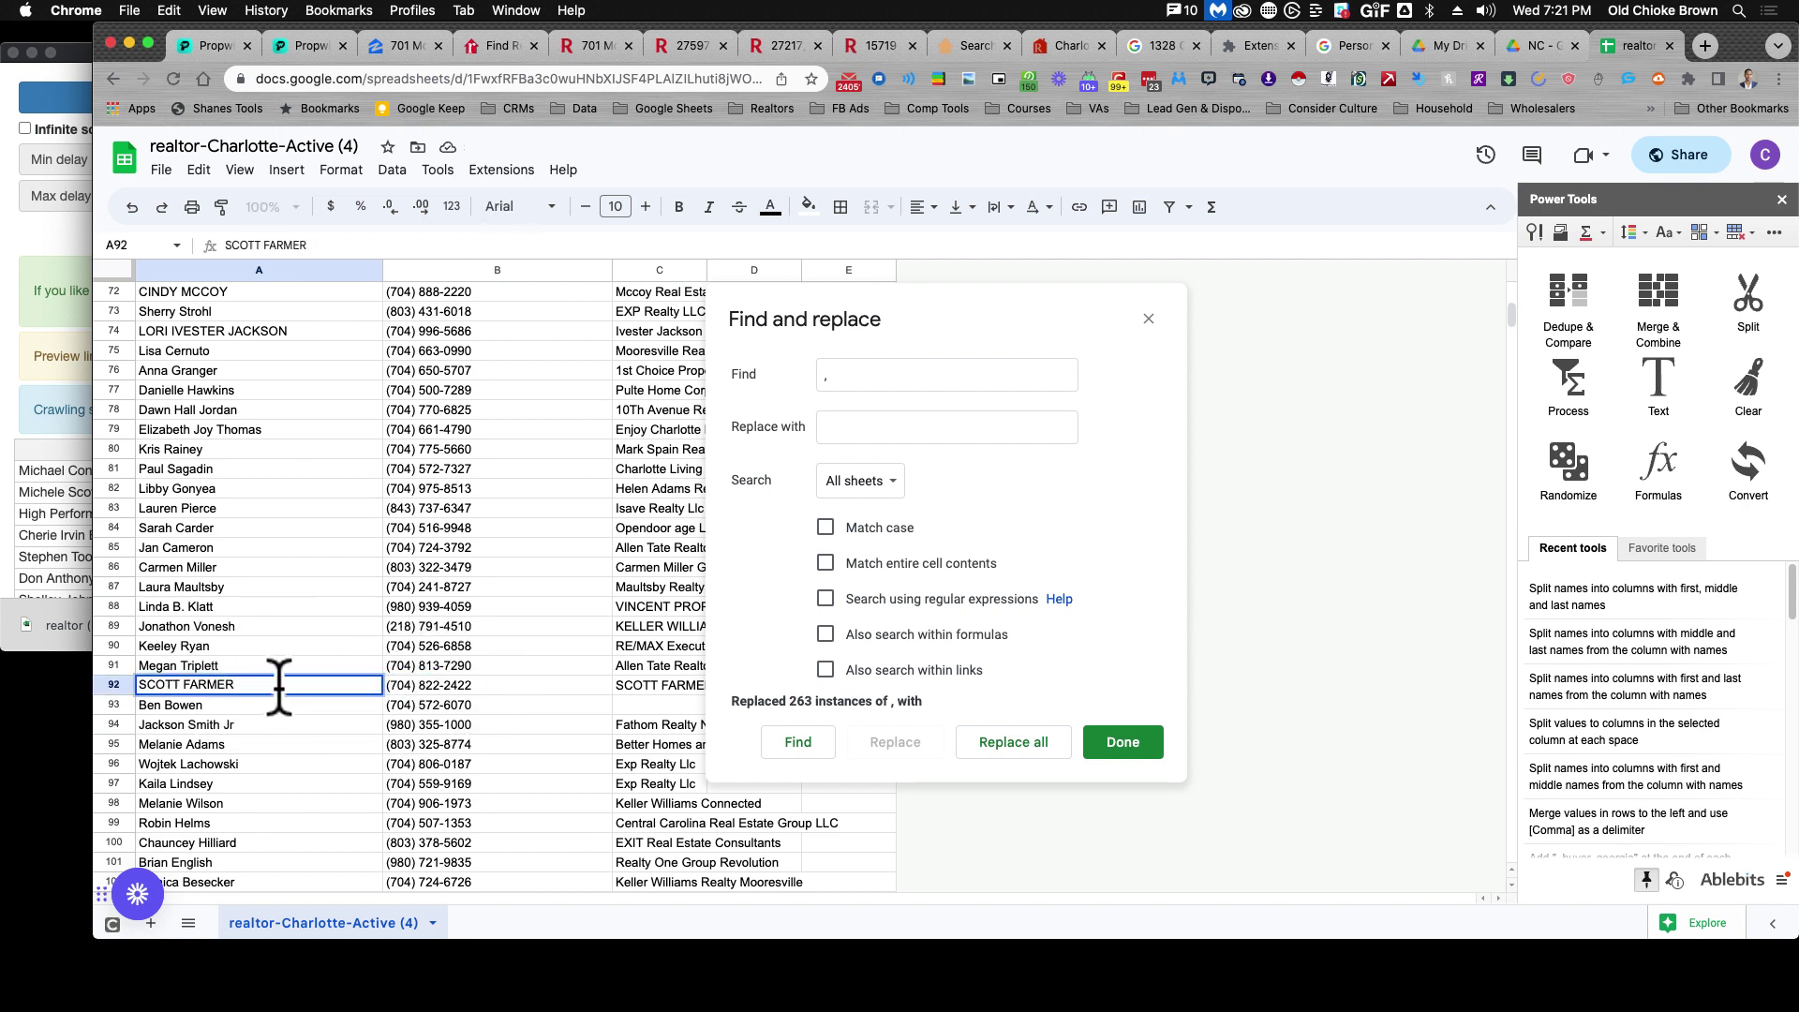
scroll(271, 729, "down", 3)
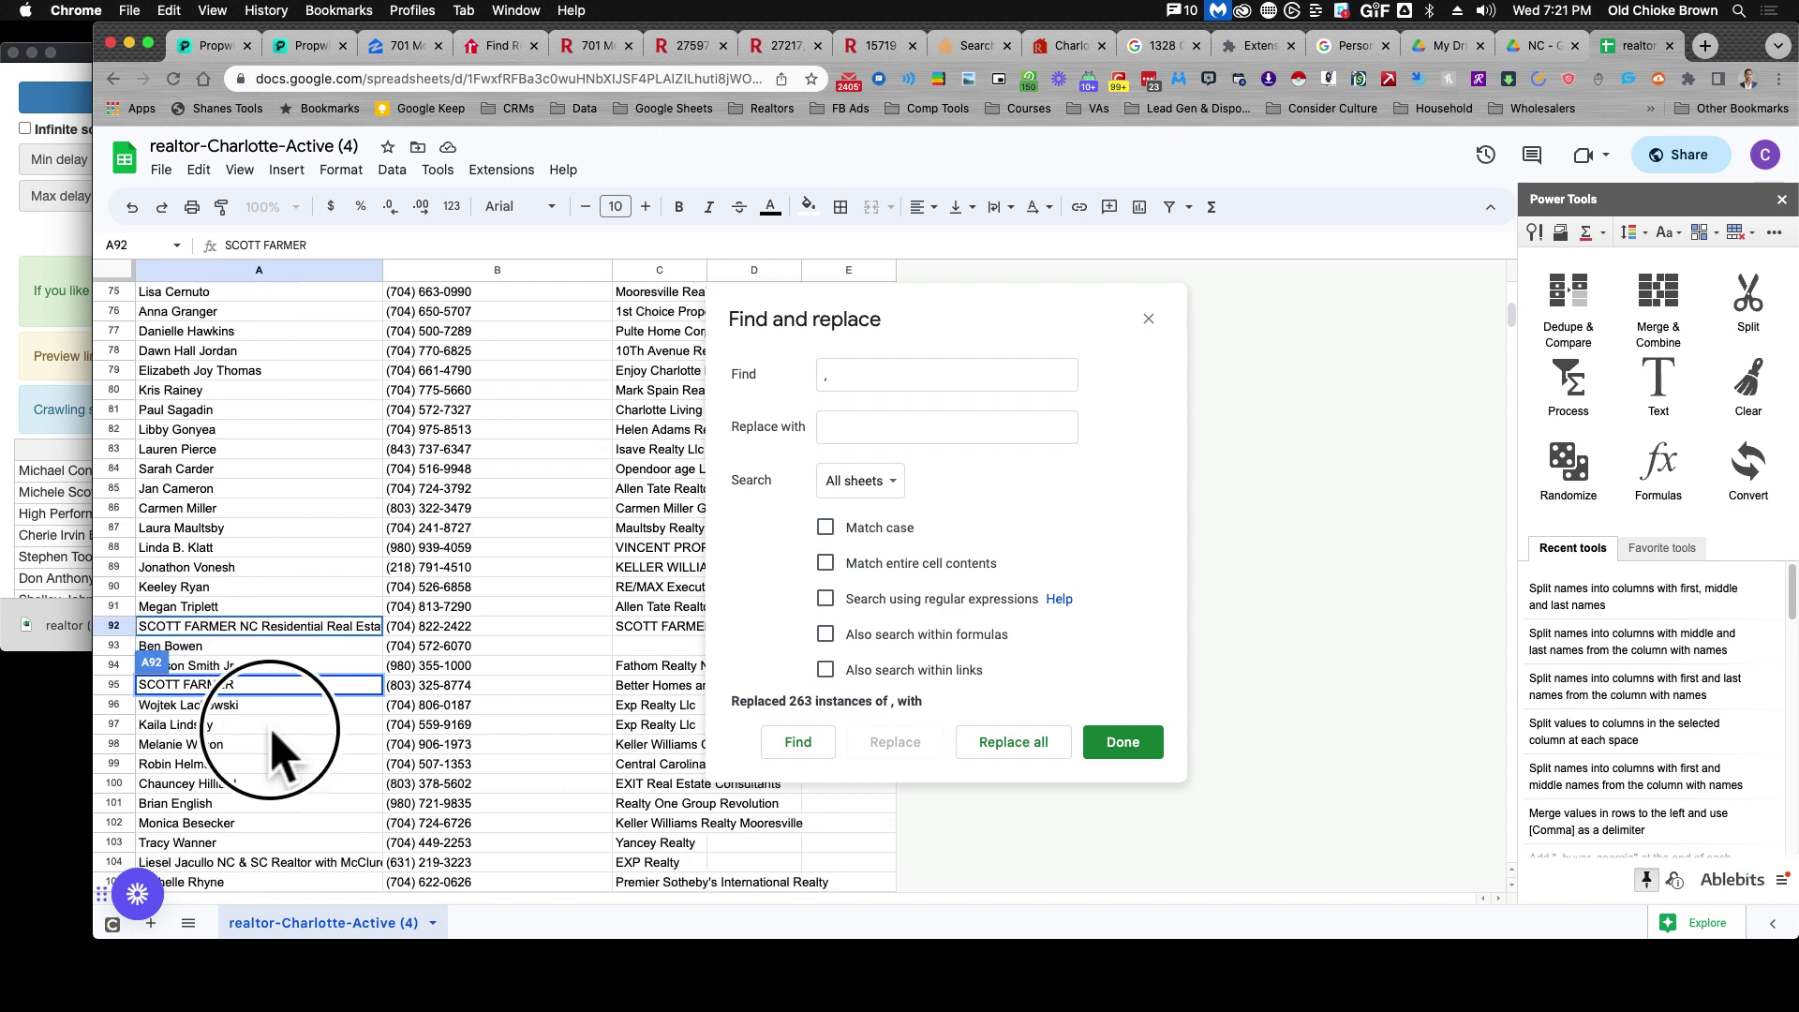
left_click(273, 727)
Trim the extra title text from A104 and the trailing REALTOR/ from A111.
scroll(281, 745, "down", 4)
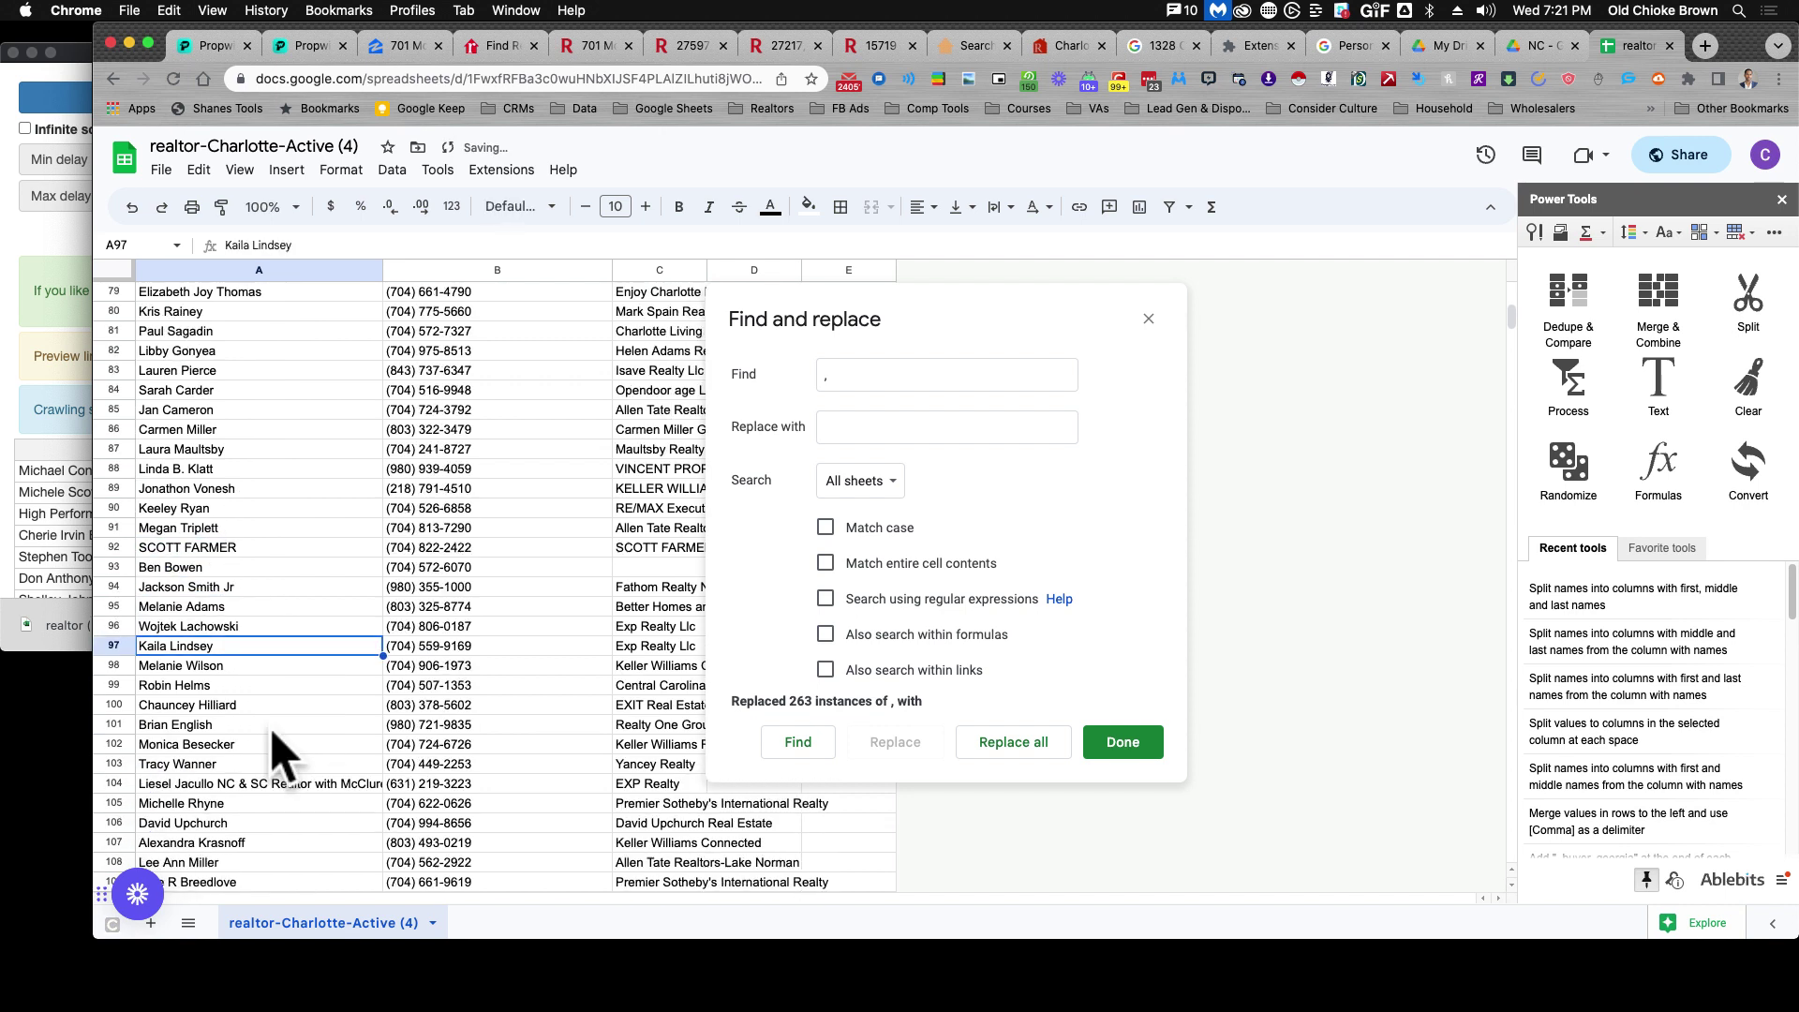
double_click(251, 783)
left_click_drag(216, 783, 582, 791)
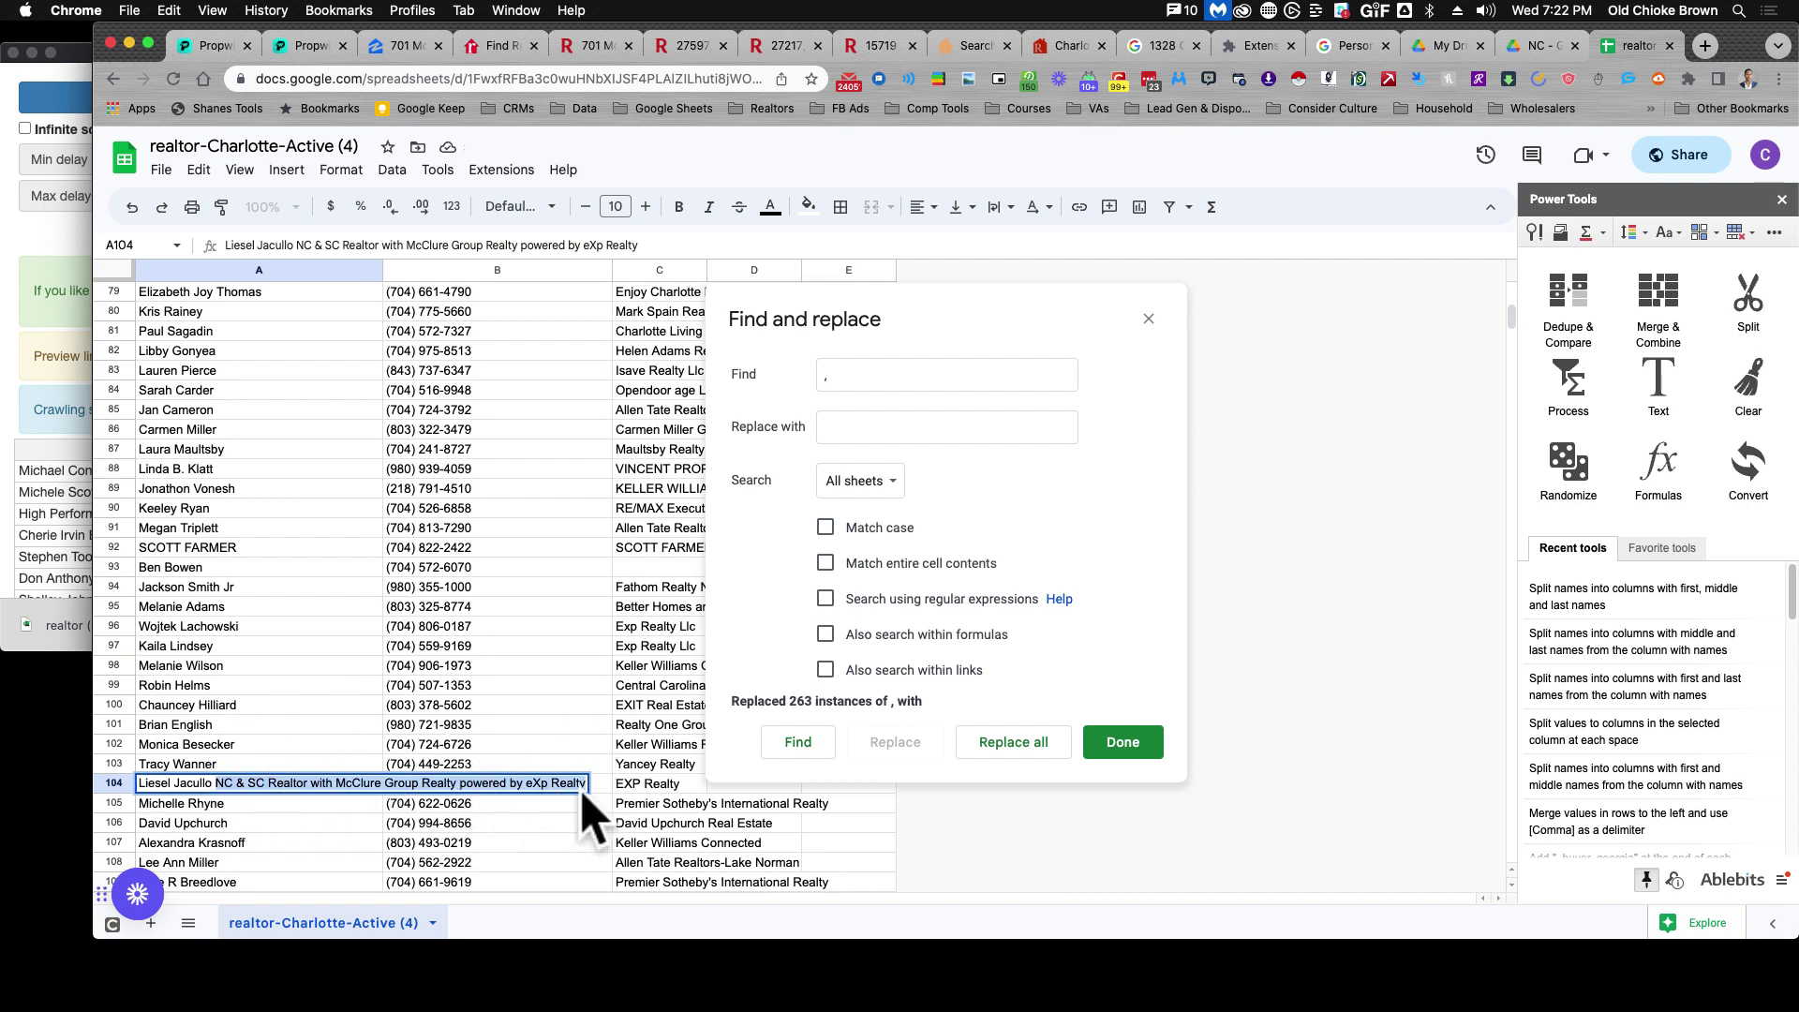
key("BackSpace")
left_click(332, 746)
scroll(332, 764, "down", 4)
scroll(333, 764, "down", 1)
double_click(257, 645)
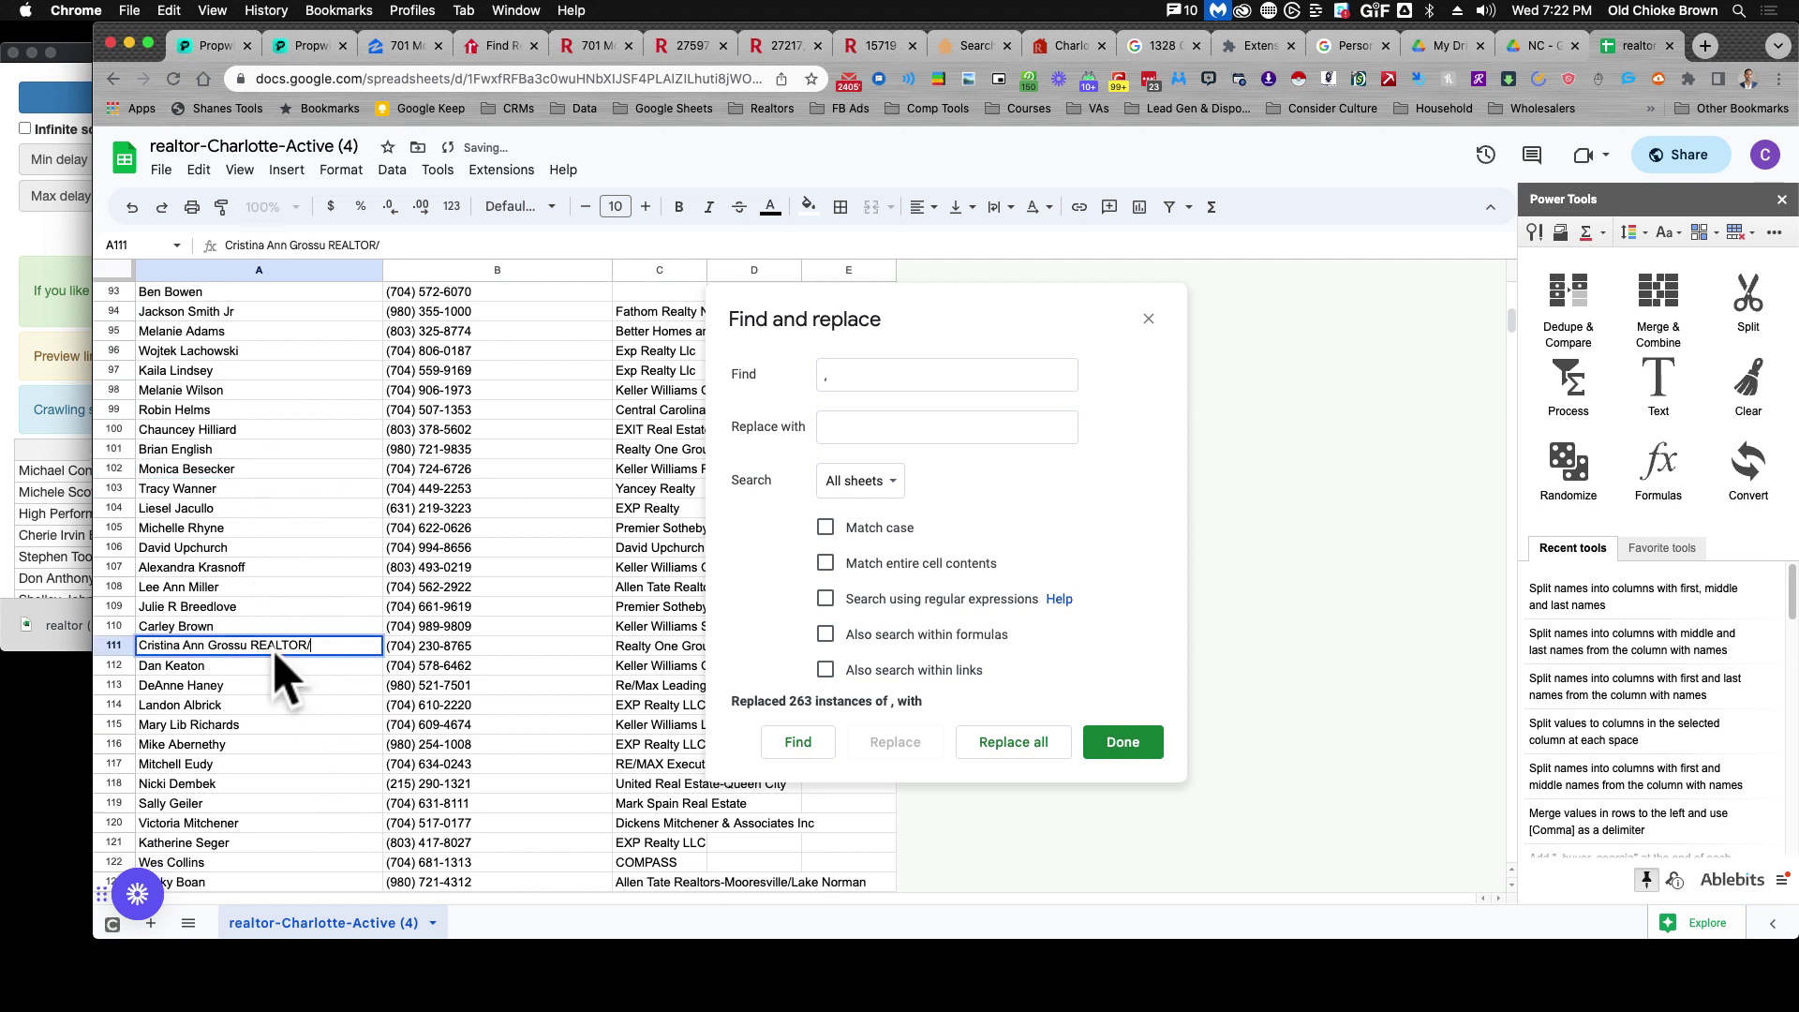
left_click_drag(255, 645, 349, 646)
left_click(321, 606)
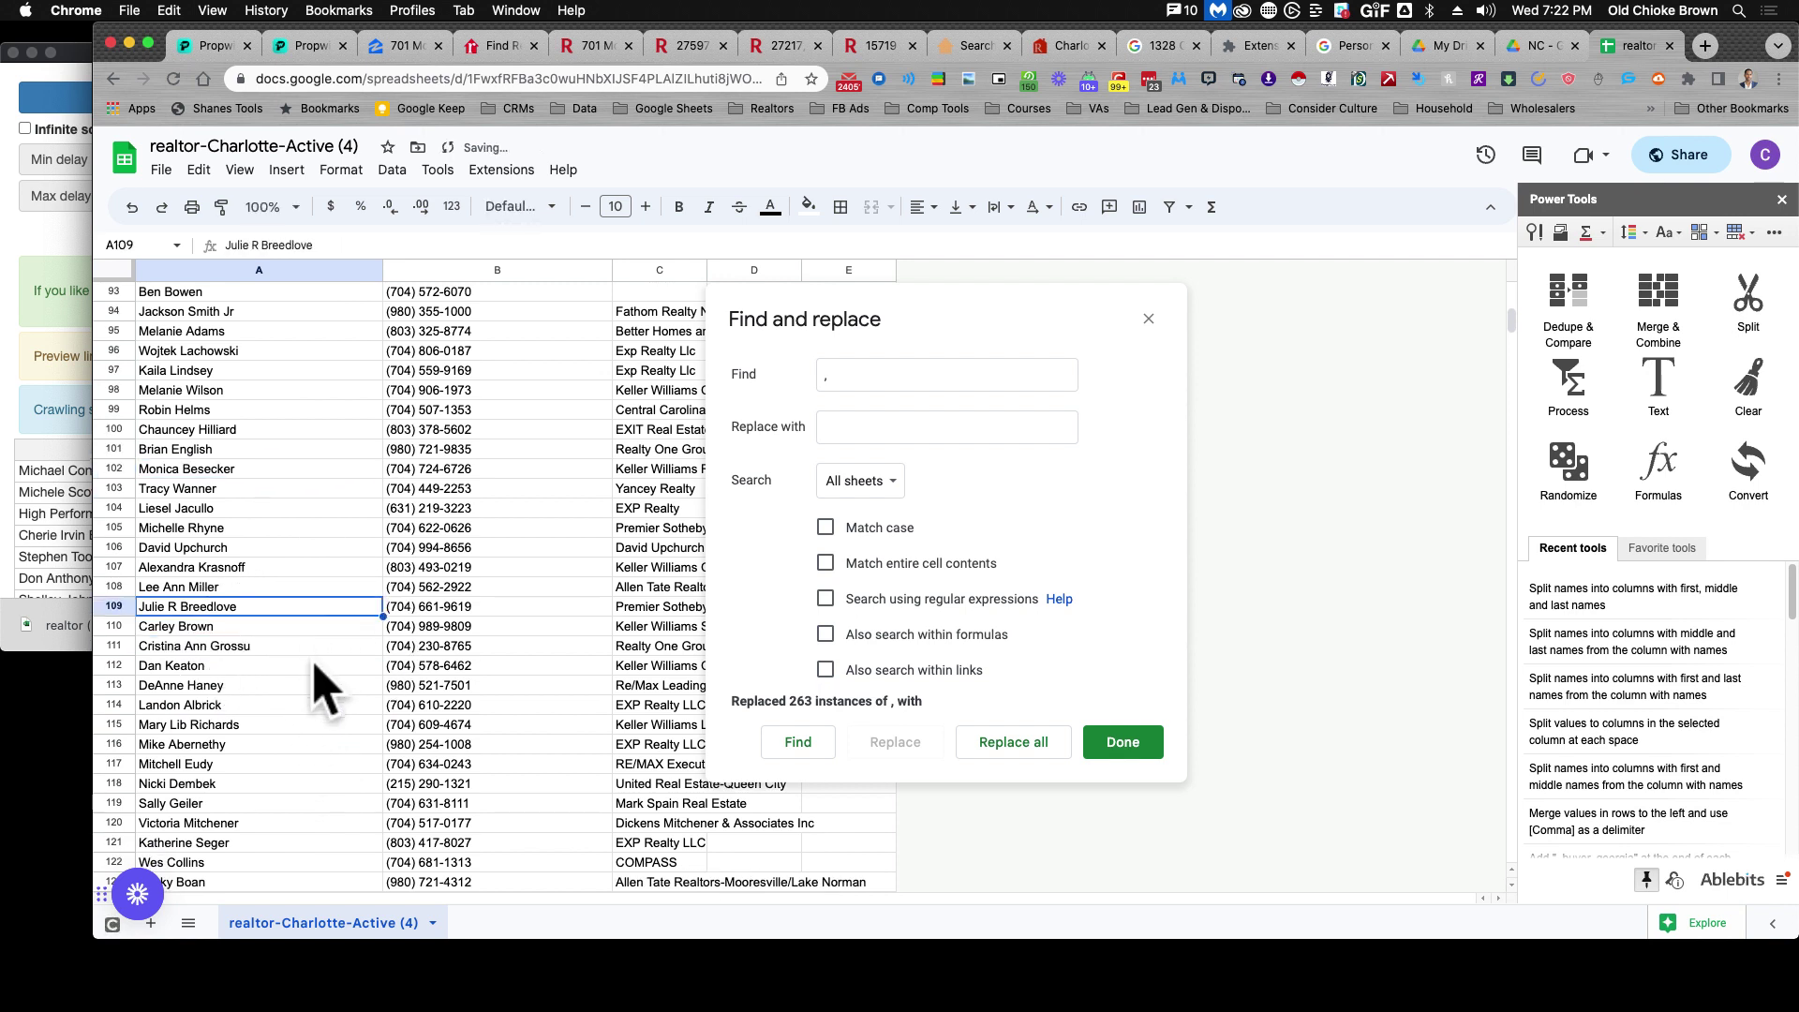
Remove the /Realtor suffix in A138 and the trailing slash after Jr. in A147.
scroll(318, 665, "down", 1)
scroll(319, 689, "down", 6)
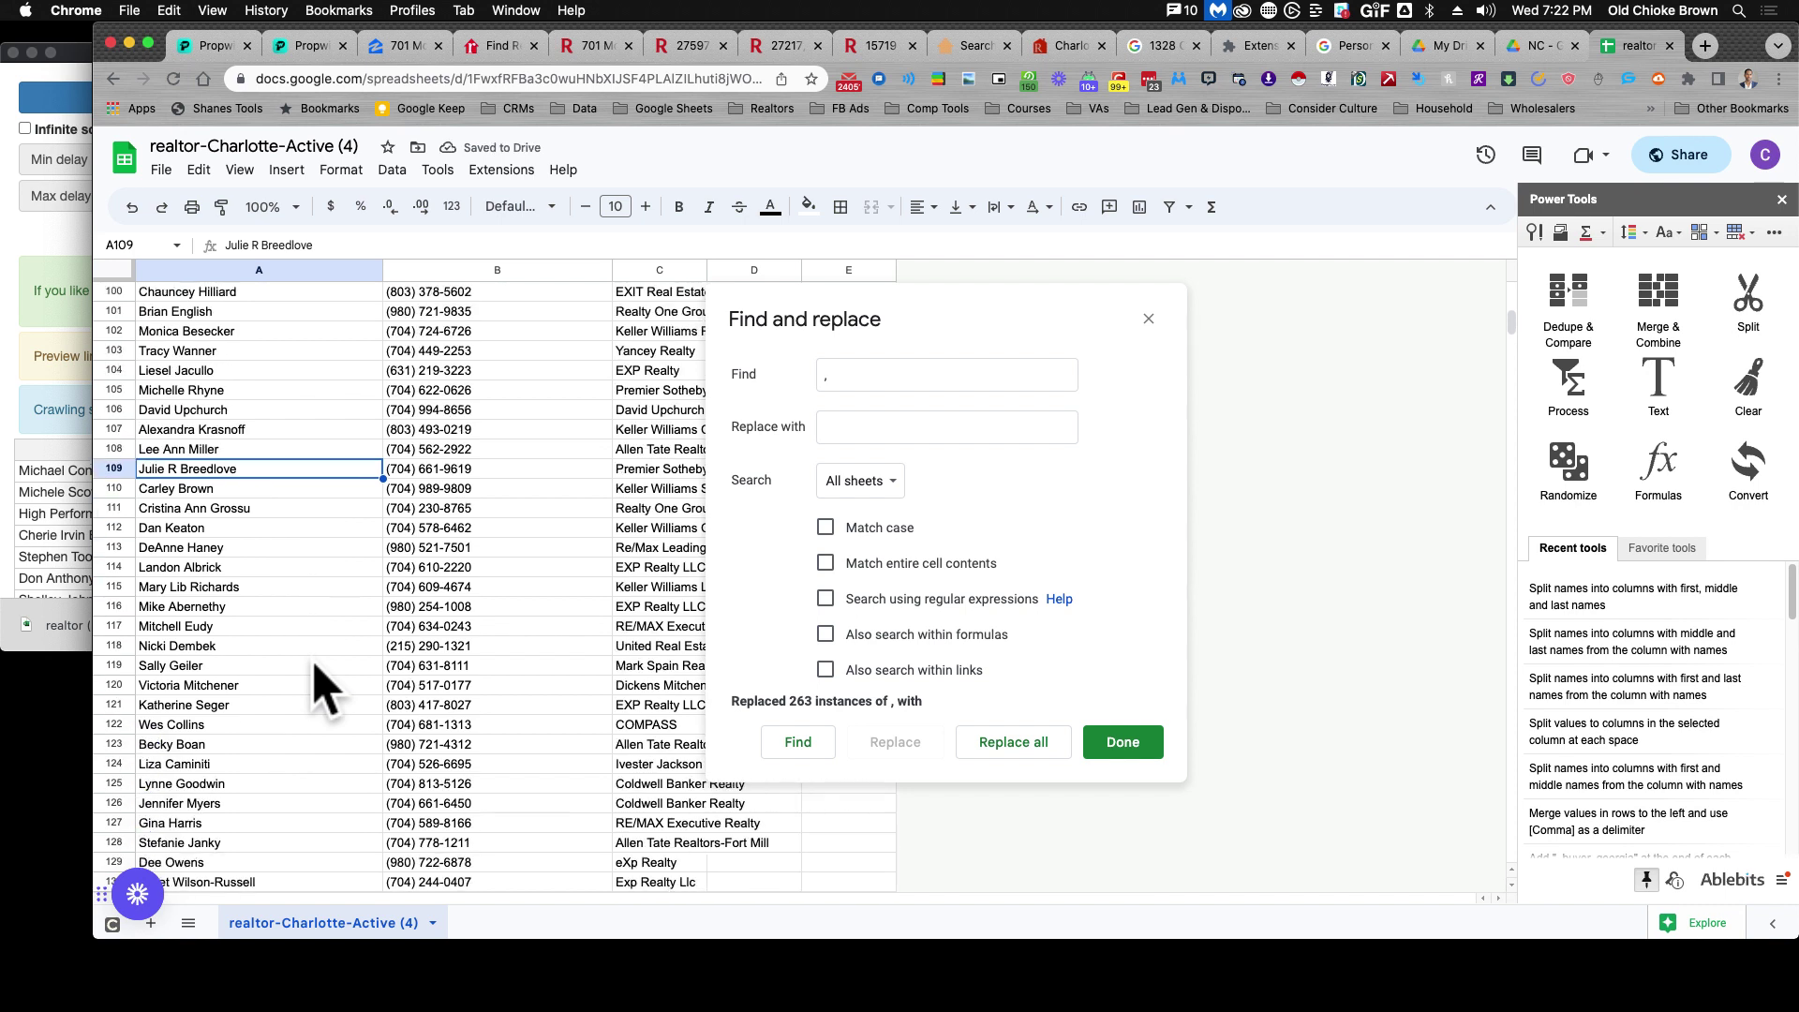
scroll(318, 688, "down", 1)
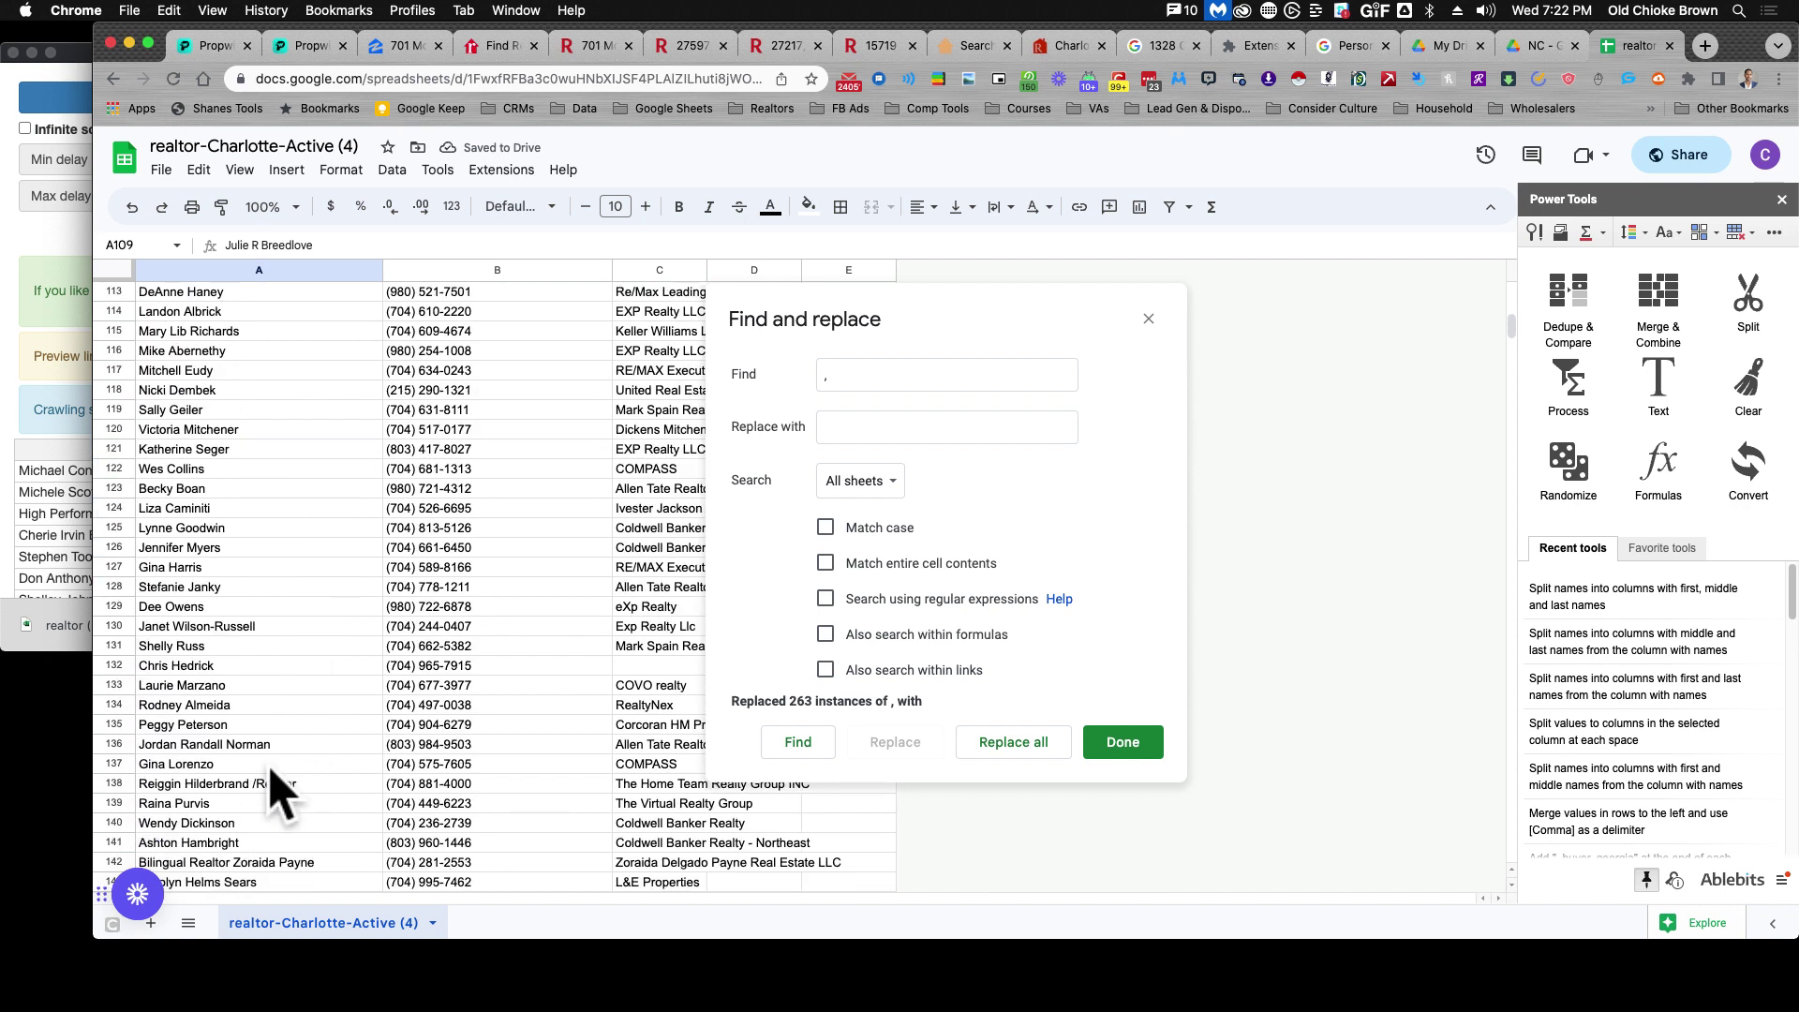
left_click(270, 787)
double_click(270, 787)
left_click_drag(251, 785, 313, 747)
scroll(317, 764, "down", 2)
scroll(319, 778, "down", 5)
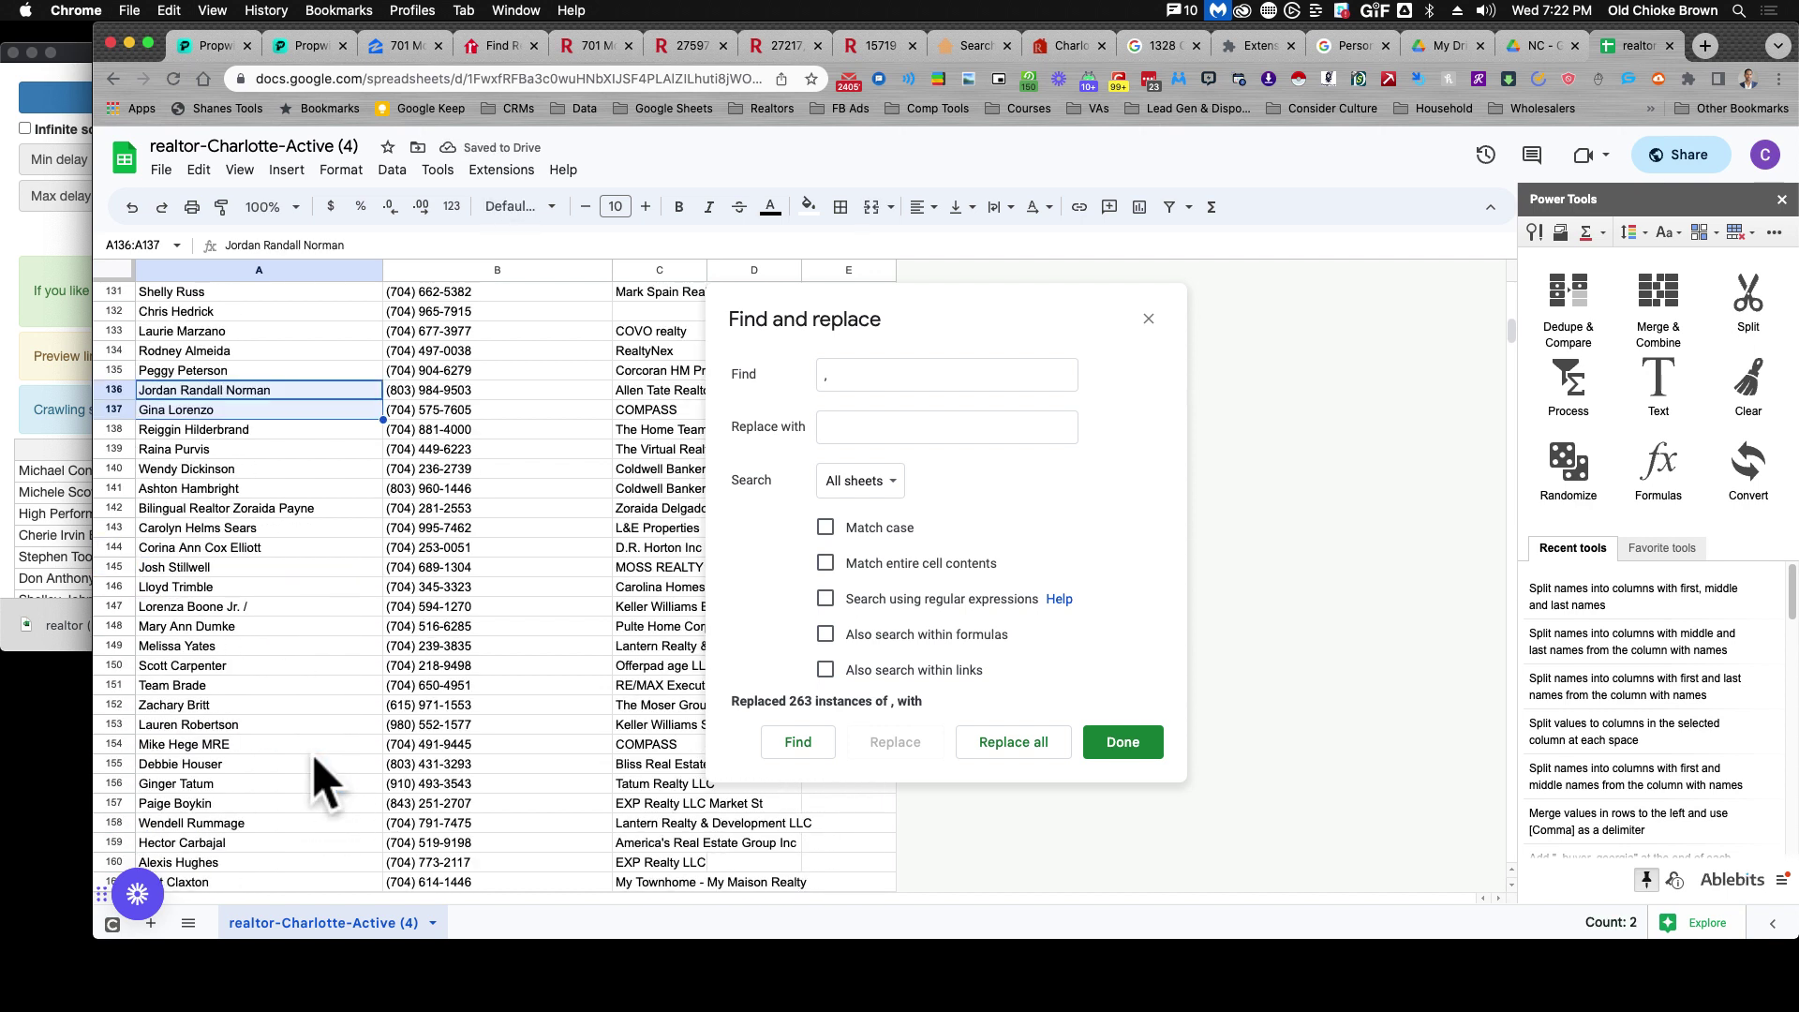
left_click(263, 611)
double_click(264, 608)
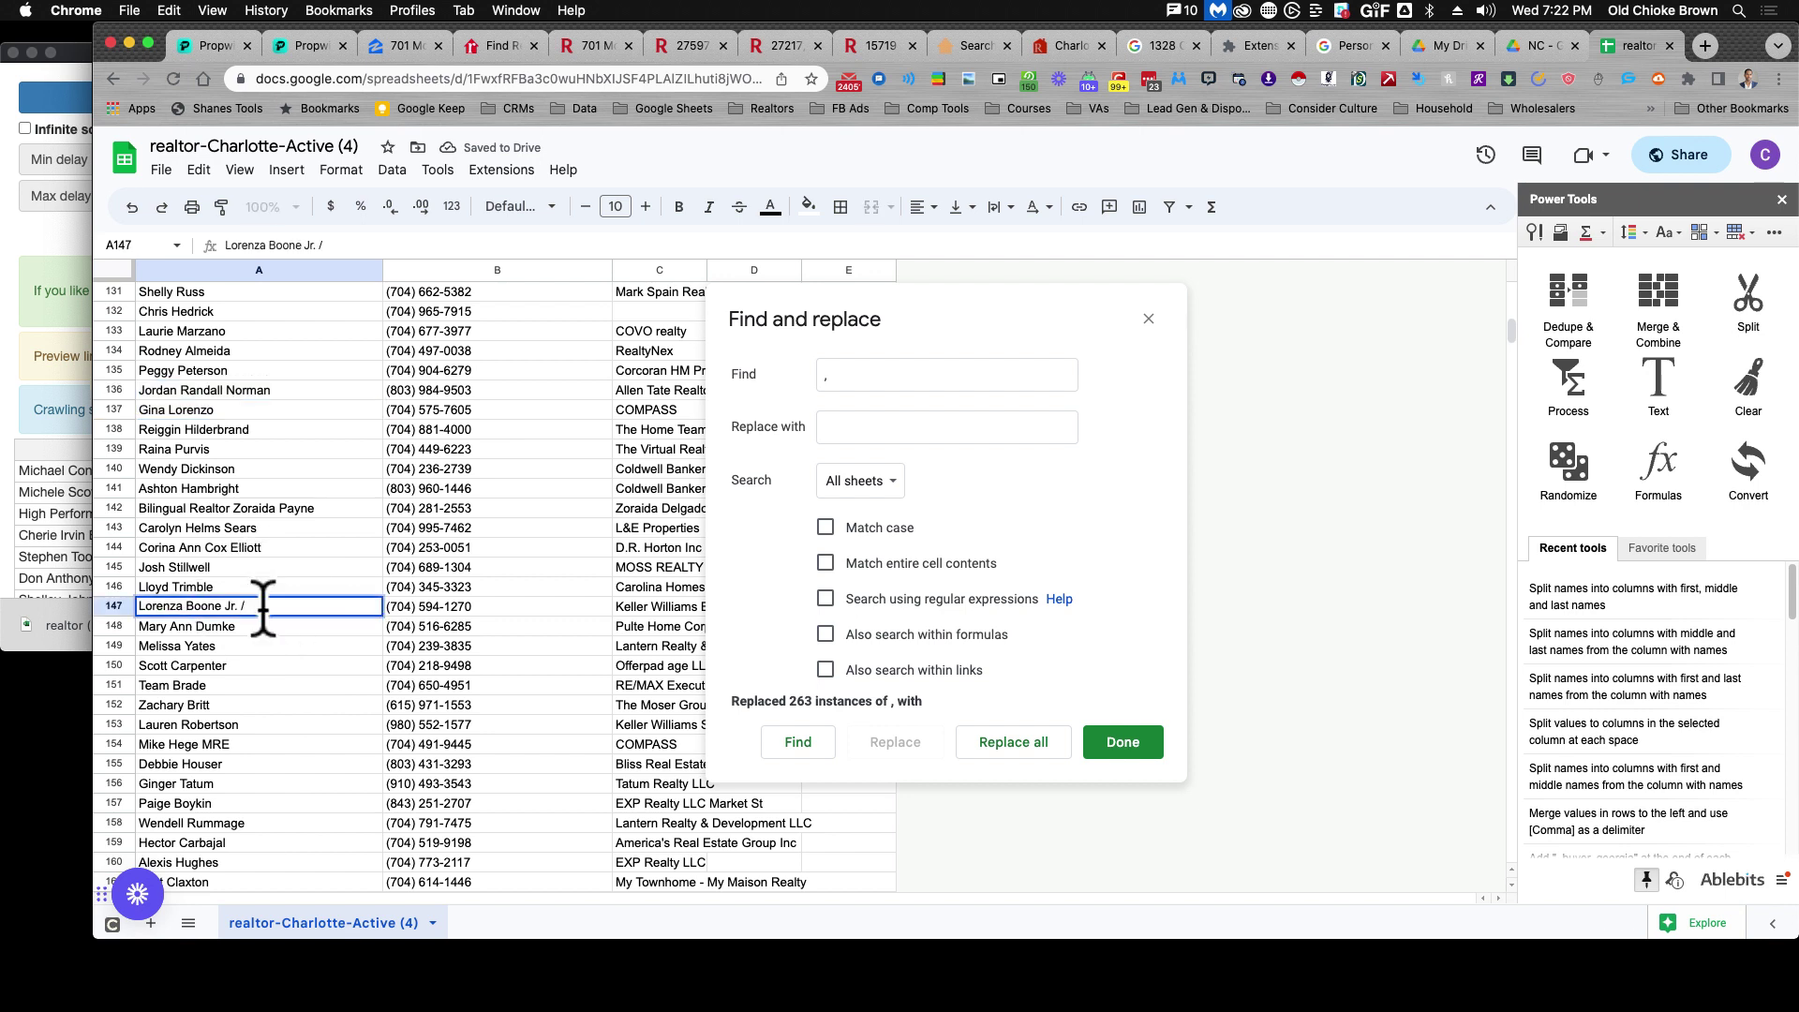
key("BackSpace")
key("BackSpace")
left_click(276, 567)
Strip the MRE suffix from A154 and the /REALTOR suffix from A177.
scroll(281, 588, "down", 1)
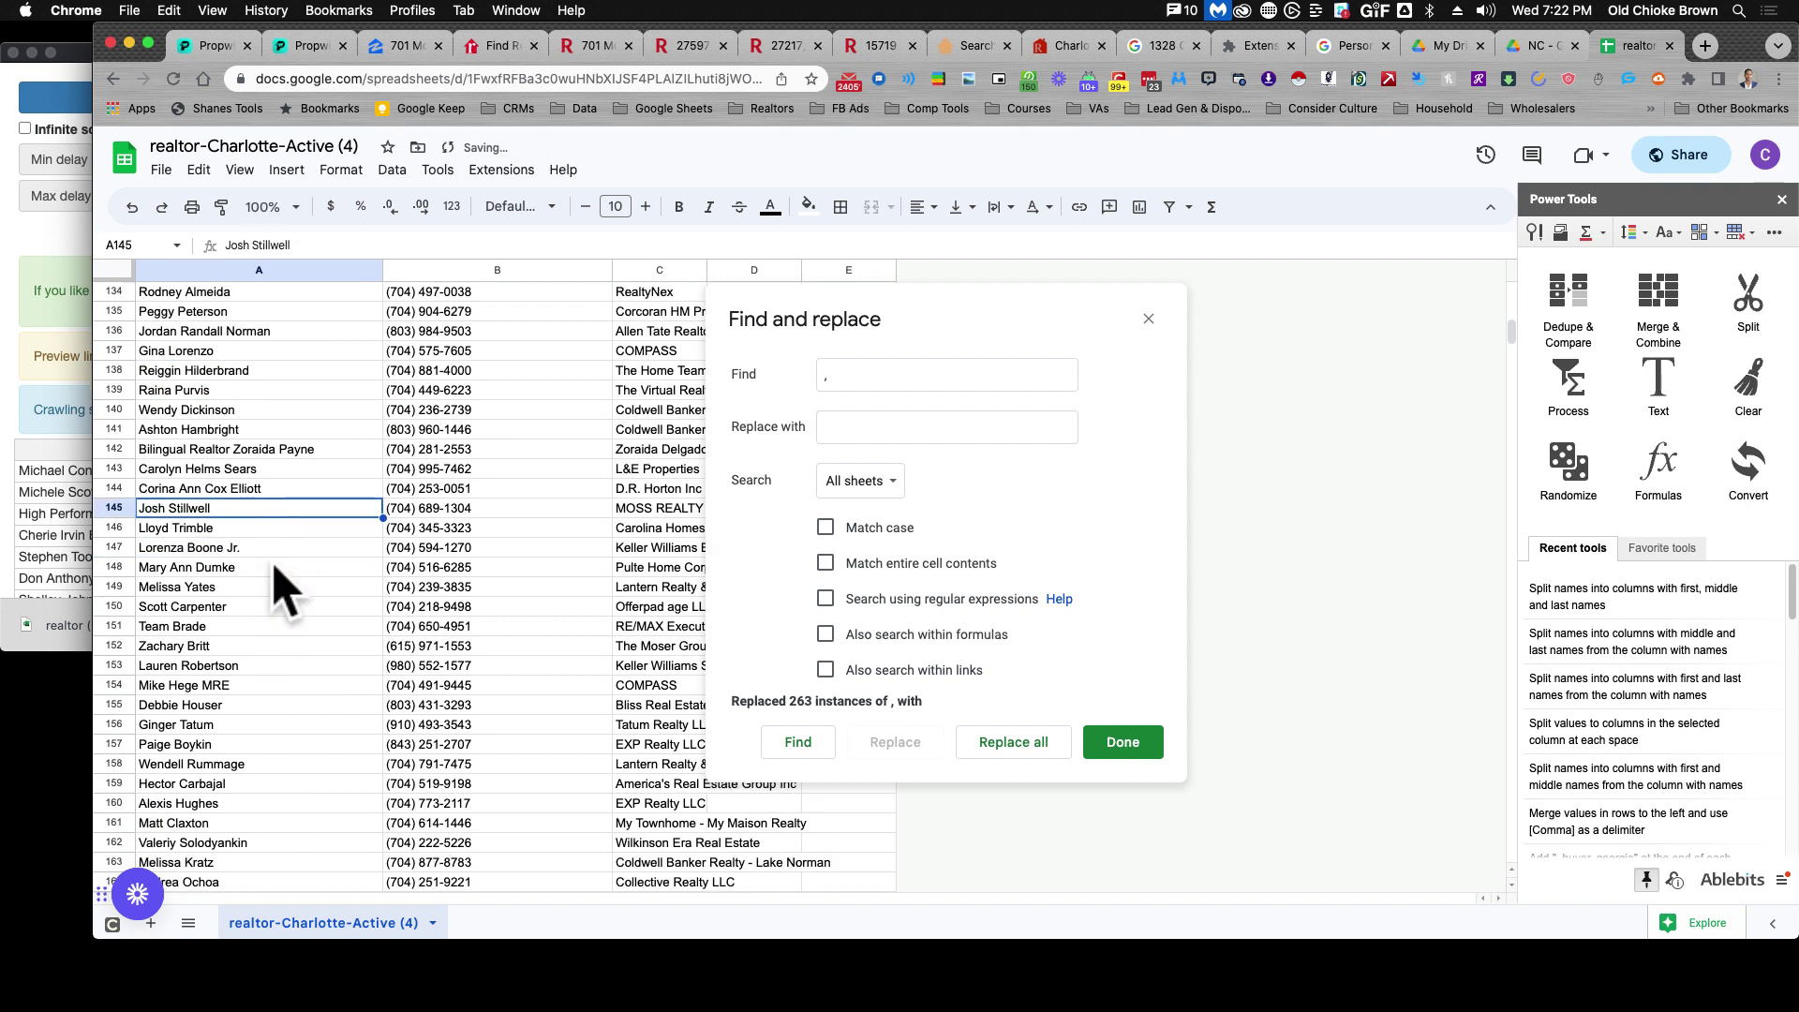
scroll(281, 589, "down", 1)
left_click(247, 670)
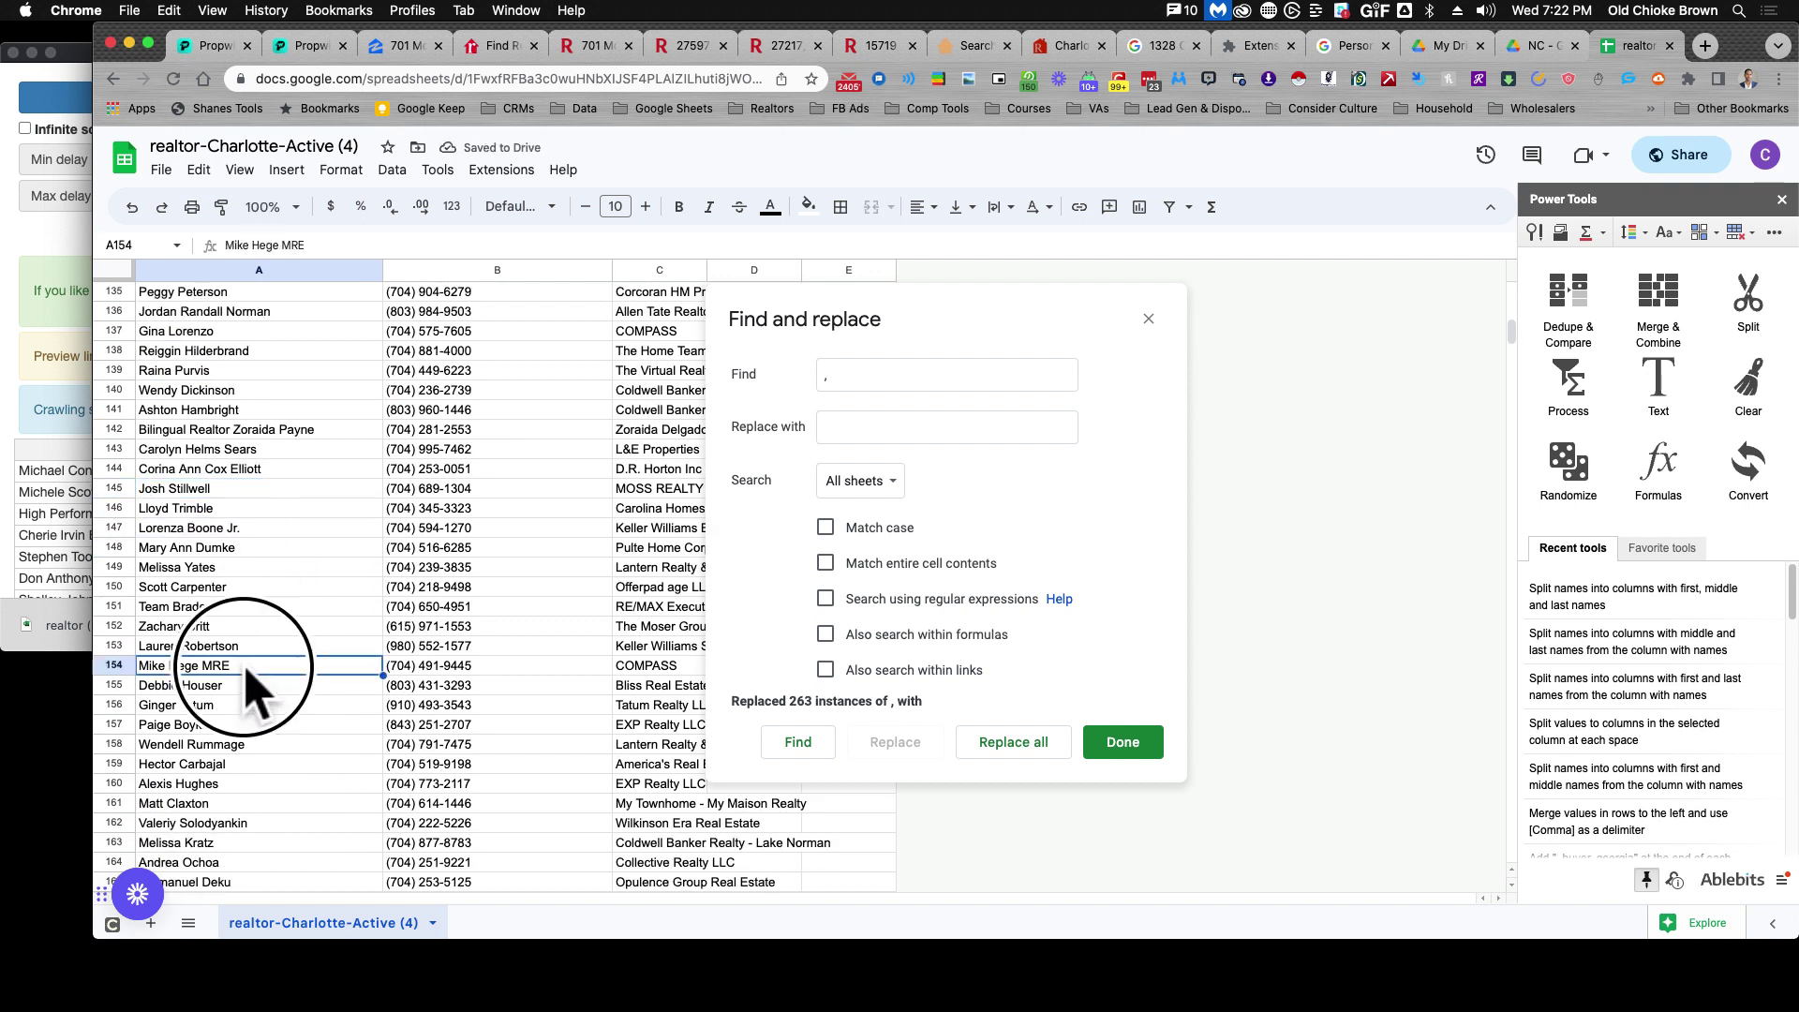
double_click(246, 665)
left_click(246, 665)
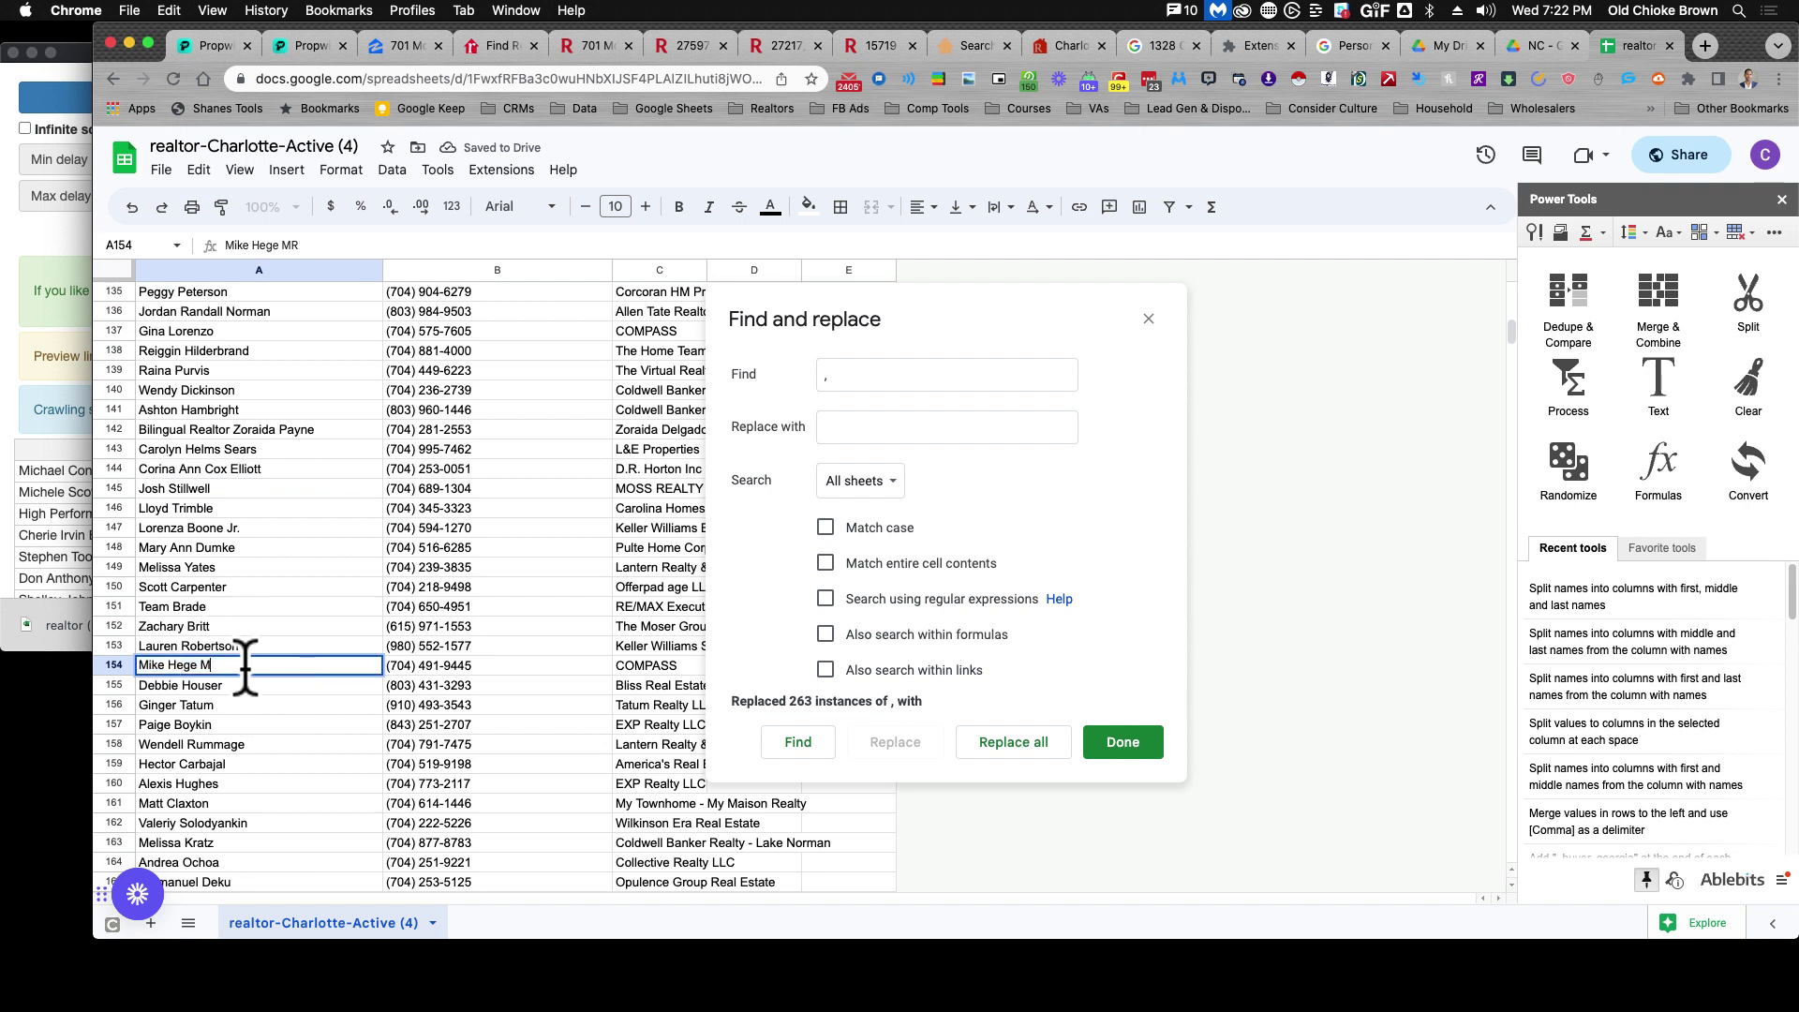
left_click(241, 625)
scroll(242, 628, "down", 8)
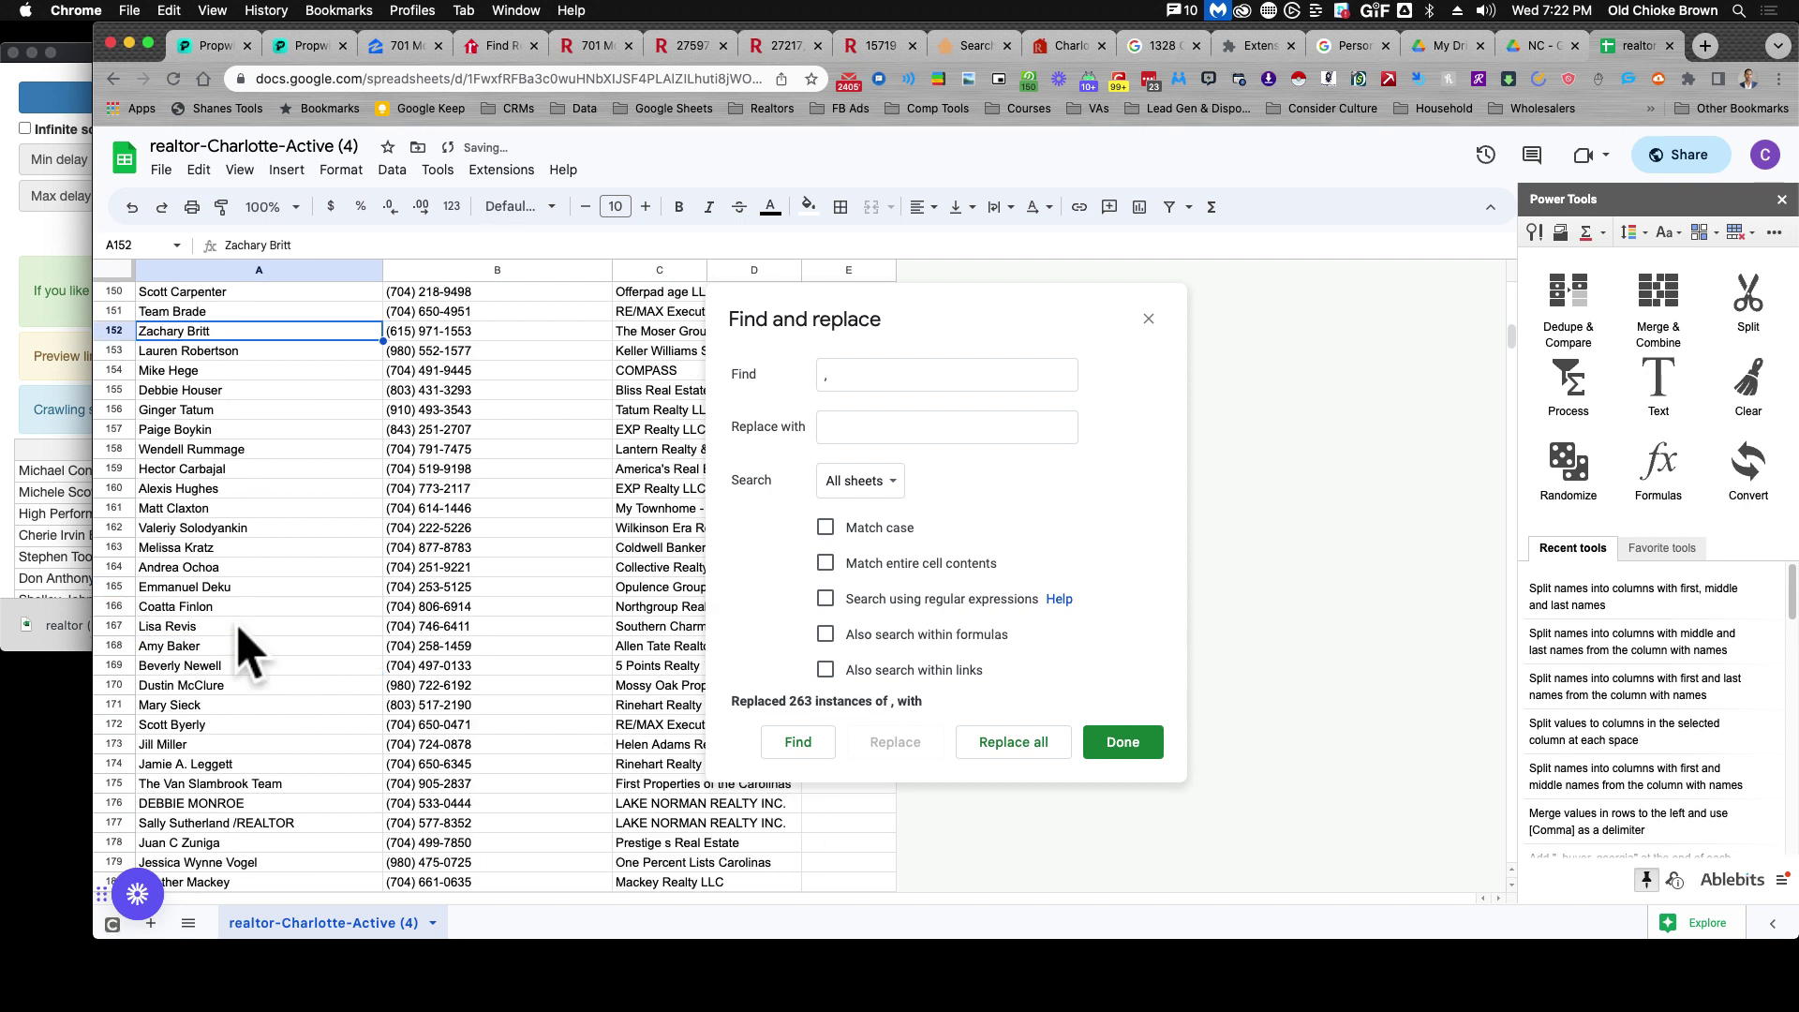
left_click(265, 785)
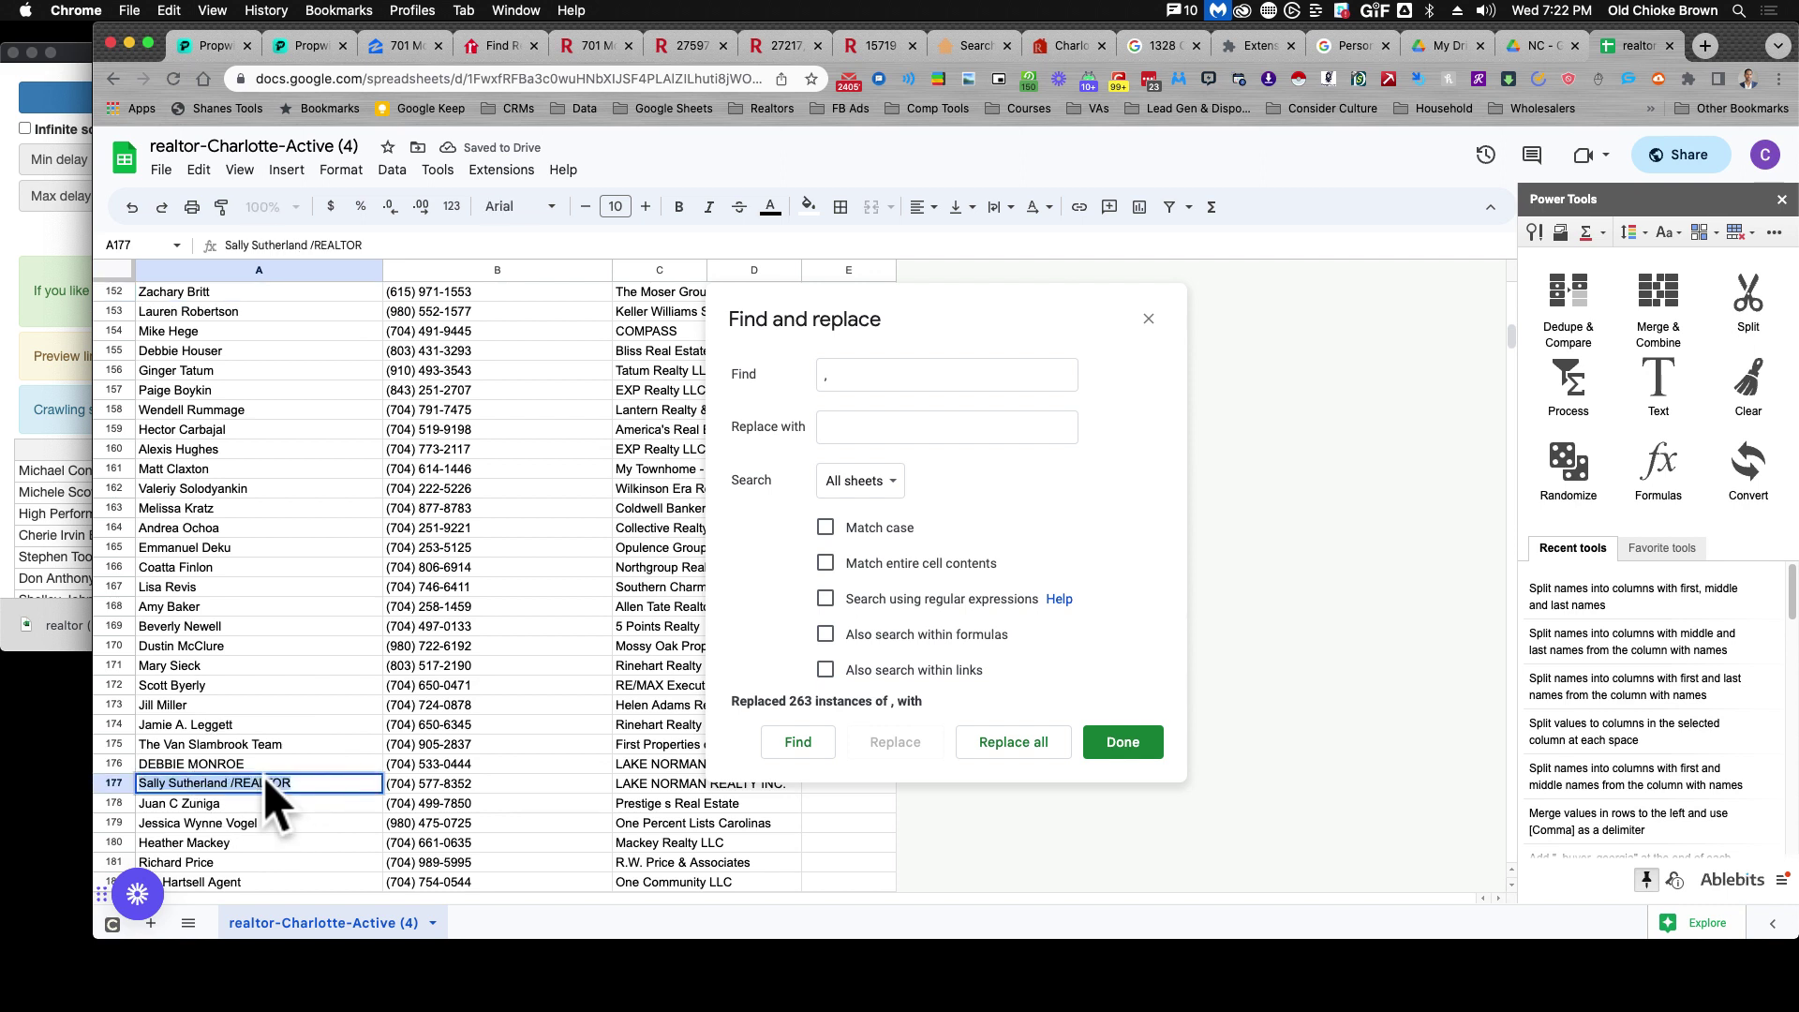
left_click(234, 782)
left_click_drag(240, 783, 321, 785)
key("BackSpace")
left_click(851, 375)
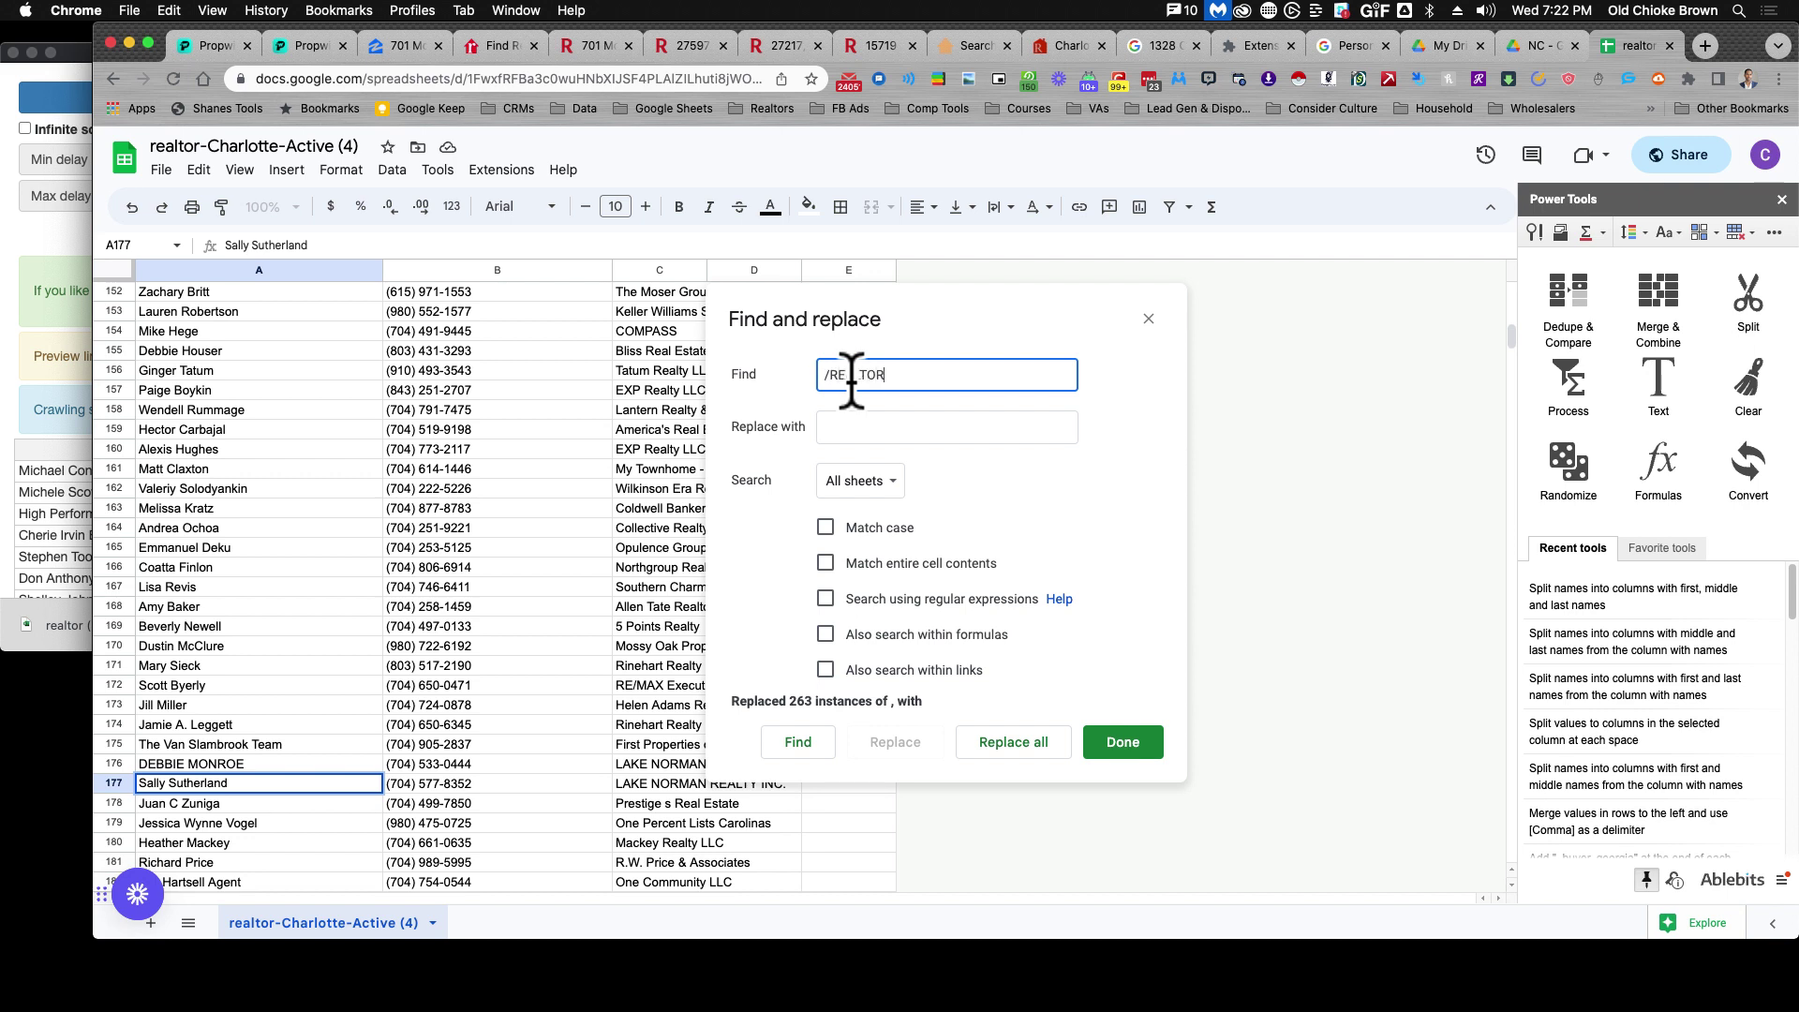
Replace all remaining /REALTOR with nothing and confirm no matches are left.
left_click(1007, 742)
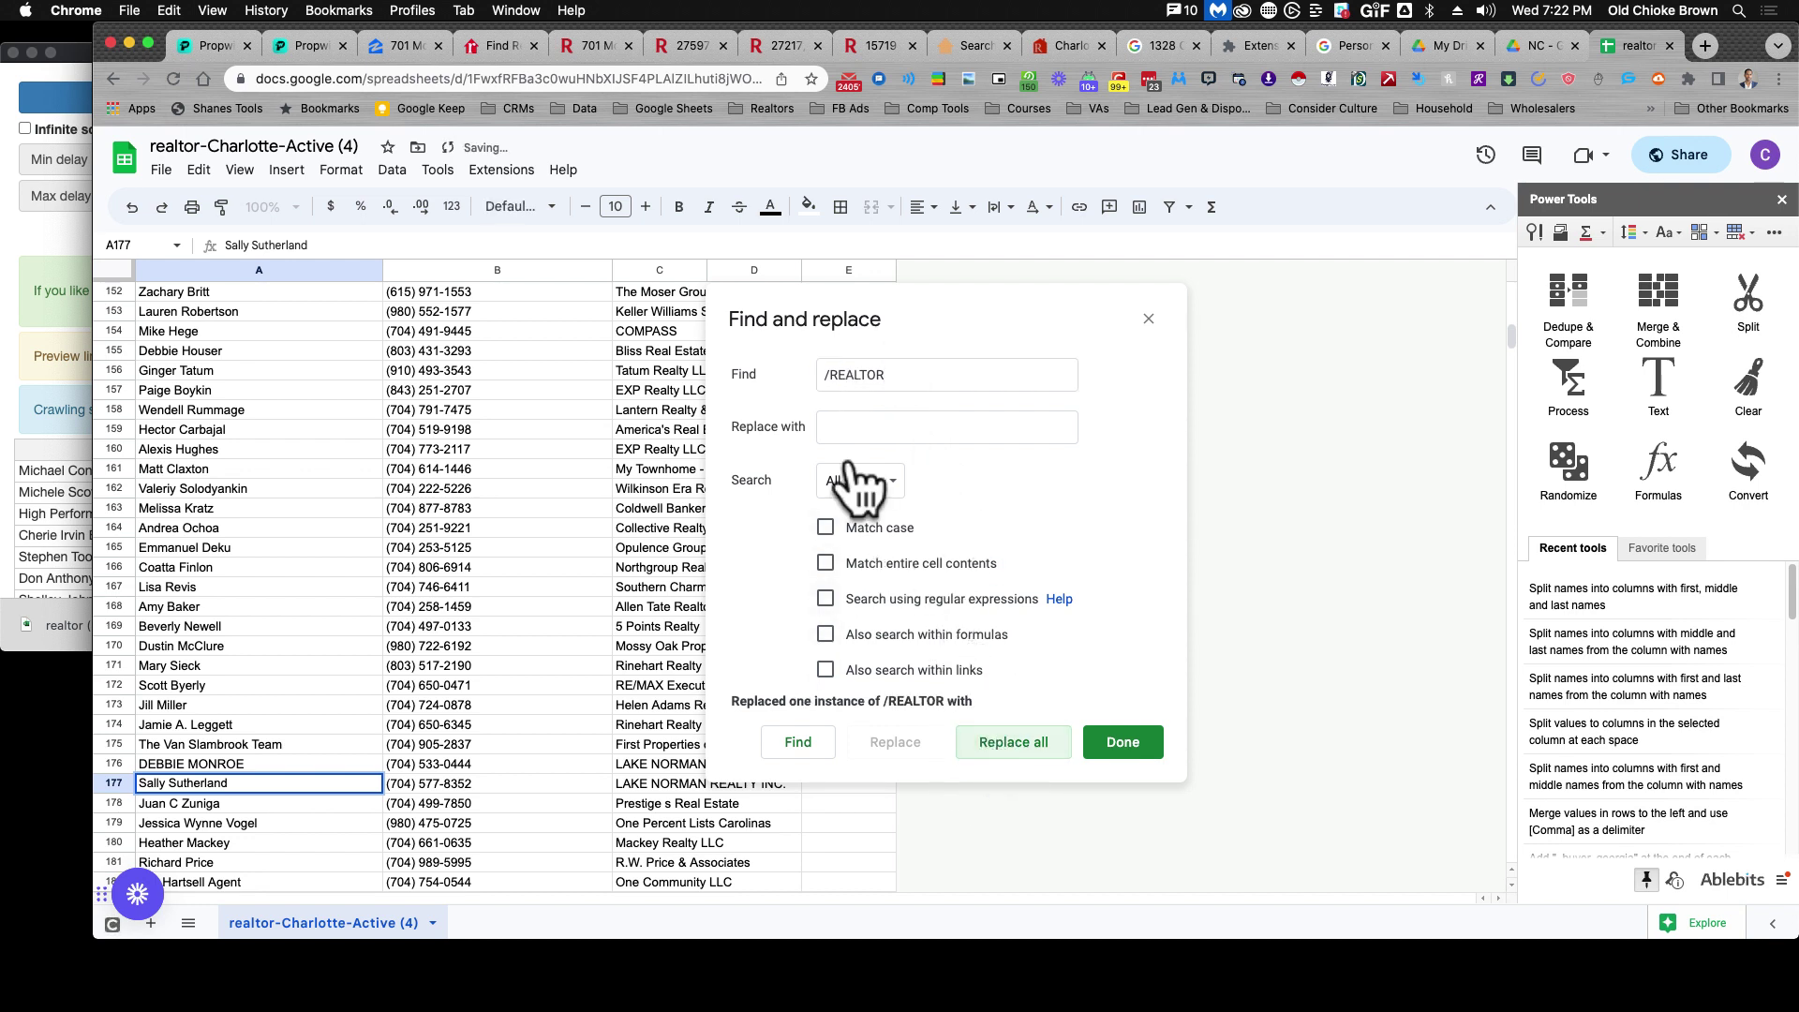
left_click(844, 377)
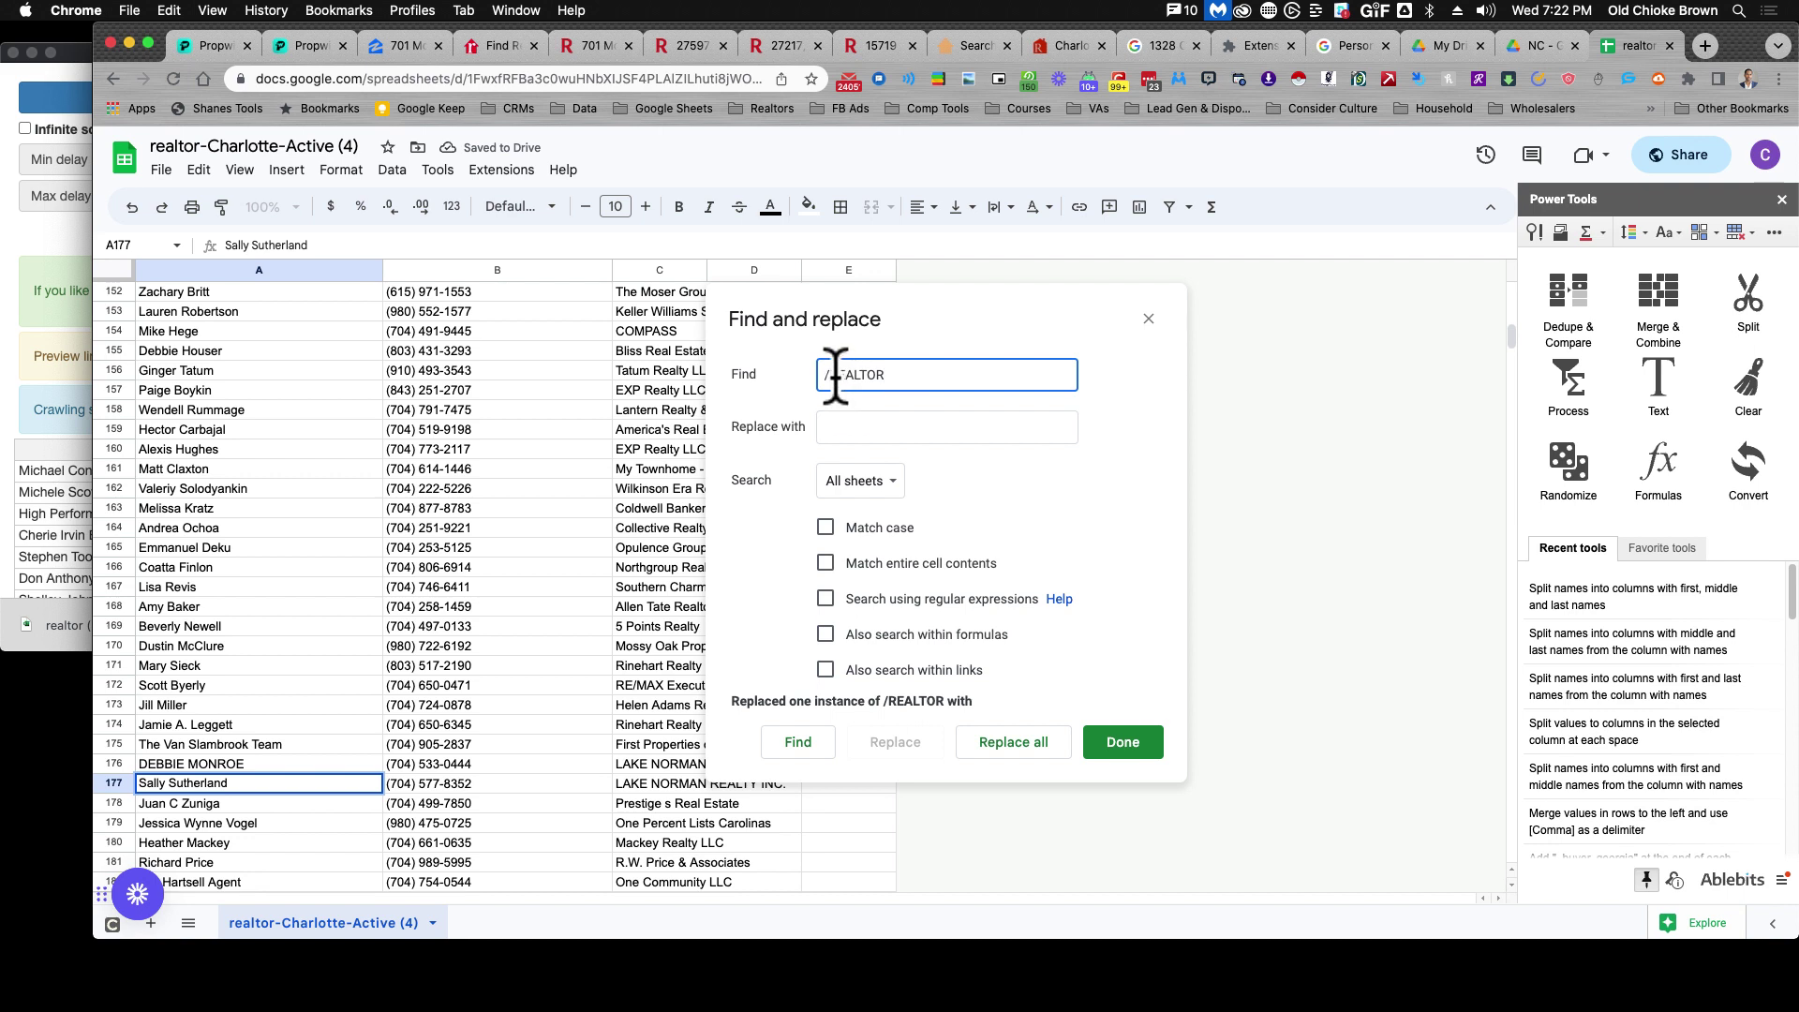
left_click(925, 382)
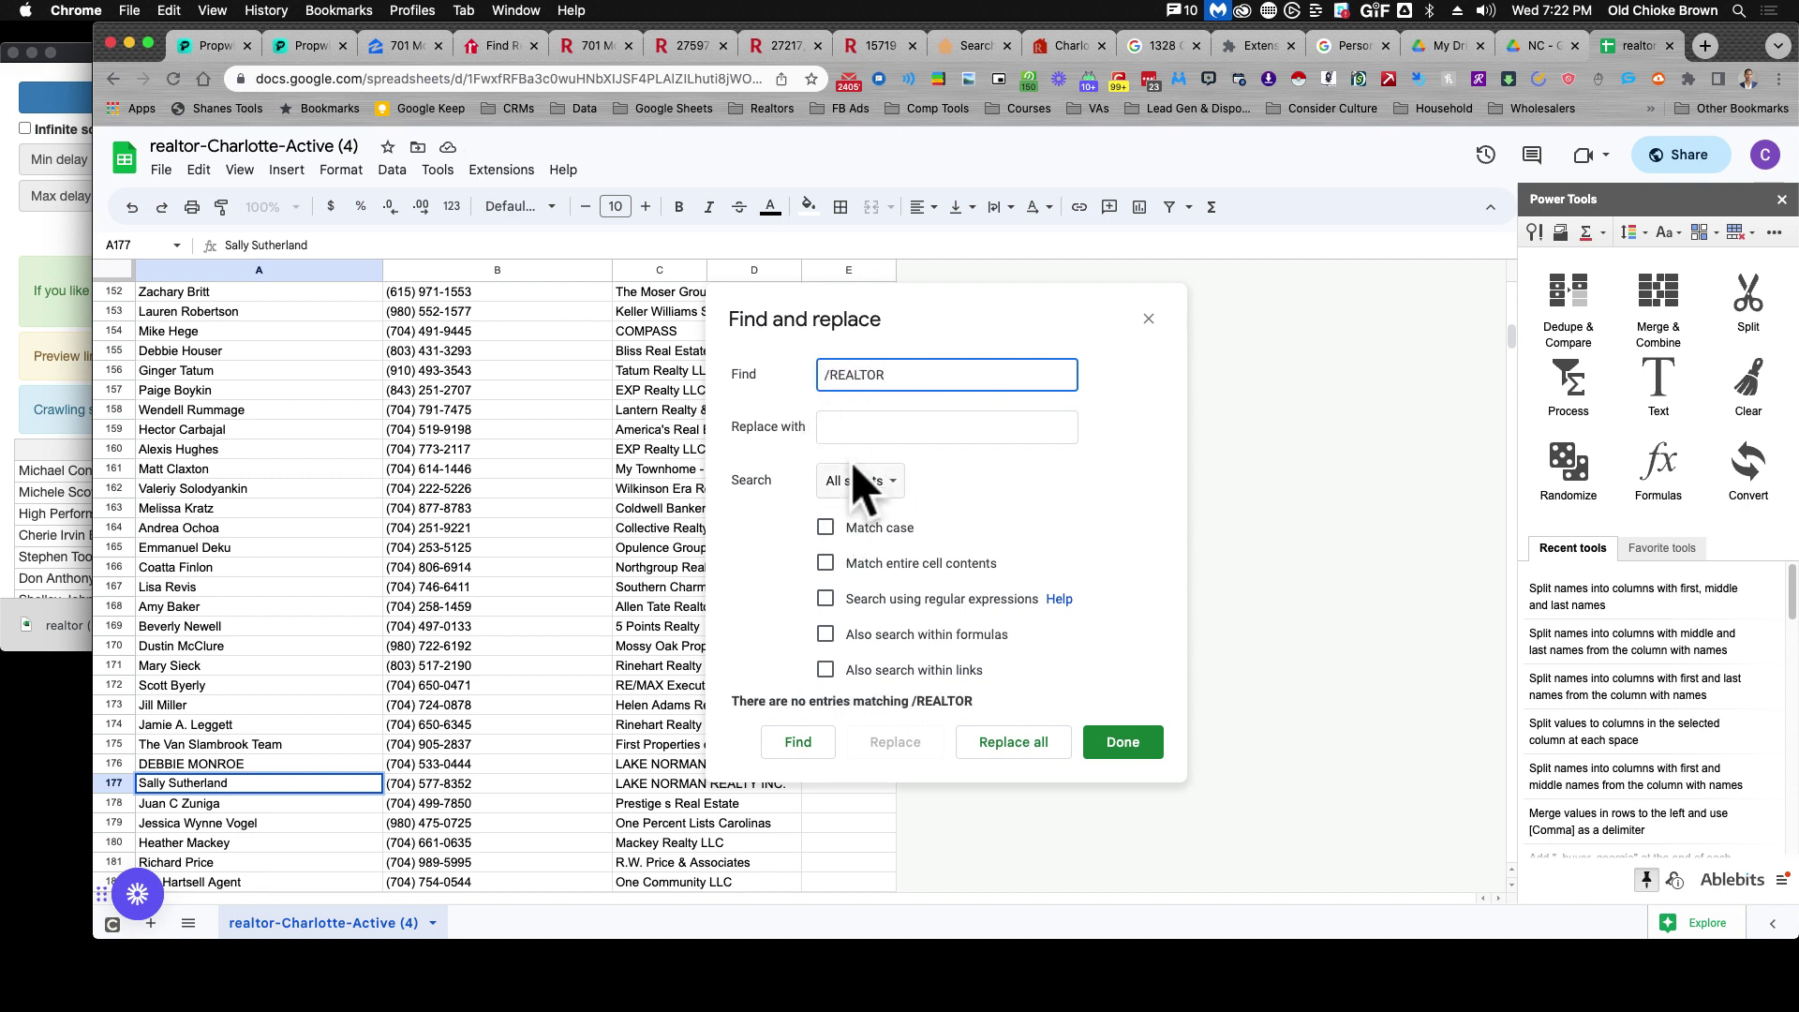
left_click(229, 743)
Delete the team row 175 and the group entry row 211.
scroll(241, 755, "down", 5)
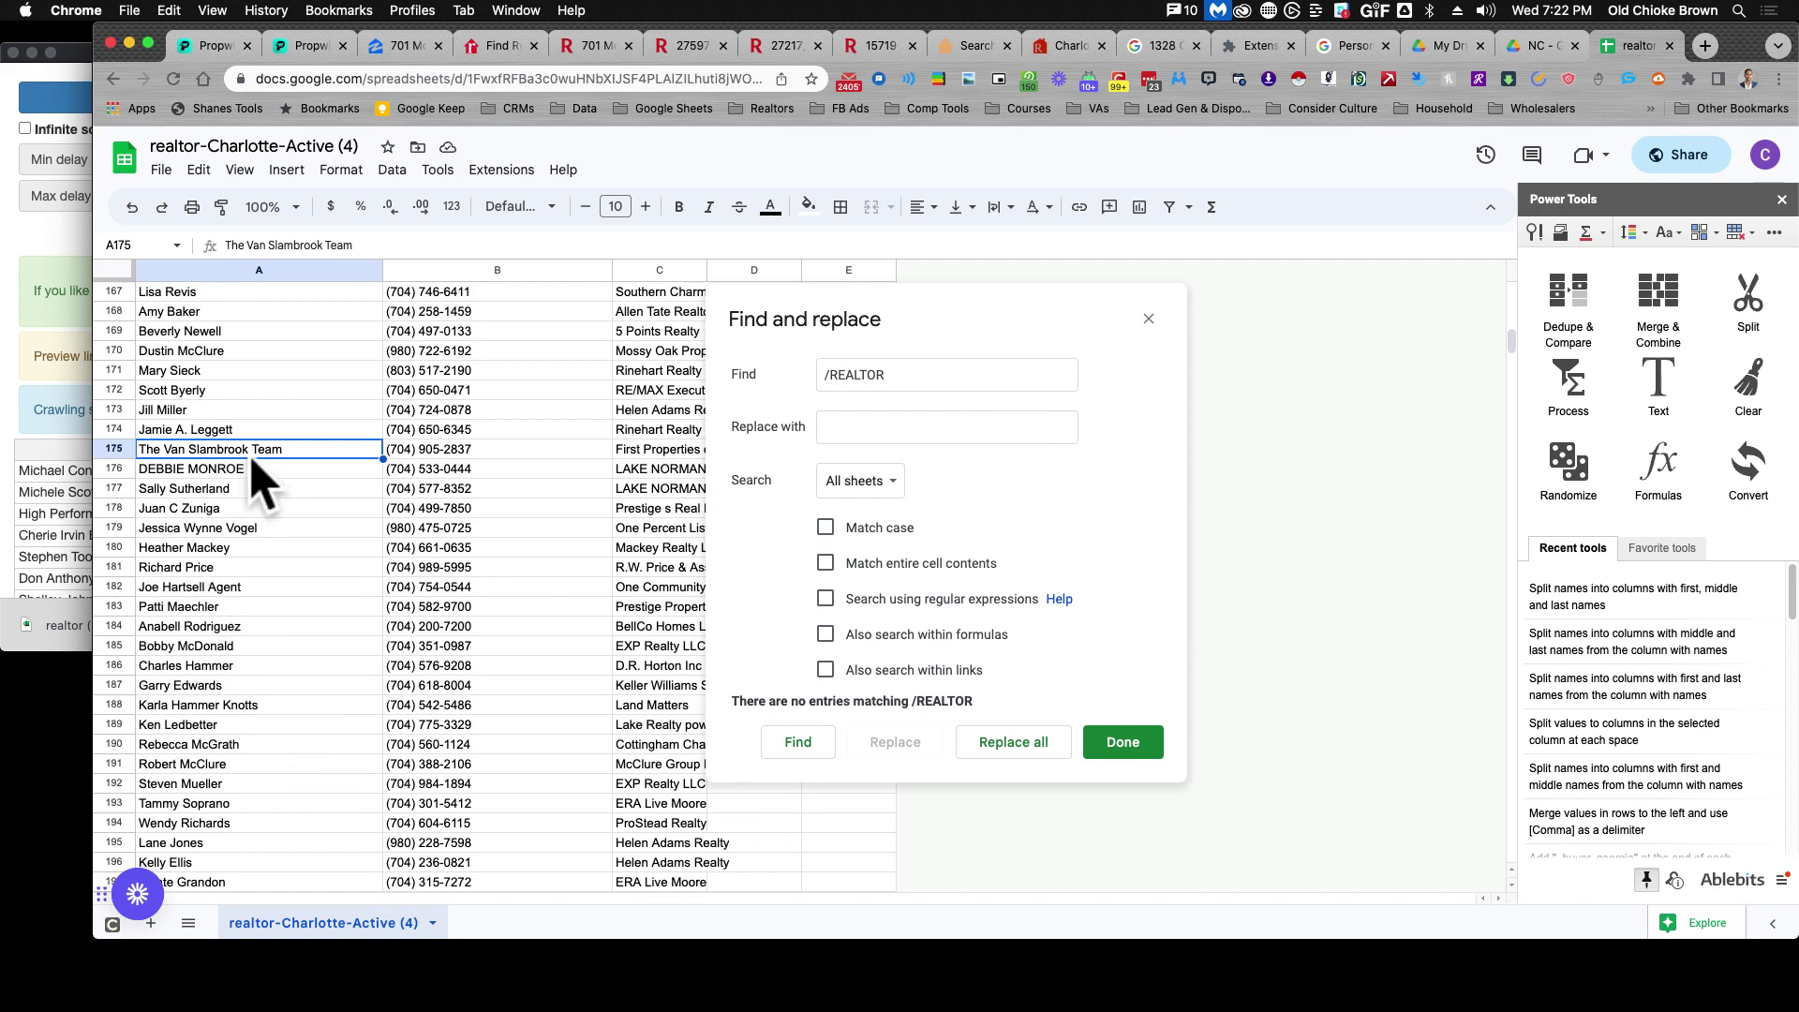
left_click(114, 449)
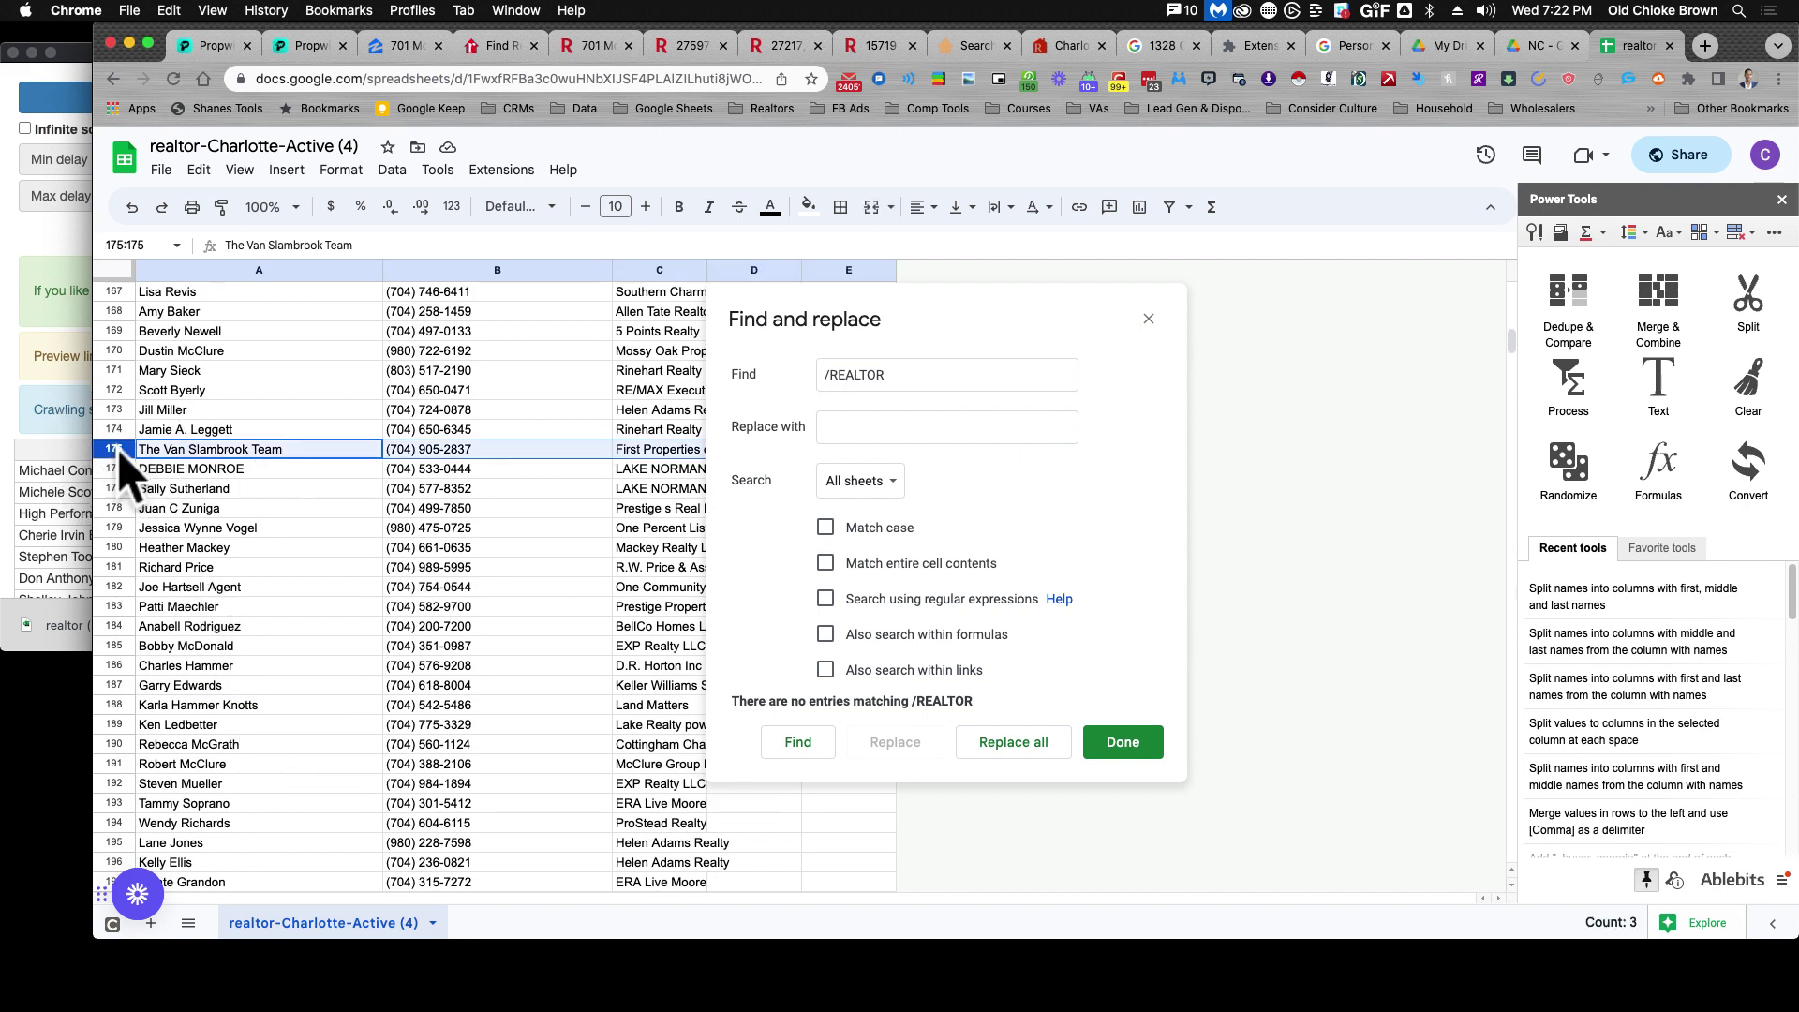
right_click(116, 448)
left_click(186, 660)
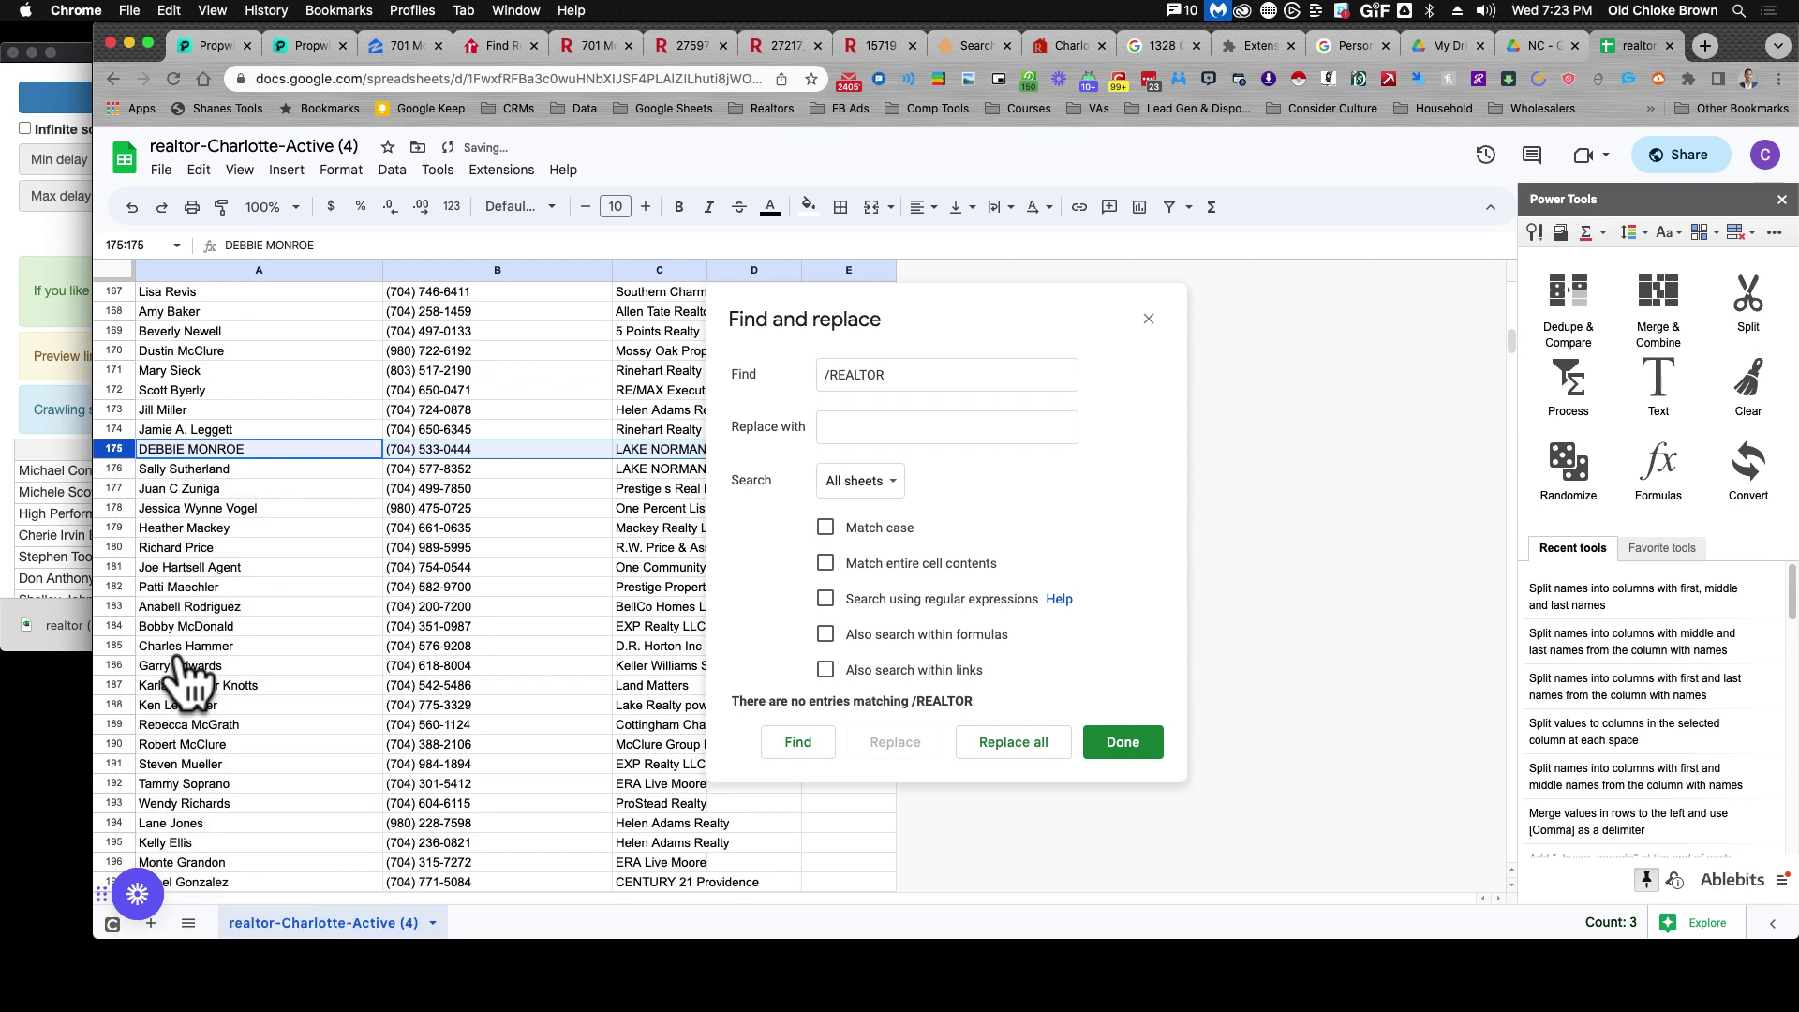
left_click(192, 684)
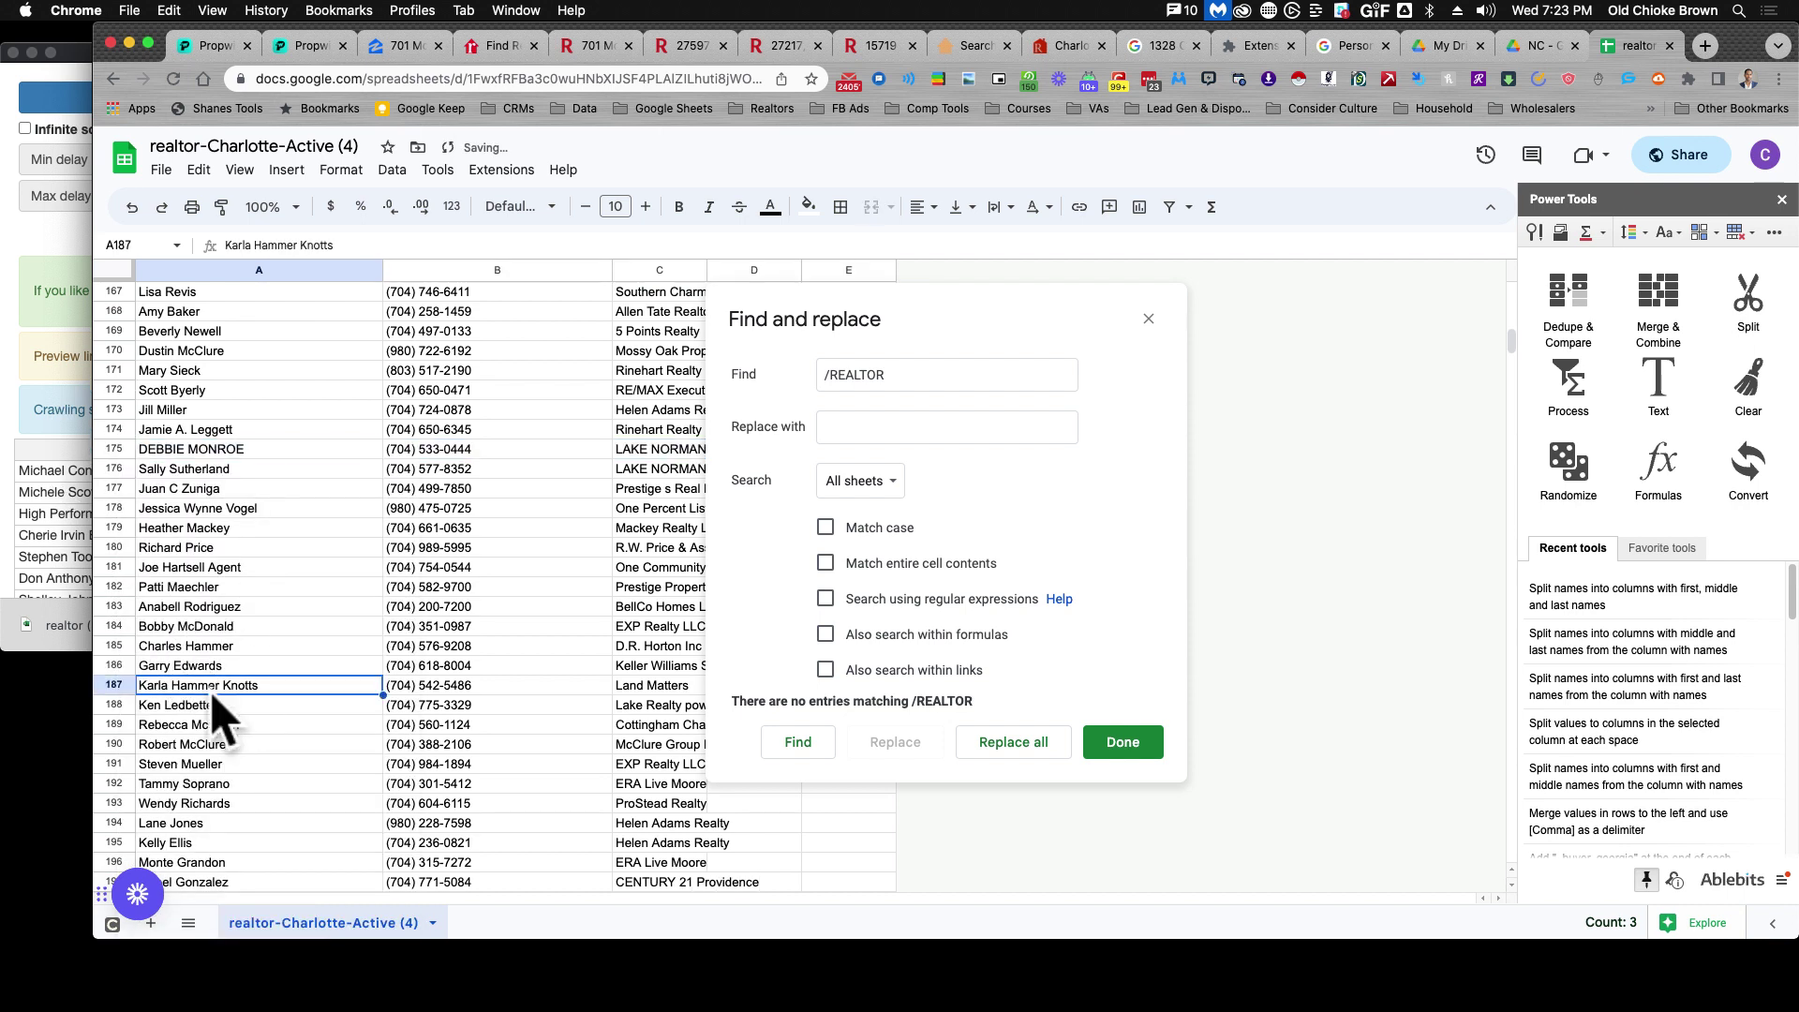
scroll(213, 708, "down", 2)
scroll(213, 703, "down", 3)
scroll(215, 710, "down", 10)
left_click(277, 687)
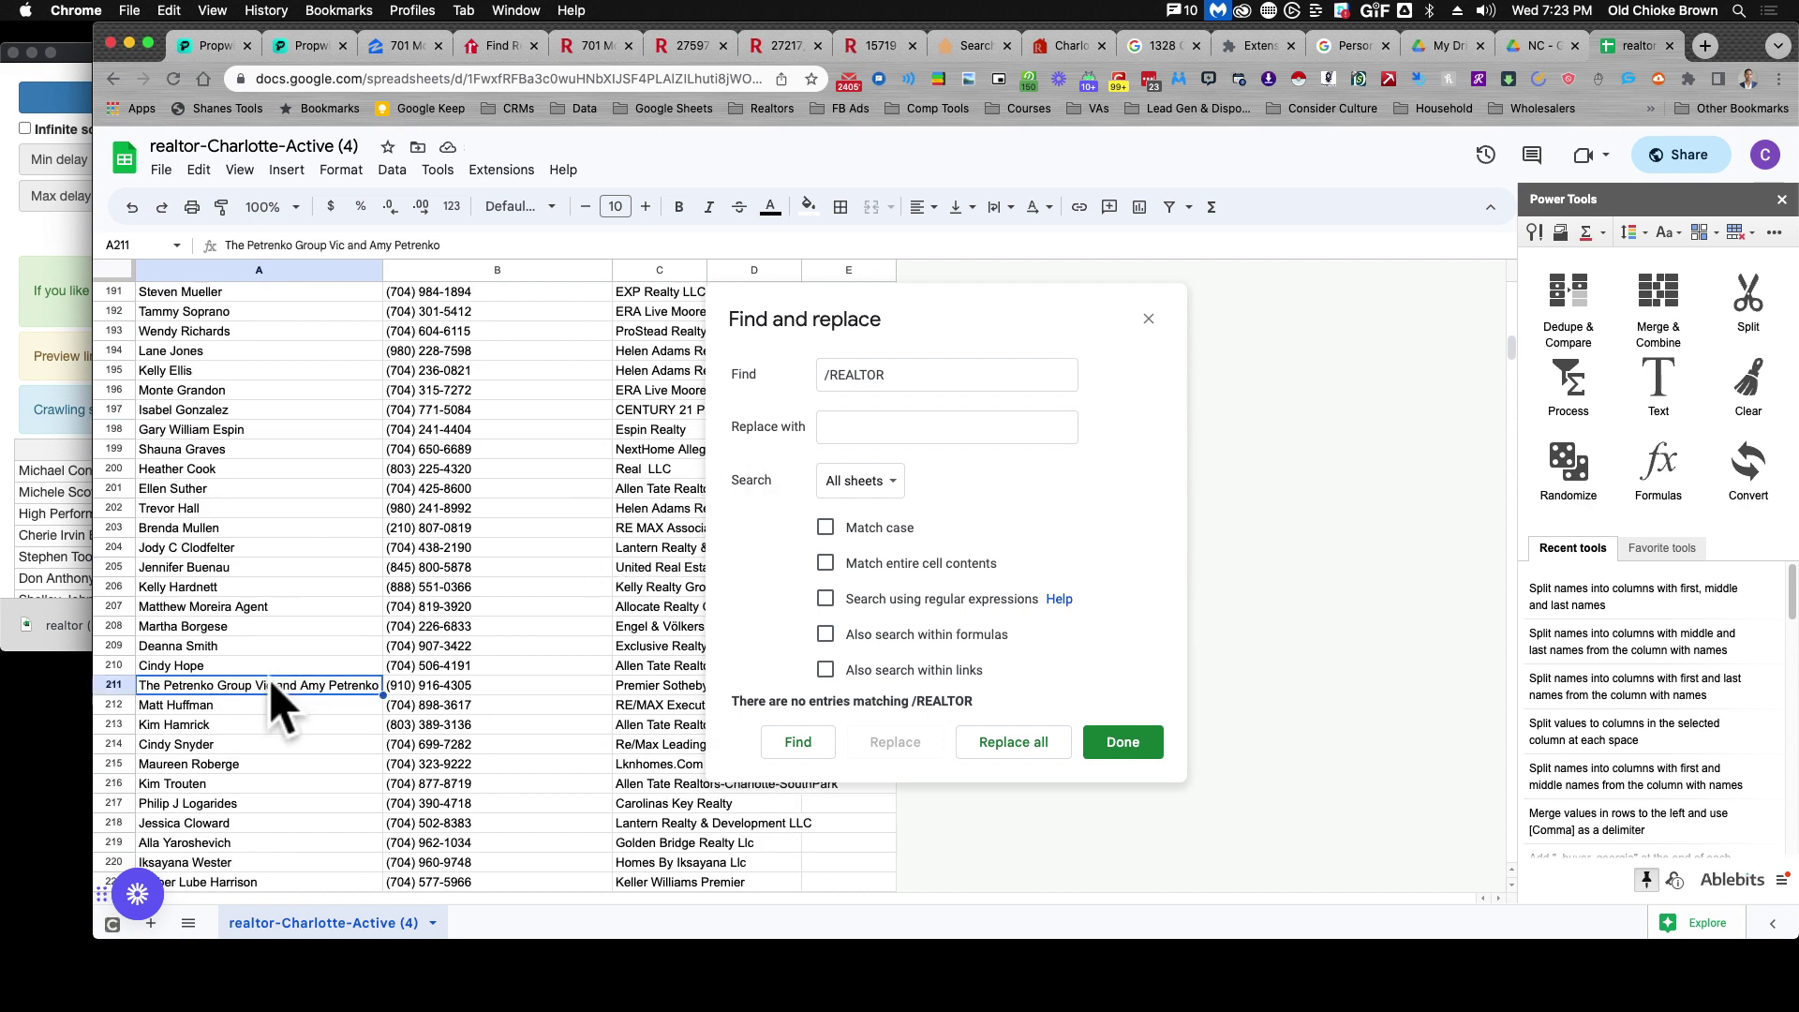
left_click(114, 685)
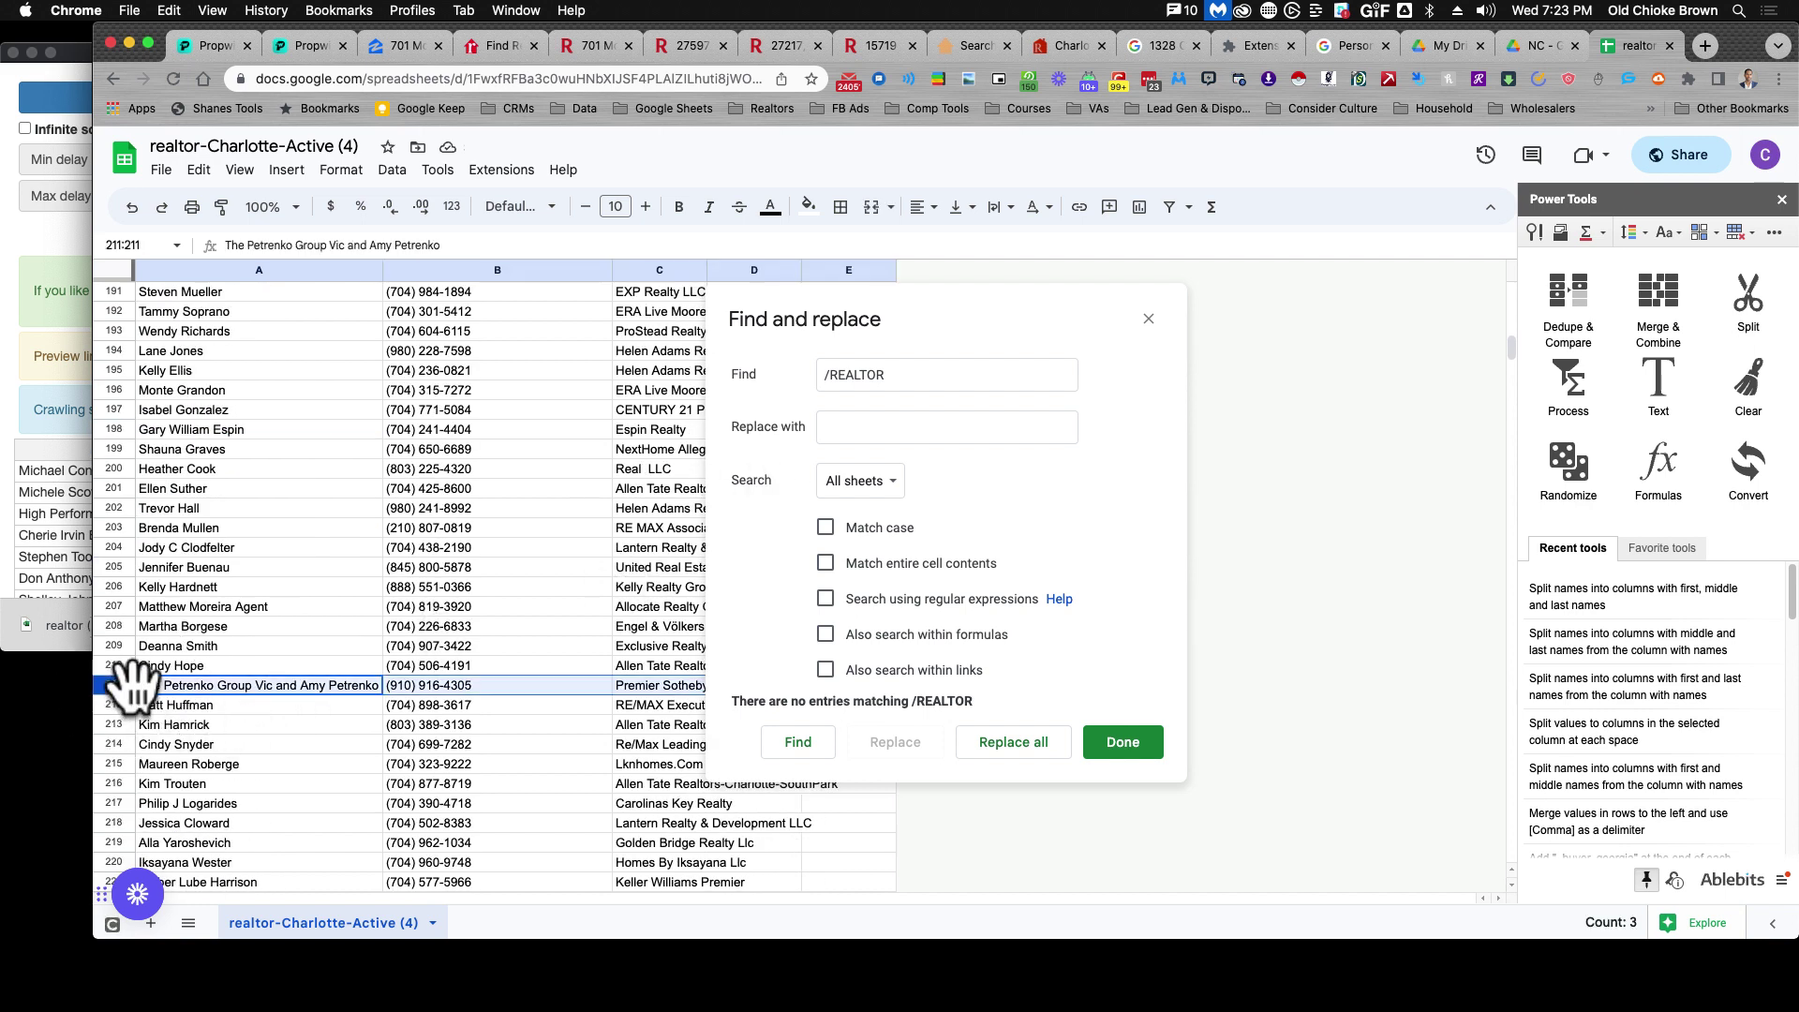
right_click(114, 685)
left_click(201, 406)
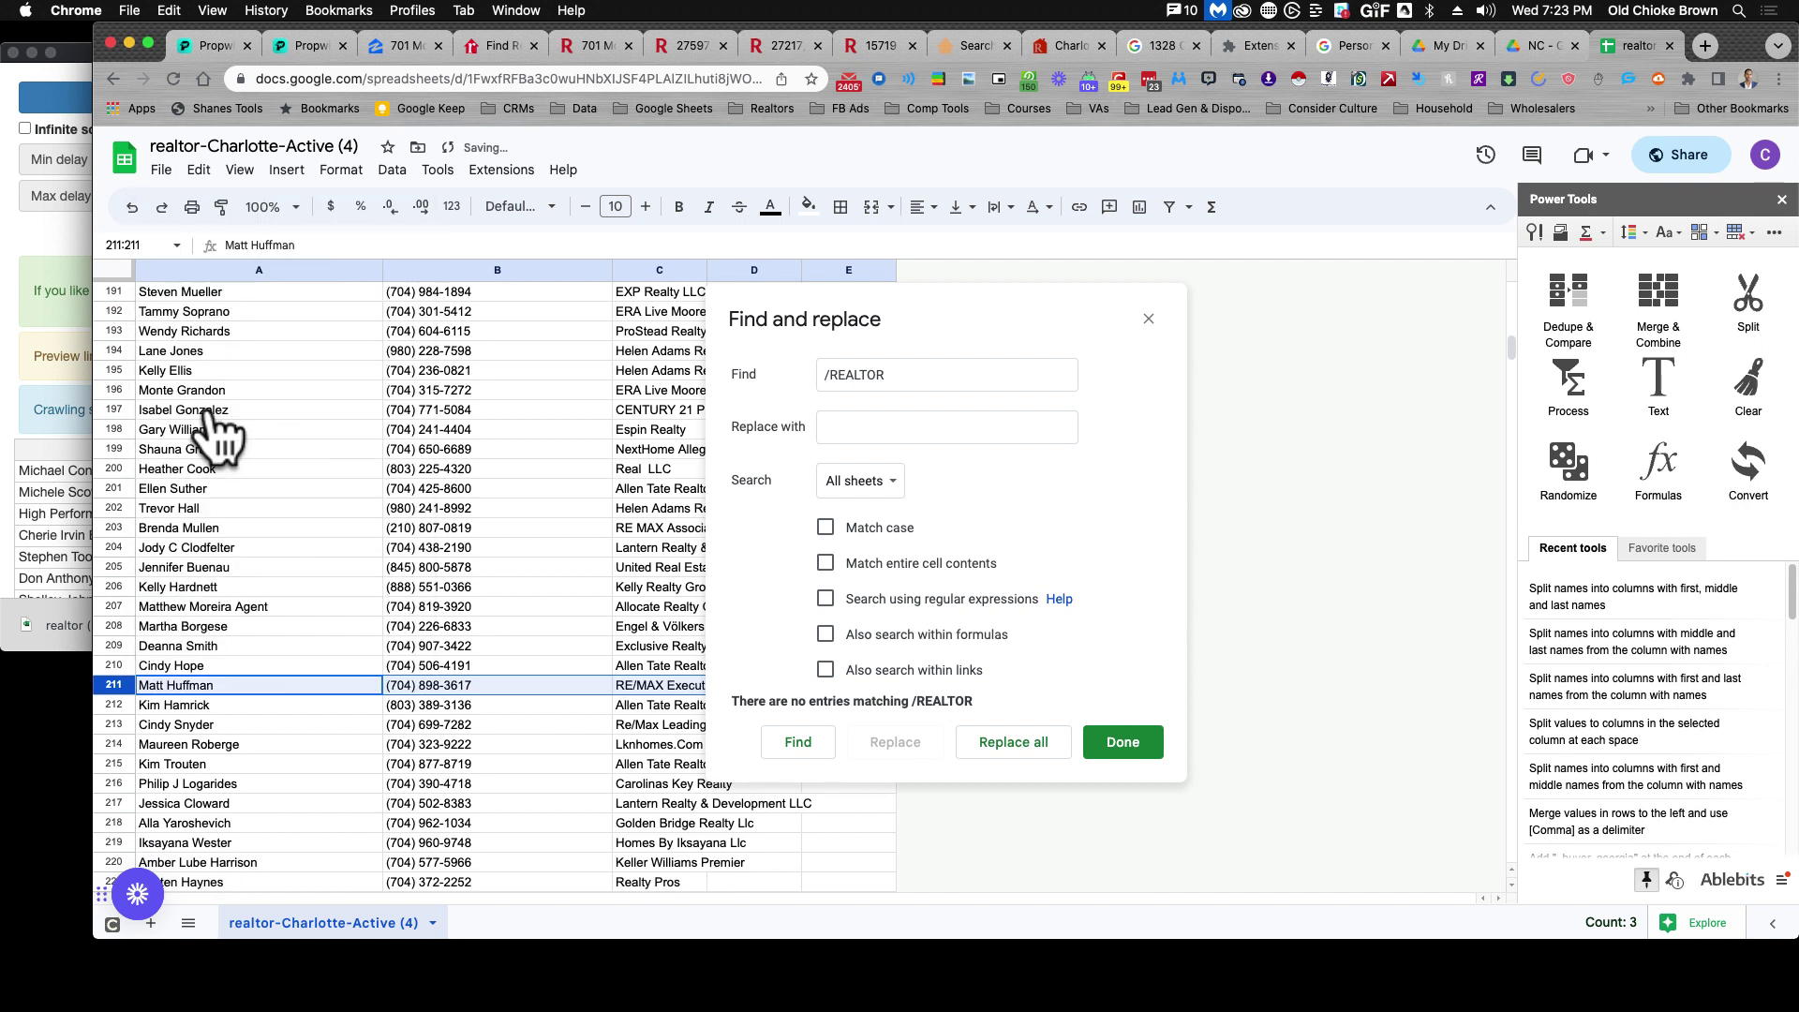
Search the sheet for 'Team' and delete the matching team entry in row 228.
scroll(325, 735, "down", 2)
scroll(325, 735, "down", 5)
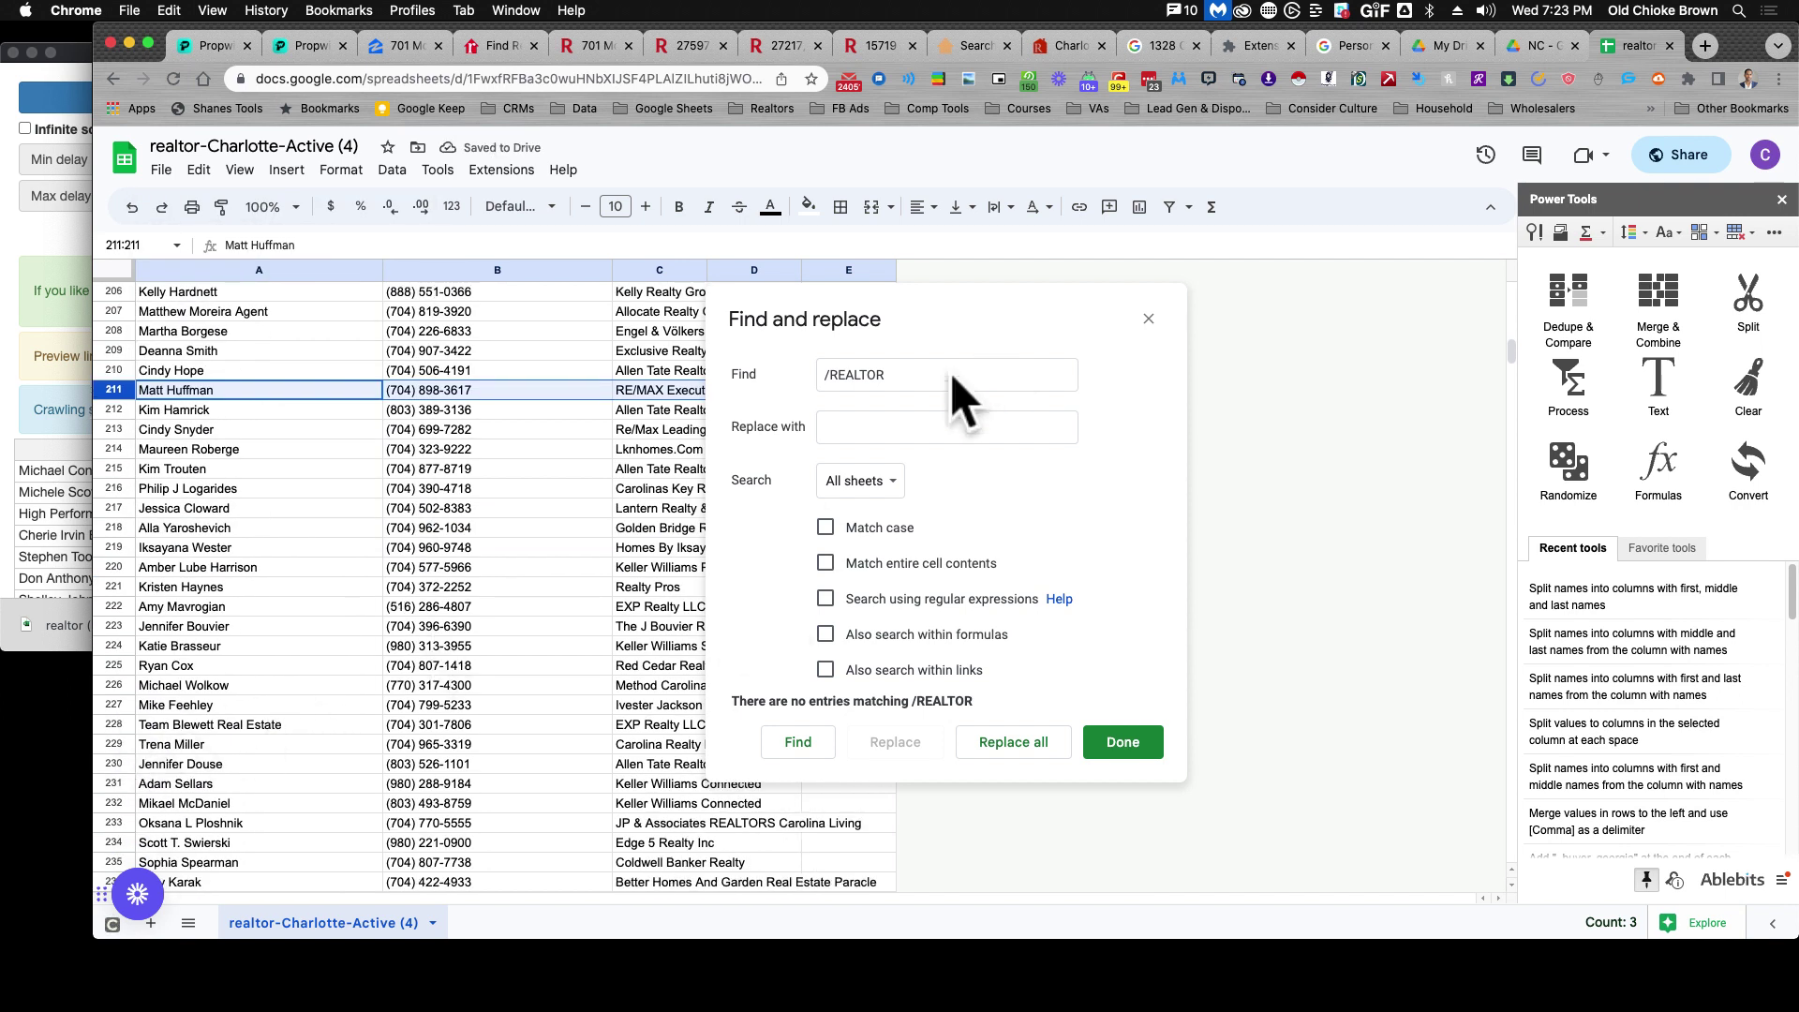
double_click(881, 376)
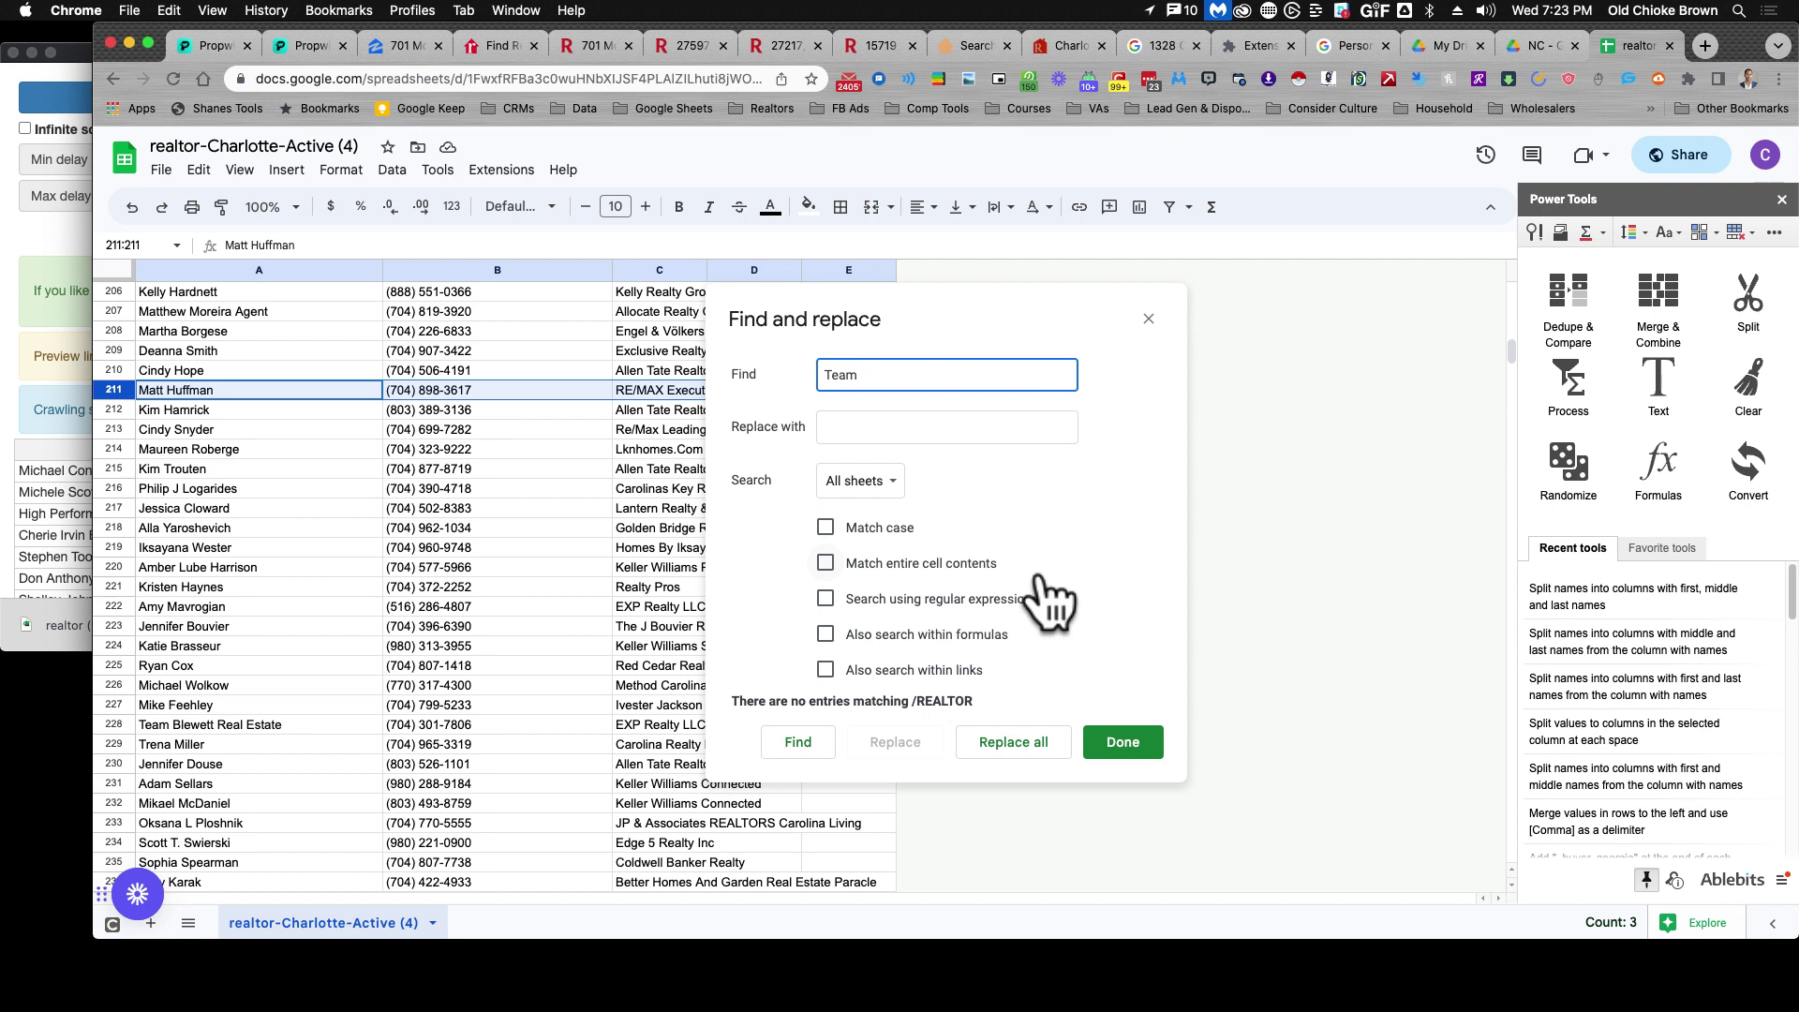
key("Return")
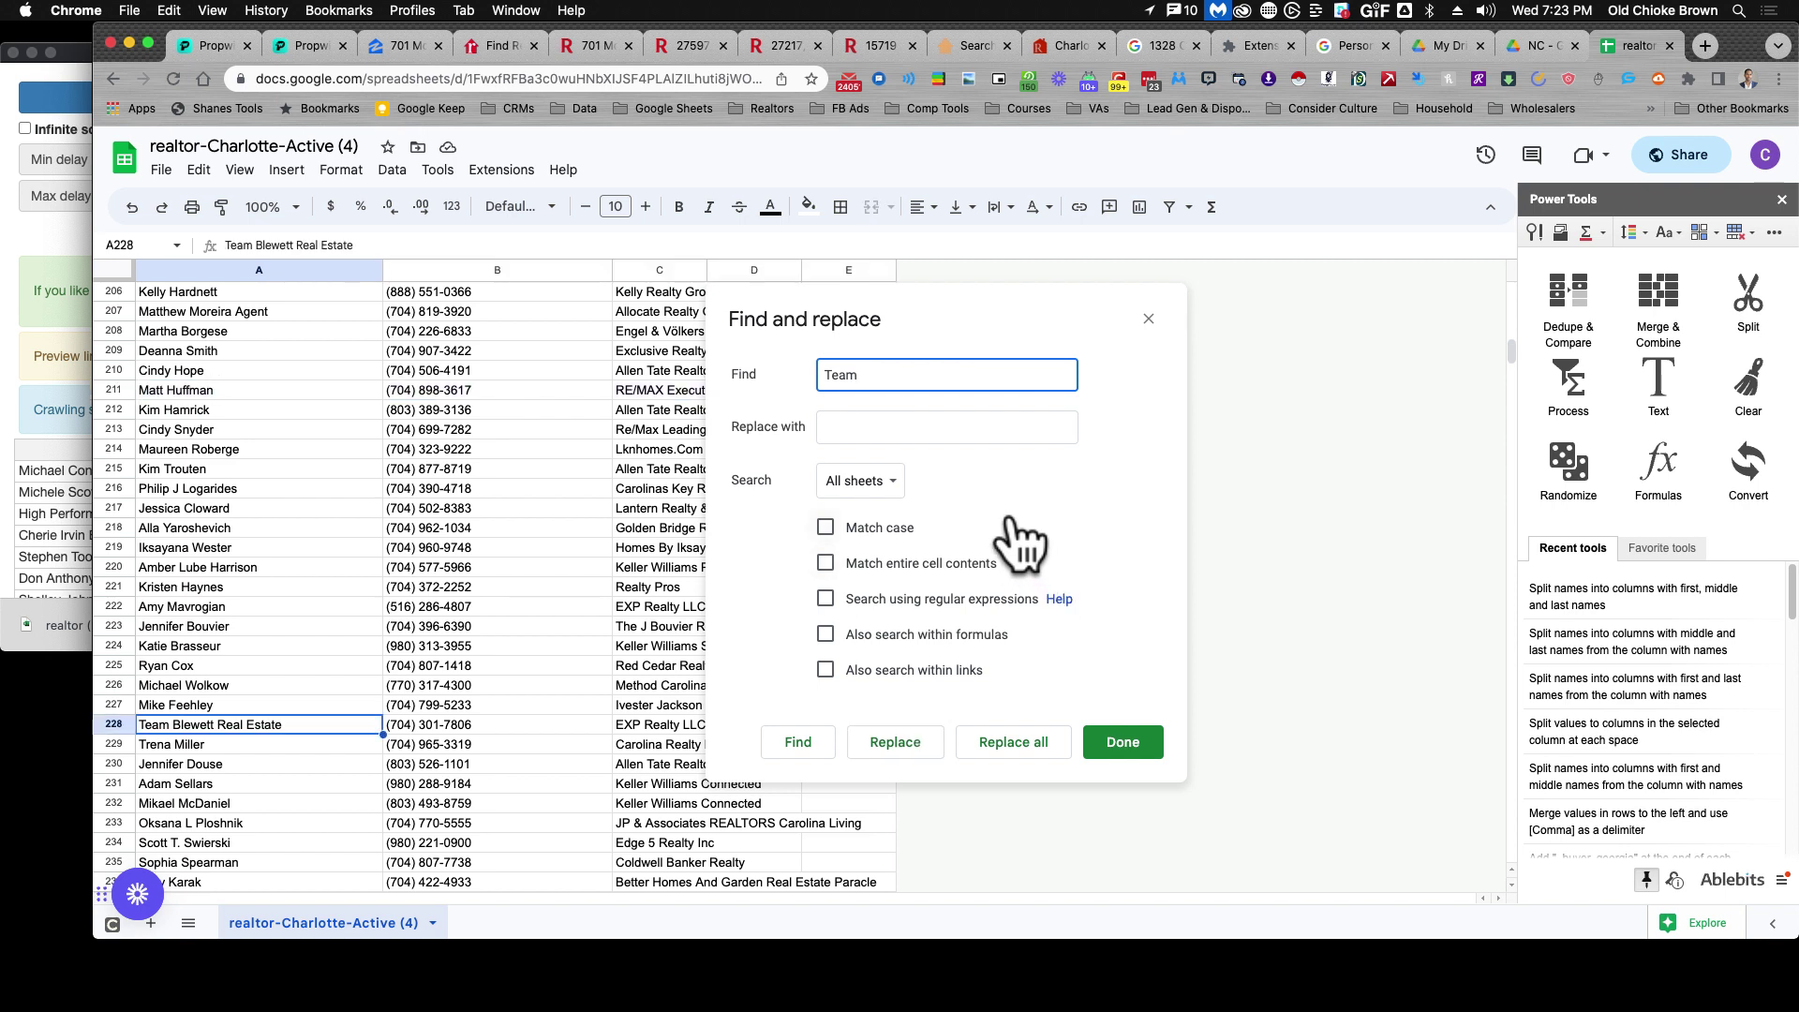
left_click(116, 725)
right_click(118, 727)
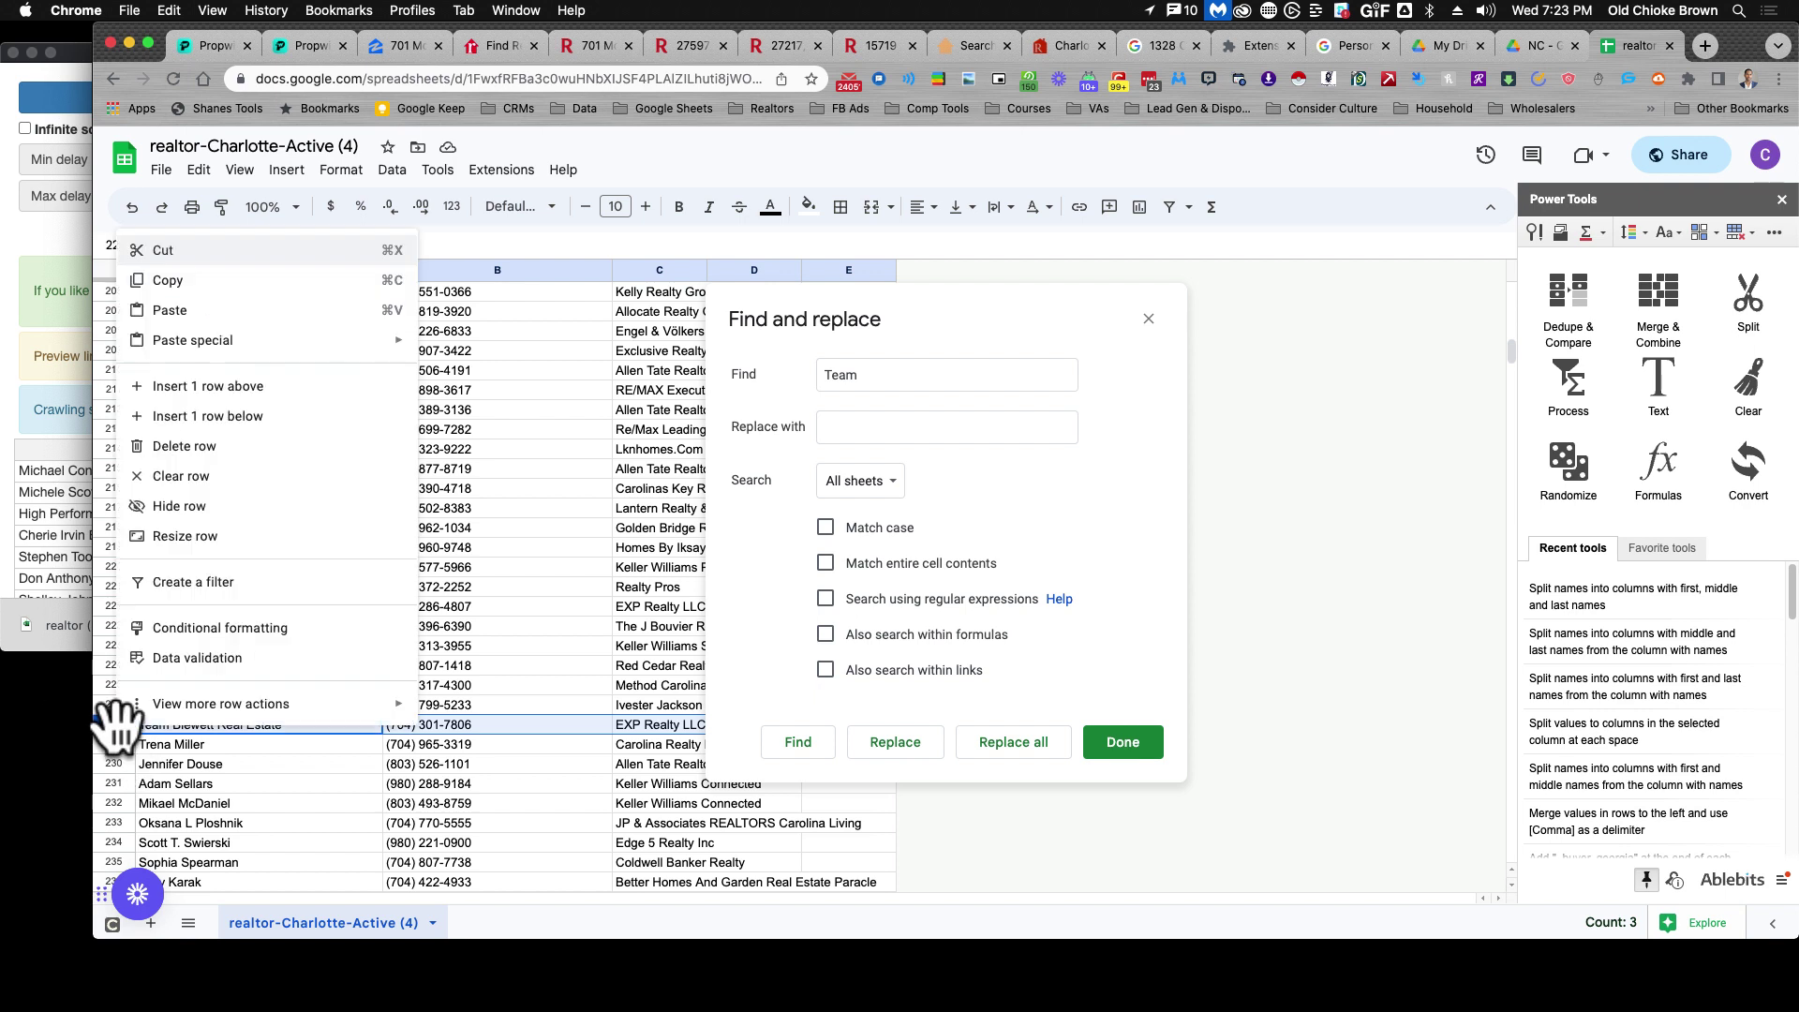
left_click(171, 459)
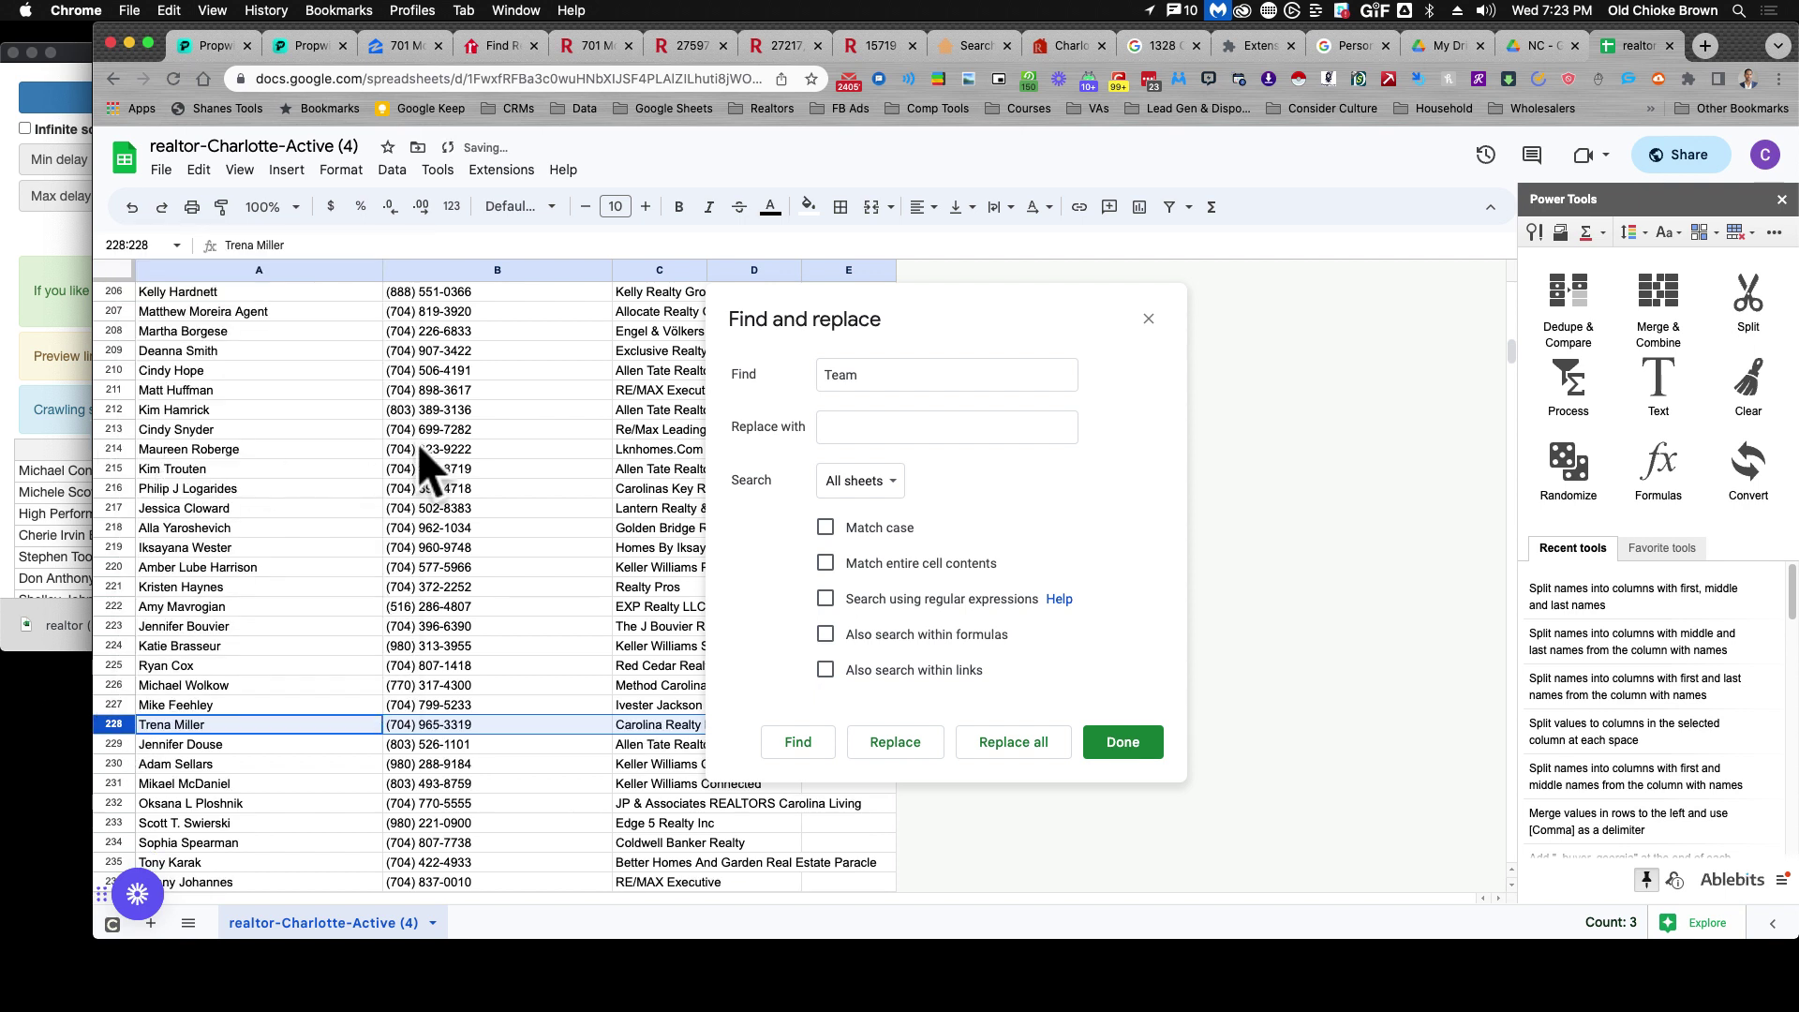
Remove the '2018-2022 TOP PRODUCER' tag from the name in A442.
left_click(882, 374)
key("Return")
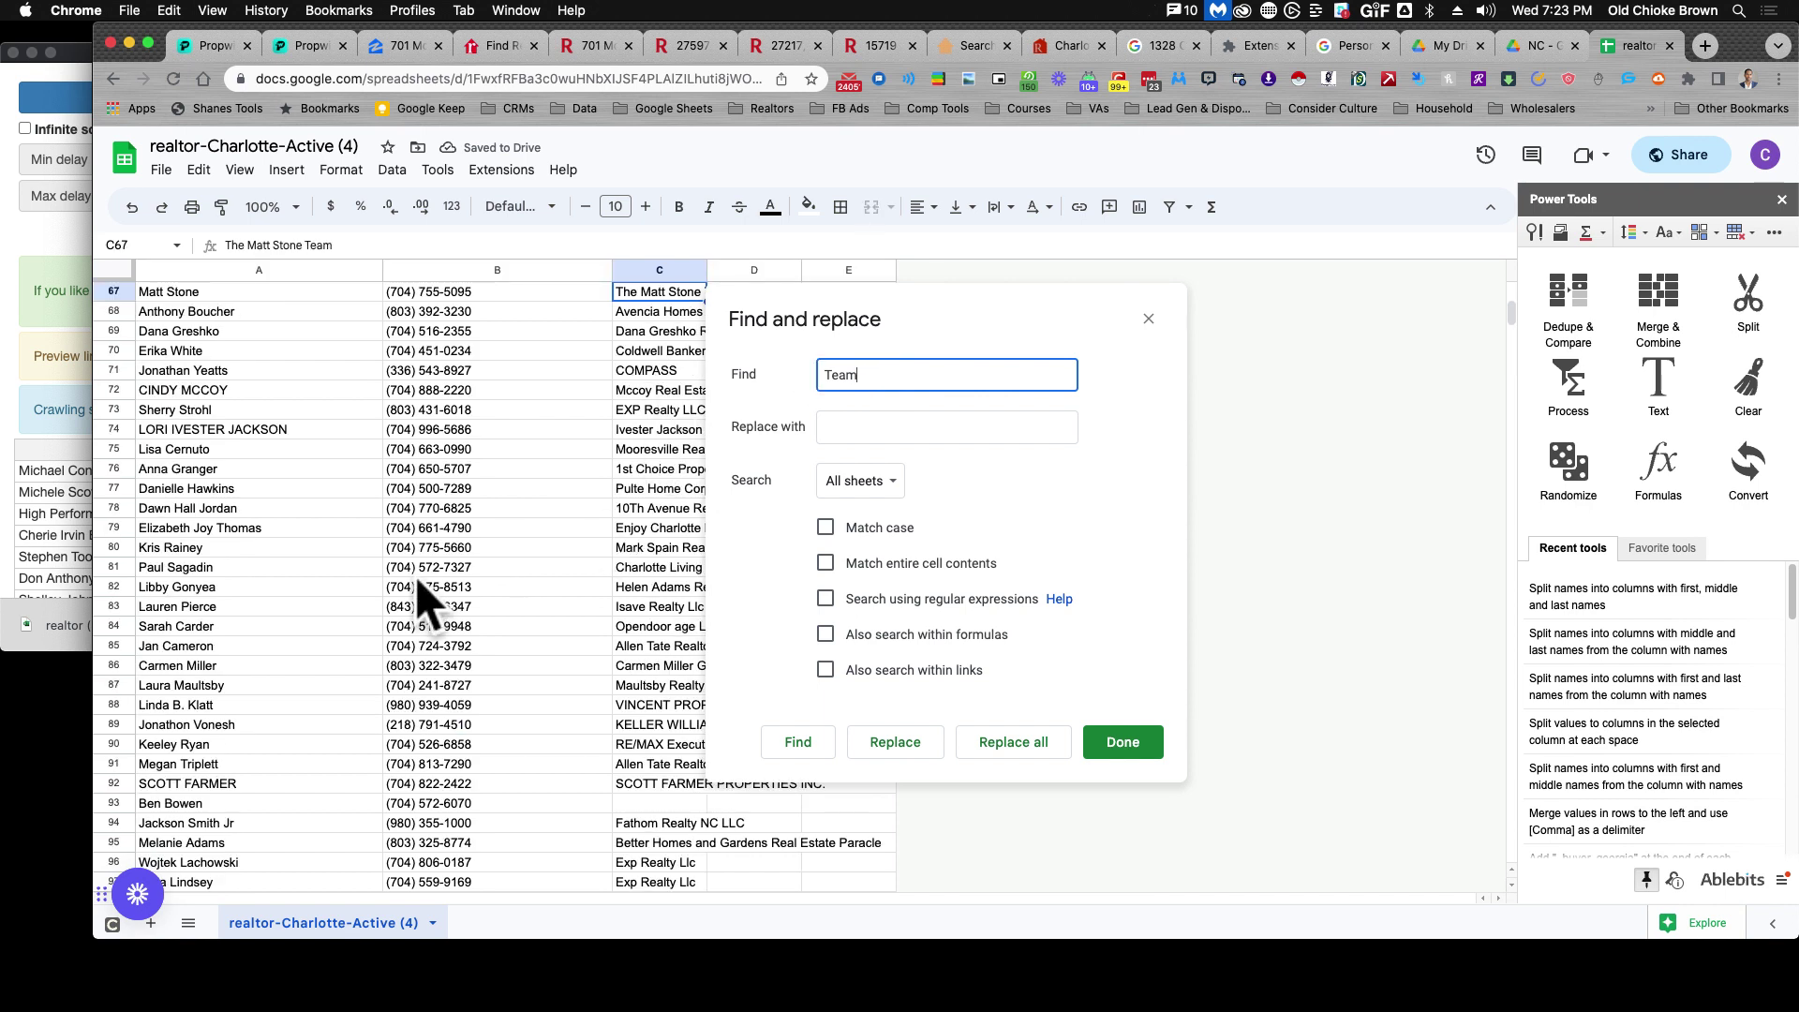
scroll(328, 609, "down", 10)
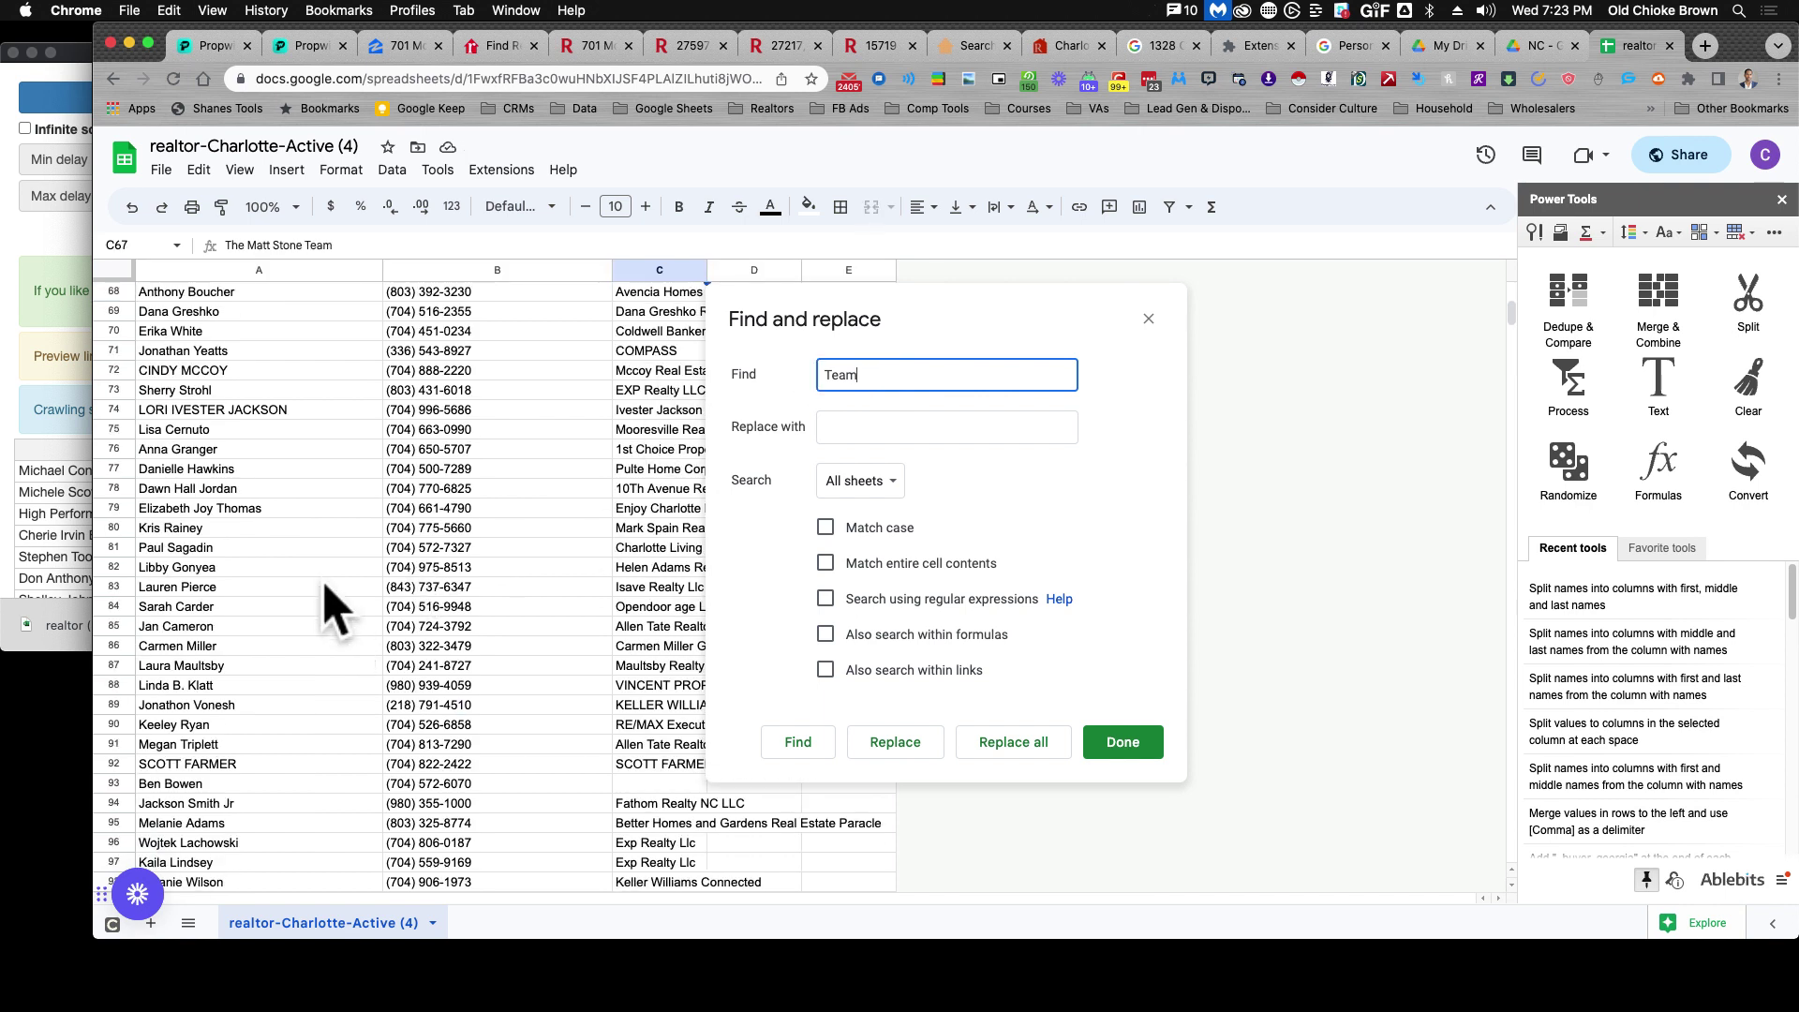
scroll(328, 609, "up", 20)
scroll(328, 609, "down", 20)
left_click(270, 532)
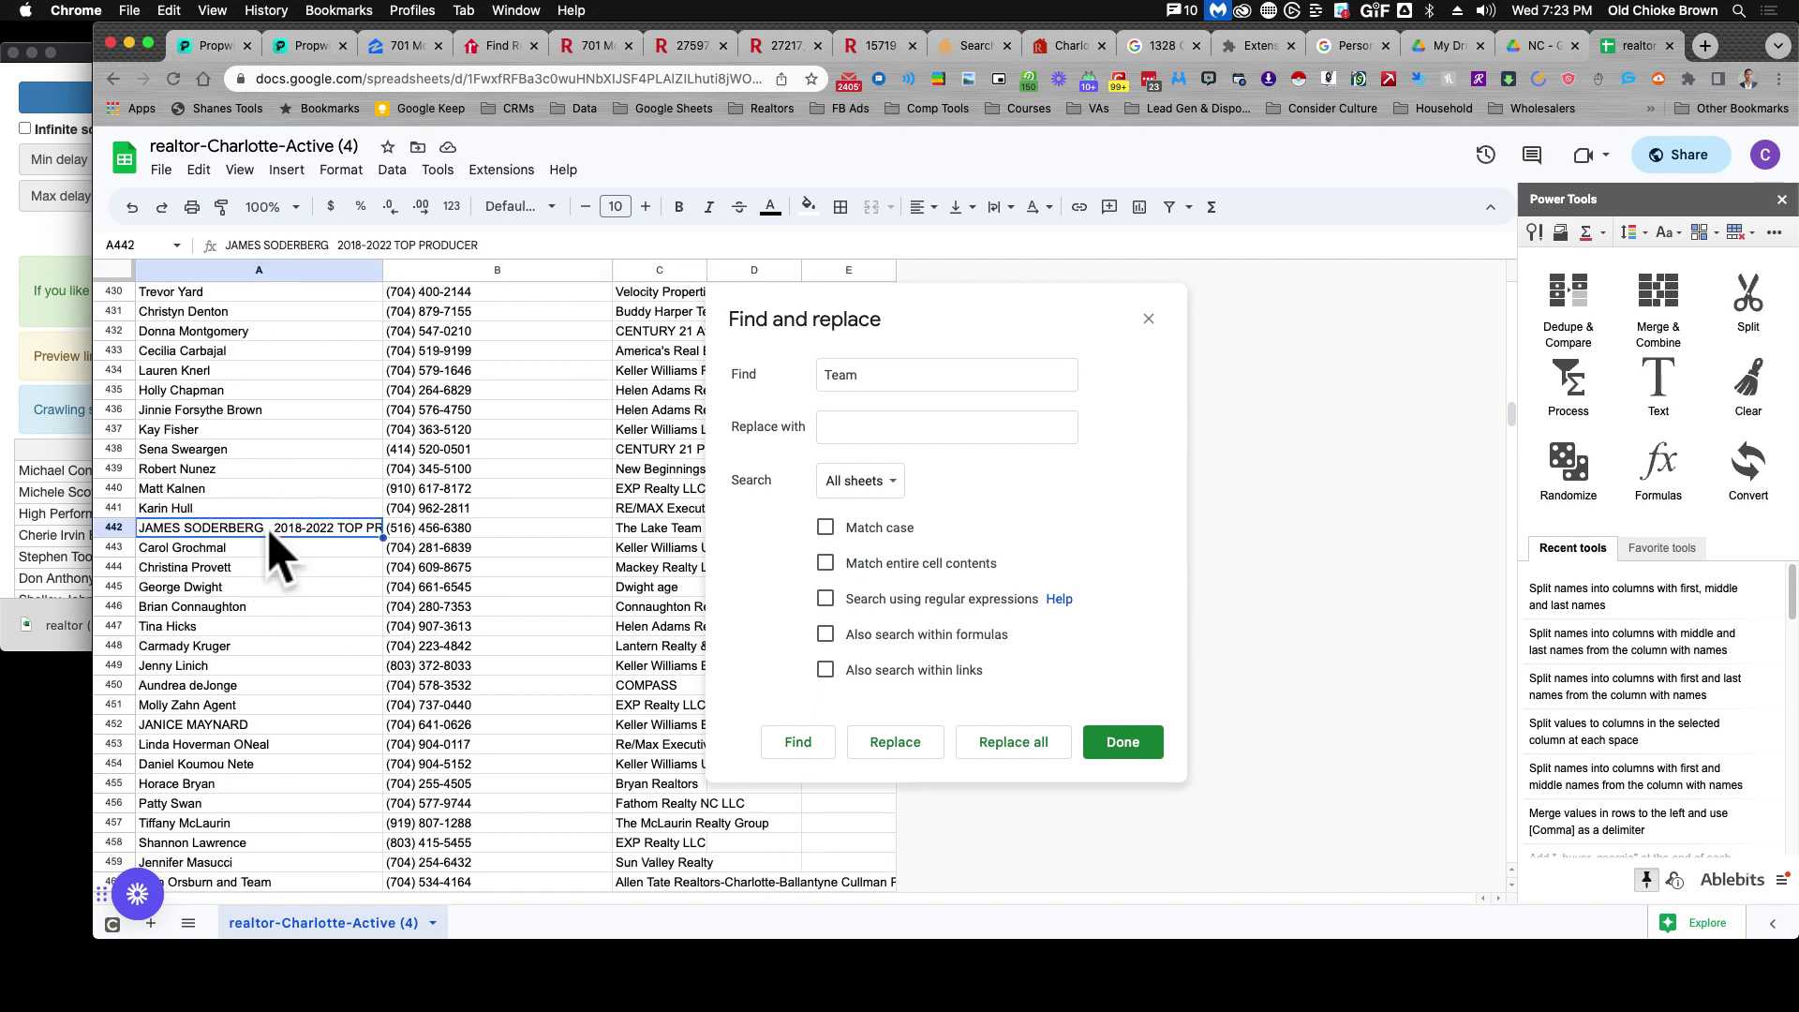
double_click(269, 527)
left_click_drag(265, 527, 433, 529)
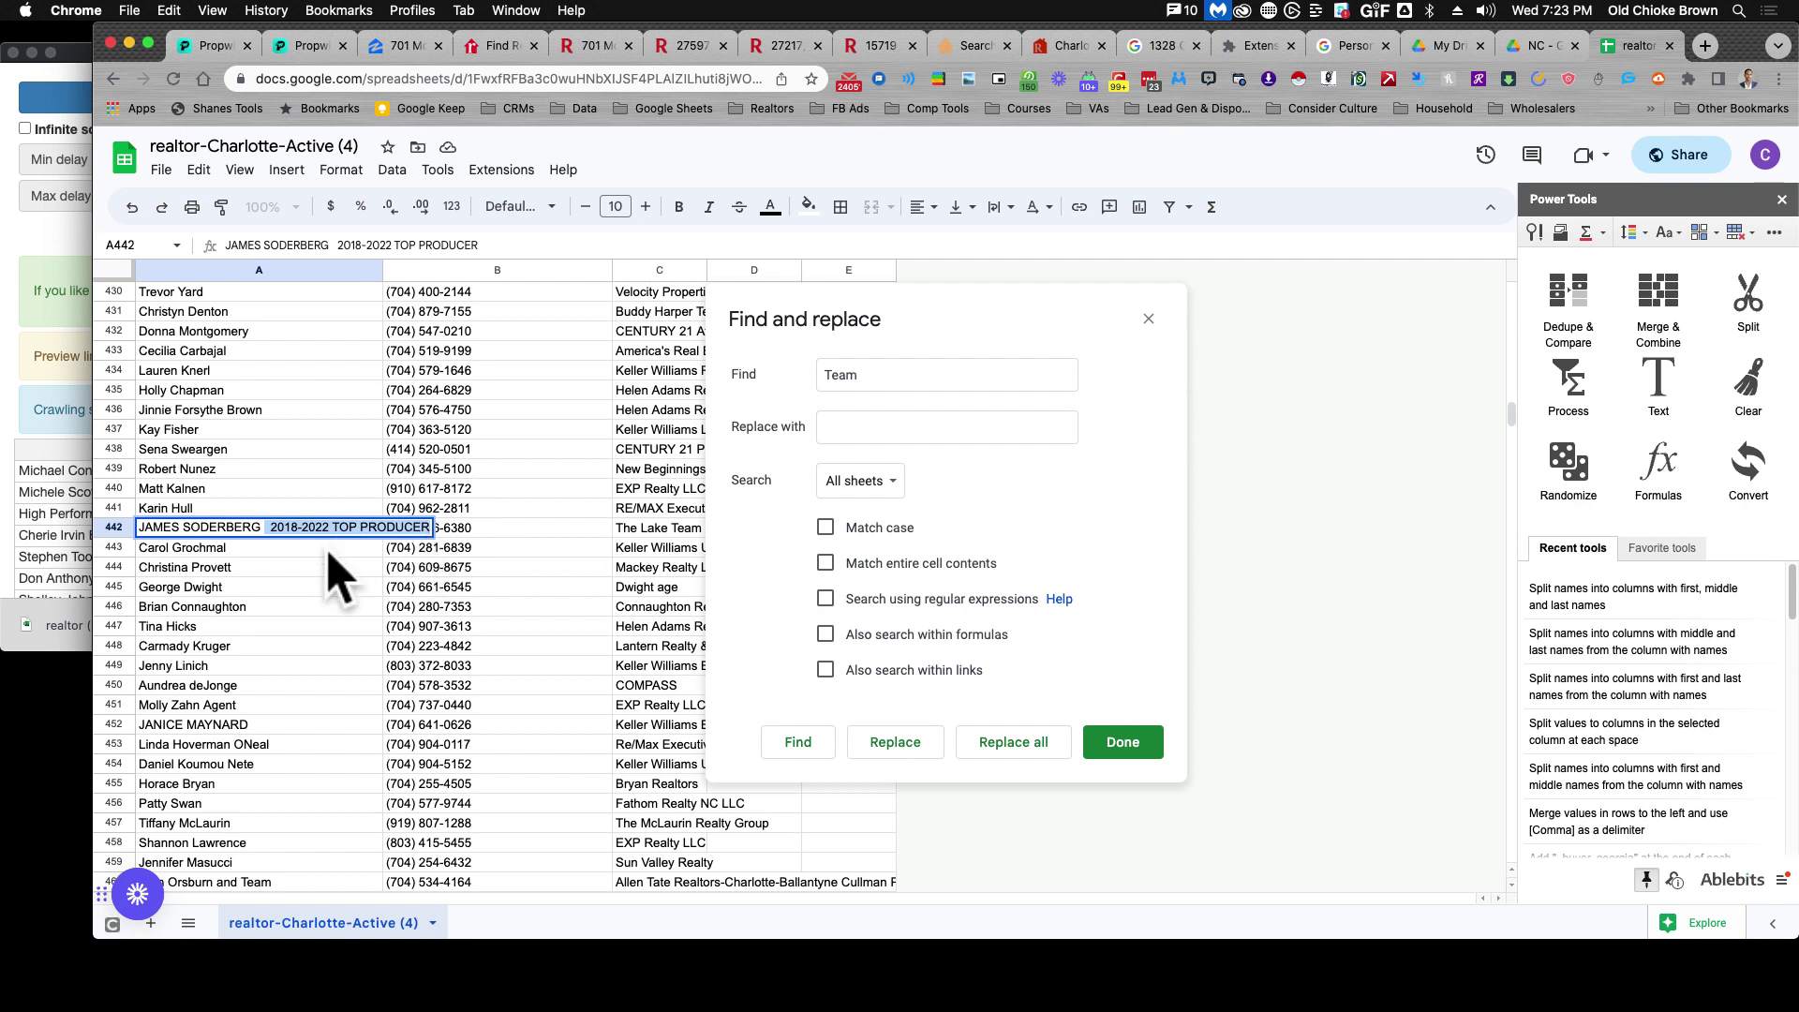
scroll(324, 586, "down", 2)
left_click(301, 567)
Remove the trailing 'and Team' from the name in A460.
scroll(302, 568, "down", 10)
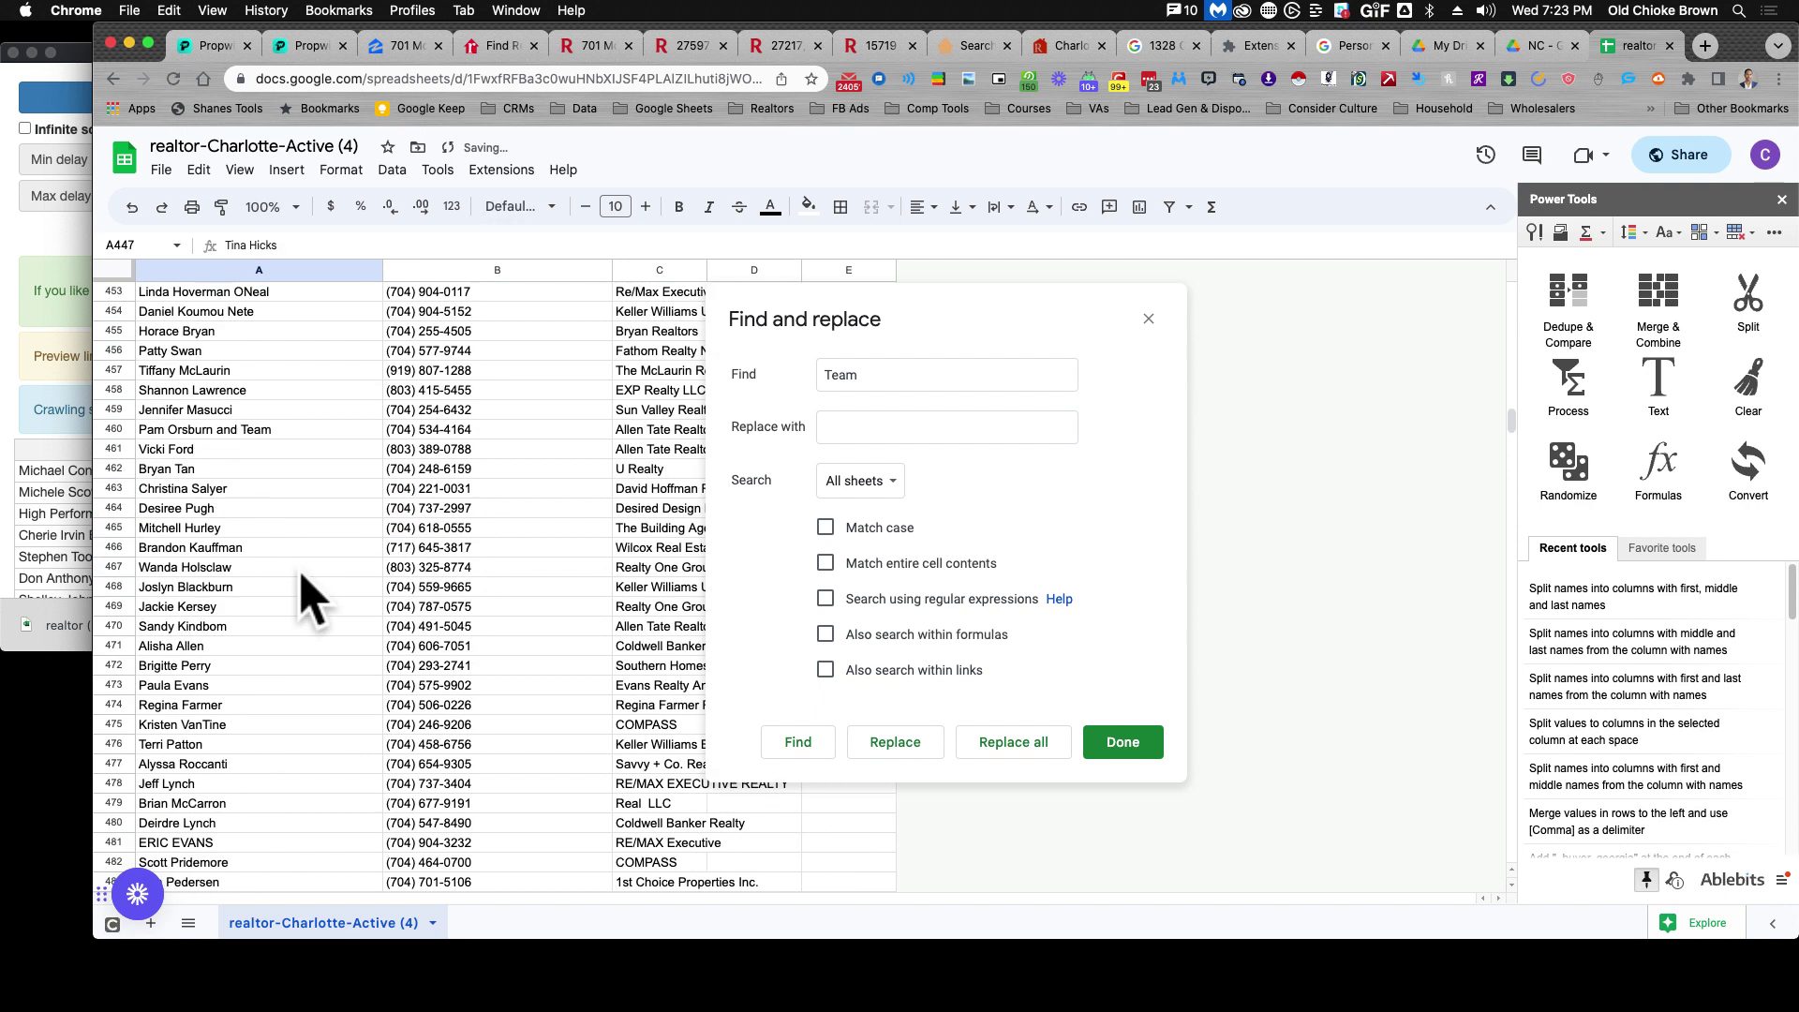
double_click(220, 409)
left_click_drag(215, 409, 298, 419)
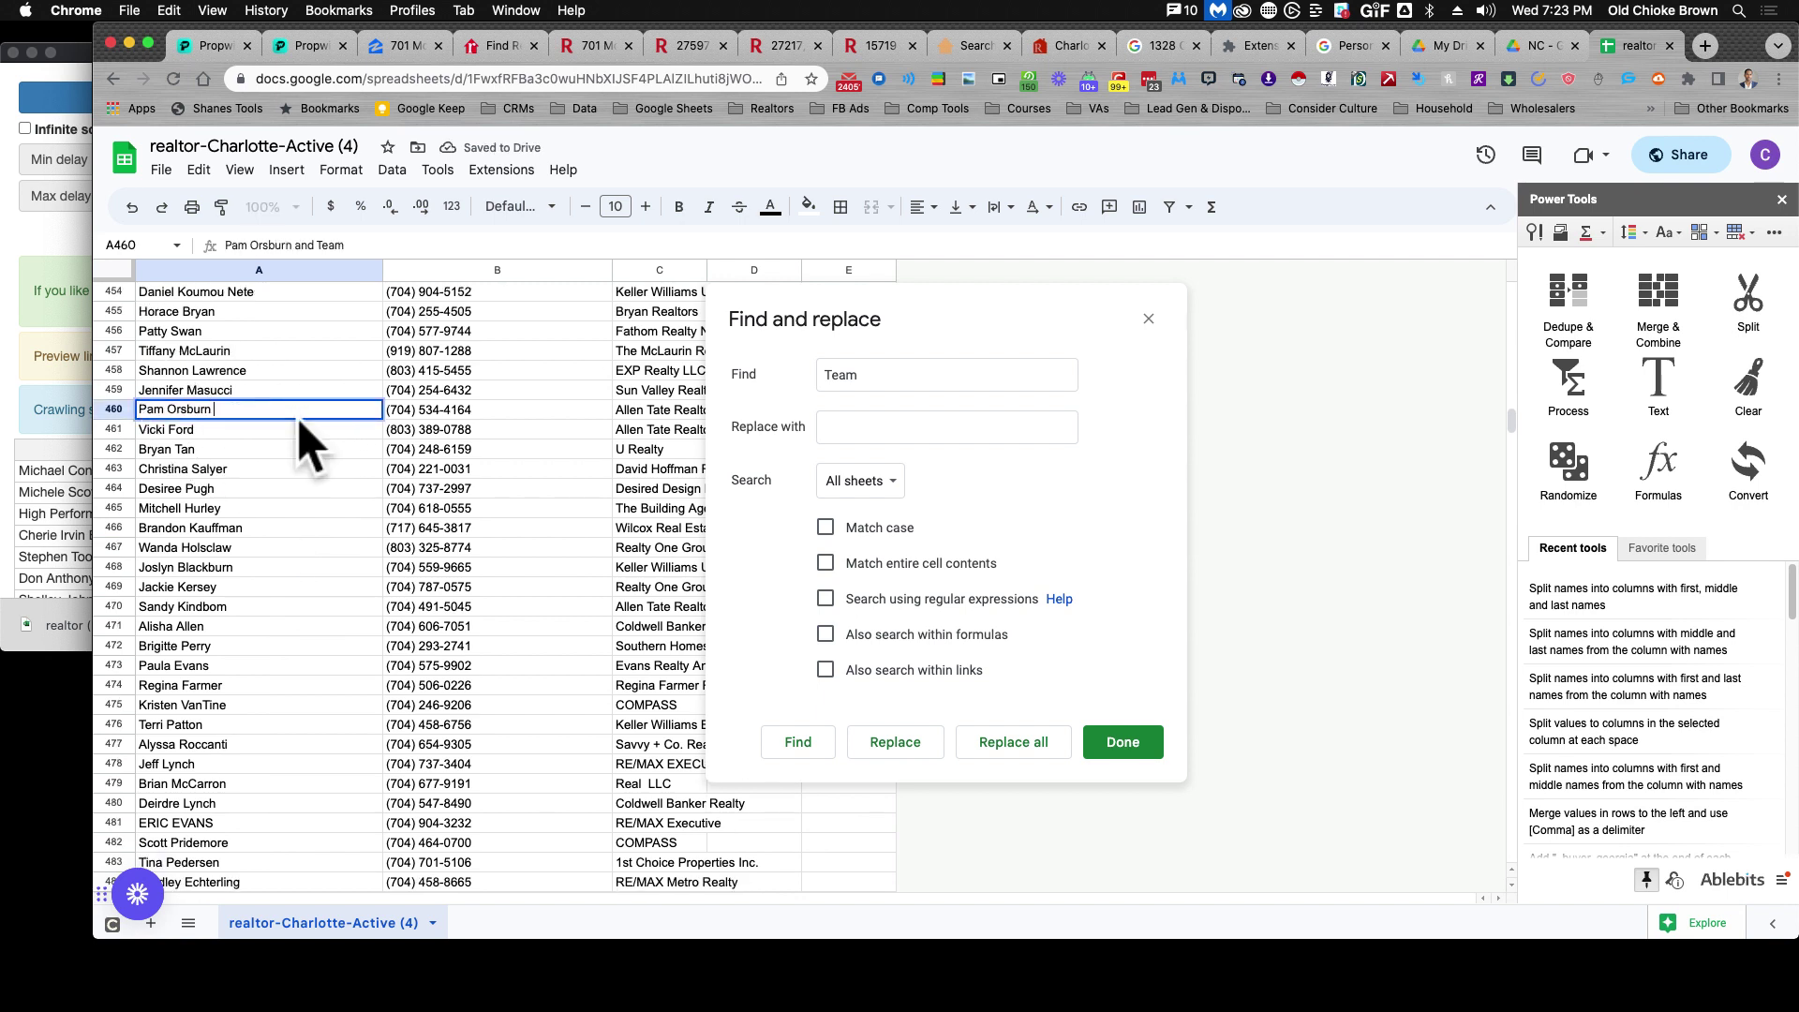
left_click(214, 450)
scroll(223, 461, "down", 4)
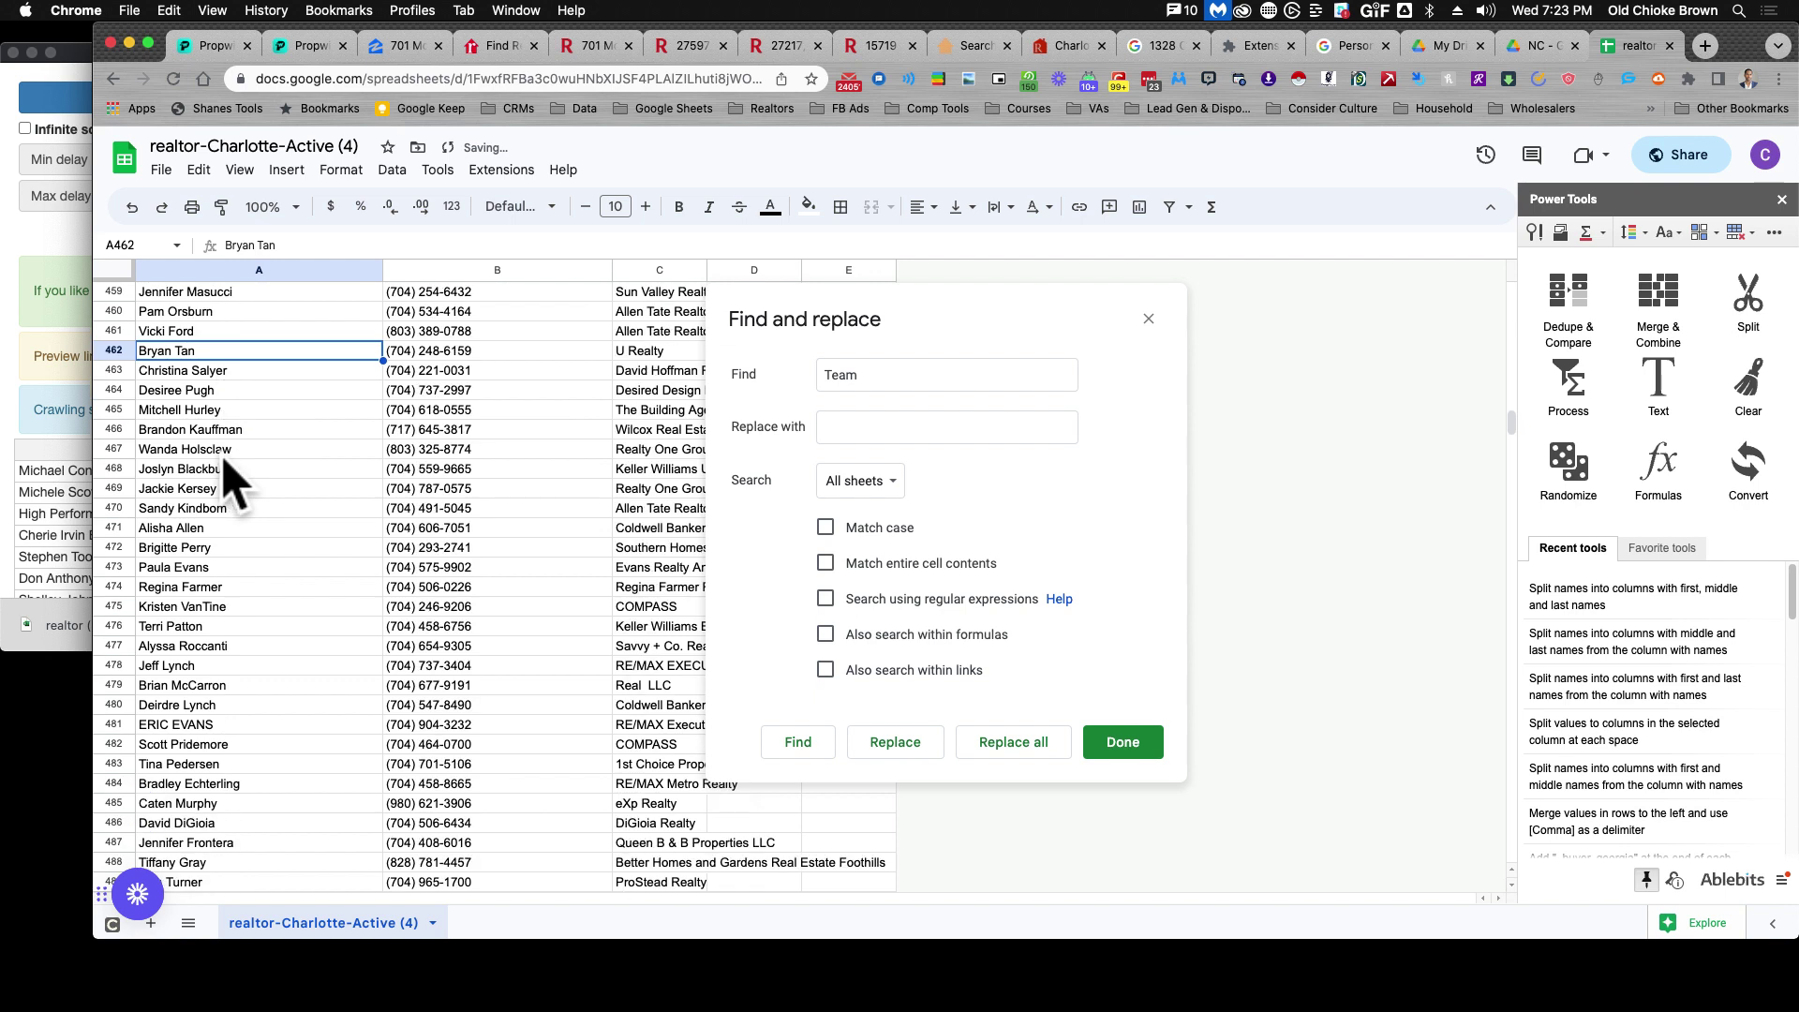
scroll(234, 480, "down", 5)
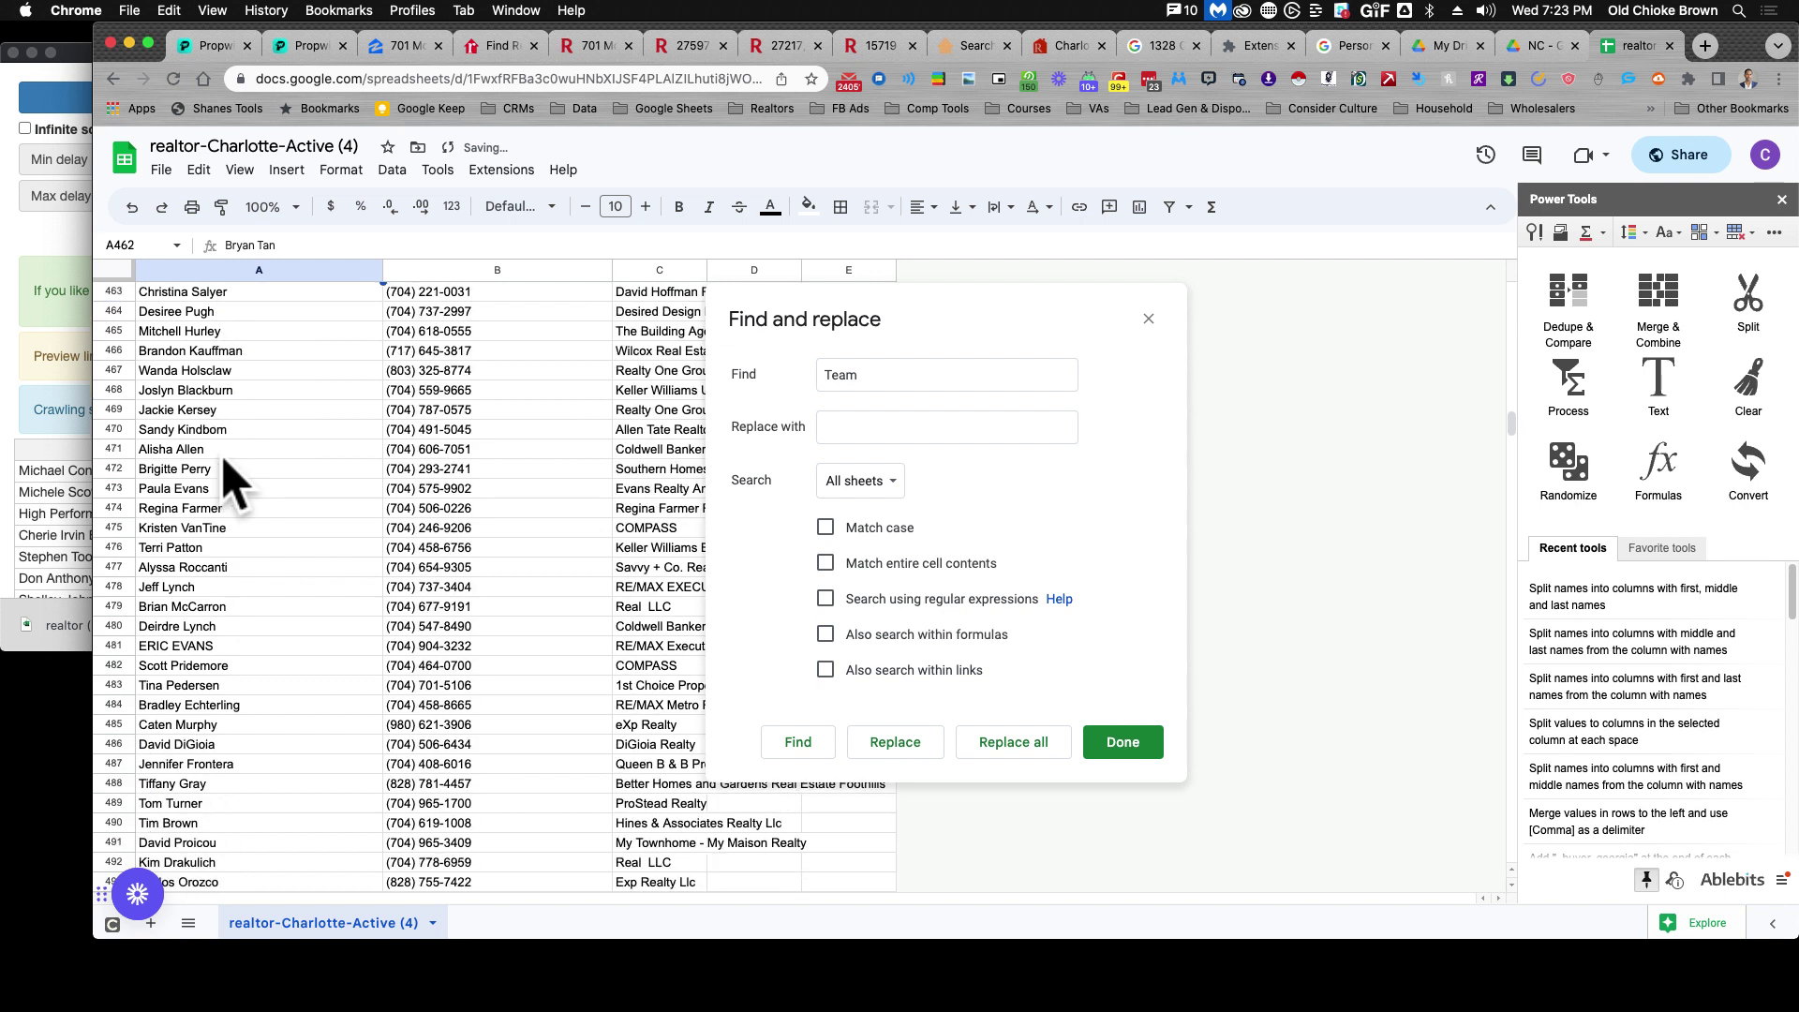
Close Find and replace and search the sheet for 'Team' with the quick find bar.
left_click(1148, 320)
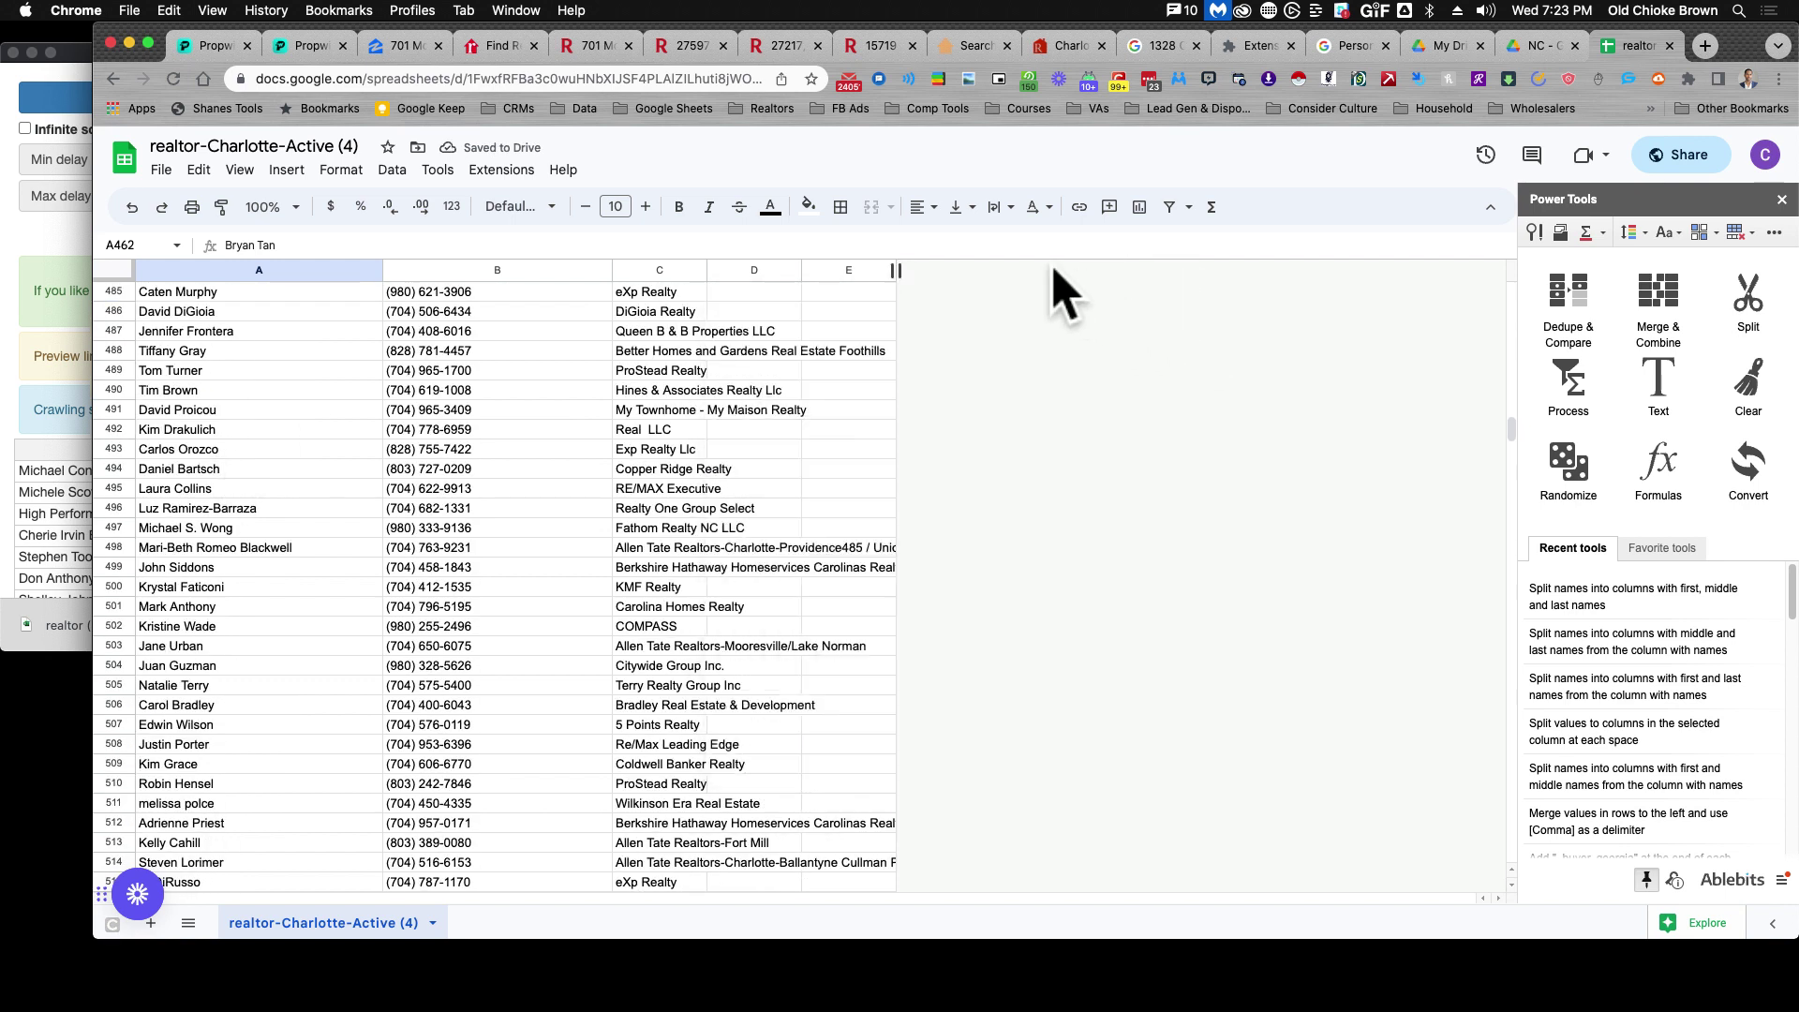
key("cmd+f")
type("Team")
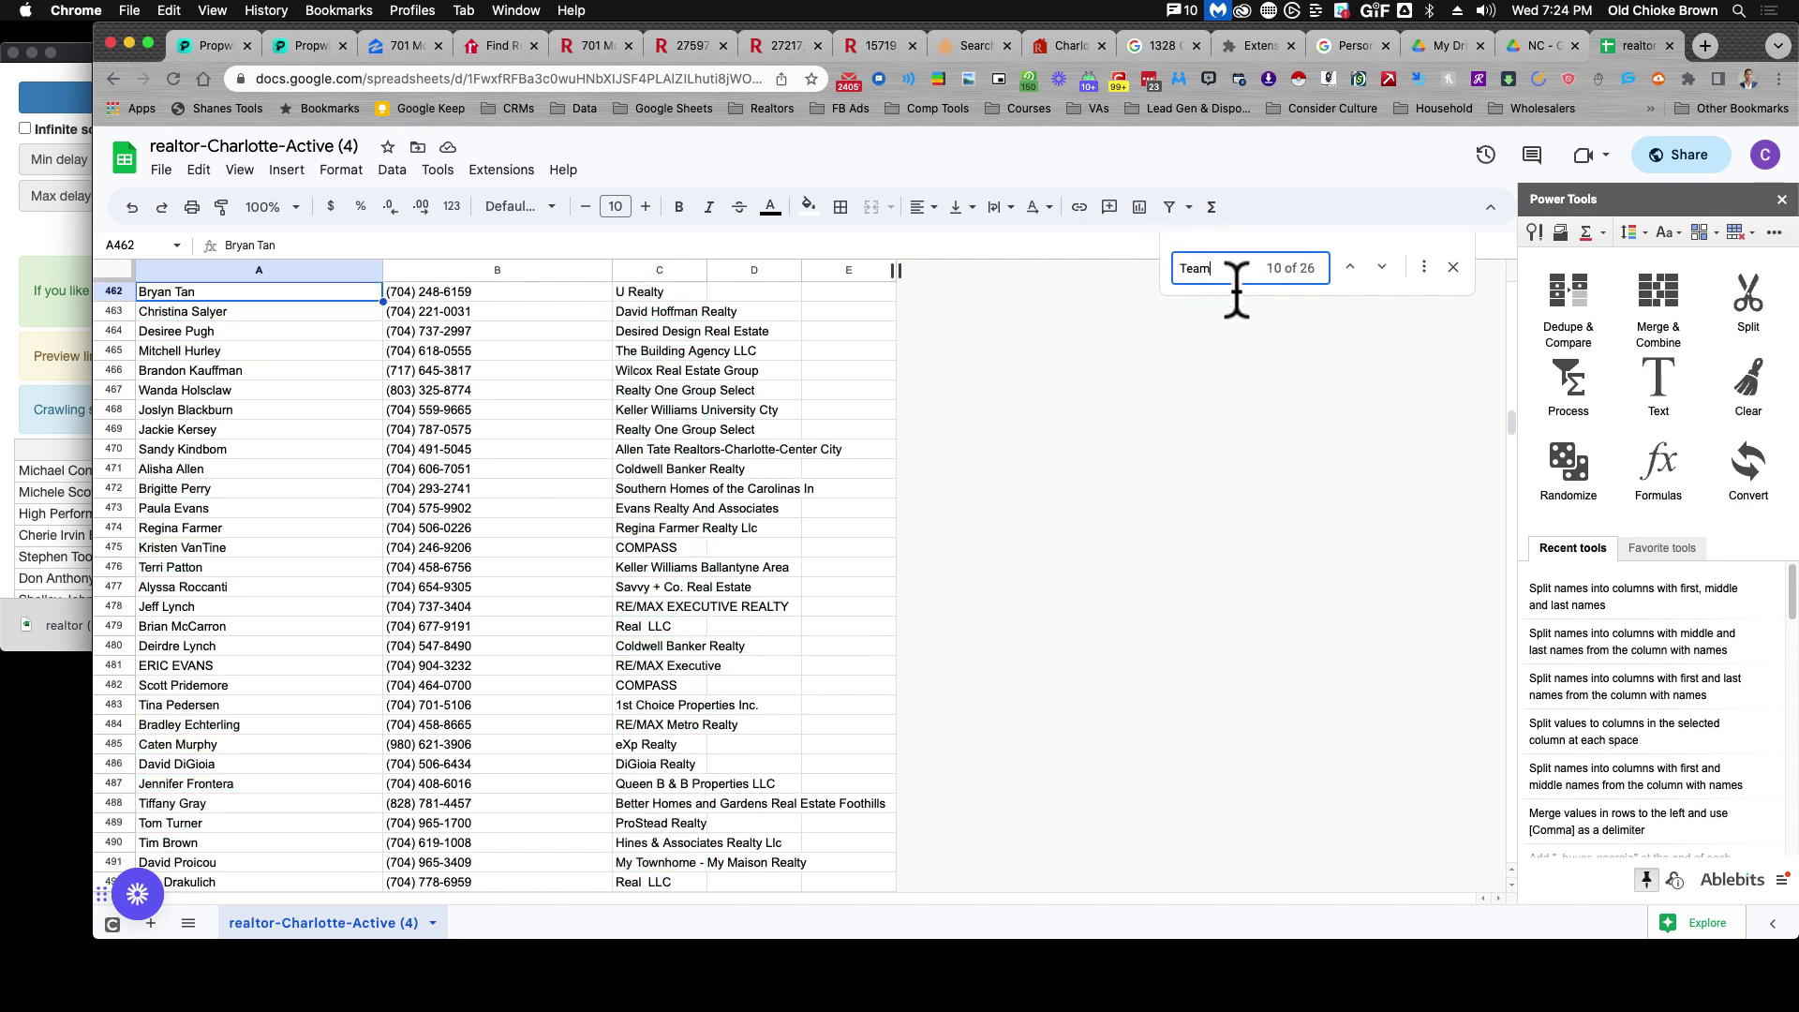
left_click(1381, 267)
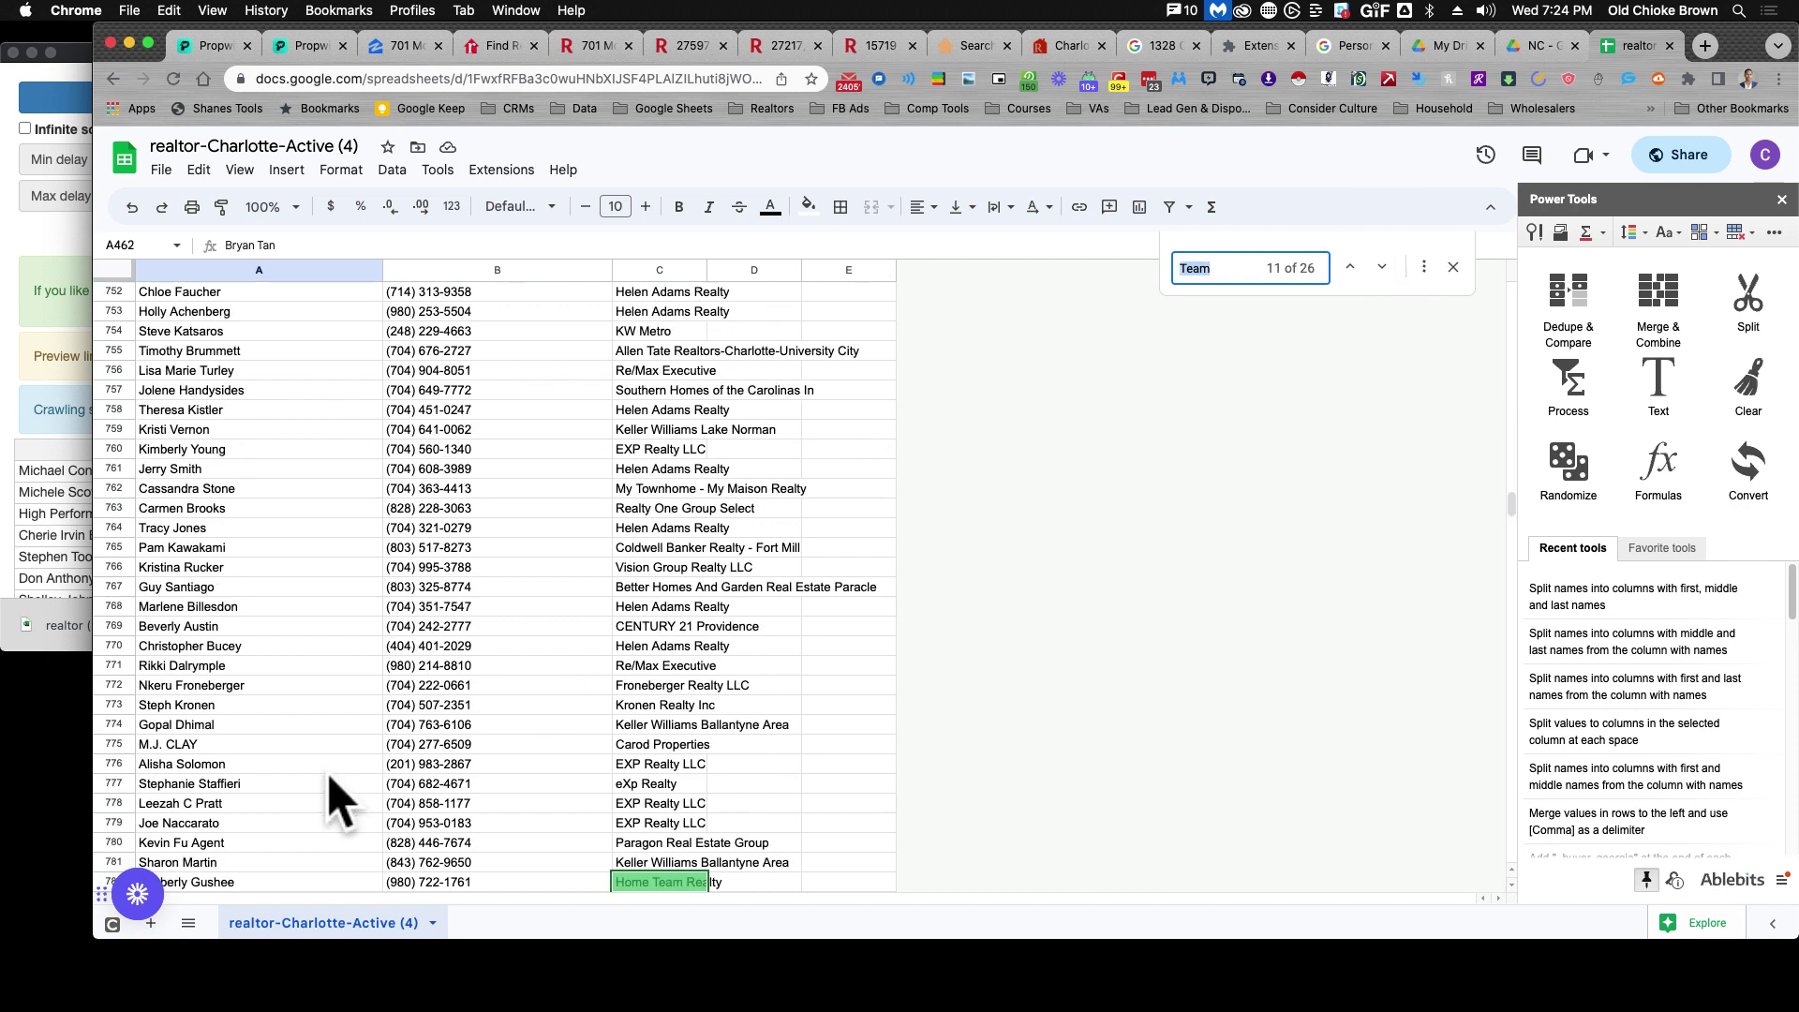
left_click(1382, 267)
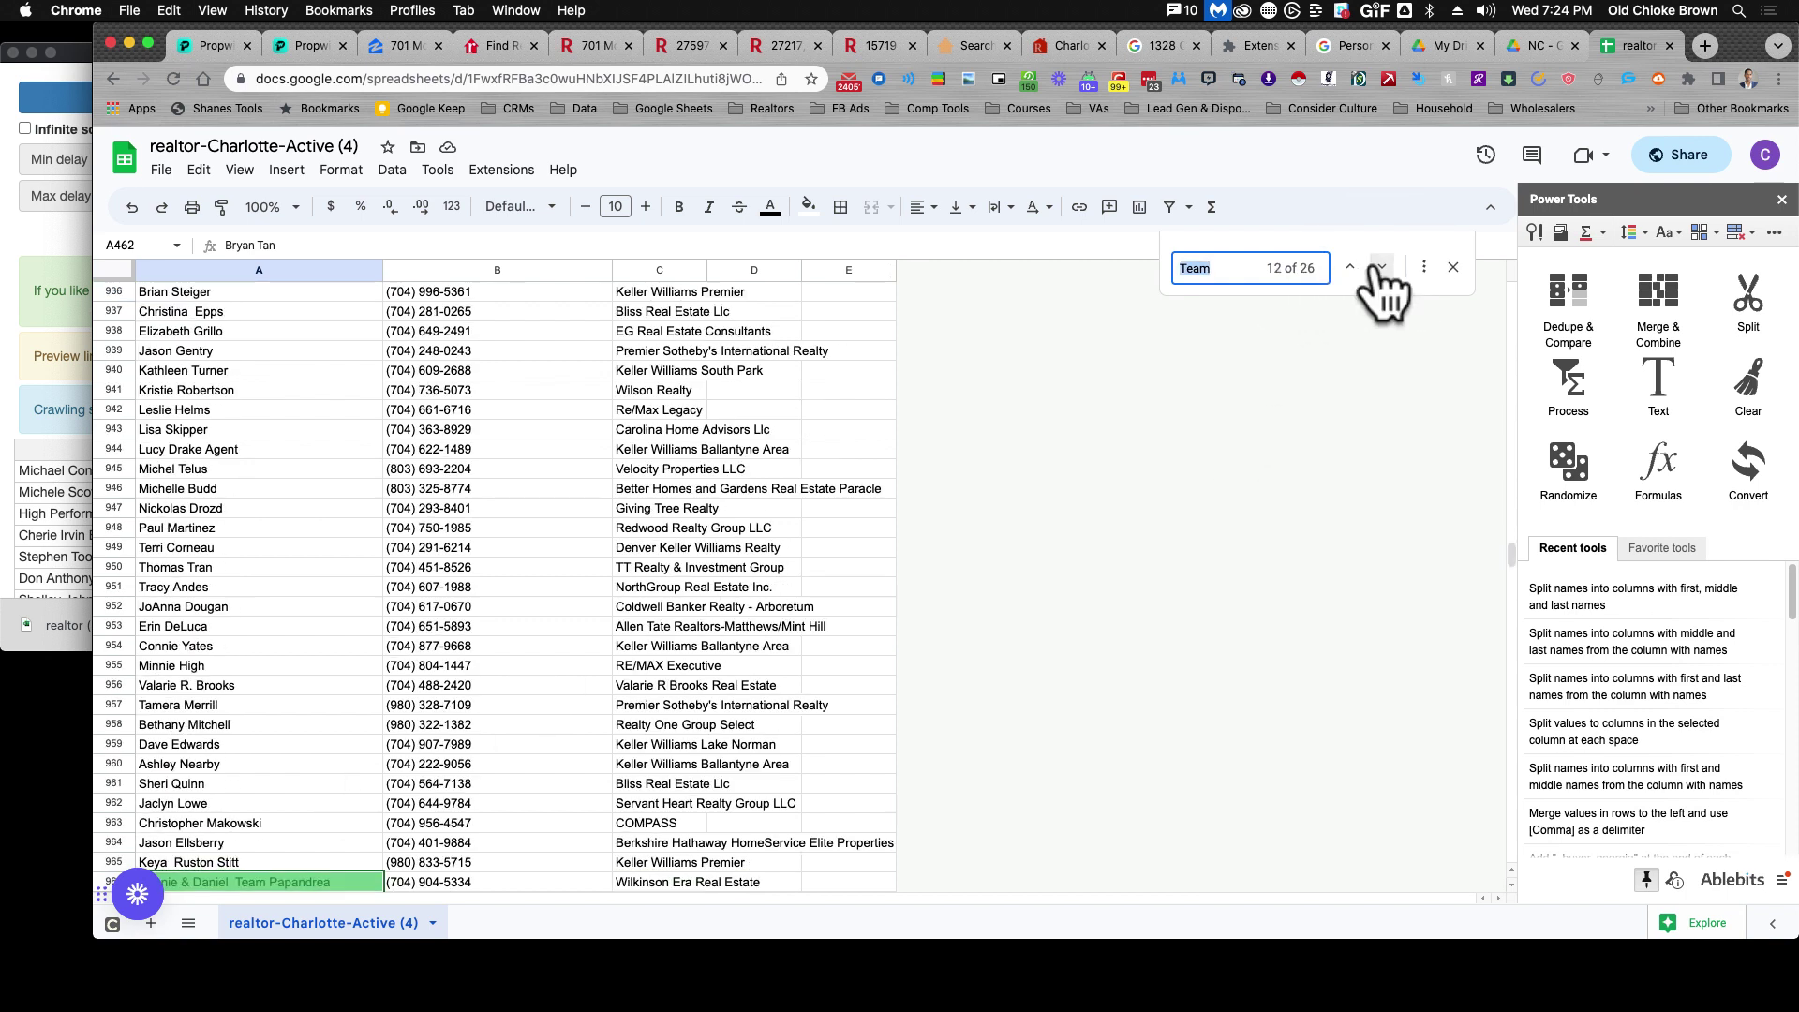
left_click(370, 885)
double_click(337, 883)
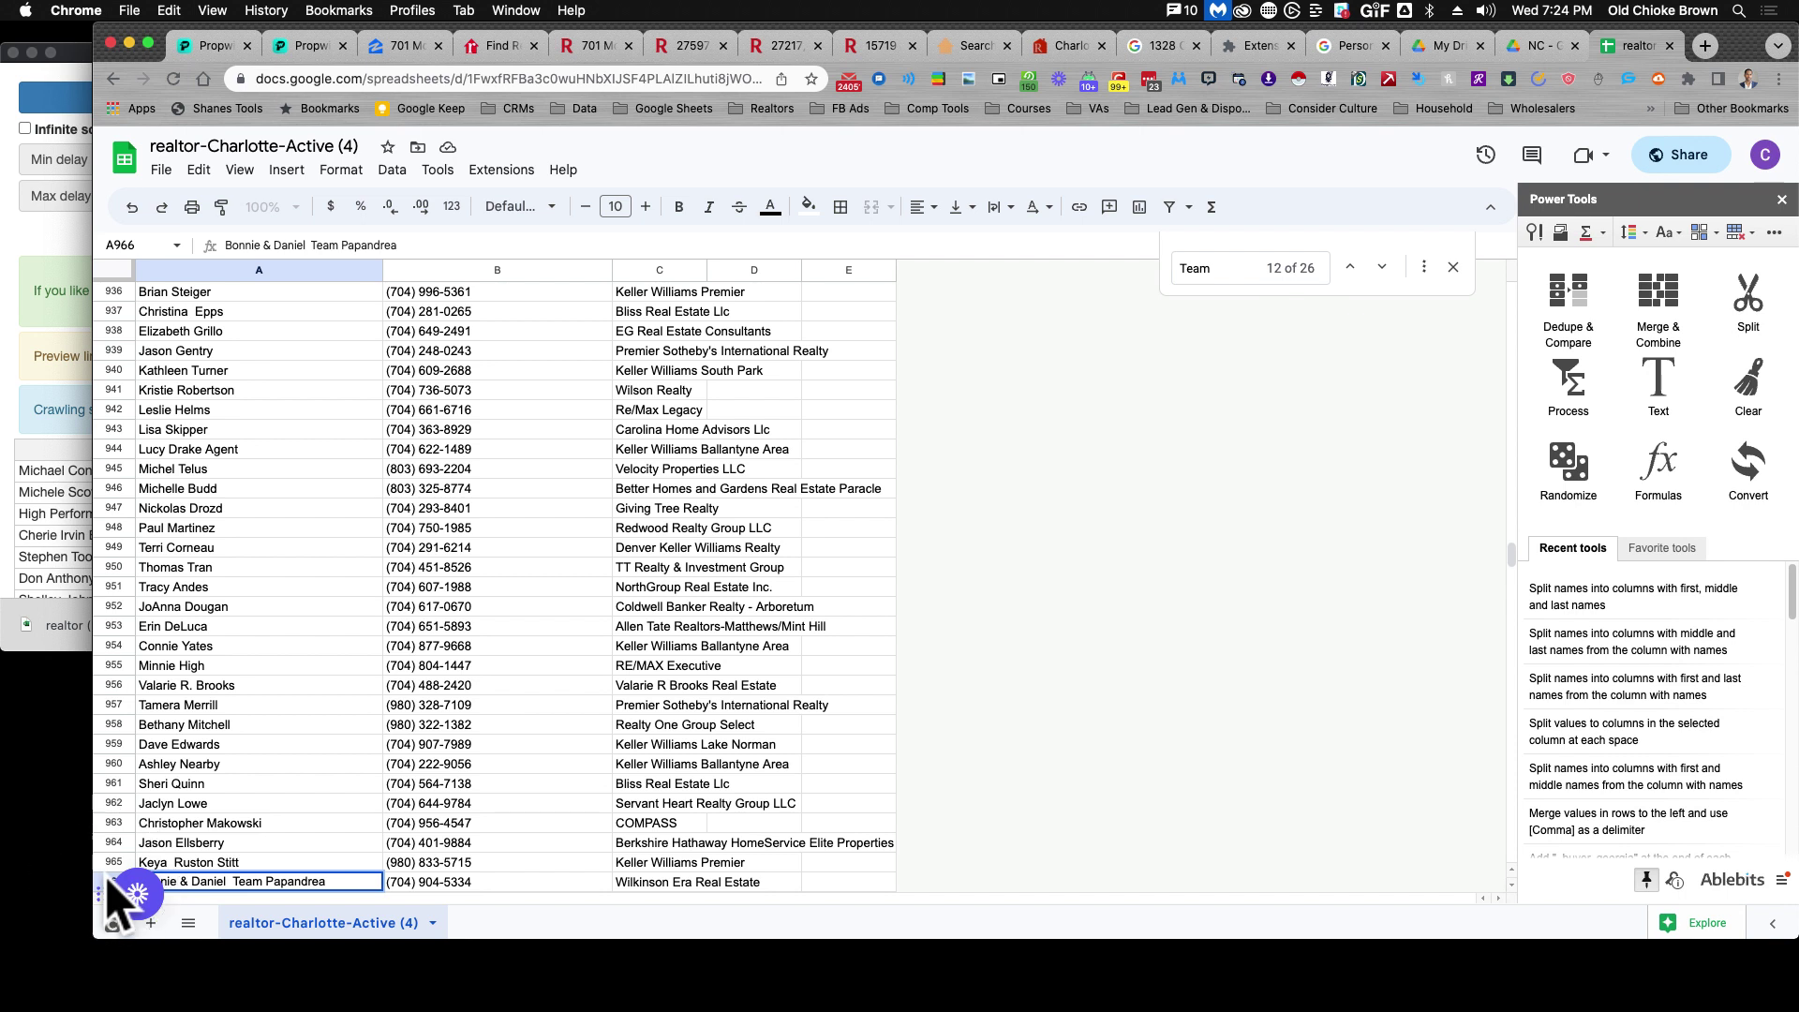
scroll(202, 750, "down", 3)
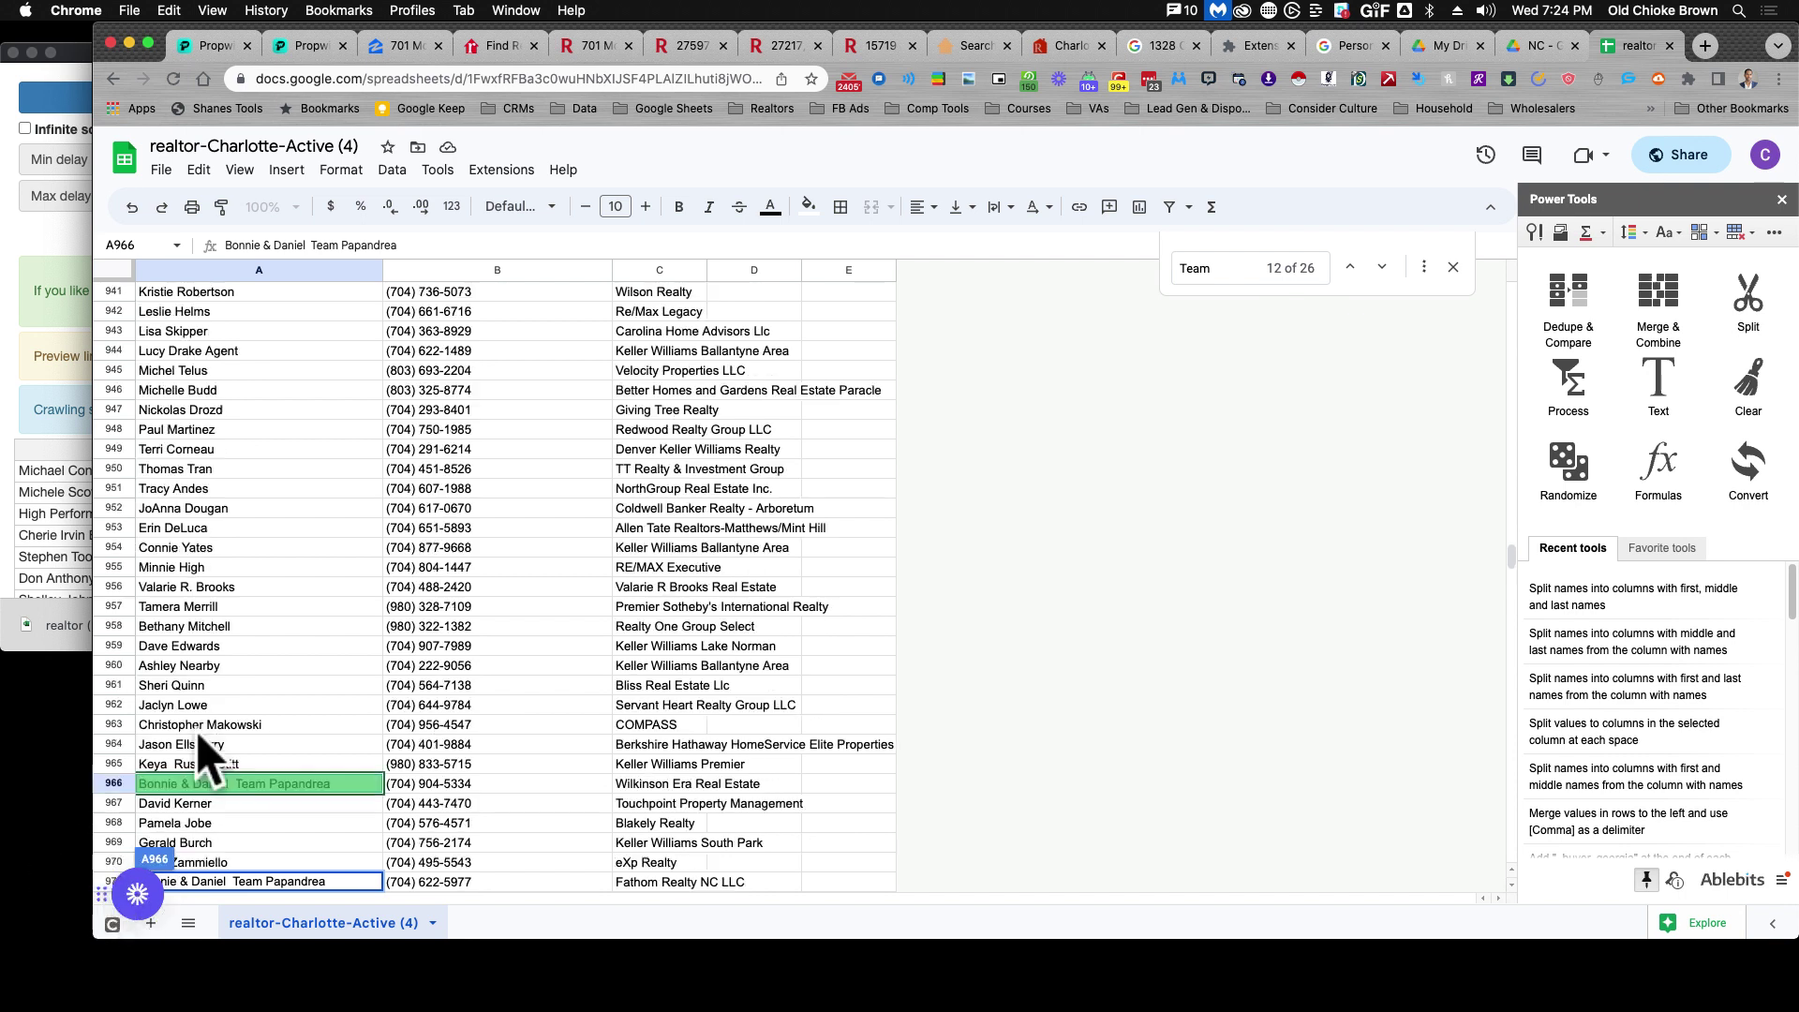
left_click(113, 783)
right_click(113, 783)
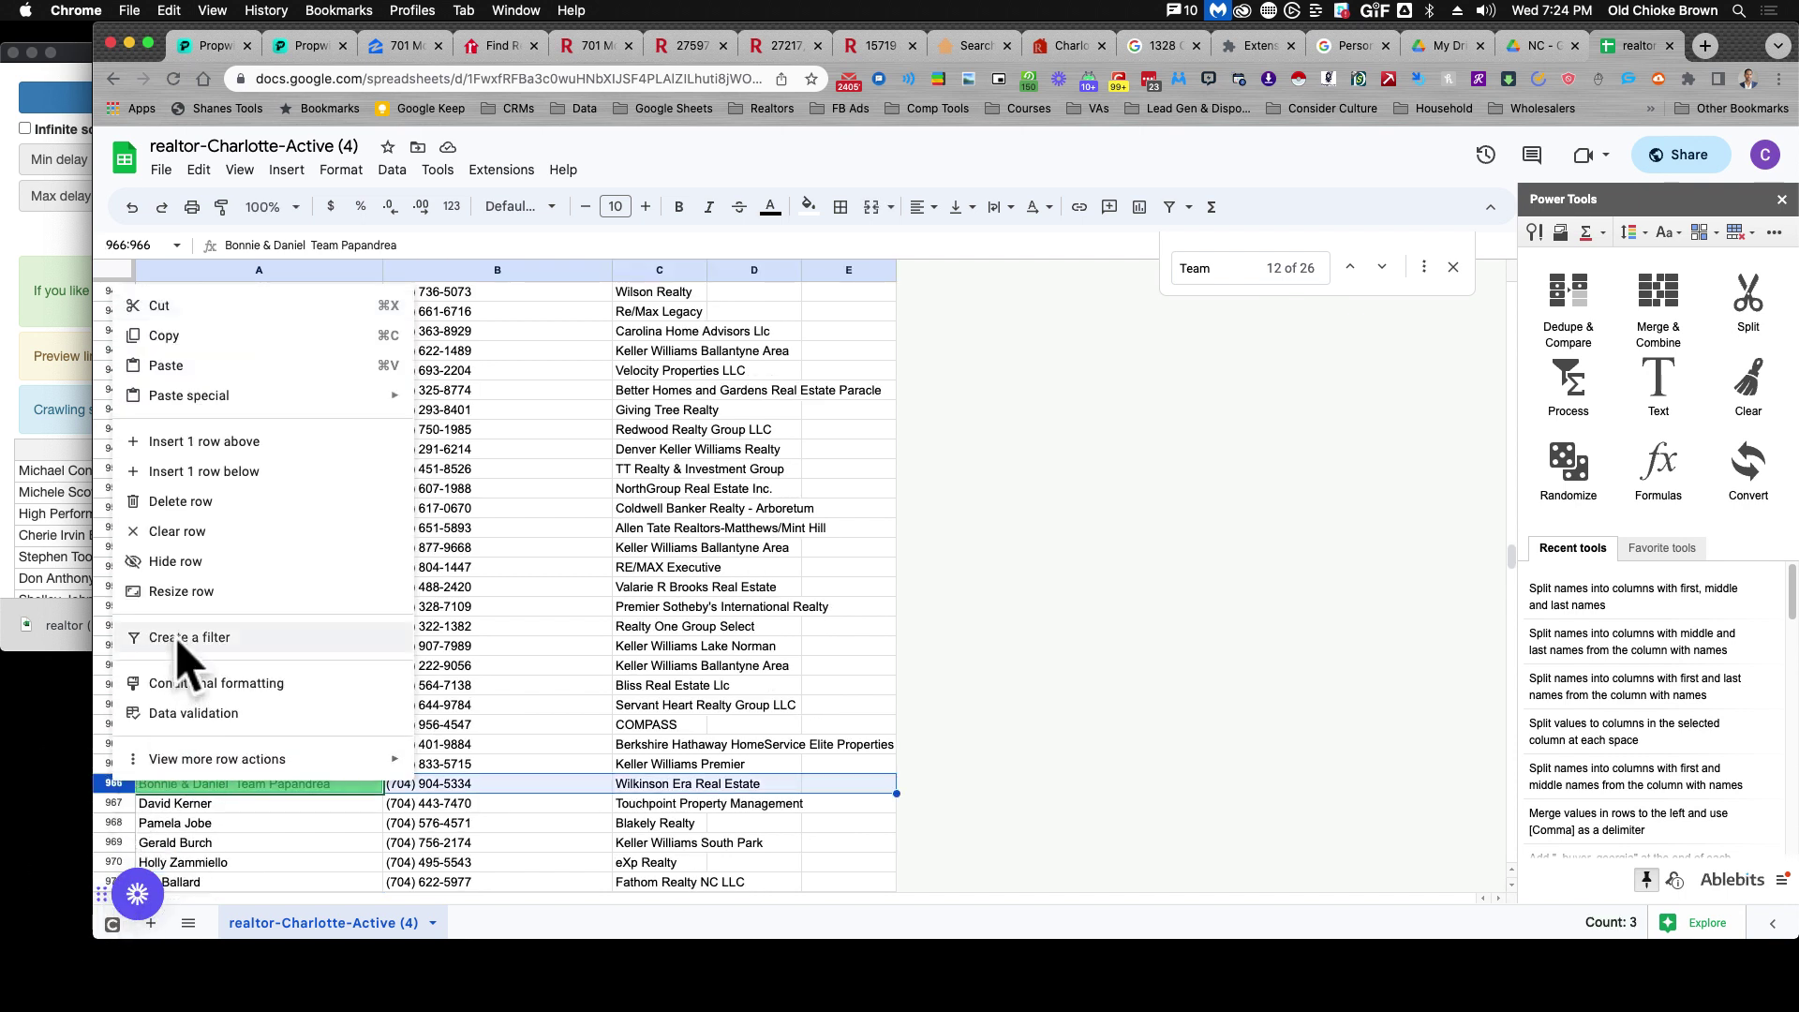
left_click(178, 501)
scroll(243, 609, "down", 8)
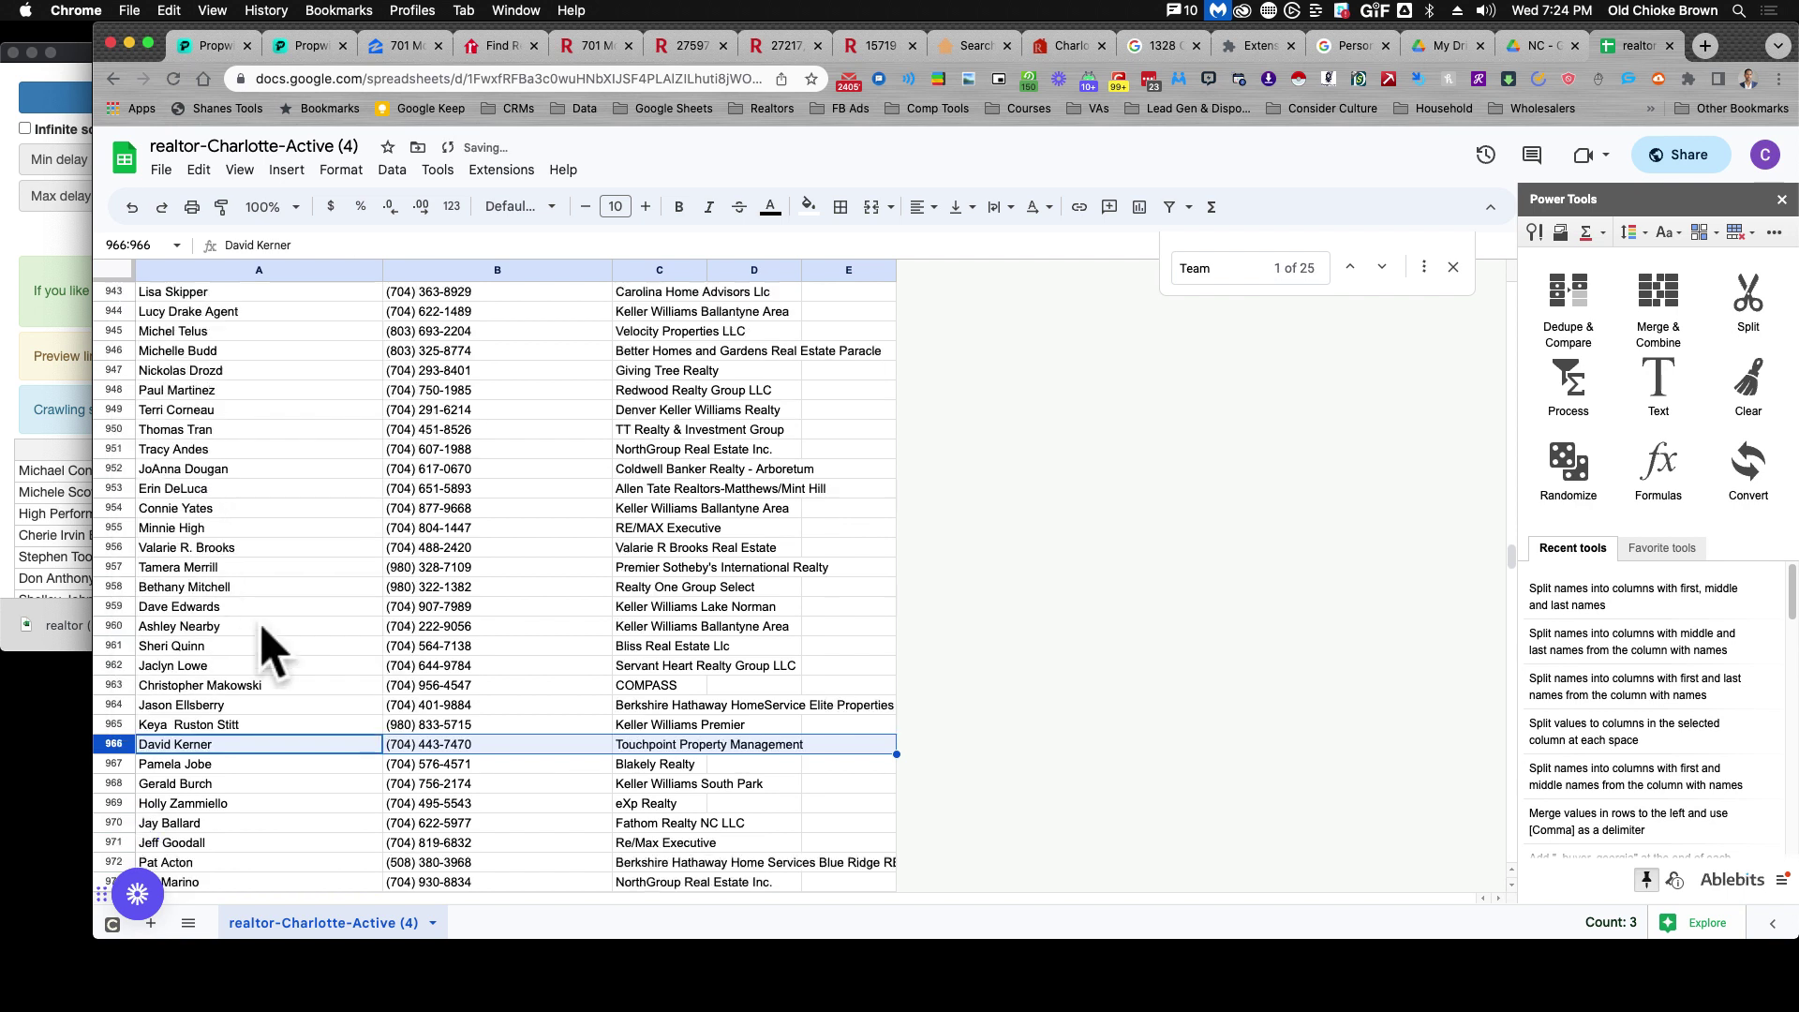
left_click(117, 685)
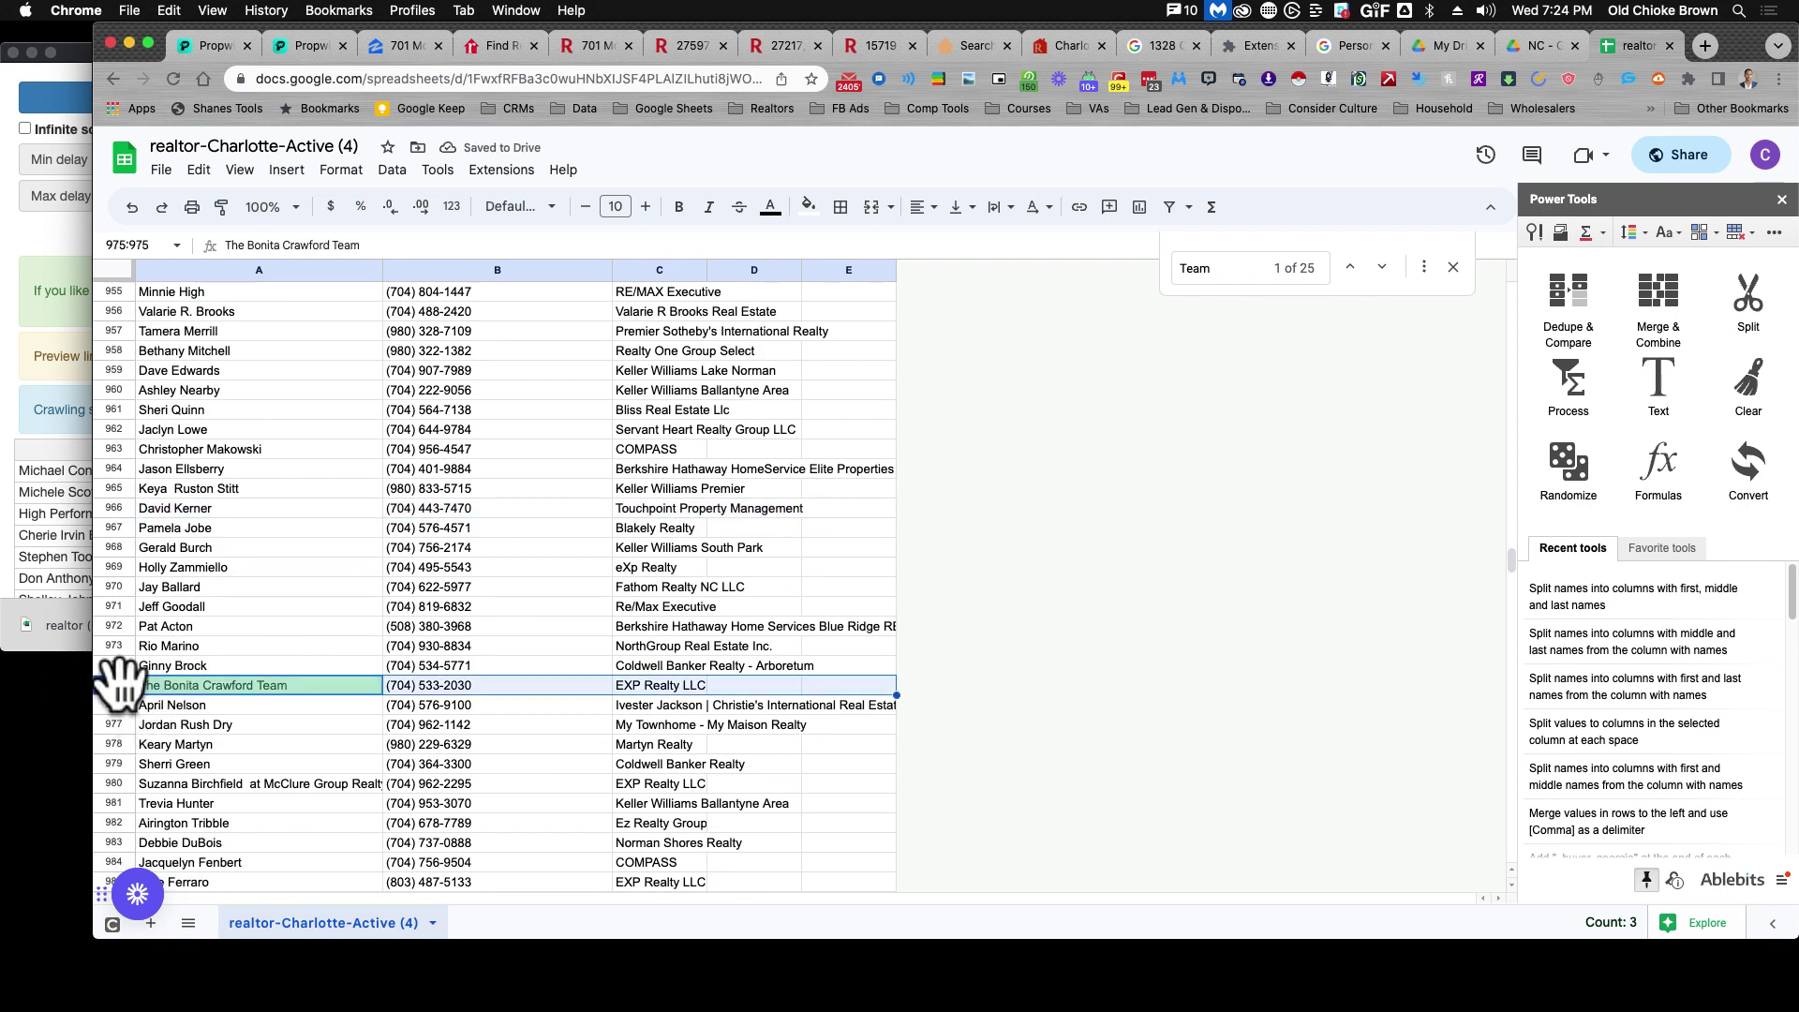
right_click(117, 689)
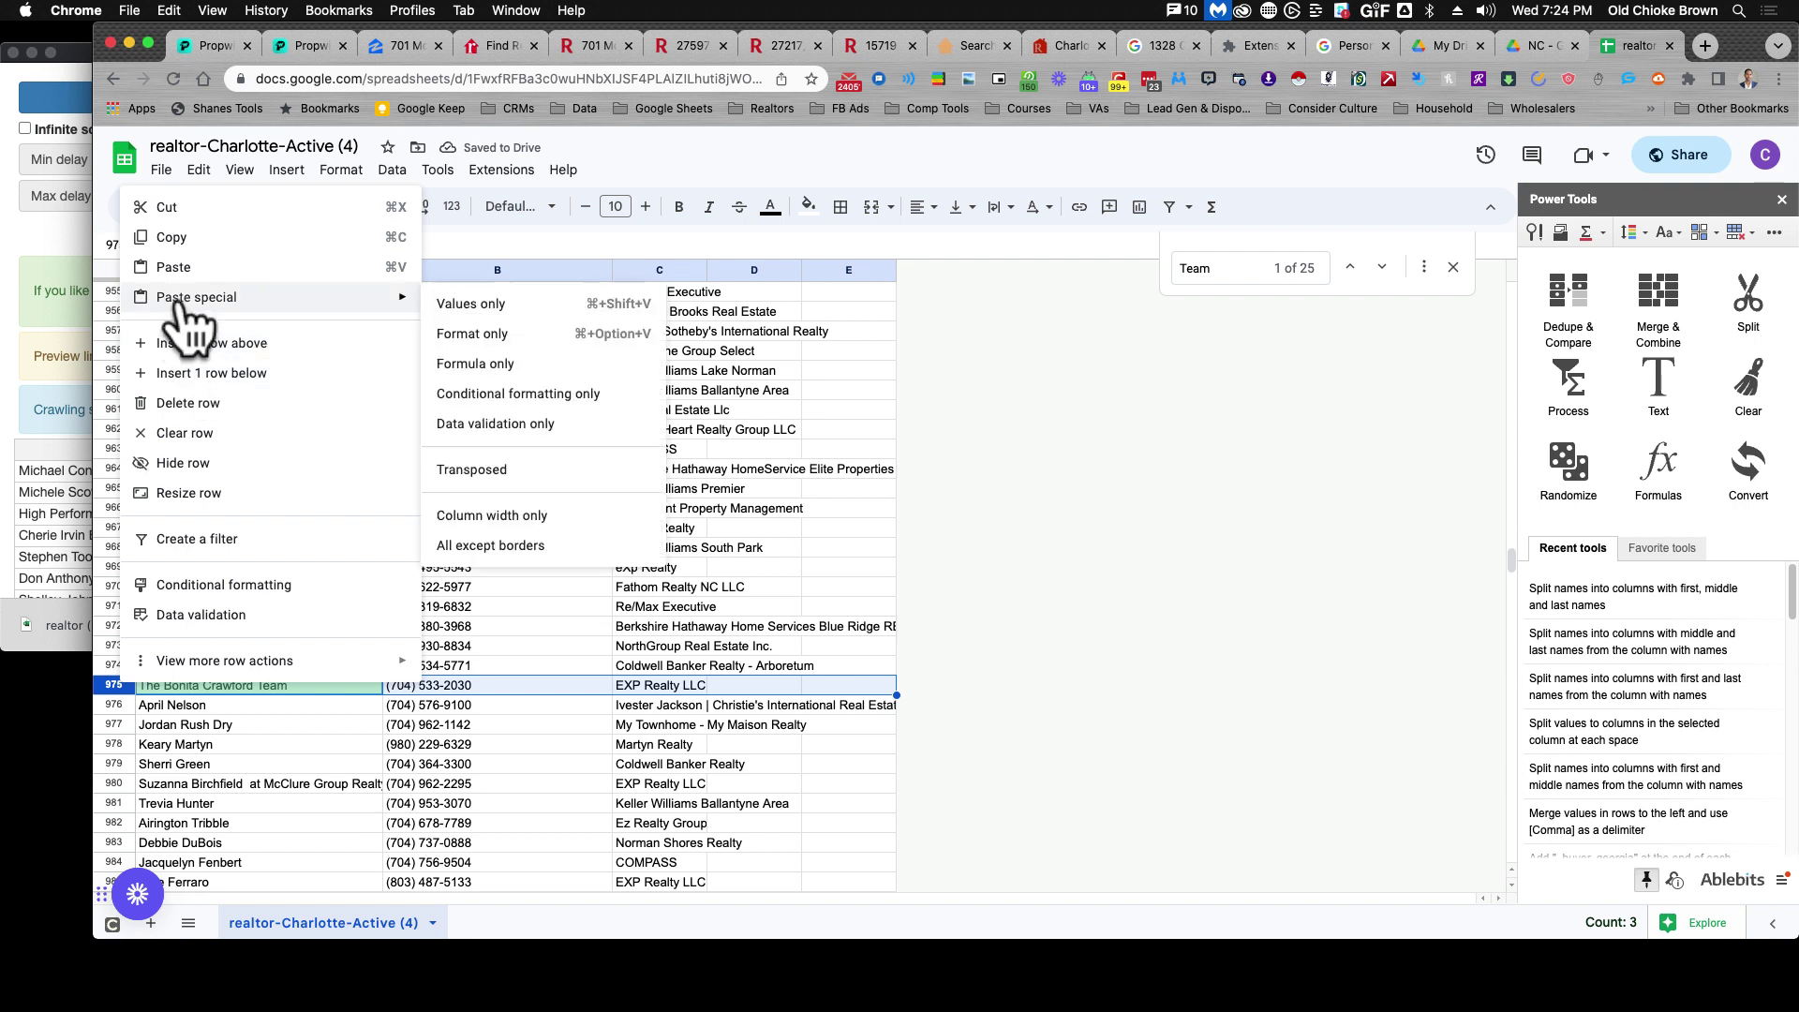
left_click(183, 402)
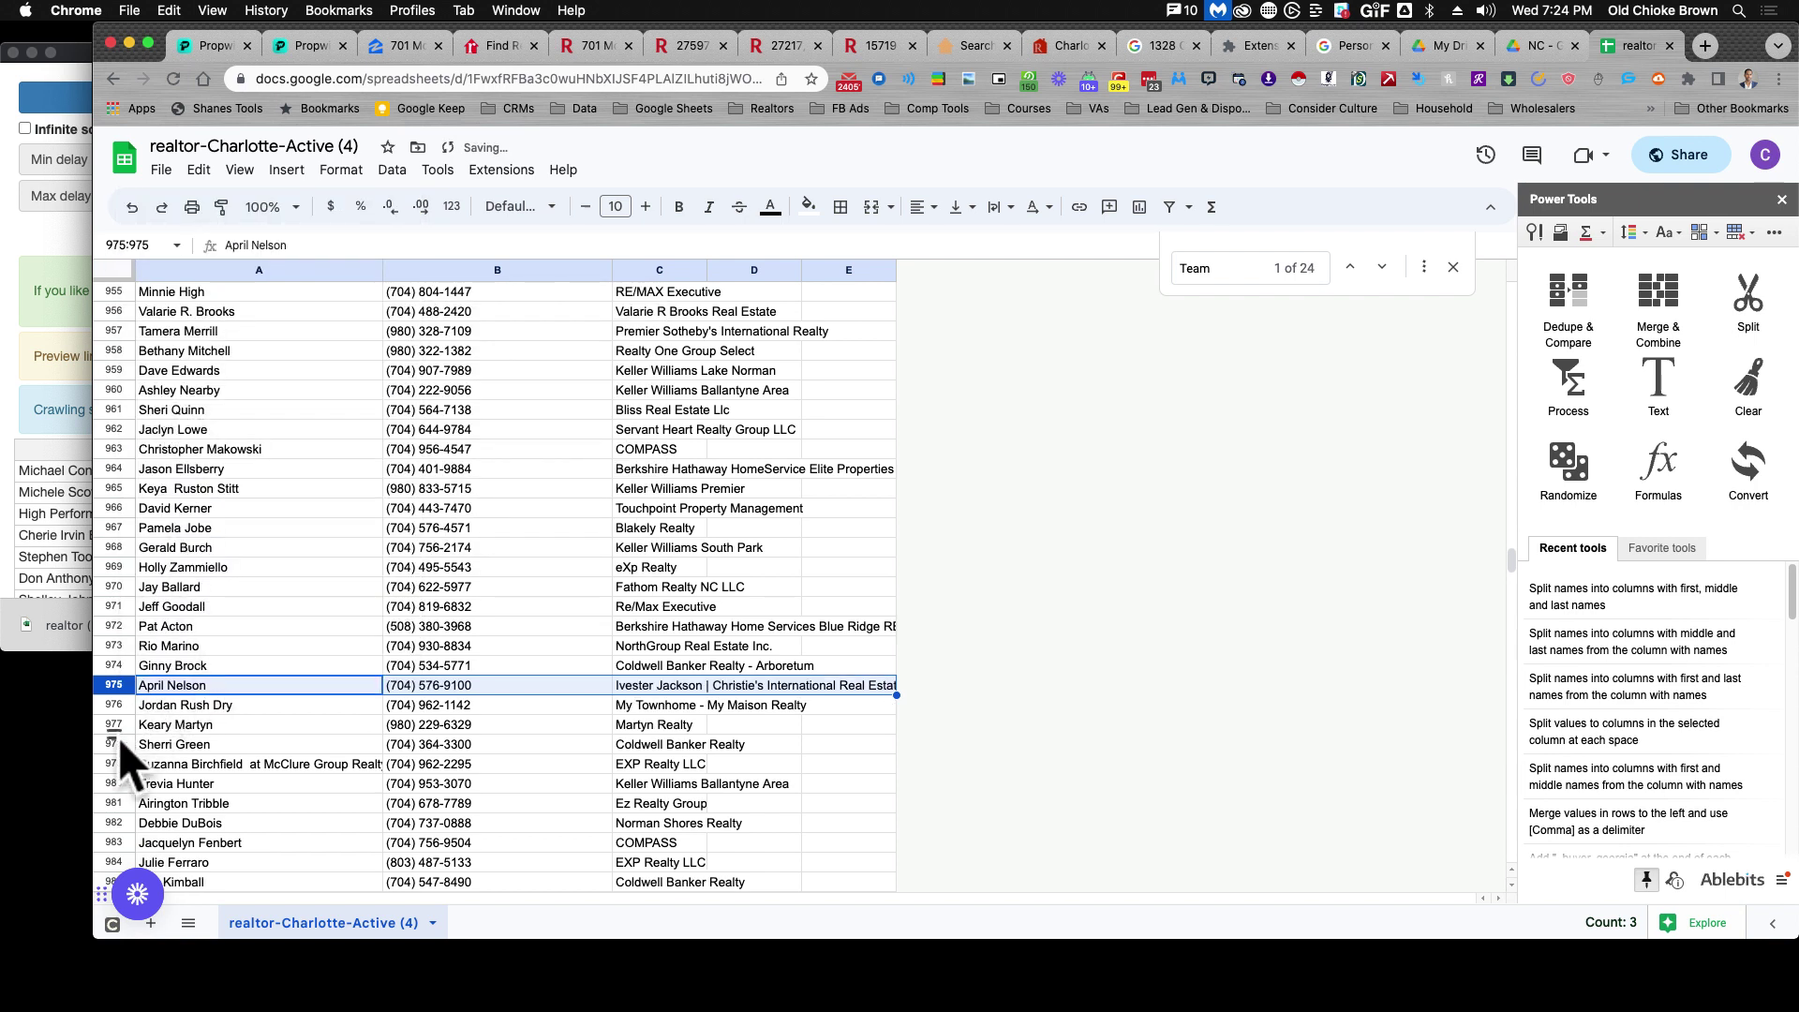
left_click(113, 766)
left_click(254, 764)
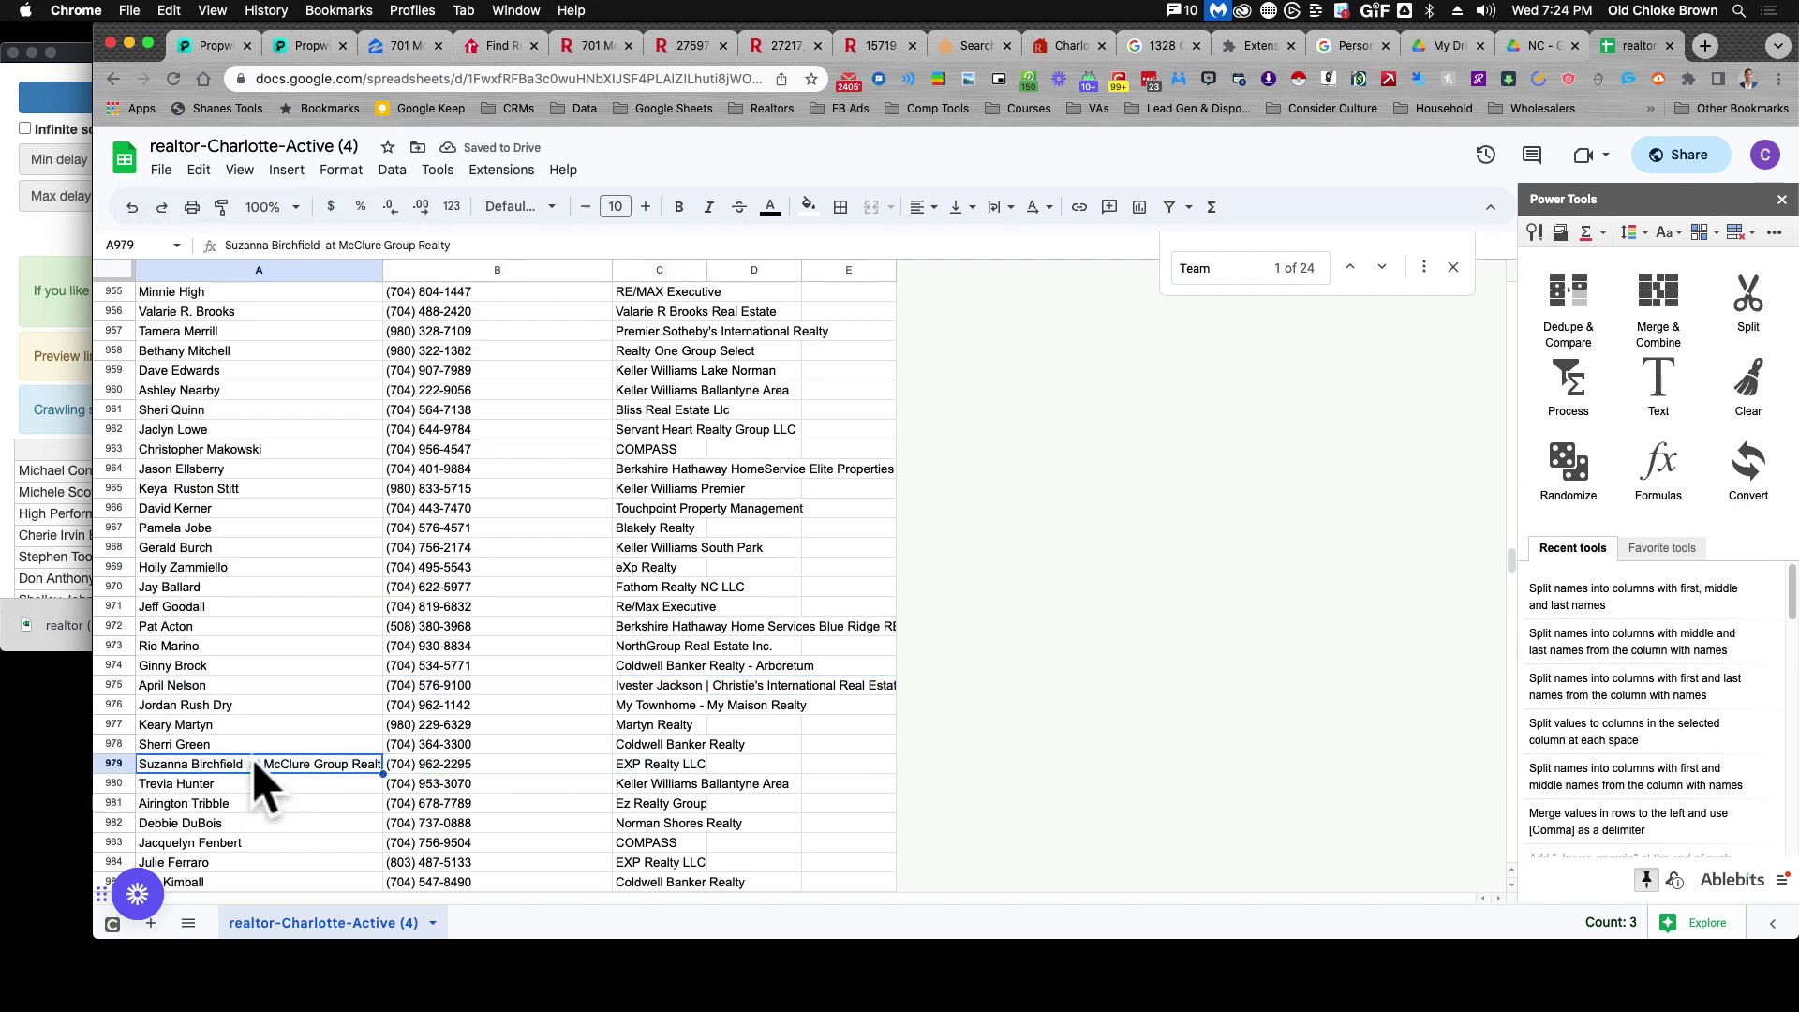
left_click_drag(247, 763, 384, 767)
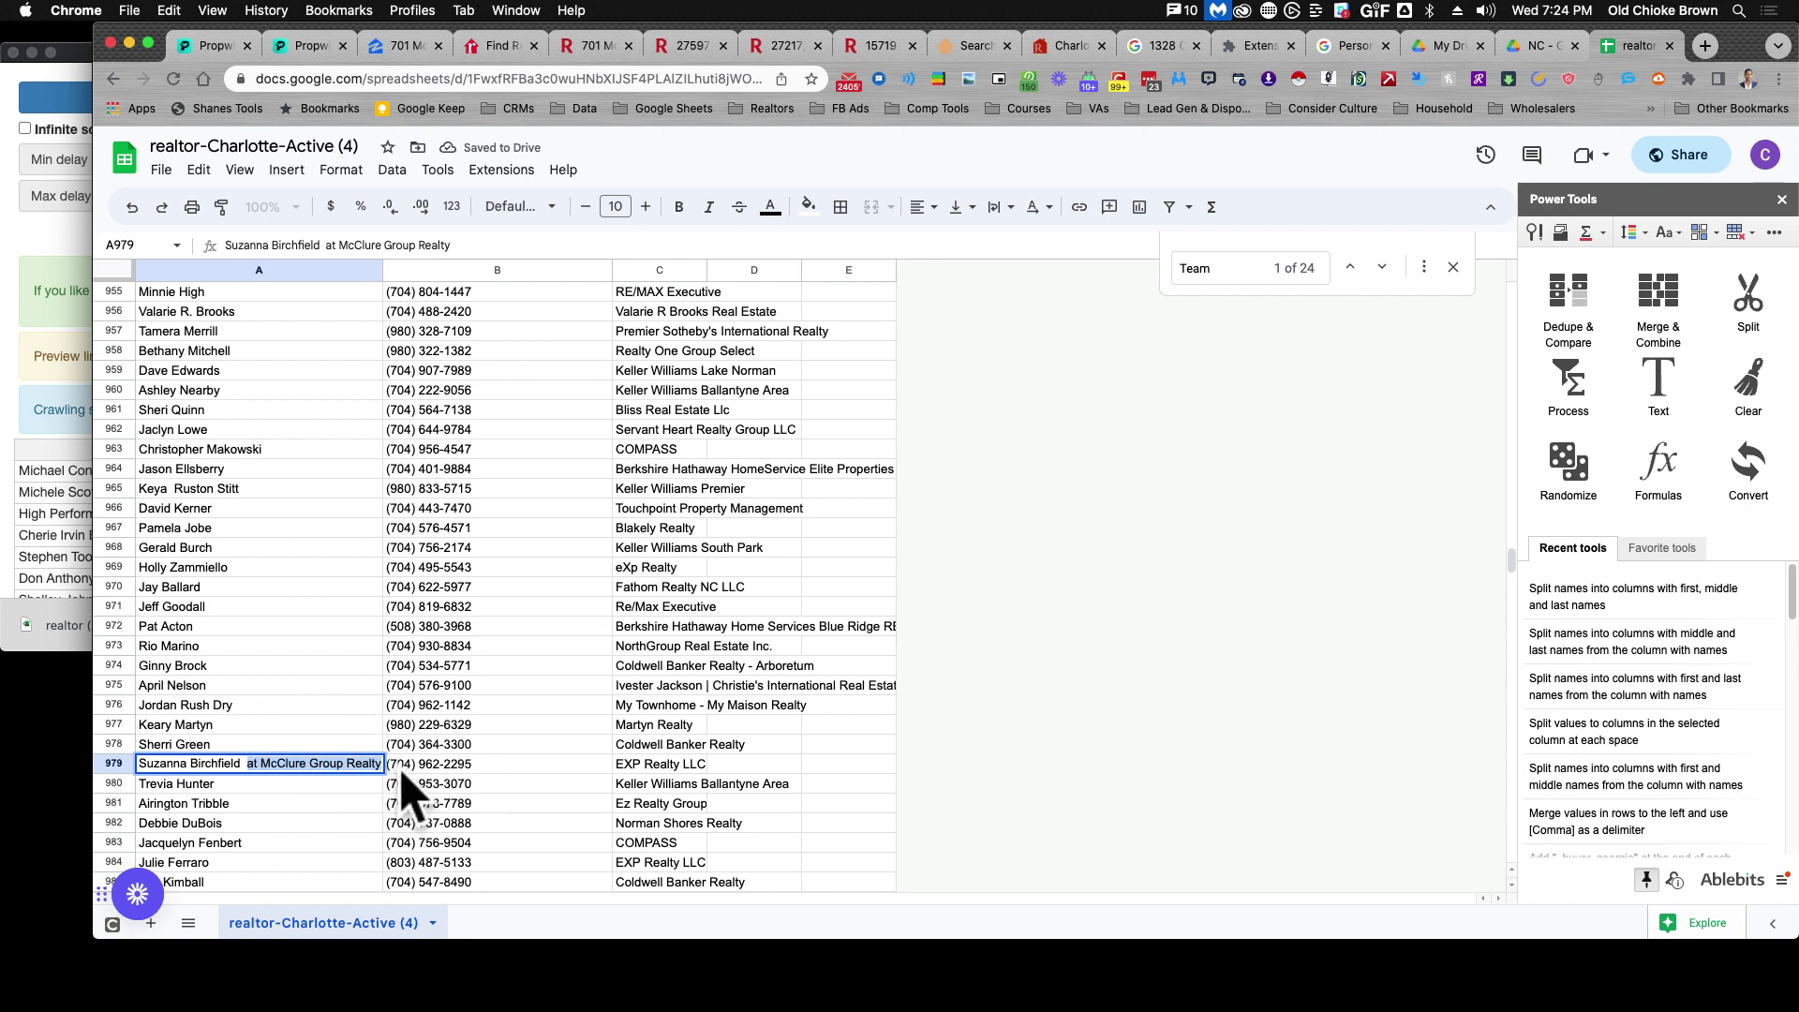
left_click(234, 724)
scroll(230, 734, "down", 5)
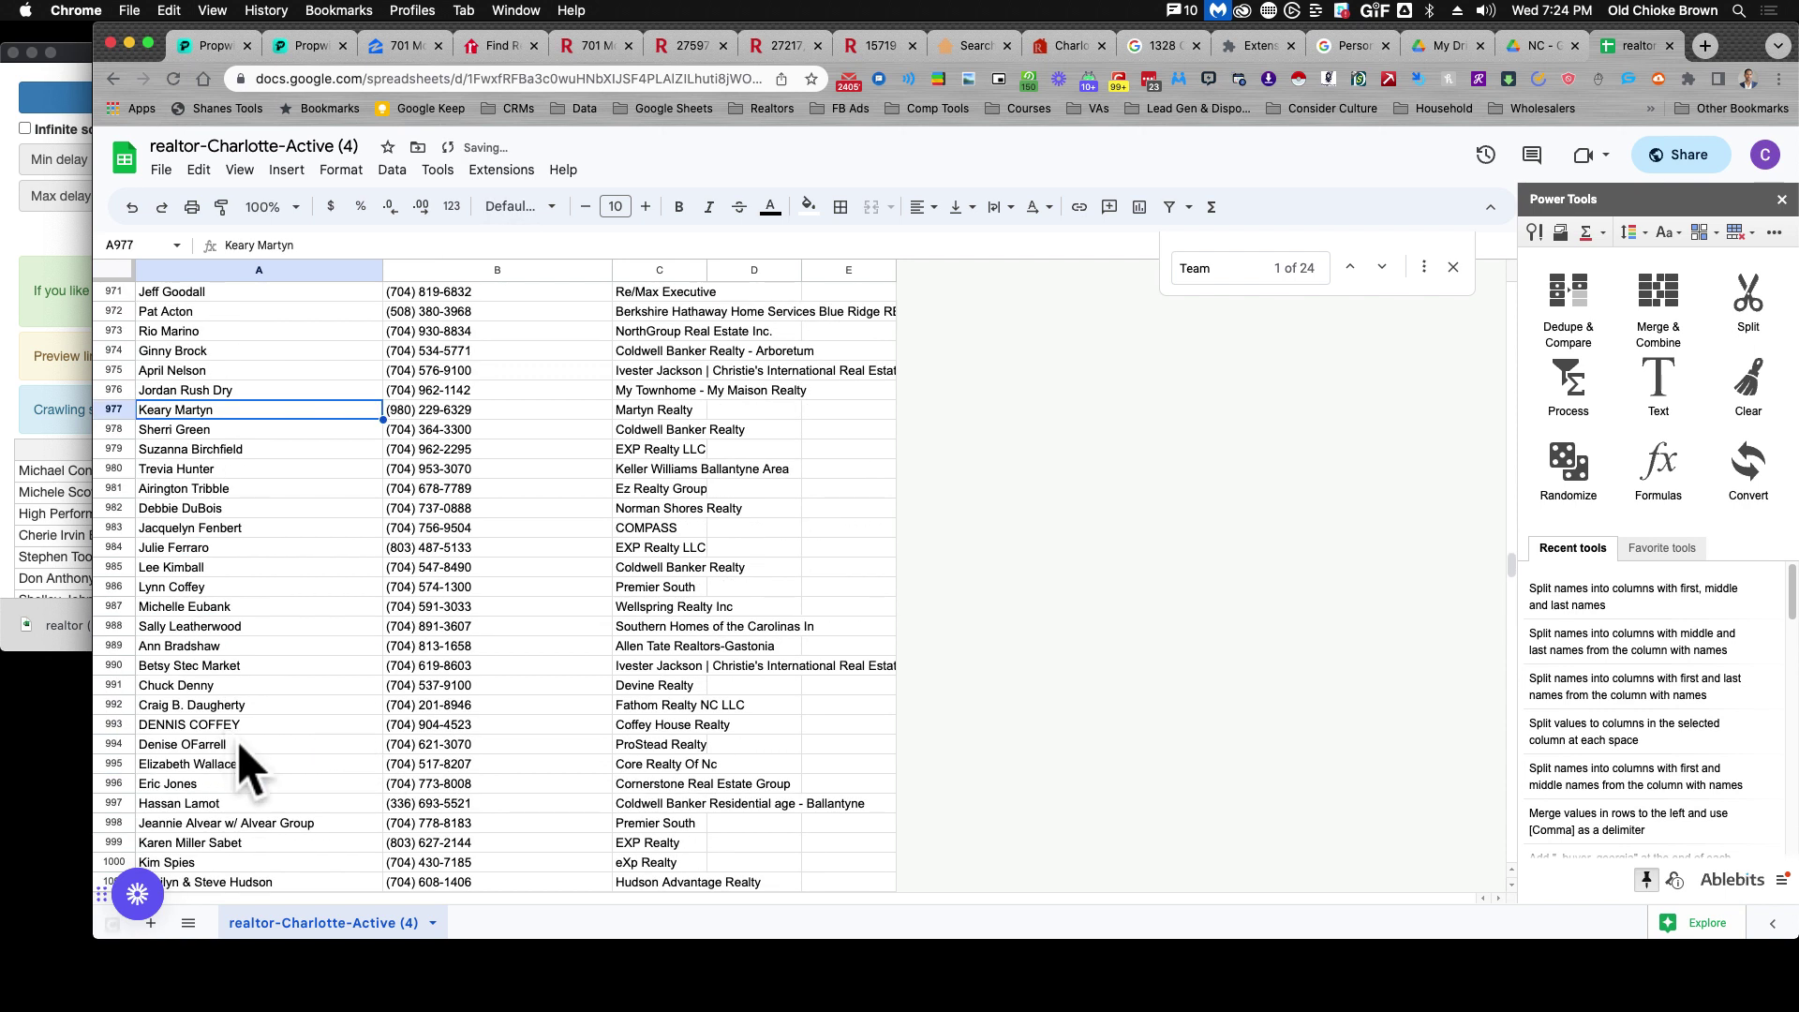
scroll(246, 768, "down", 2)
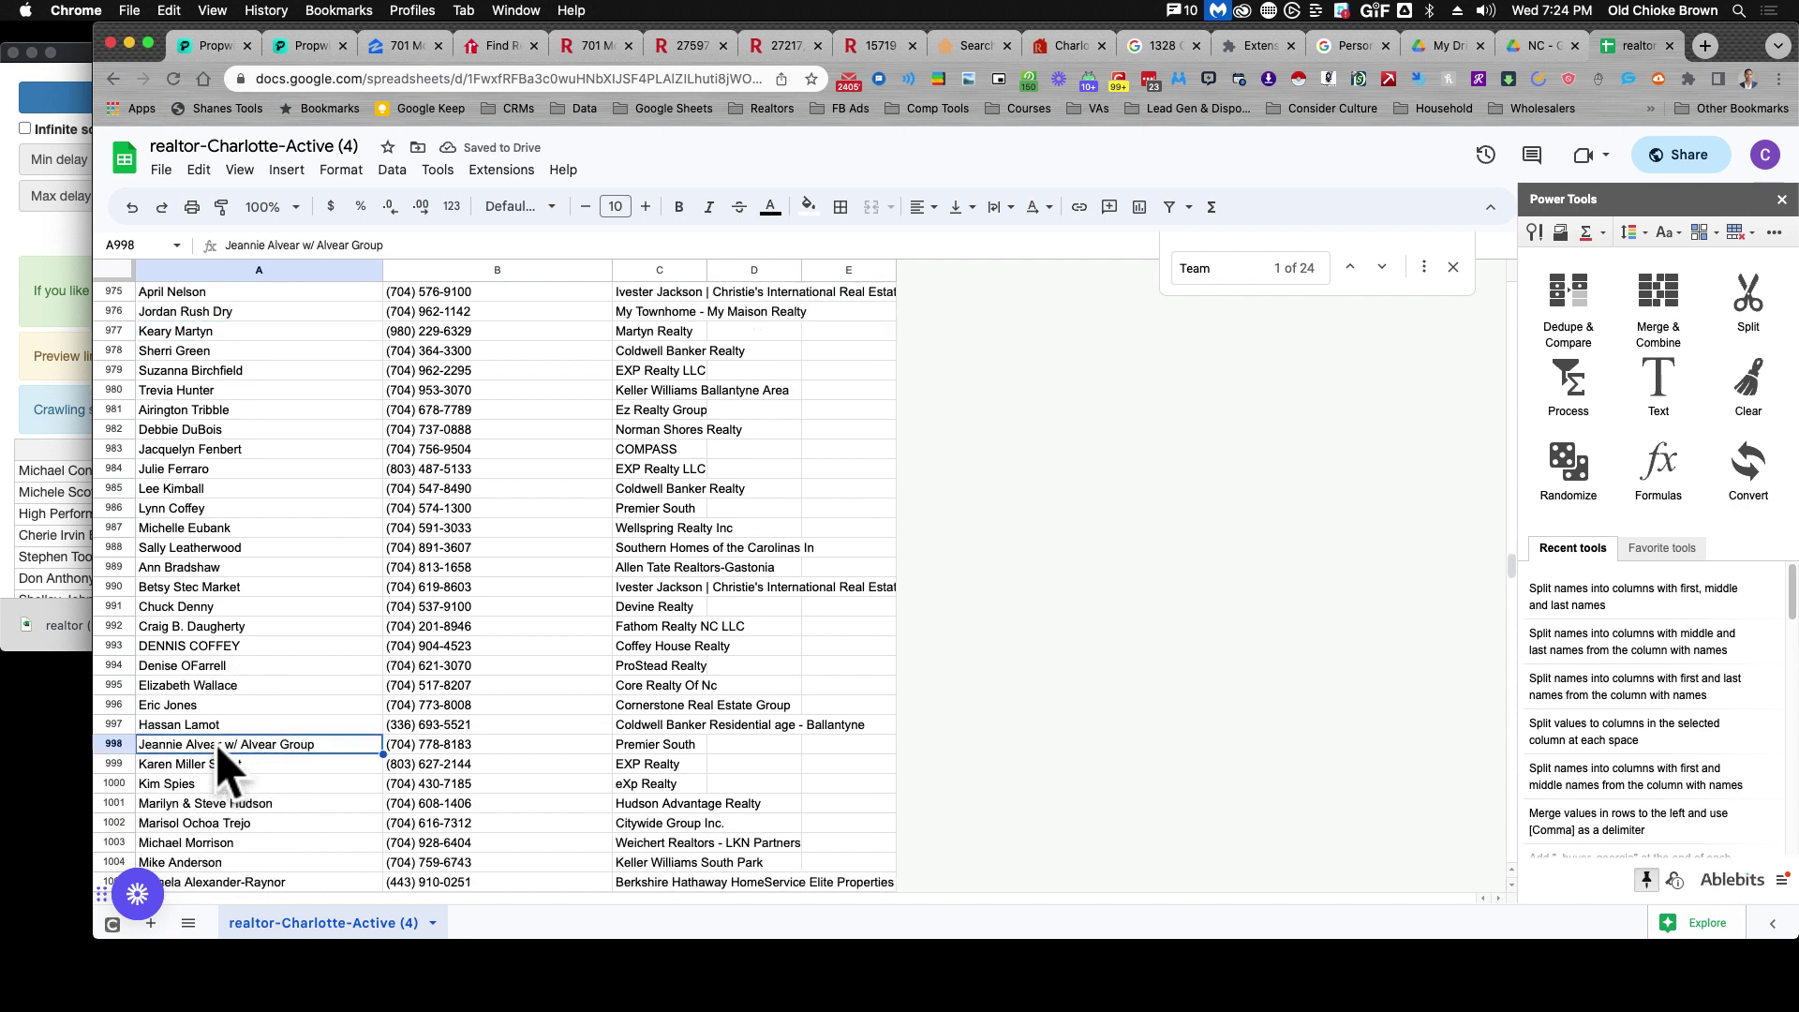
double_click(219, 745)
left_click_drag(222, 744, 338, 744)
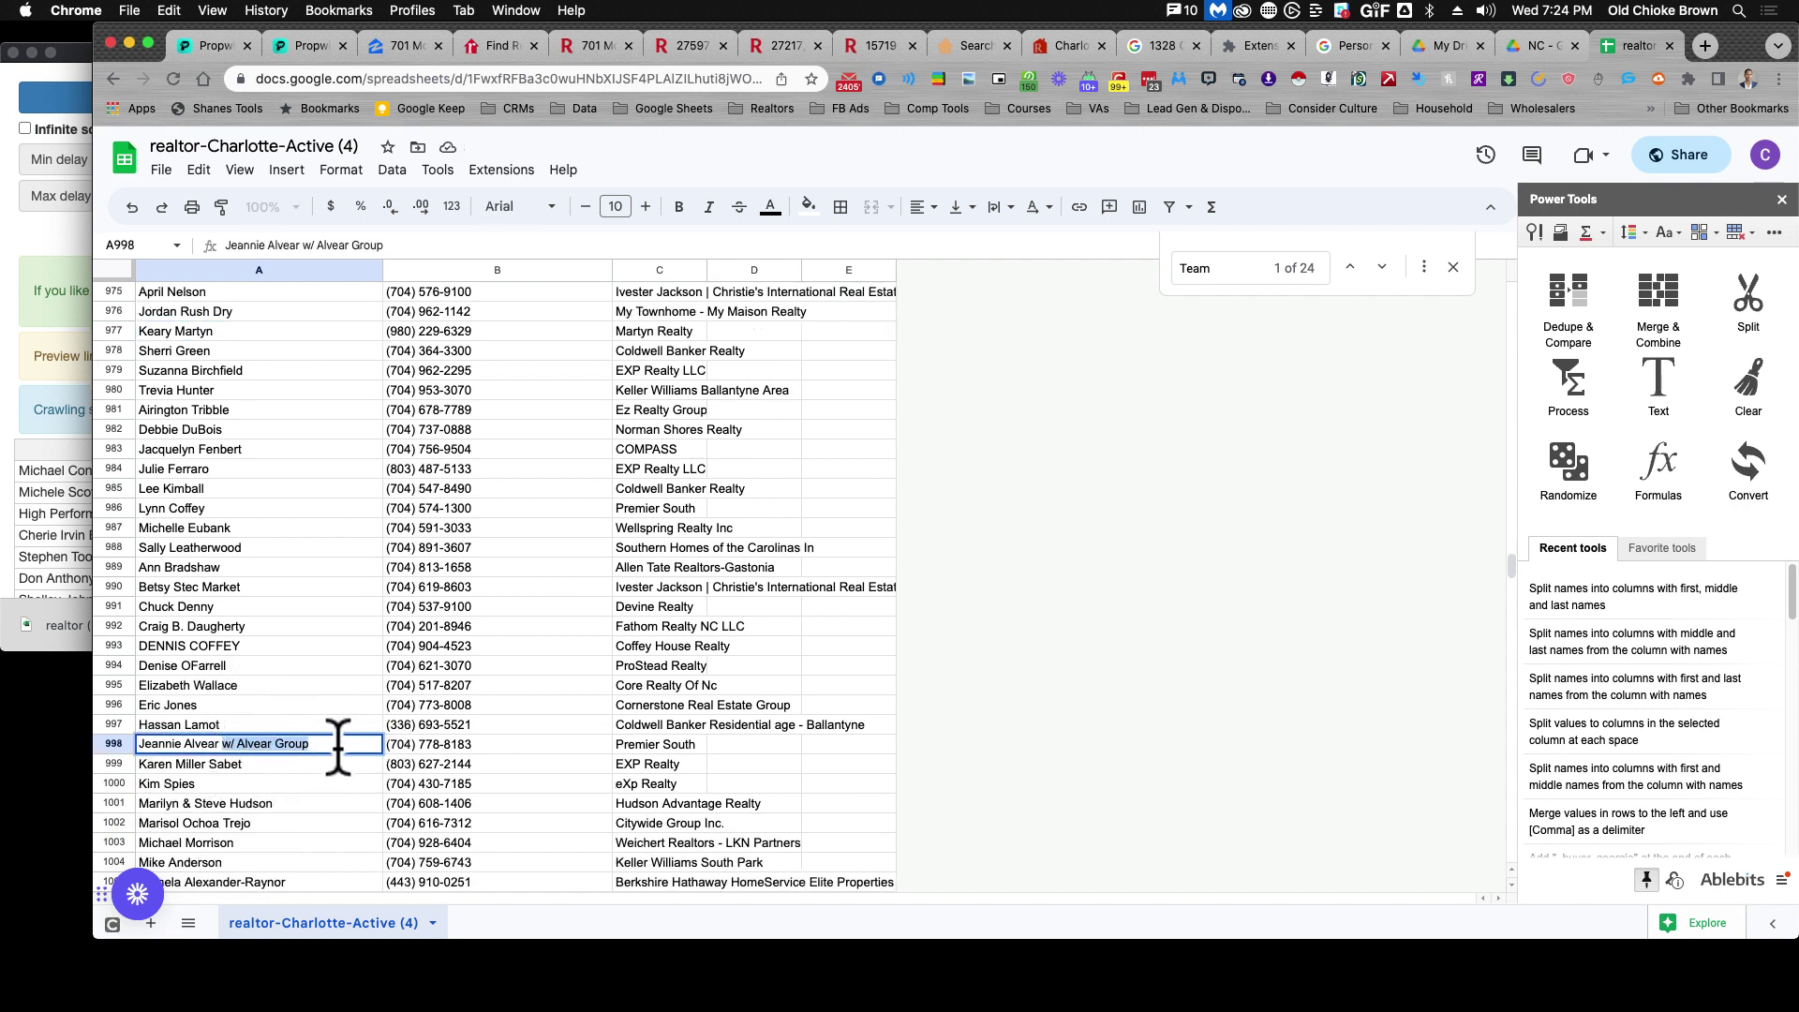
key("BackSpace")
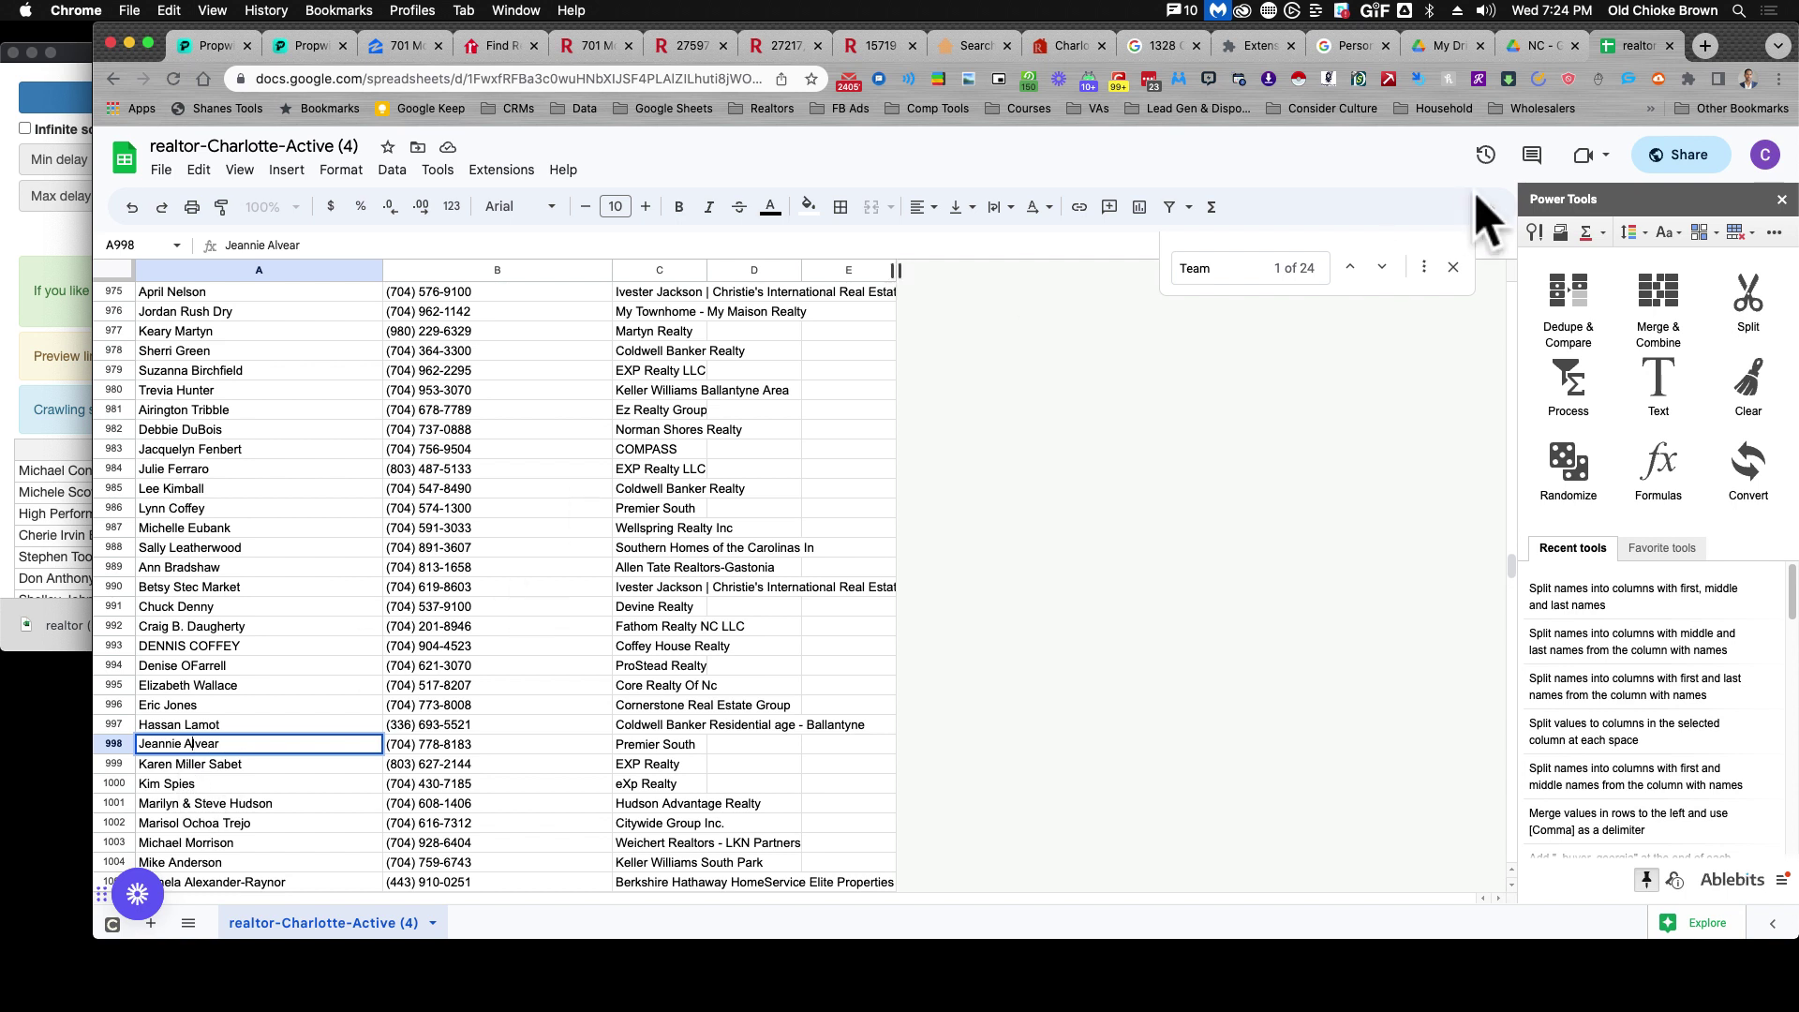
Delete the team-only rows: Team Brade (row 151) and Petit Home Team (row 242).
left_click(1381, 269)
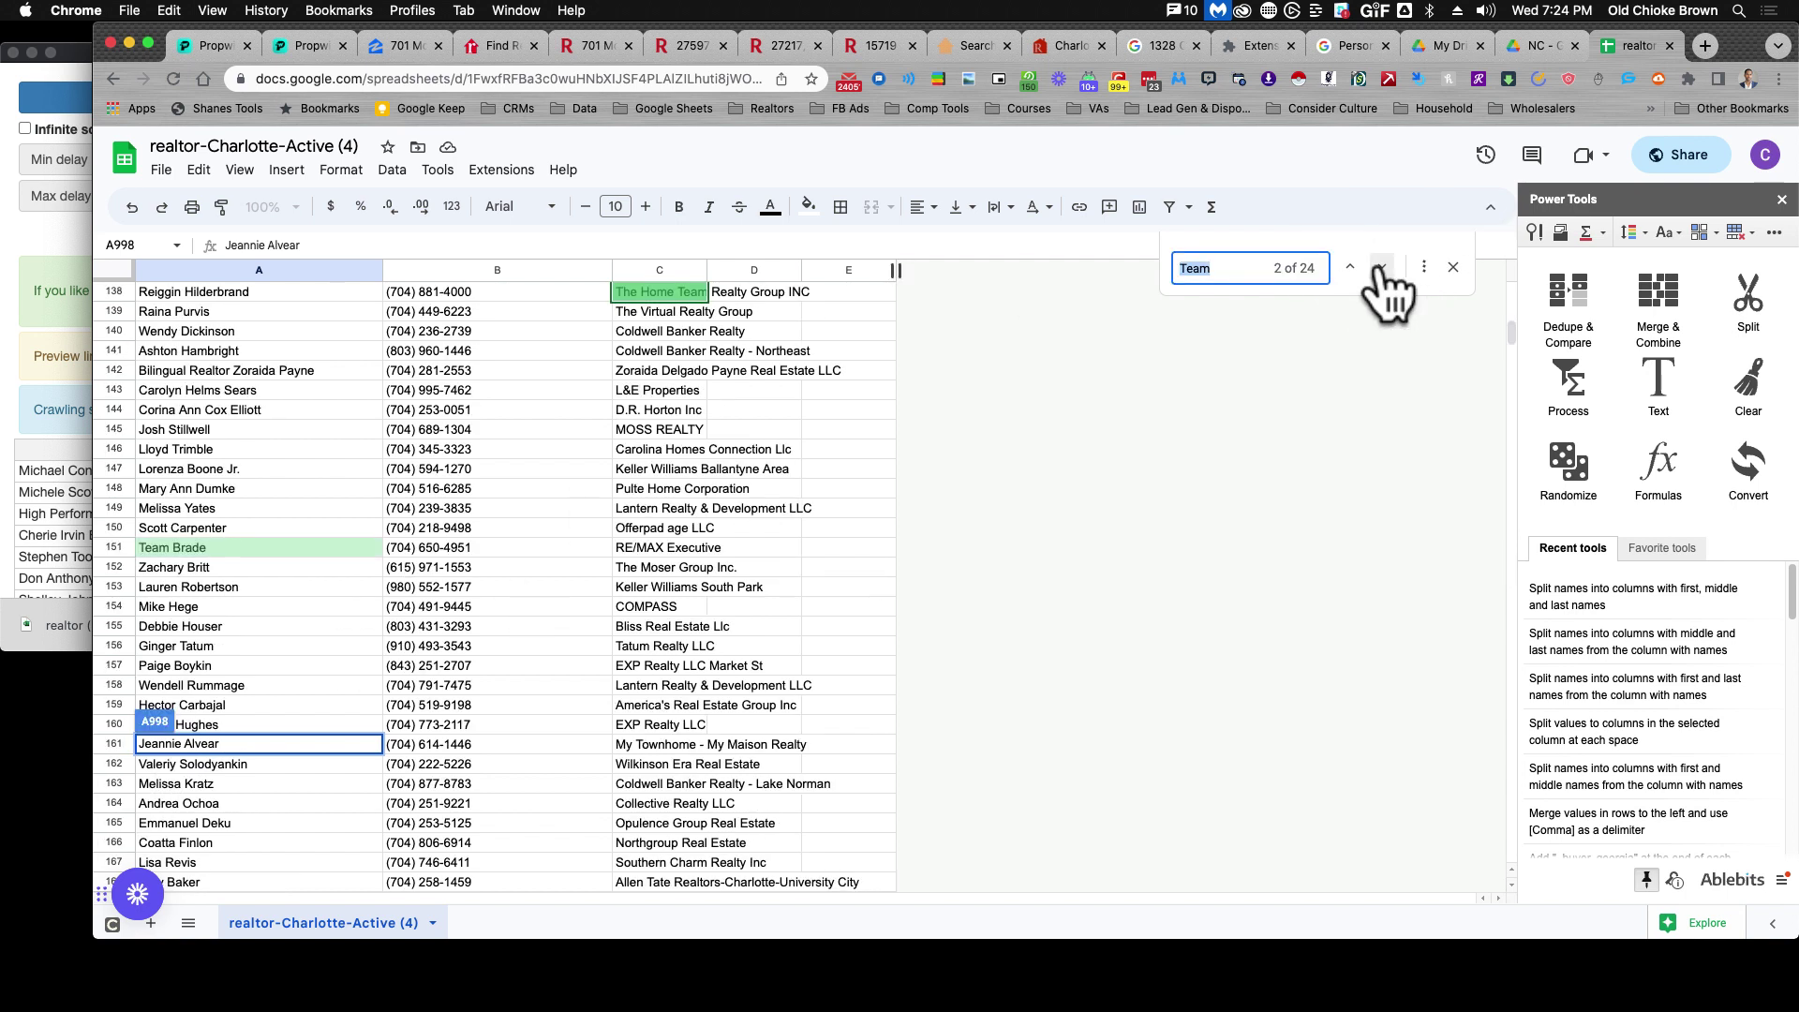
left_click(117, 548)
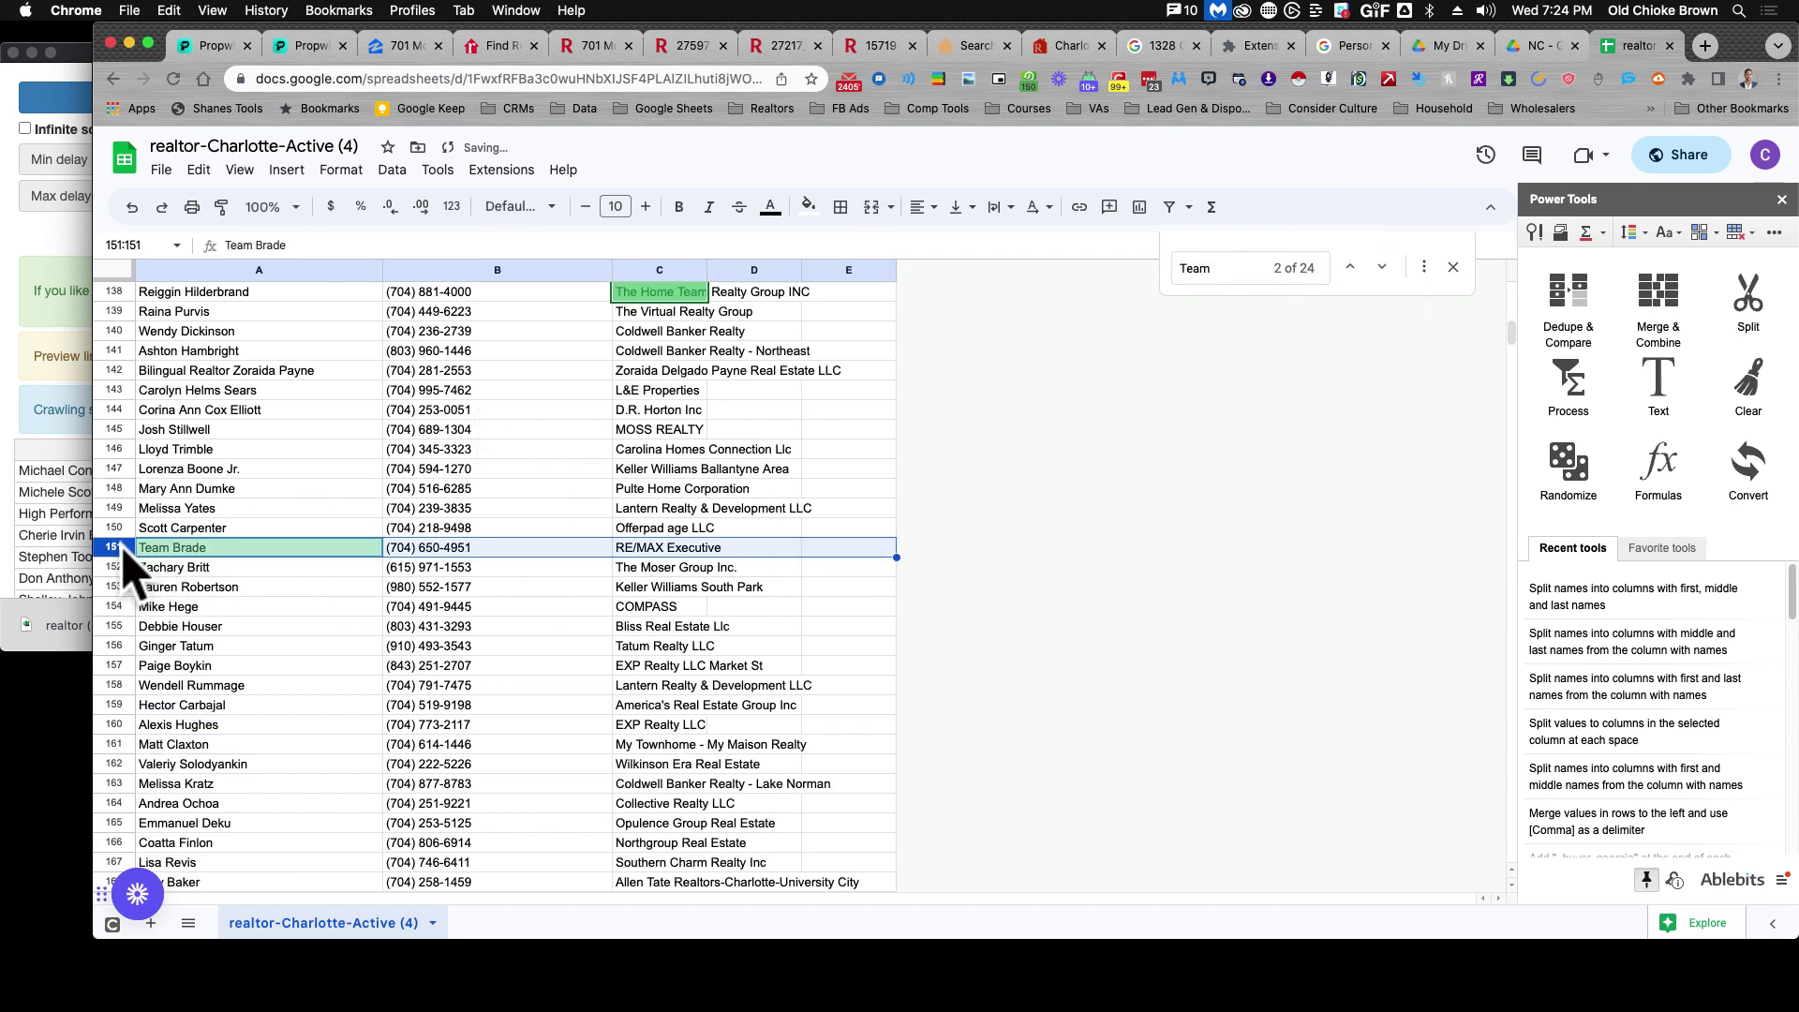
right_click(122, 553)
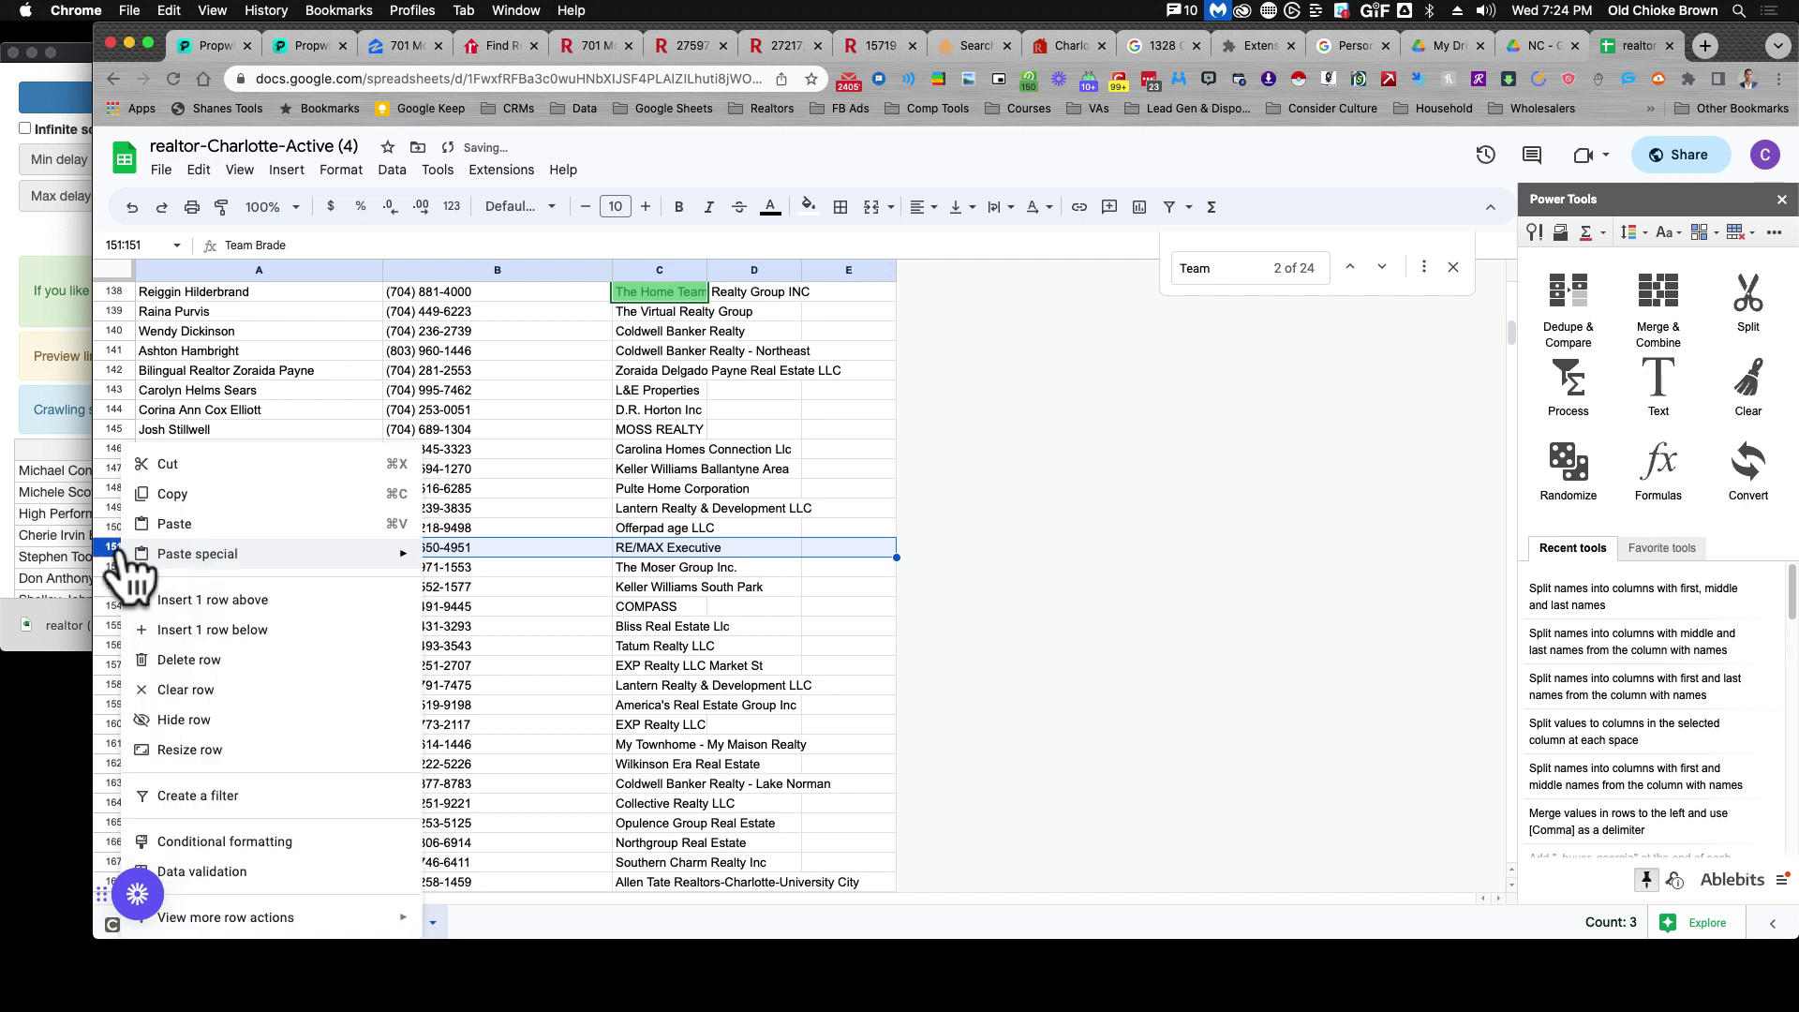
left_click(178, 660)
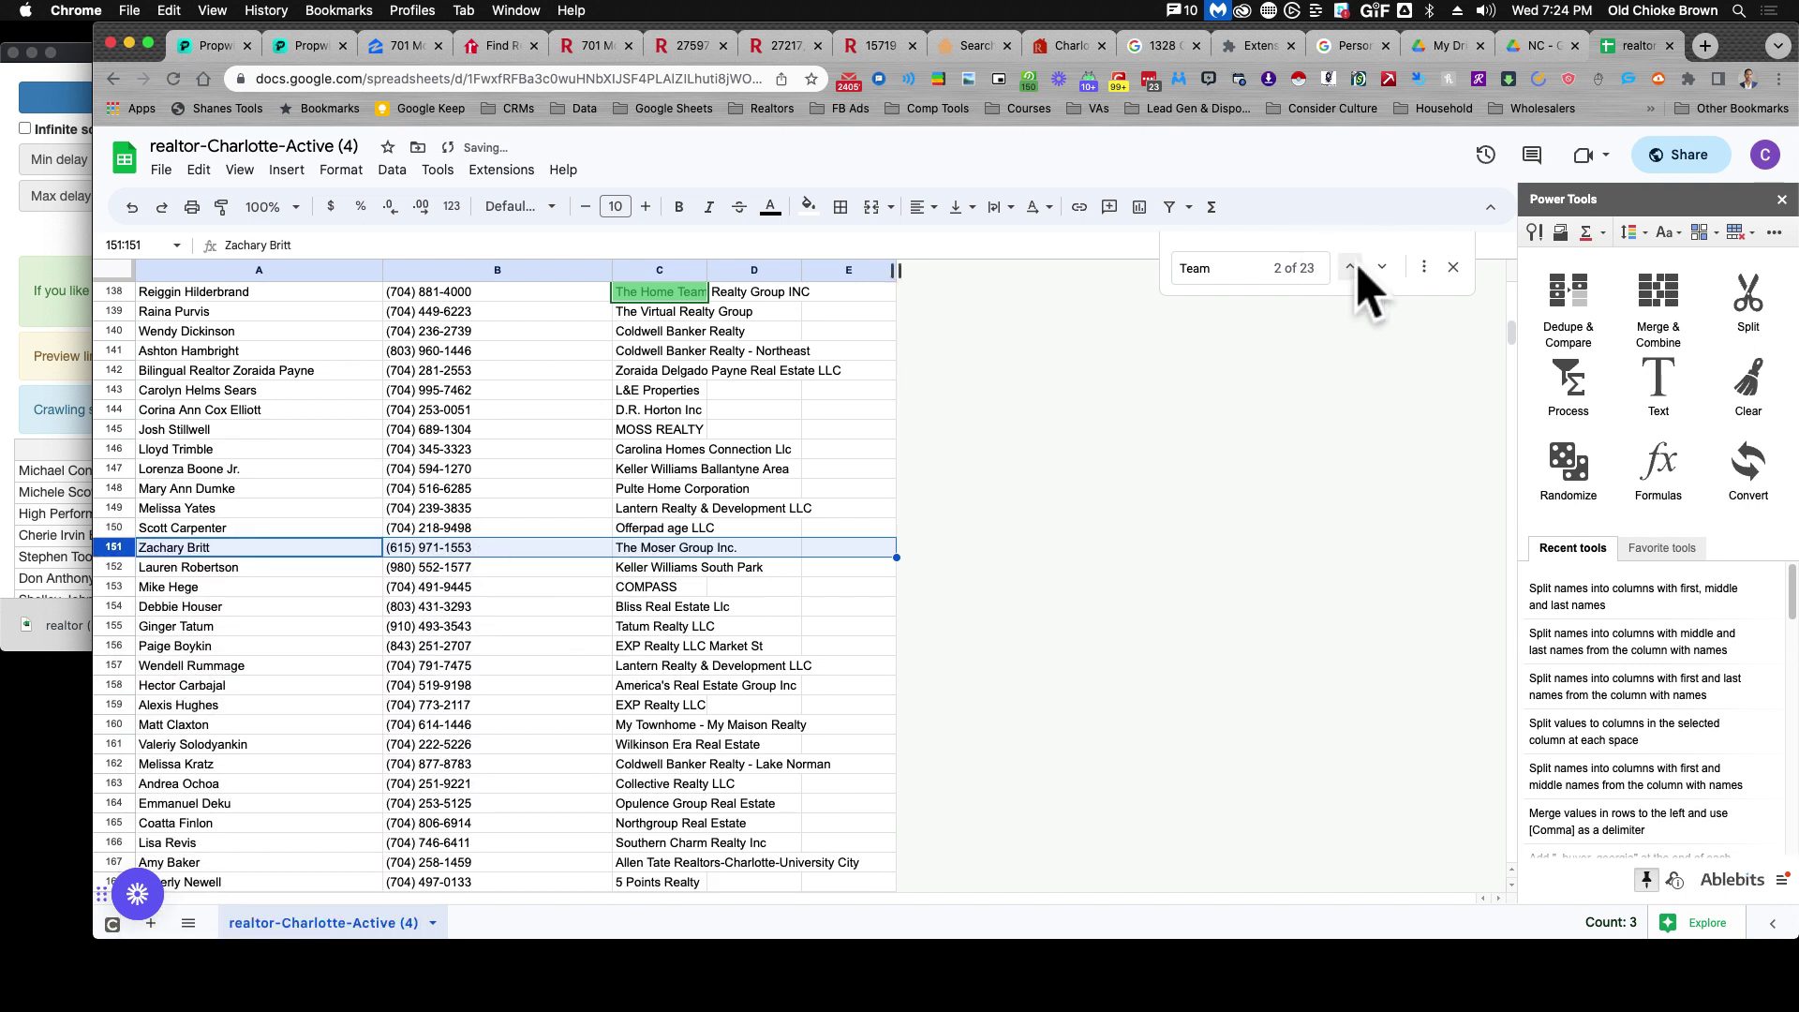
left_click(1381, 269)
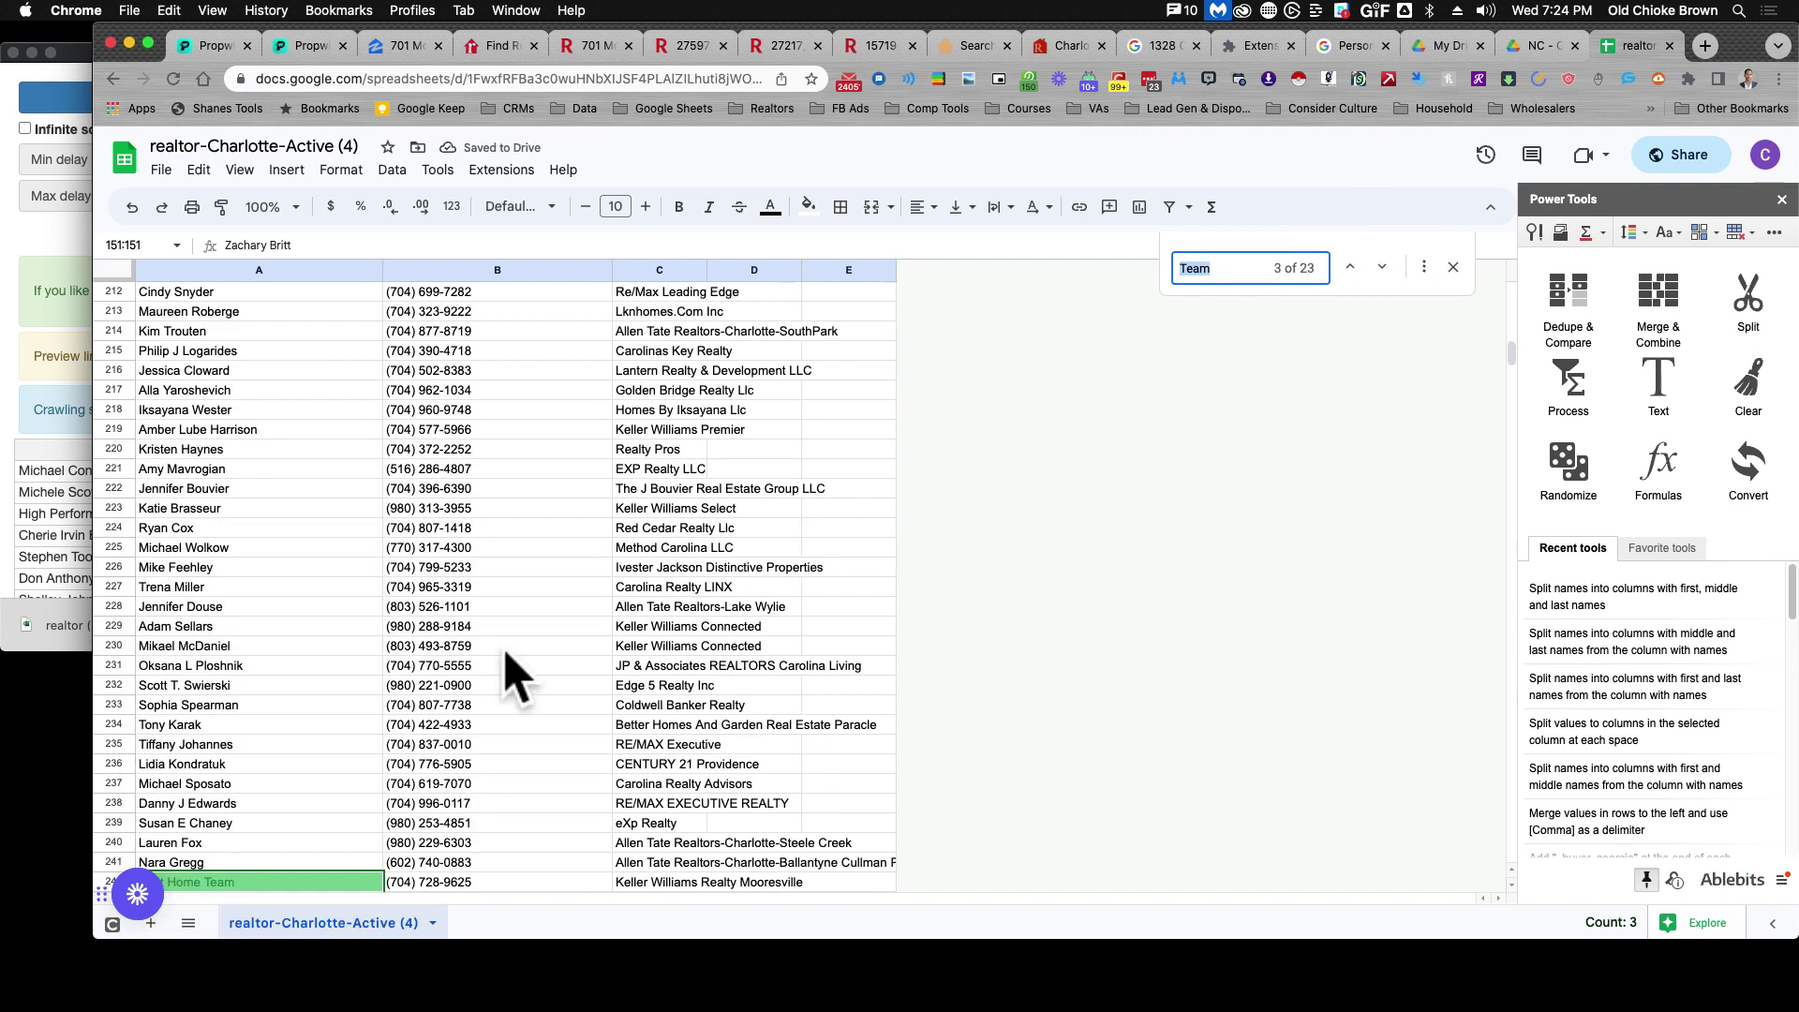
scroll(374, 679, "down", 5)
left_click(114, 626)
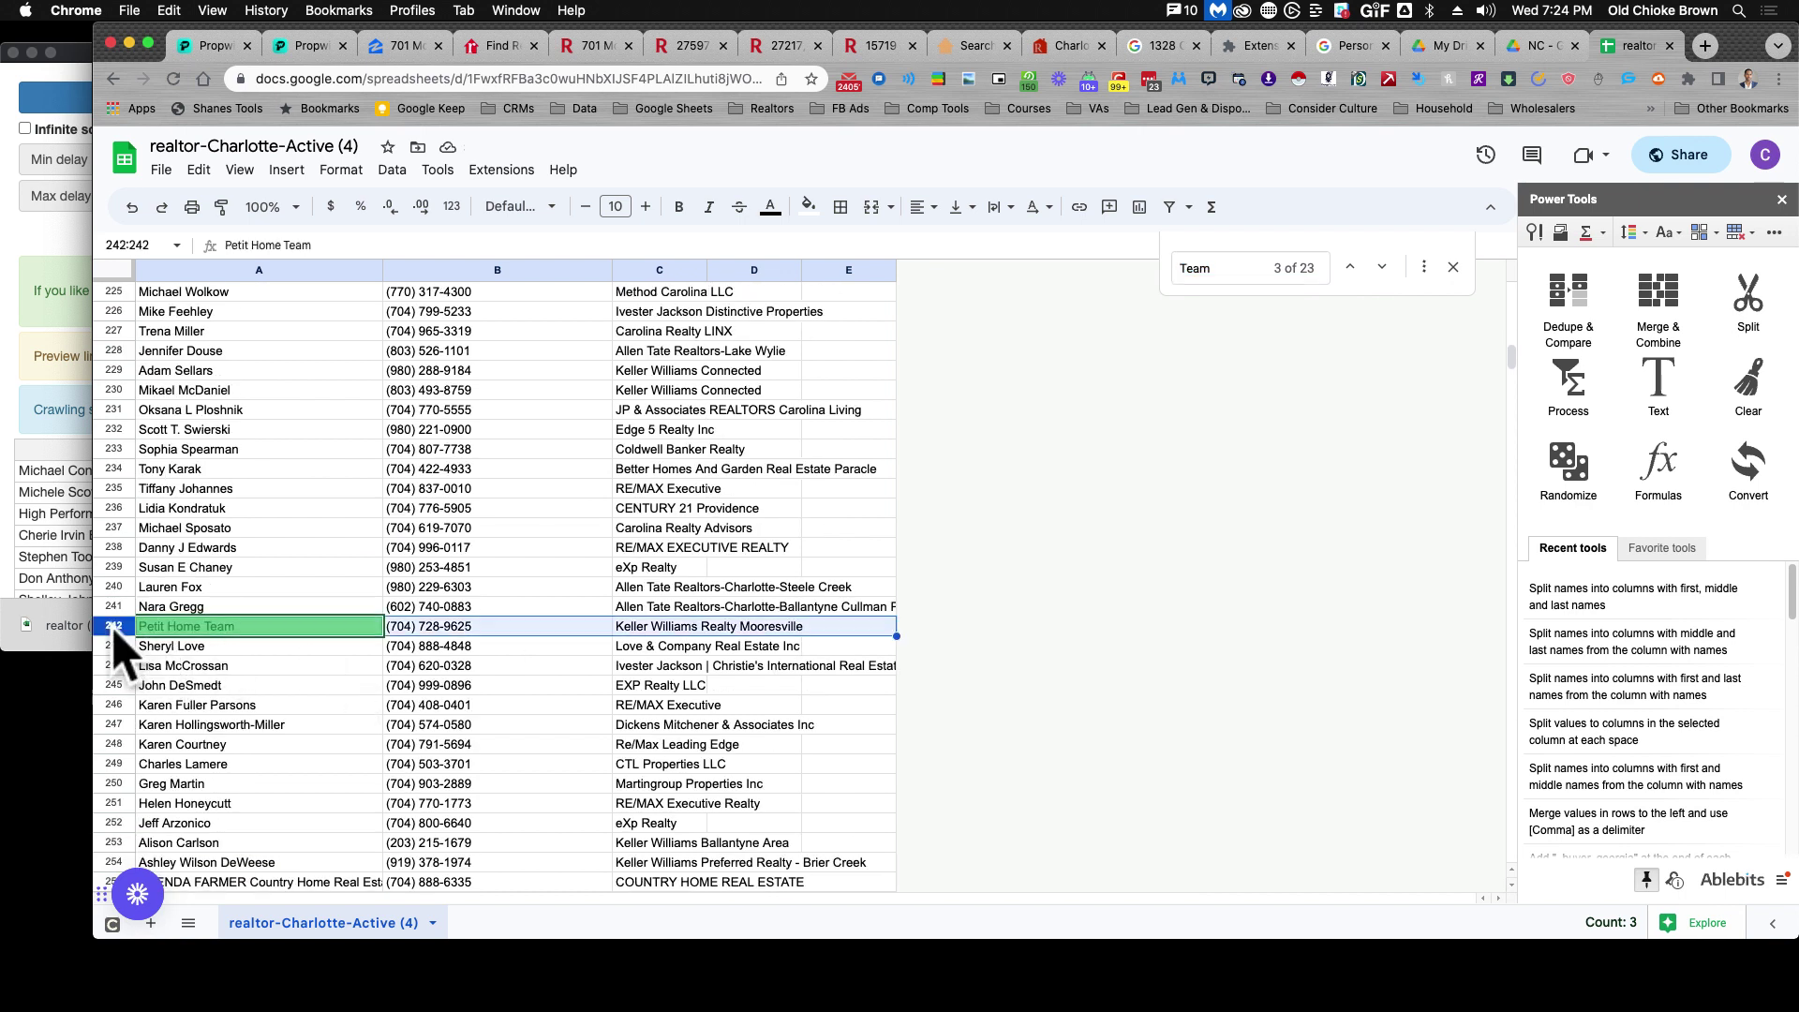
right_click(113, 626)
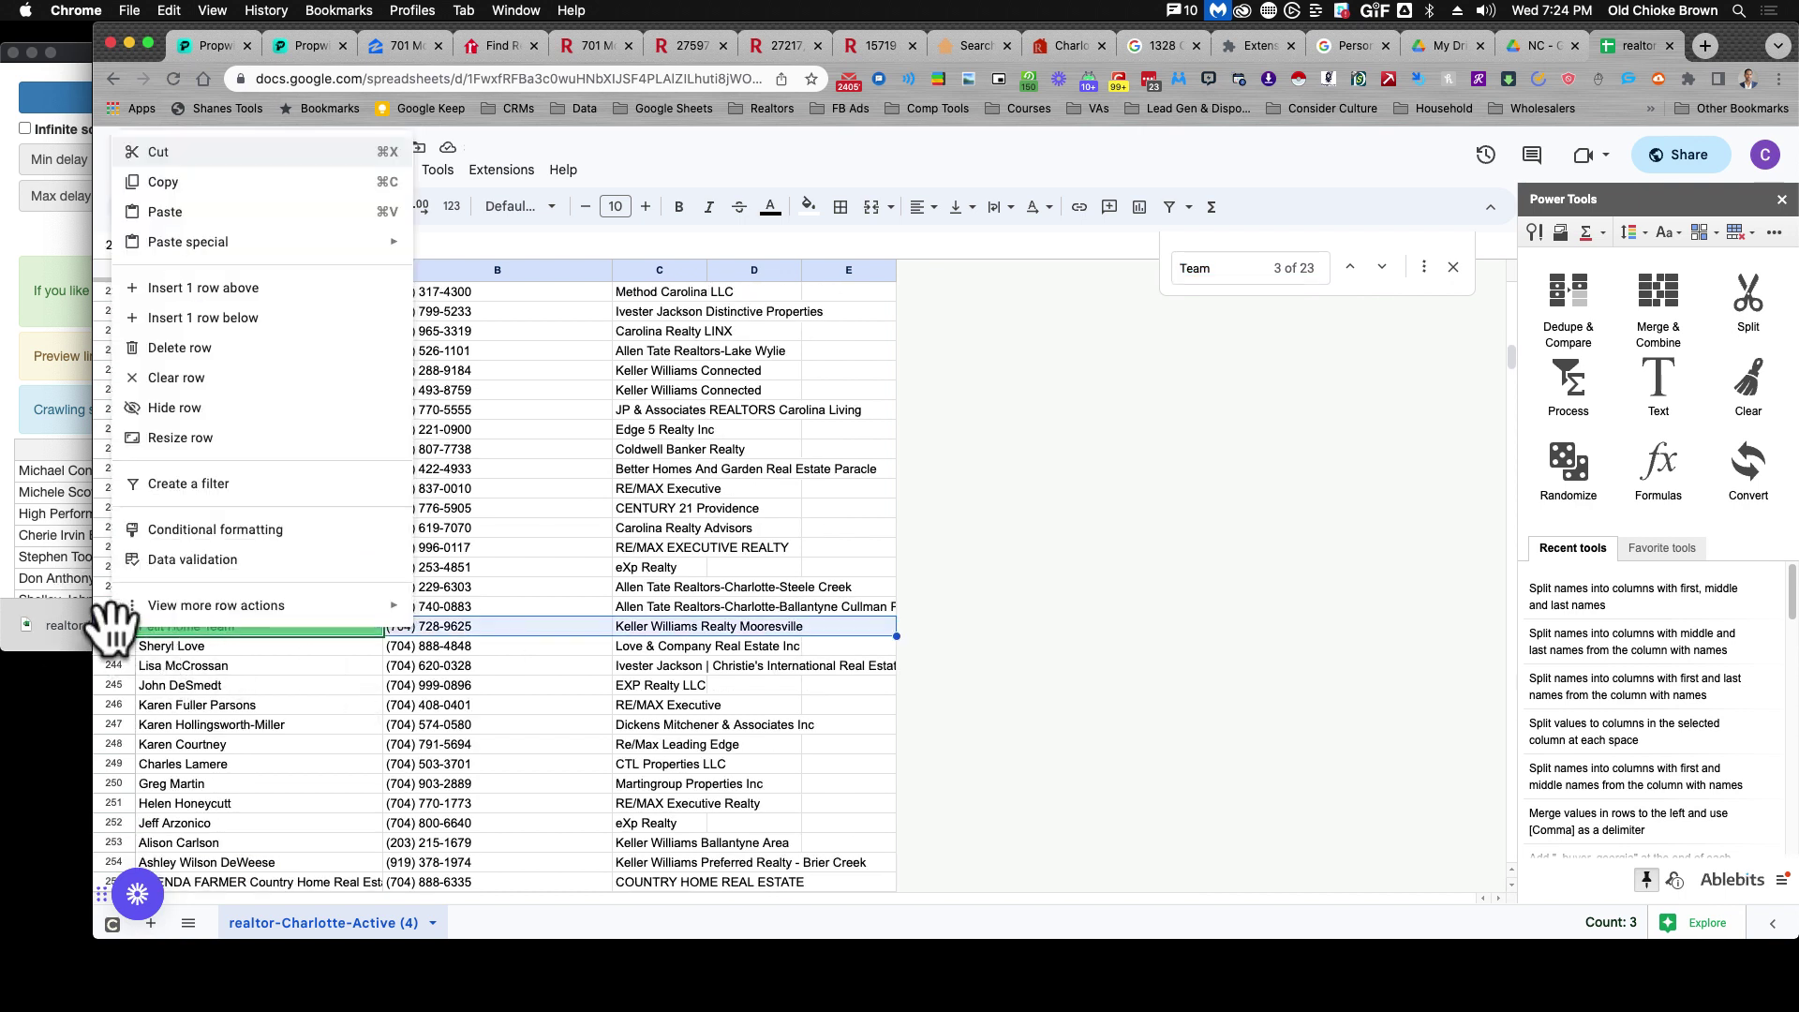
left_click(179, 348)
Remove the 'Carolinas Realty TEAM LKN Properties' suffix from the name in A268.
left_click(1380, 268)
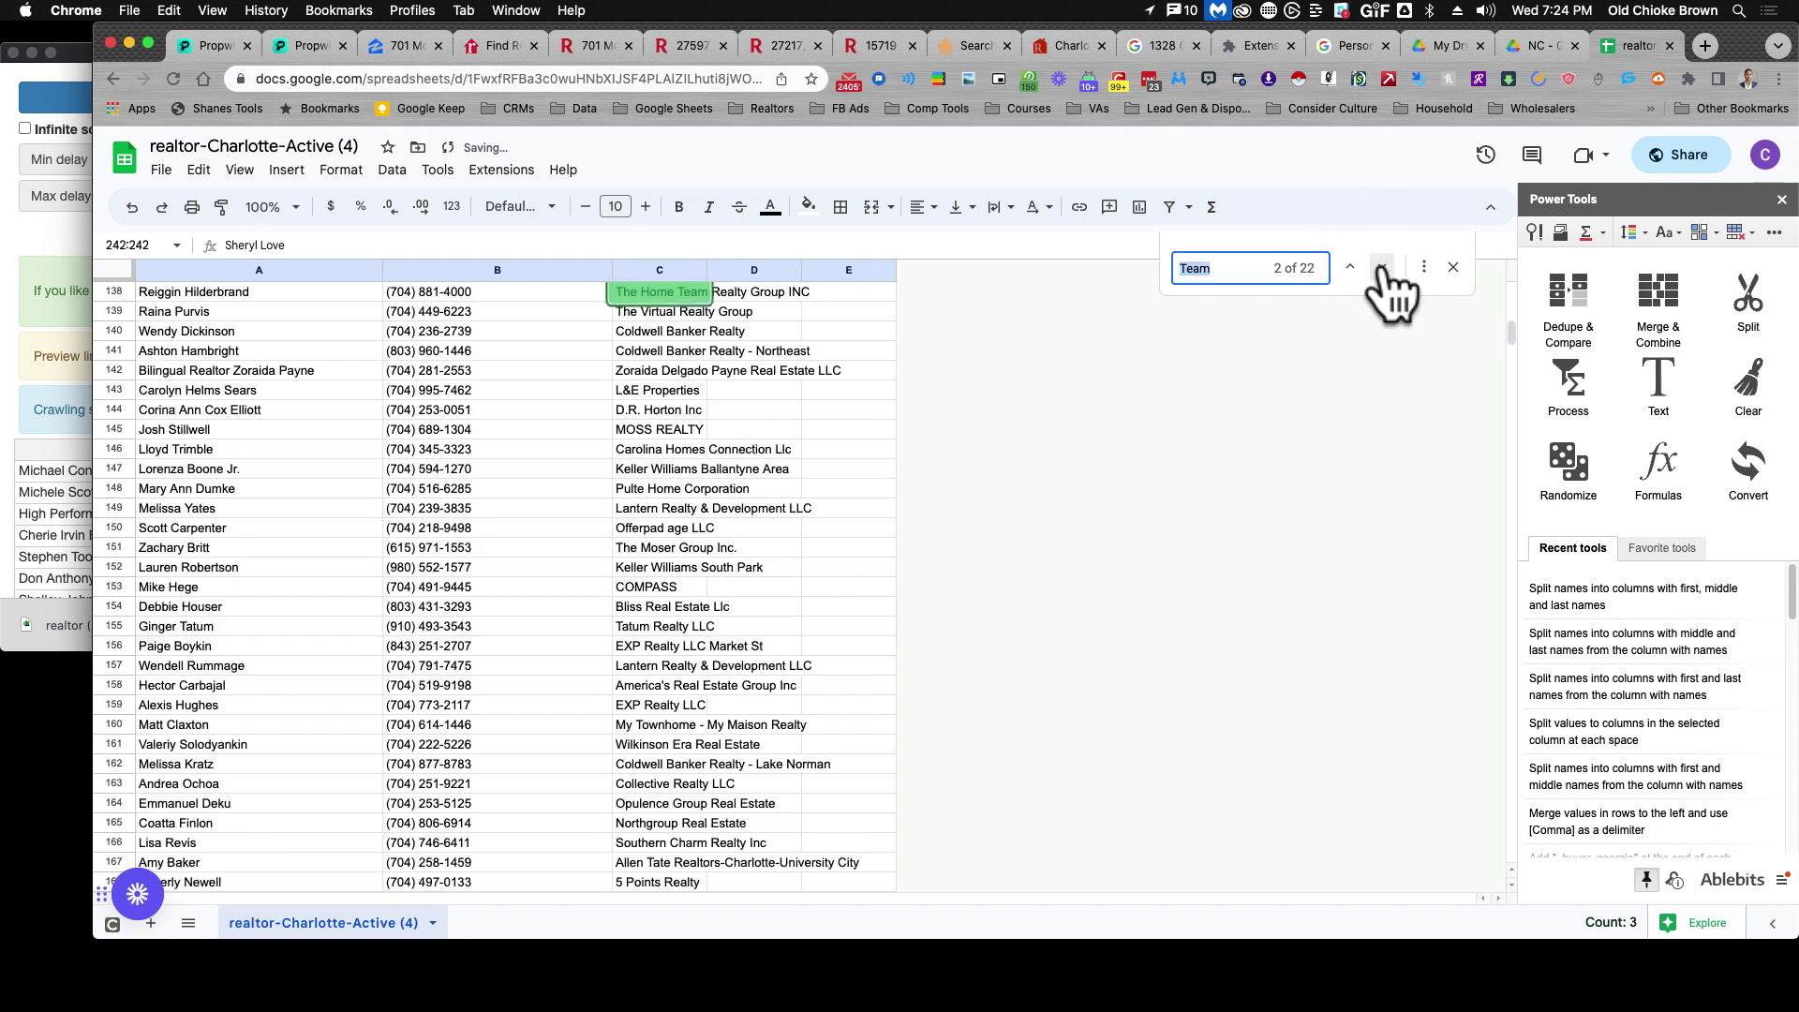
left_click(1381, 268)
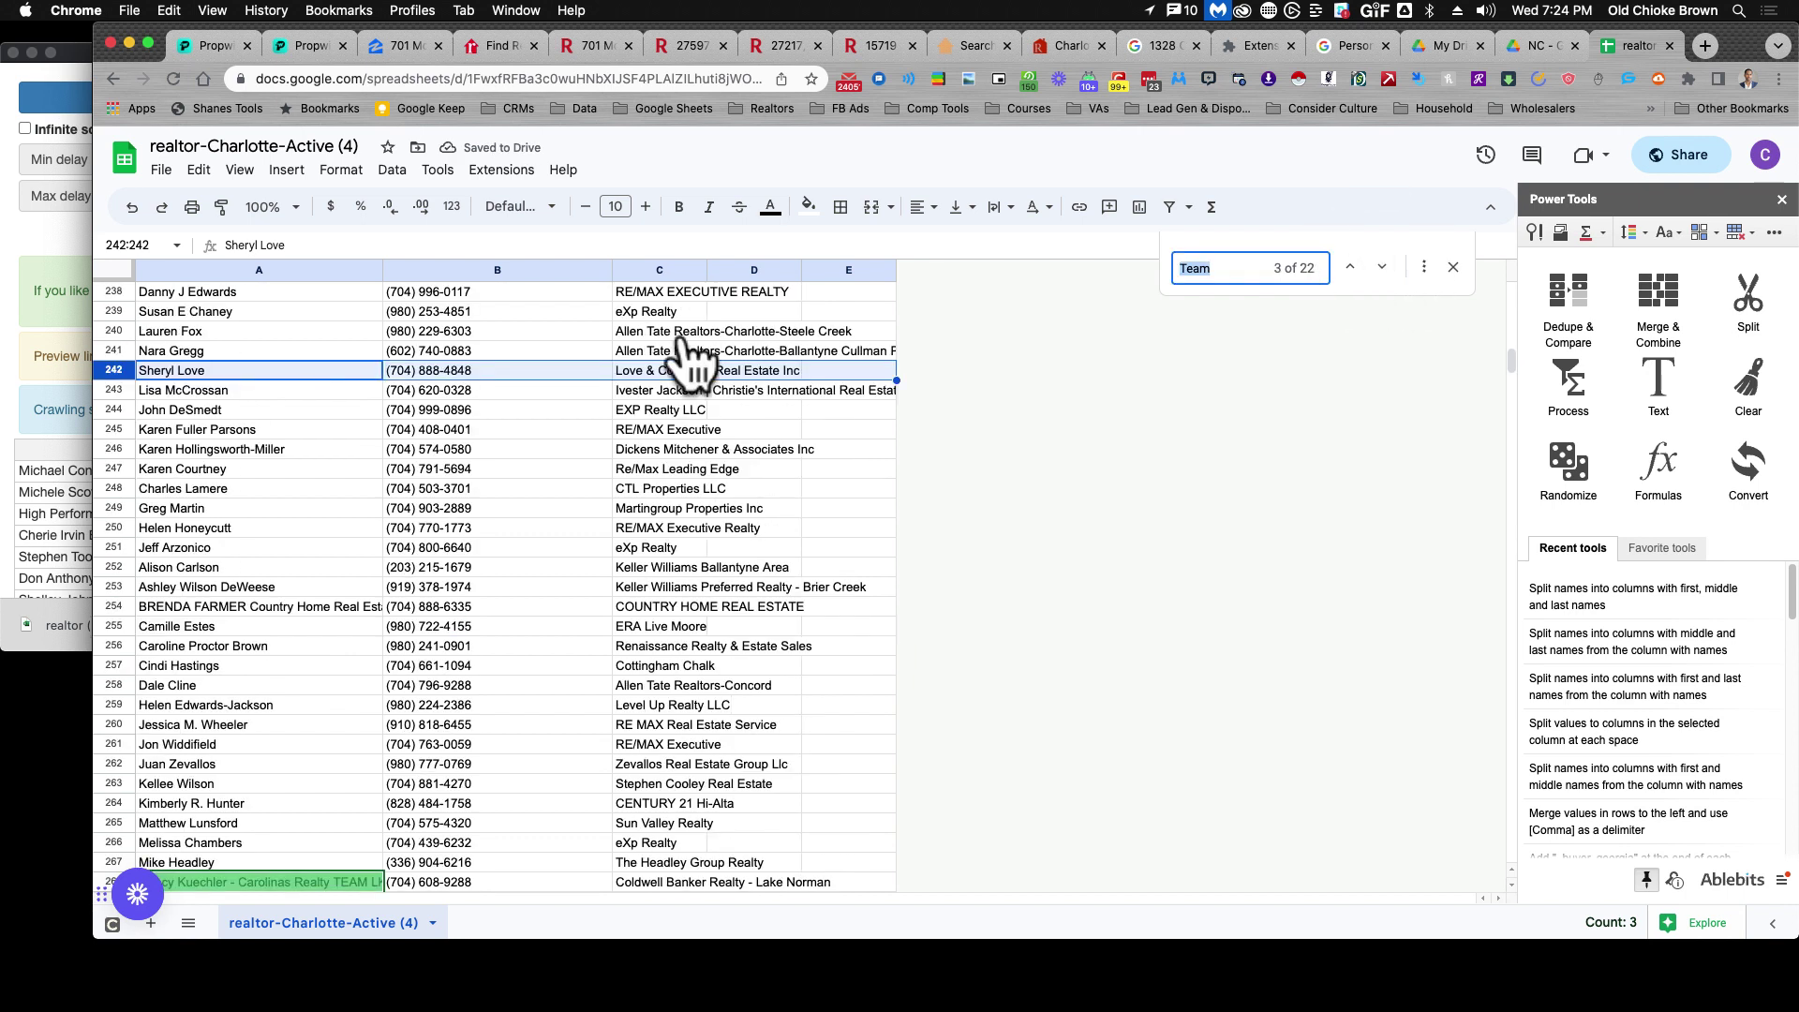
scroll(703, 353, "down", 3)
double_click(281, 763)
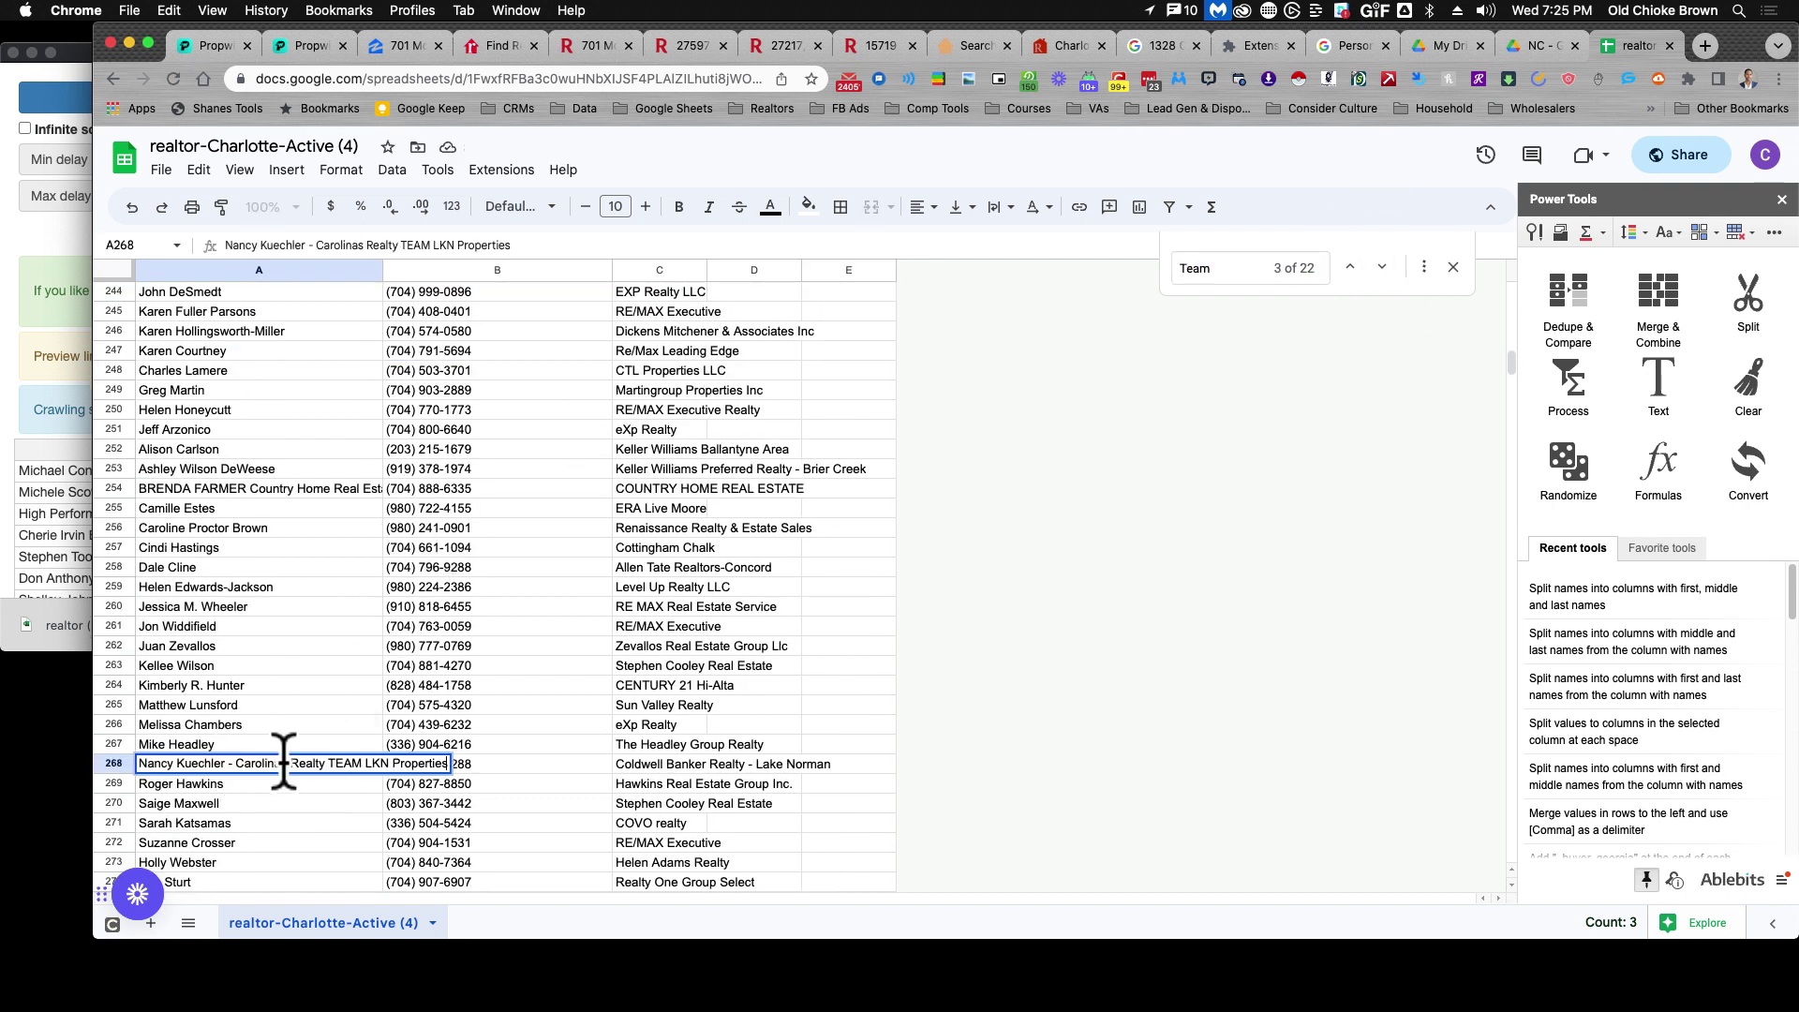
left_click_drag(229, 763, 447, 763)
key("BackSpace")
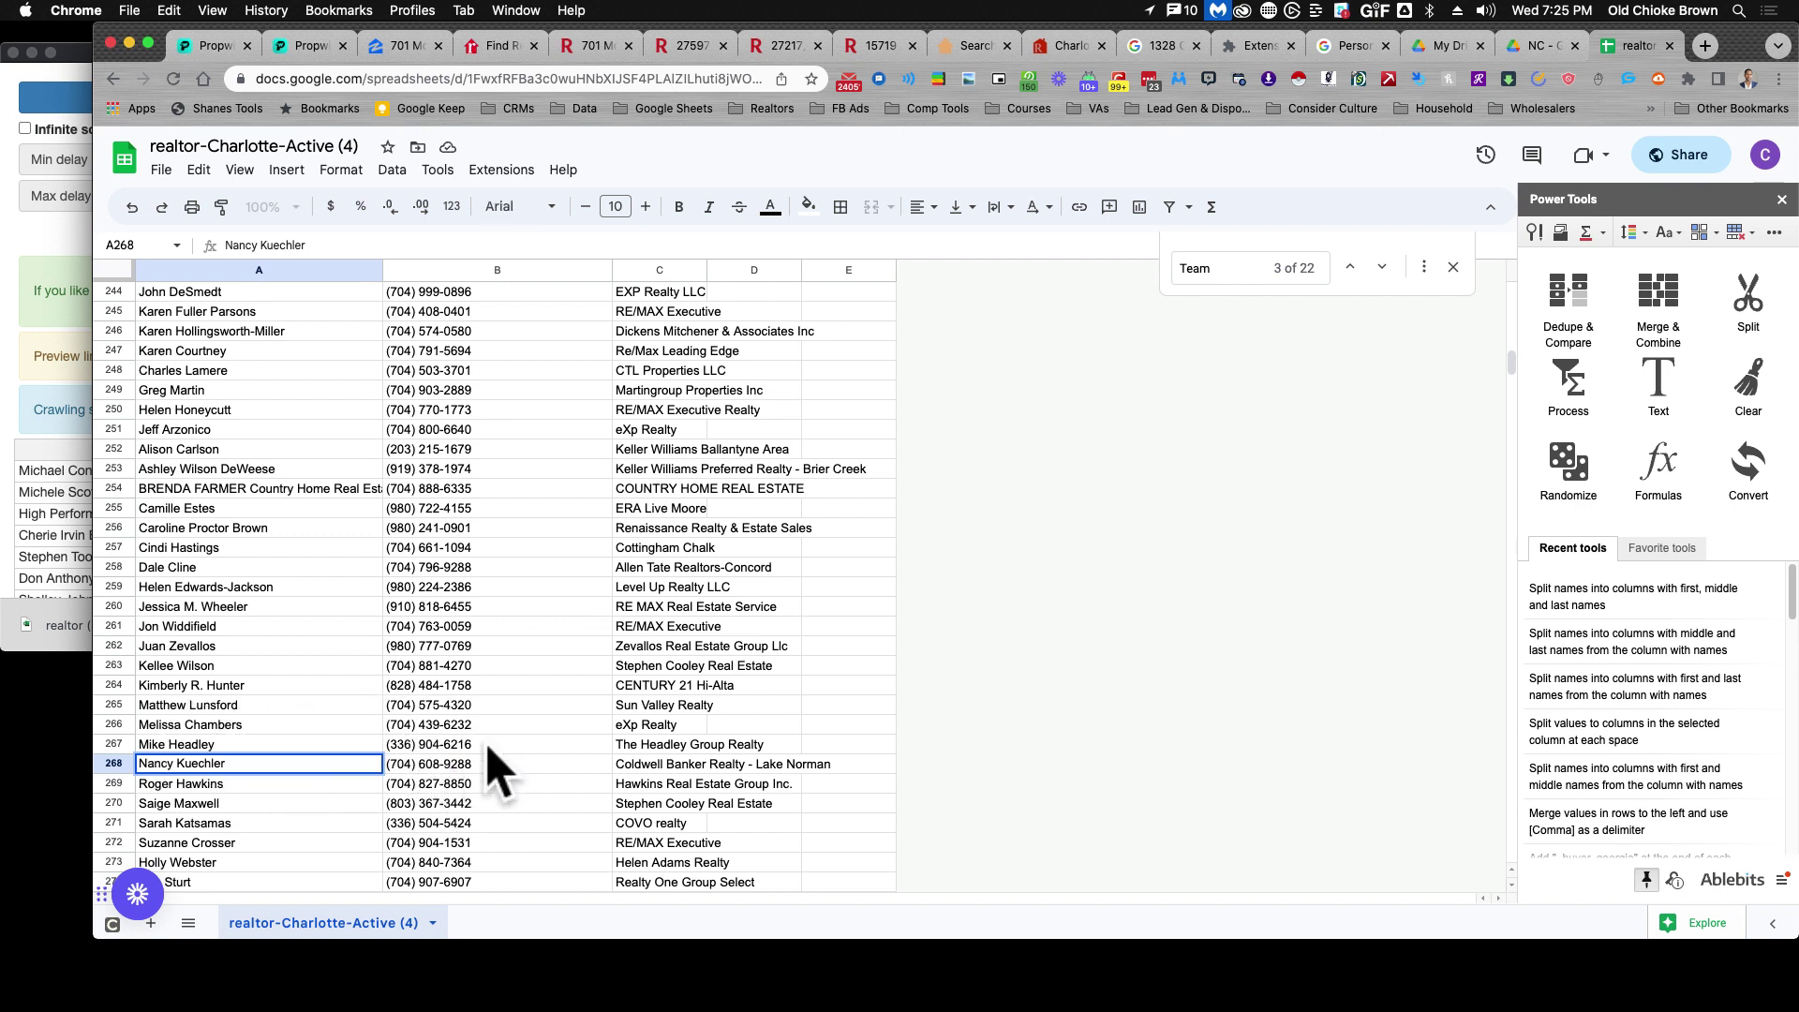
left_click(1382, 267)
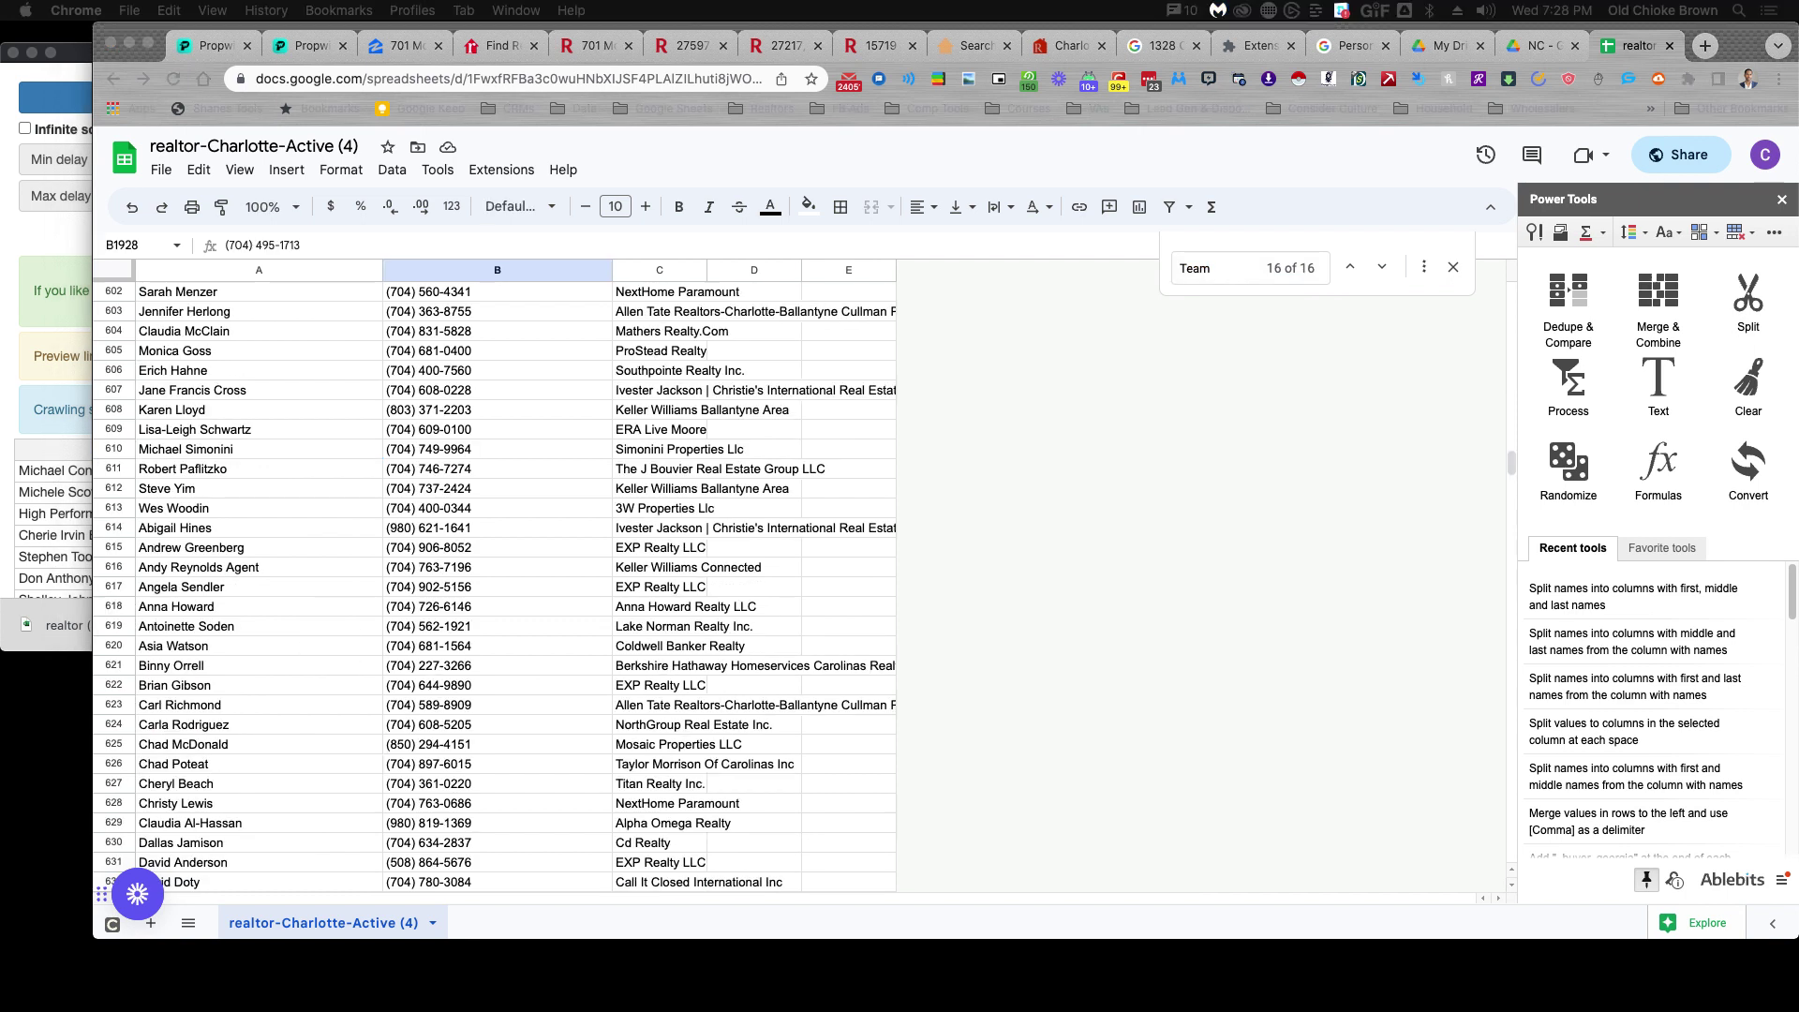
scroll(496, 588, "up", 20)
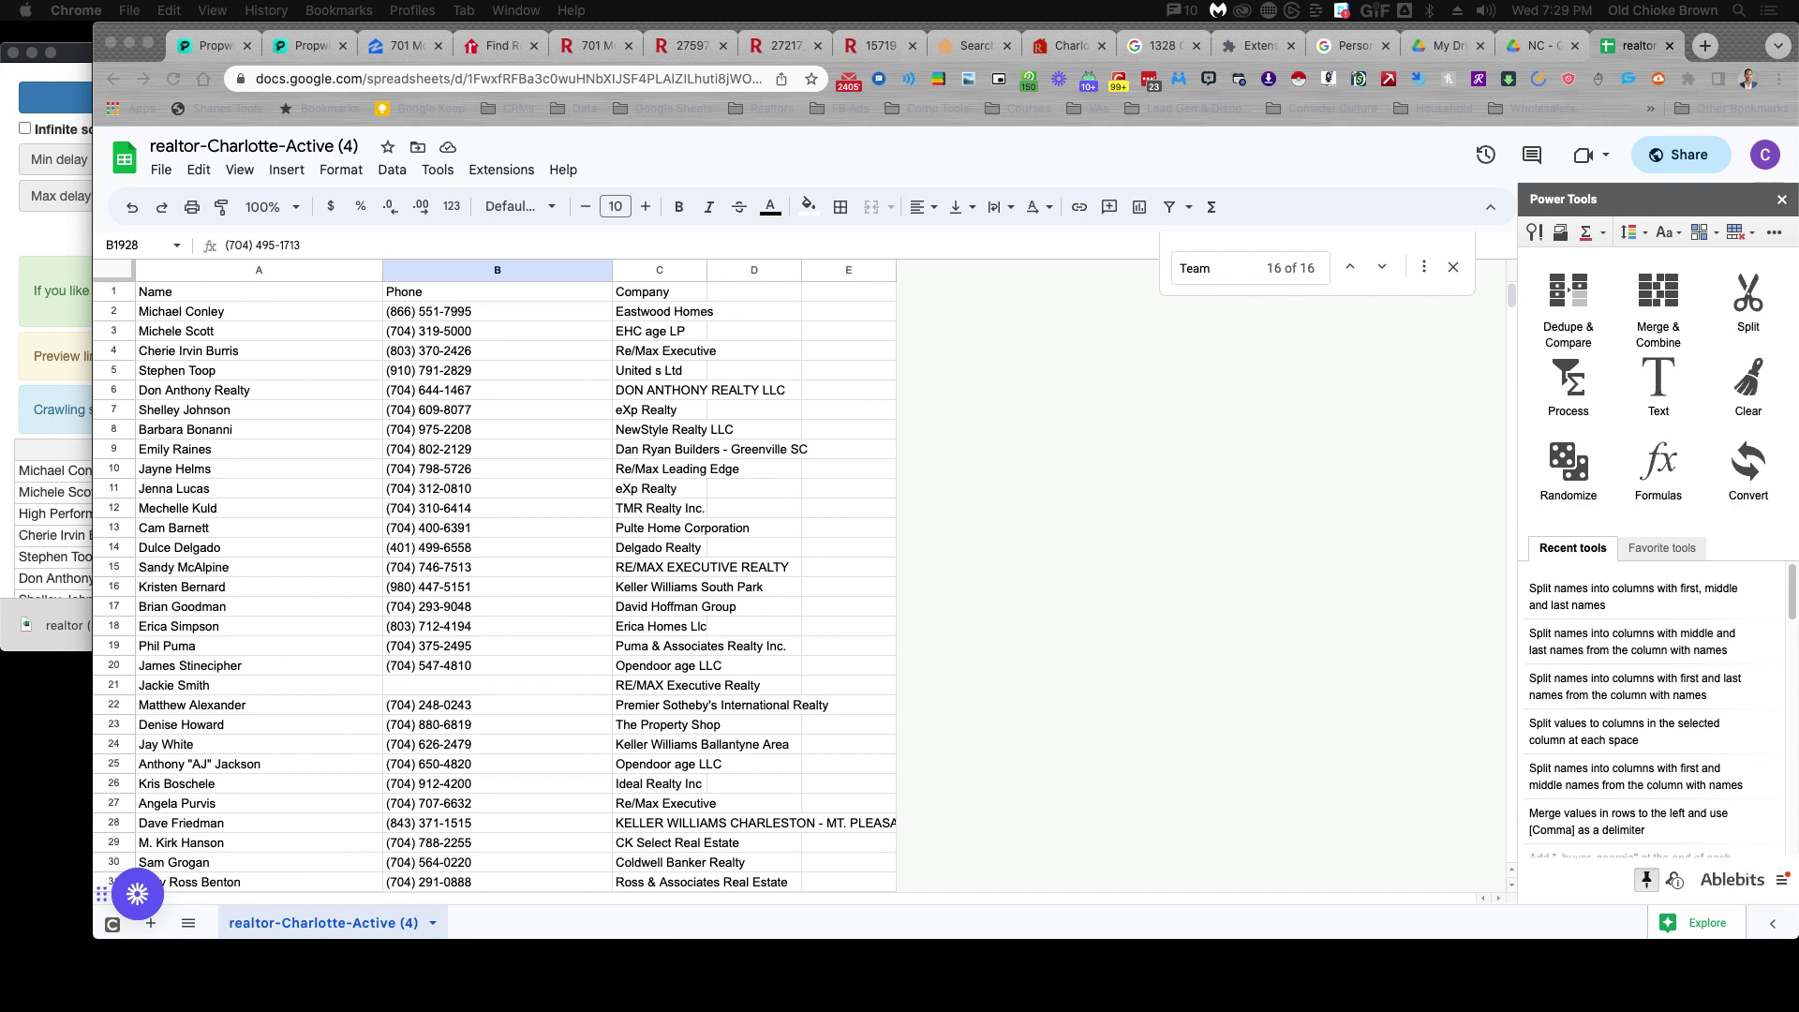
Select column A (Name) and open Extensions > Add-ons > Get add-ons.
left_click(251, 270)
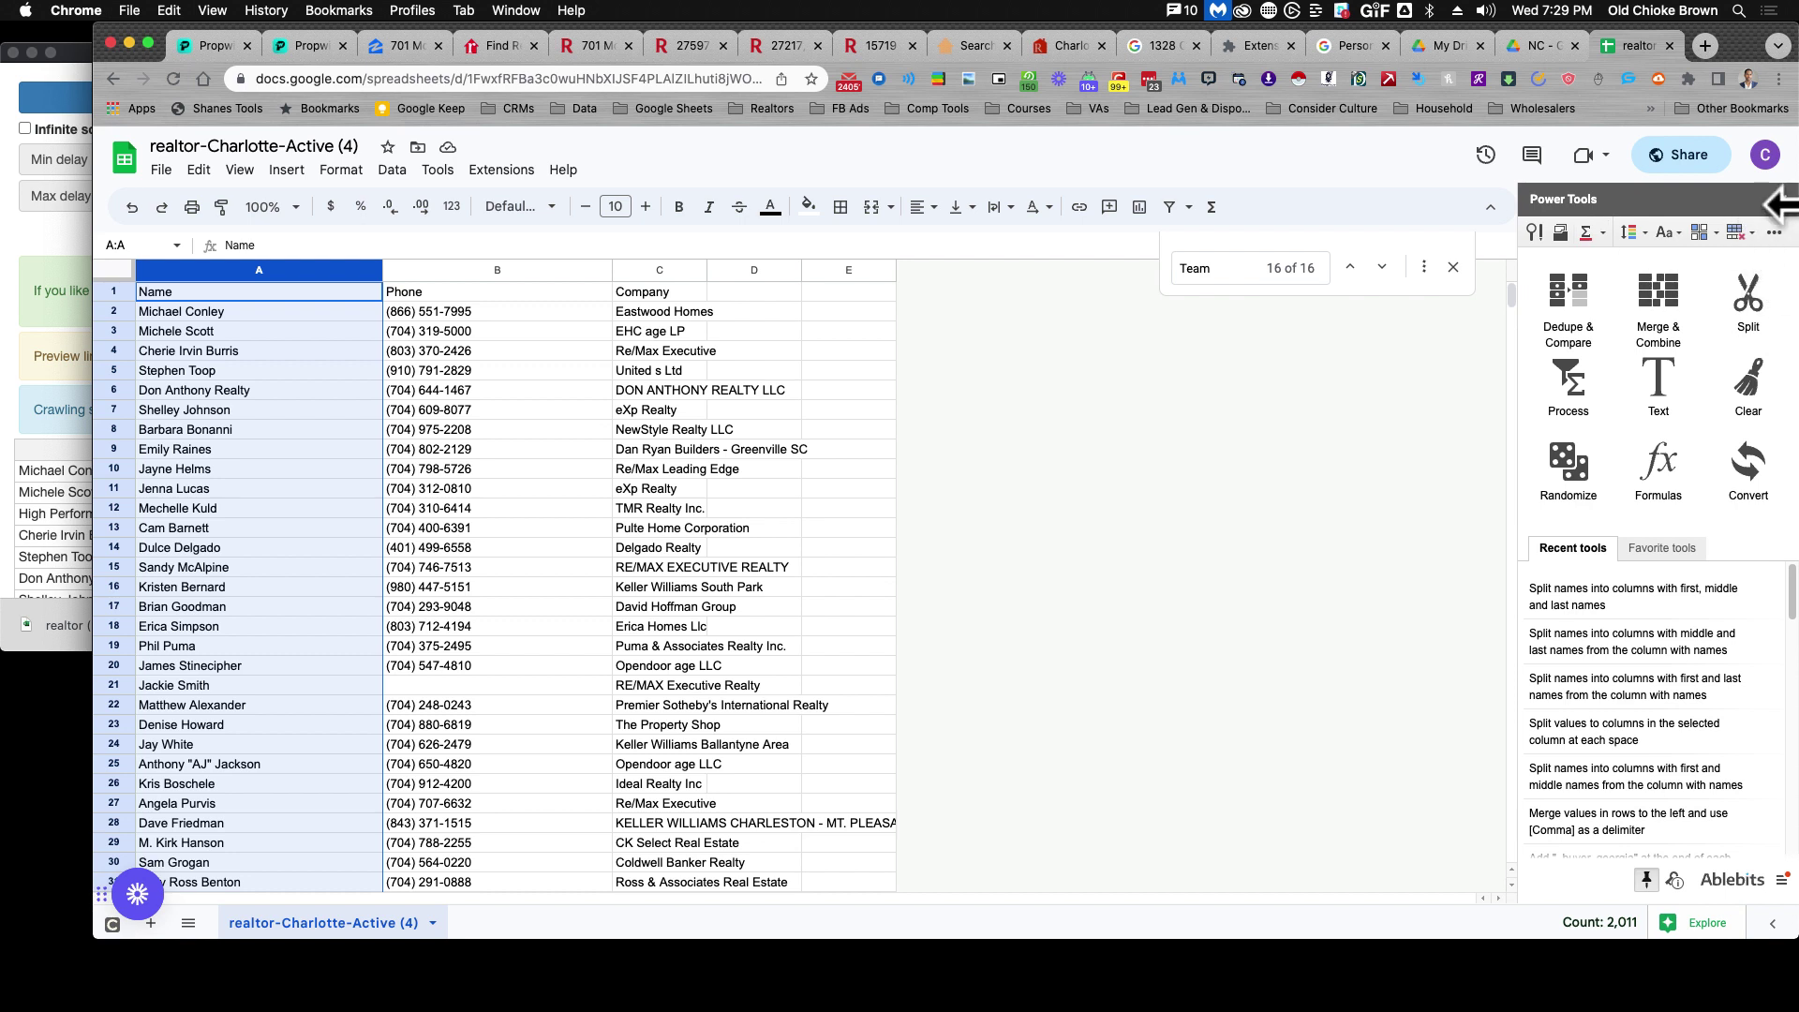
left_click(518, 172)
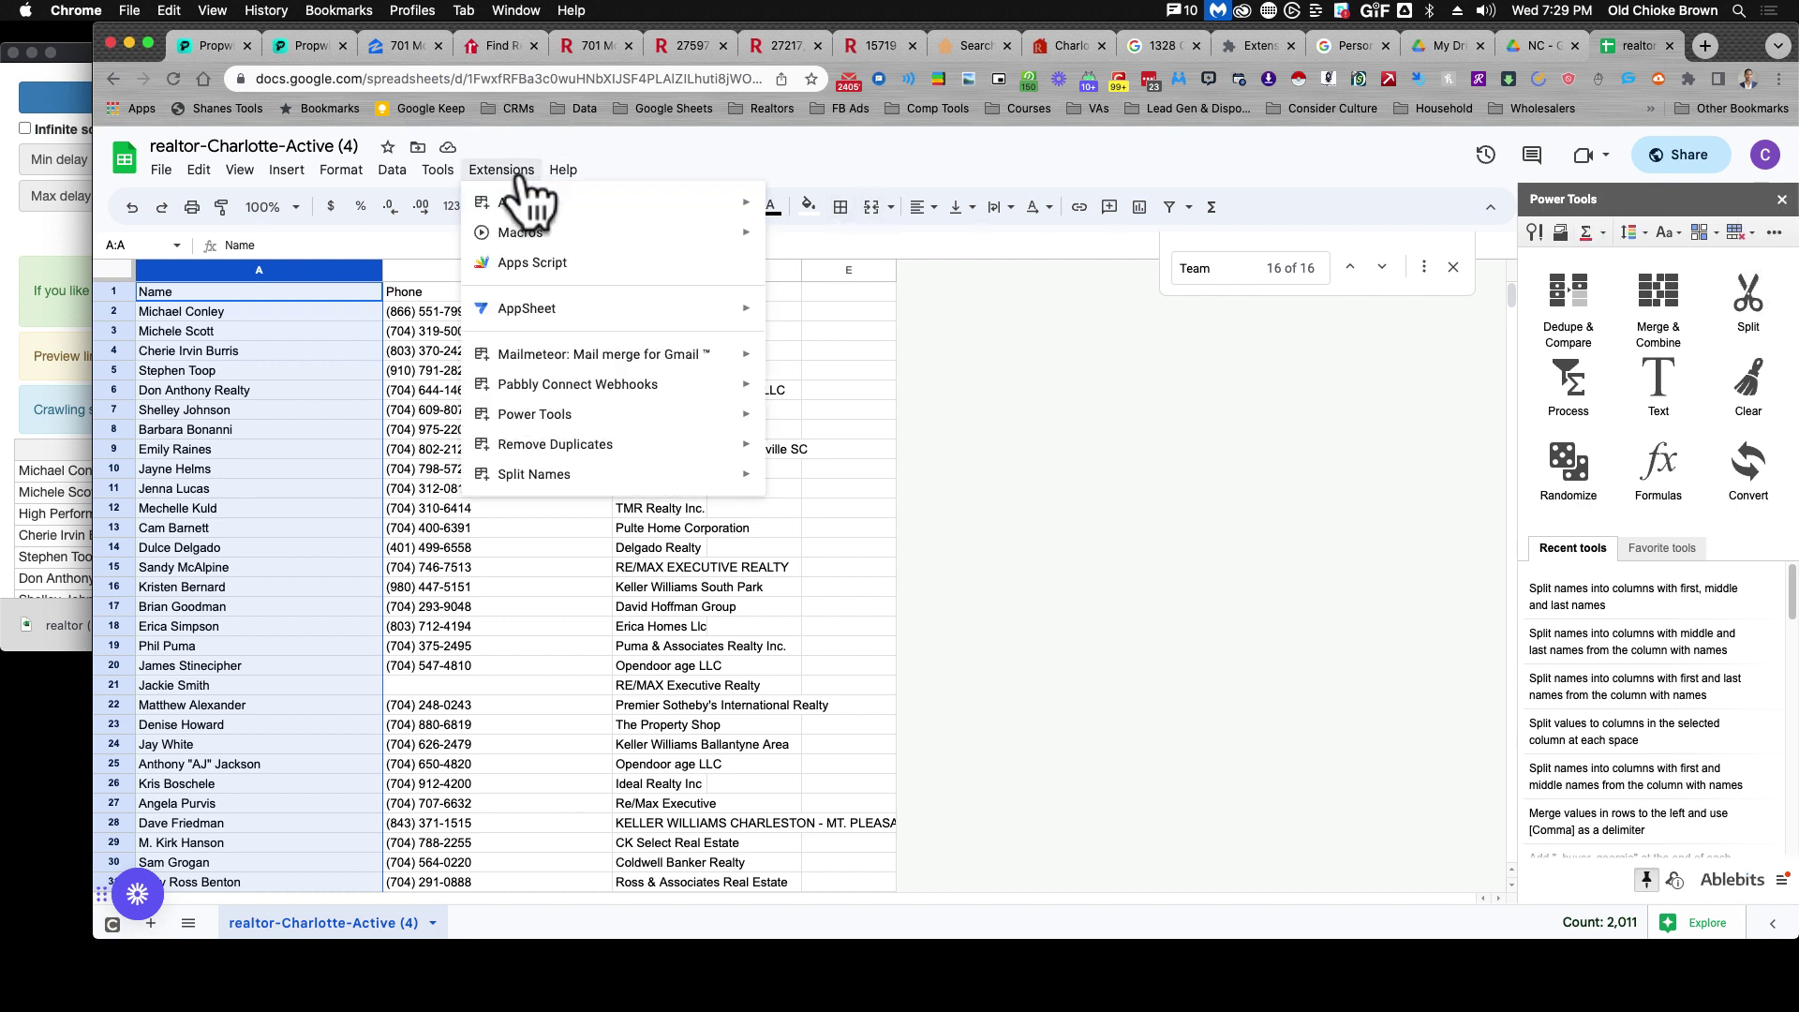
mouse_move(523, 193)
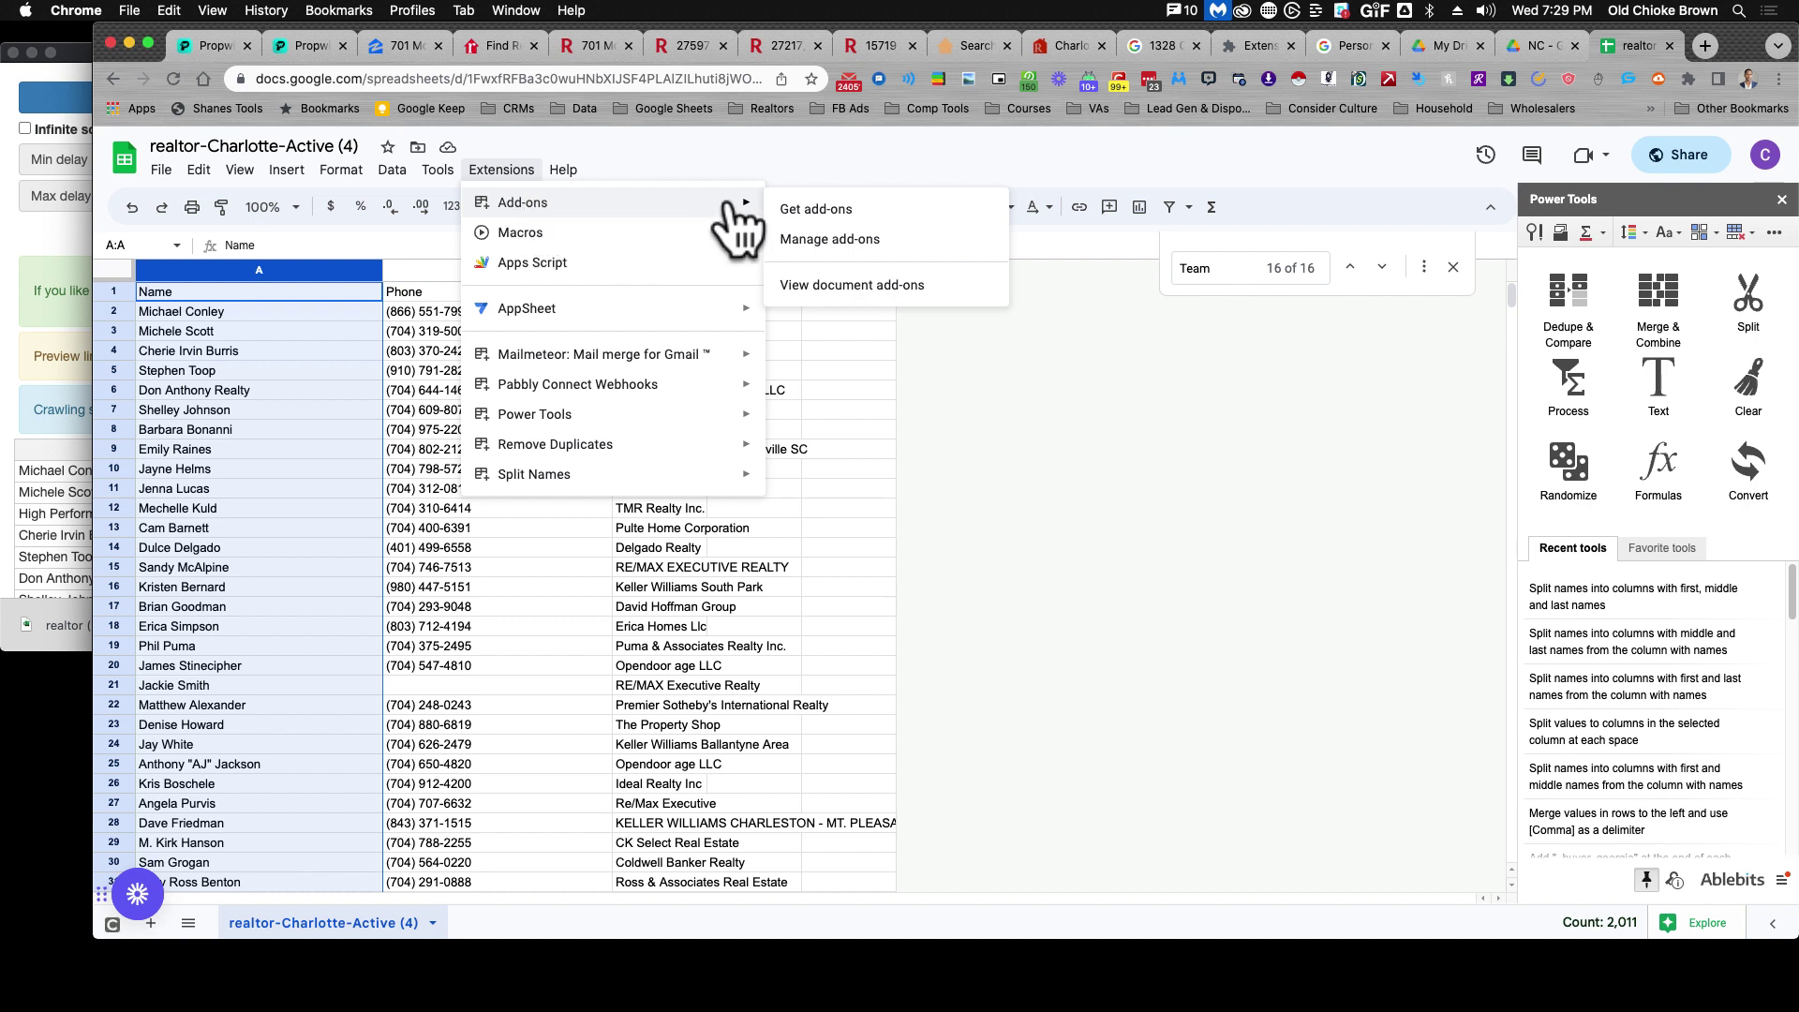
left_click(819, 218)
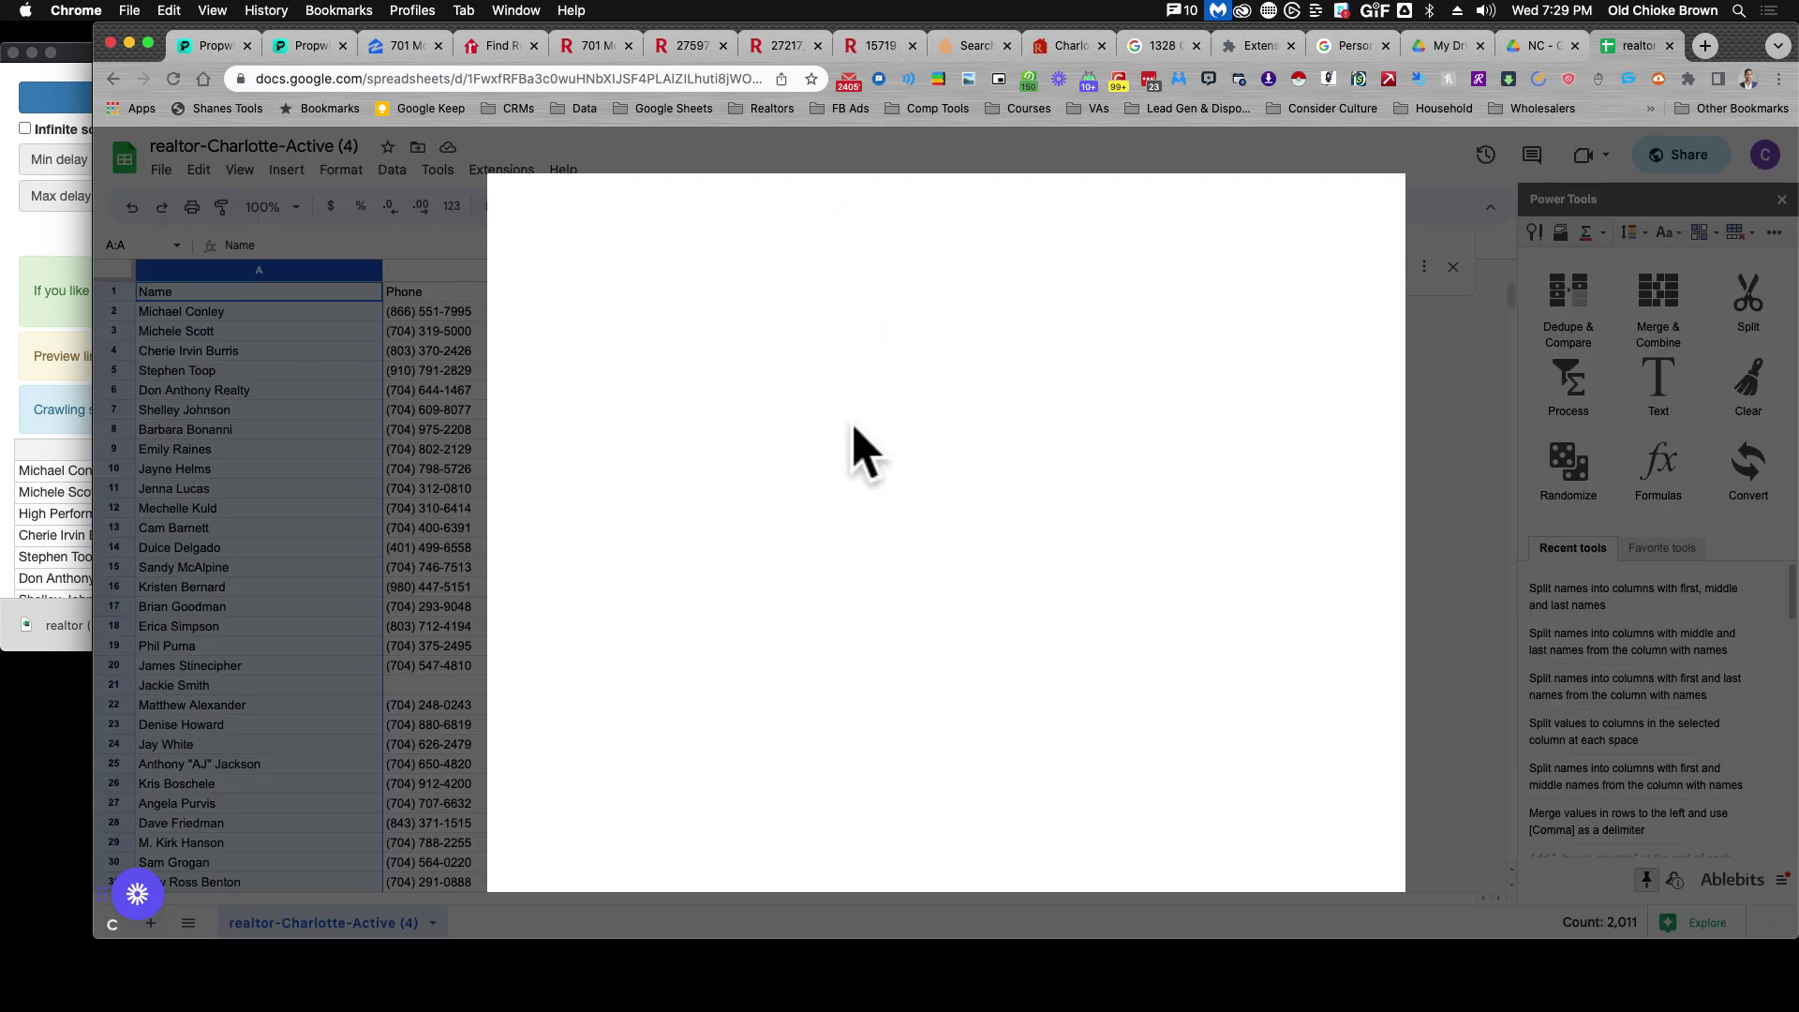
Search the Marketplace for 'power tols', view the installed Power Tools card, then close it.
left_click(1021, 217)
type("power")
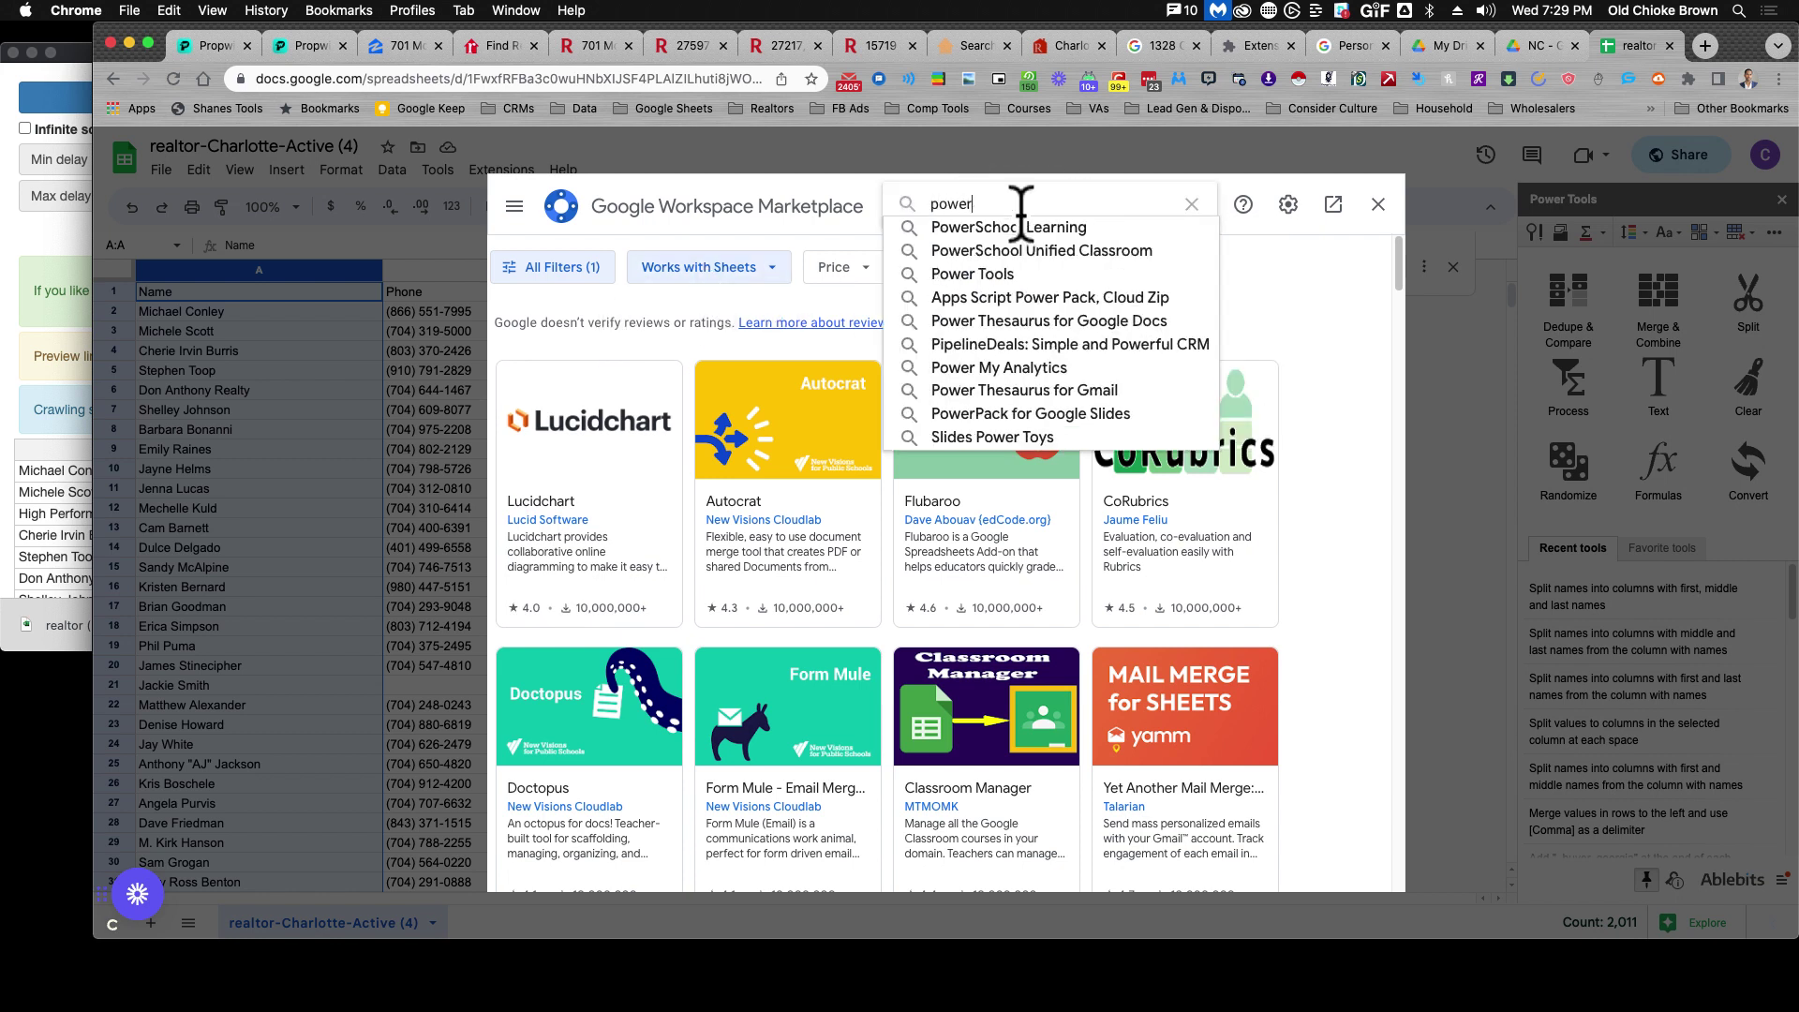
type(" tol")
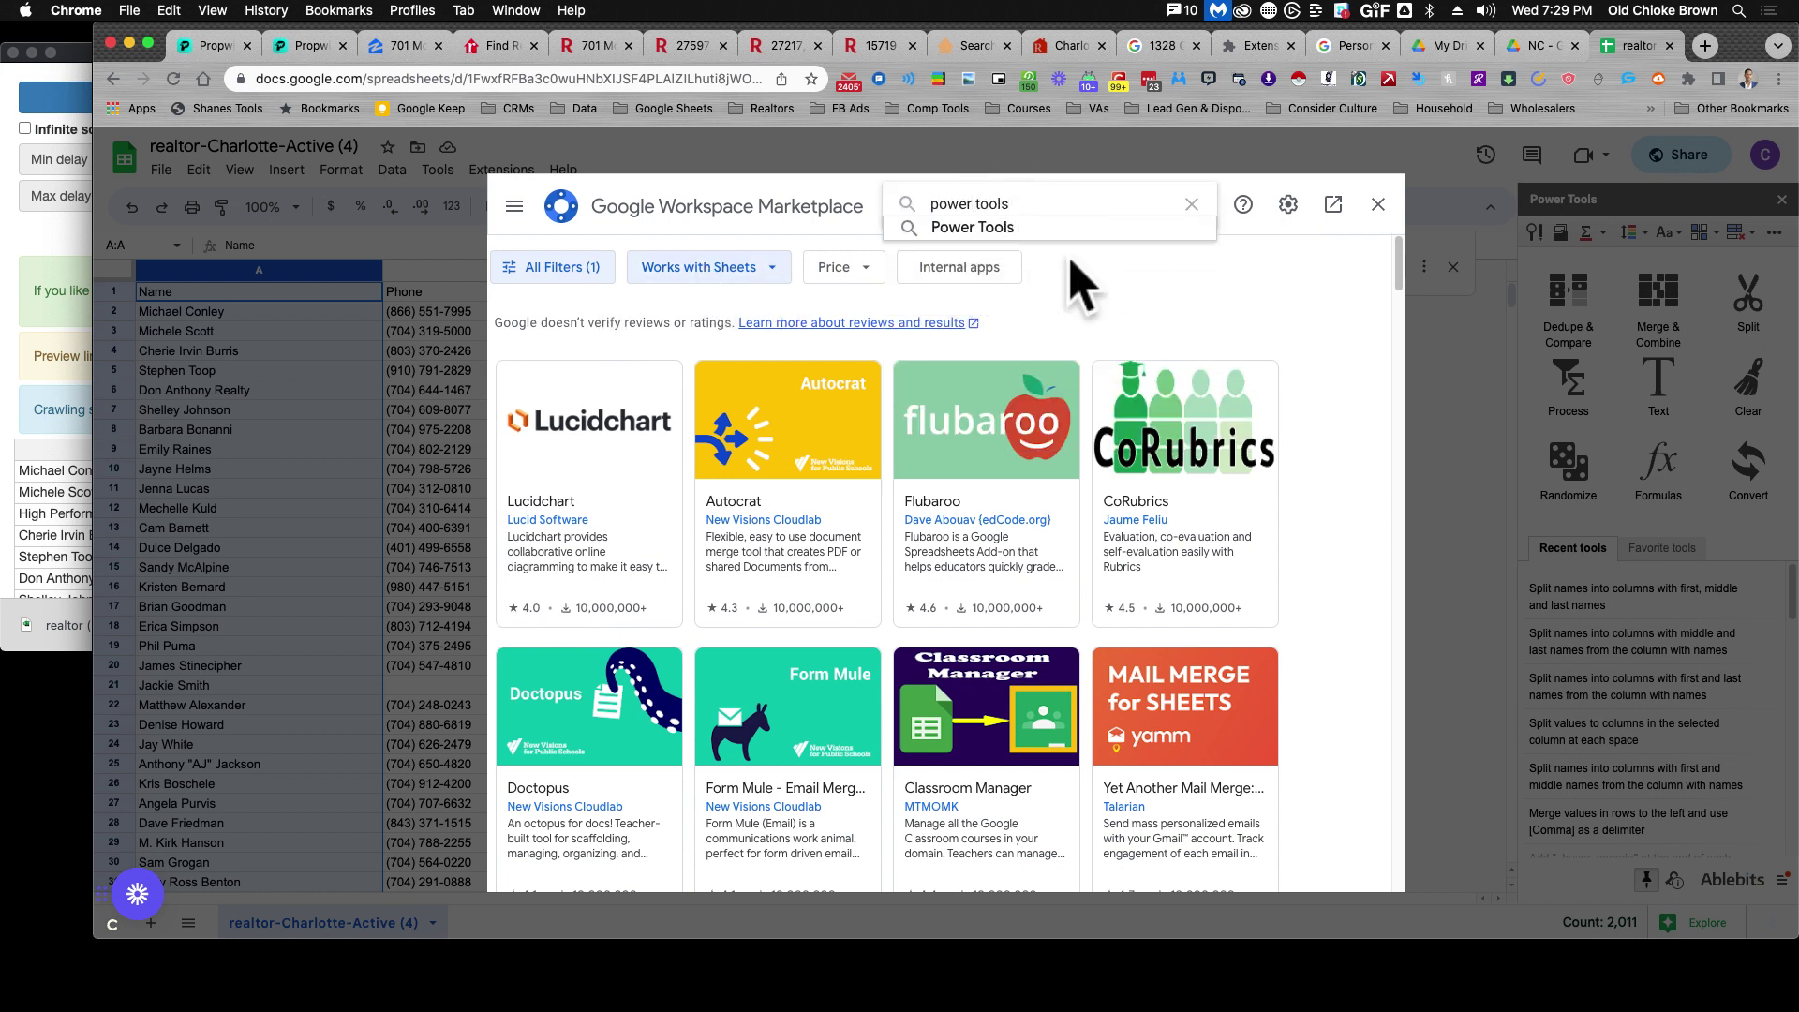
type("s")
left_click(1003, 227)
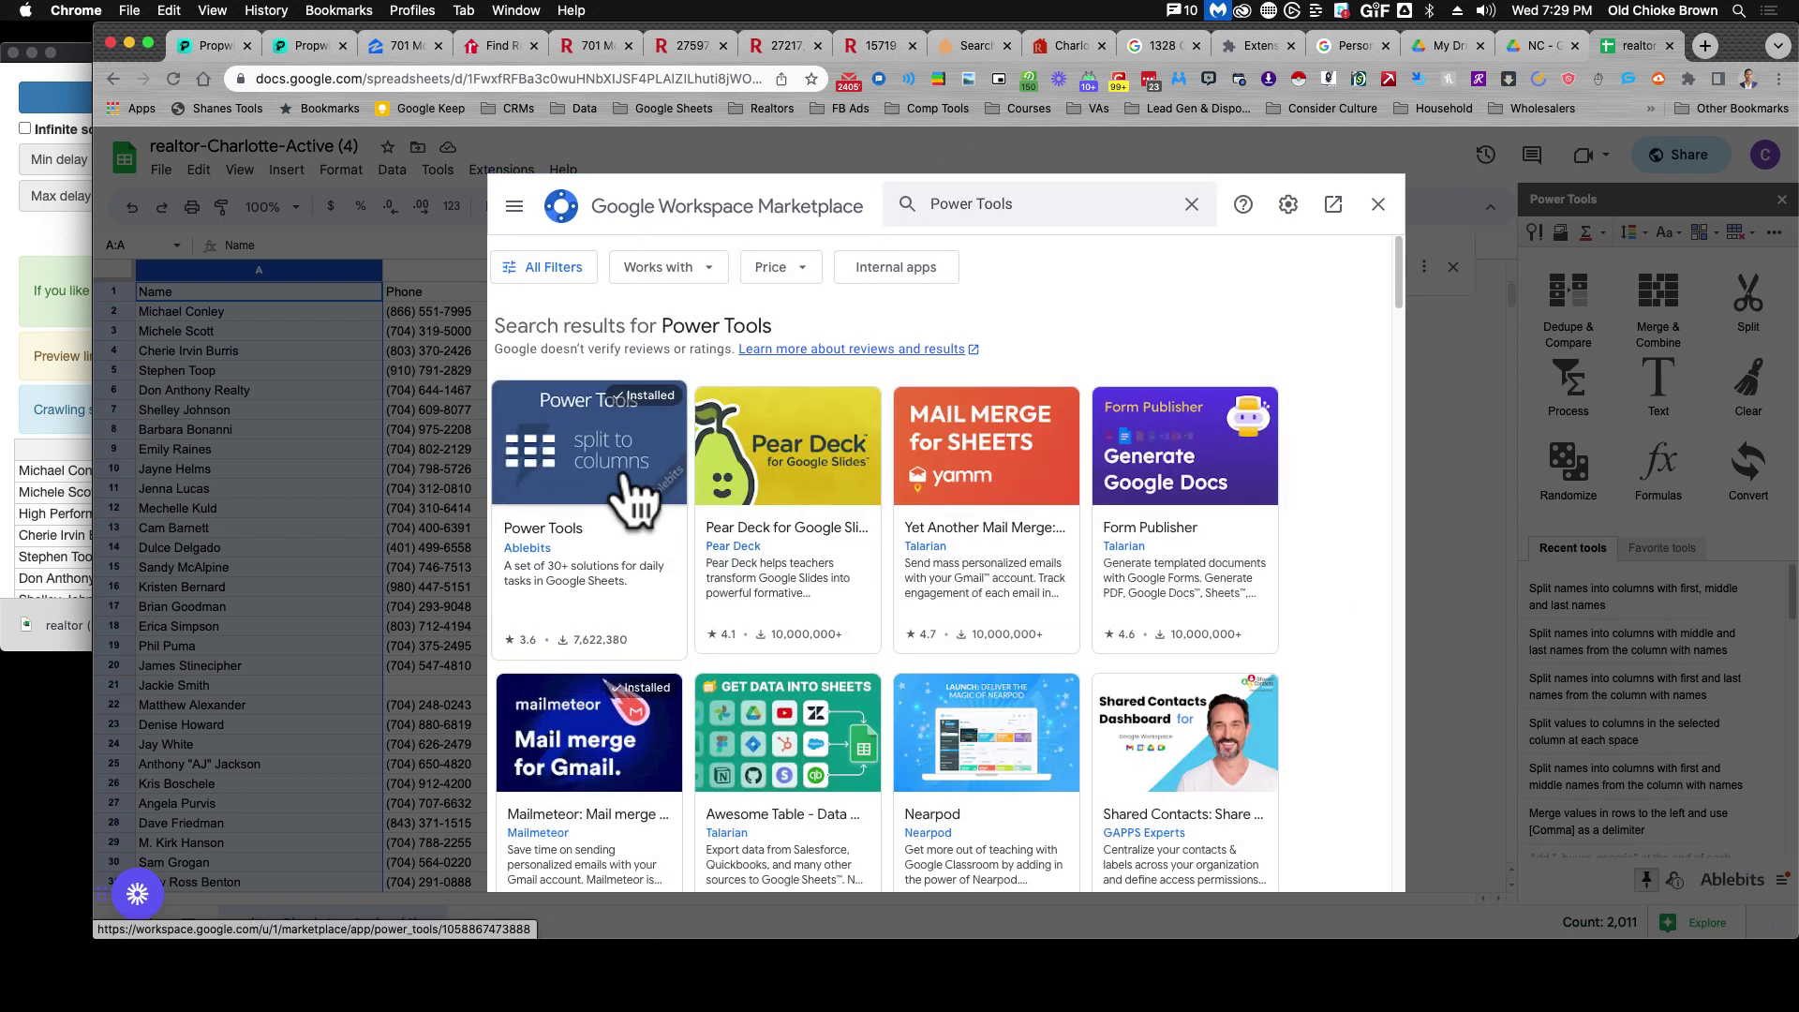
left_click(581, 510)
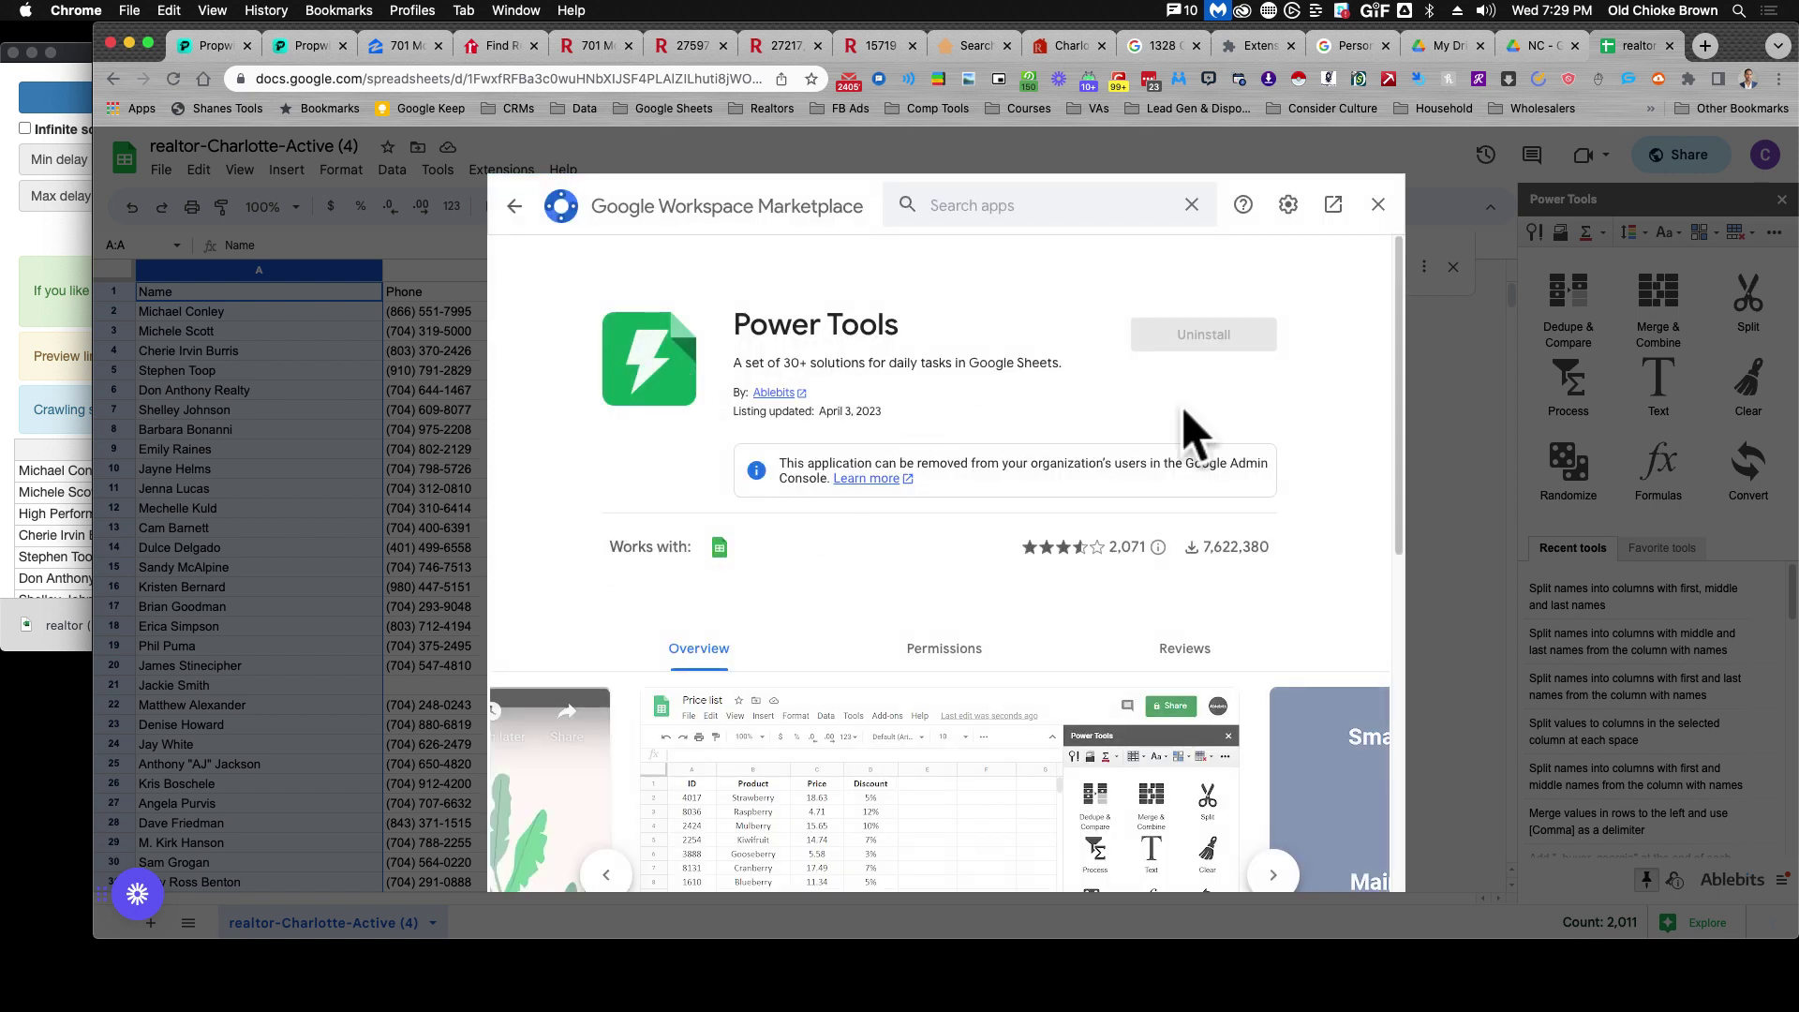
left_click(1376, 206)
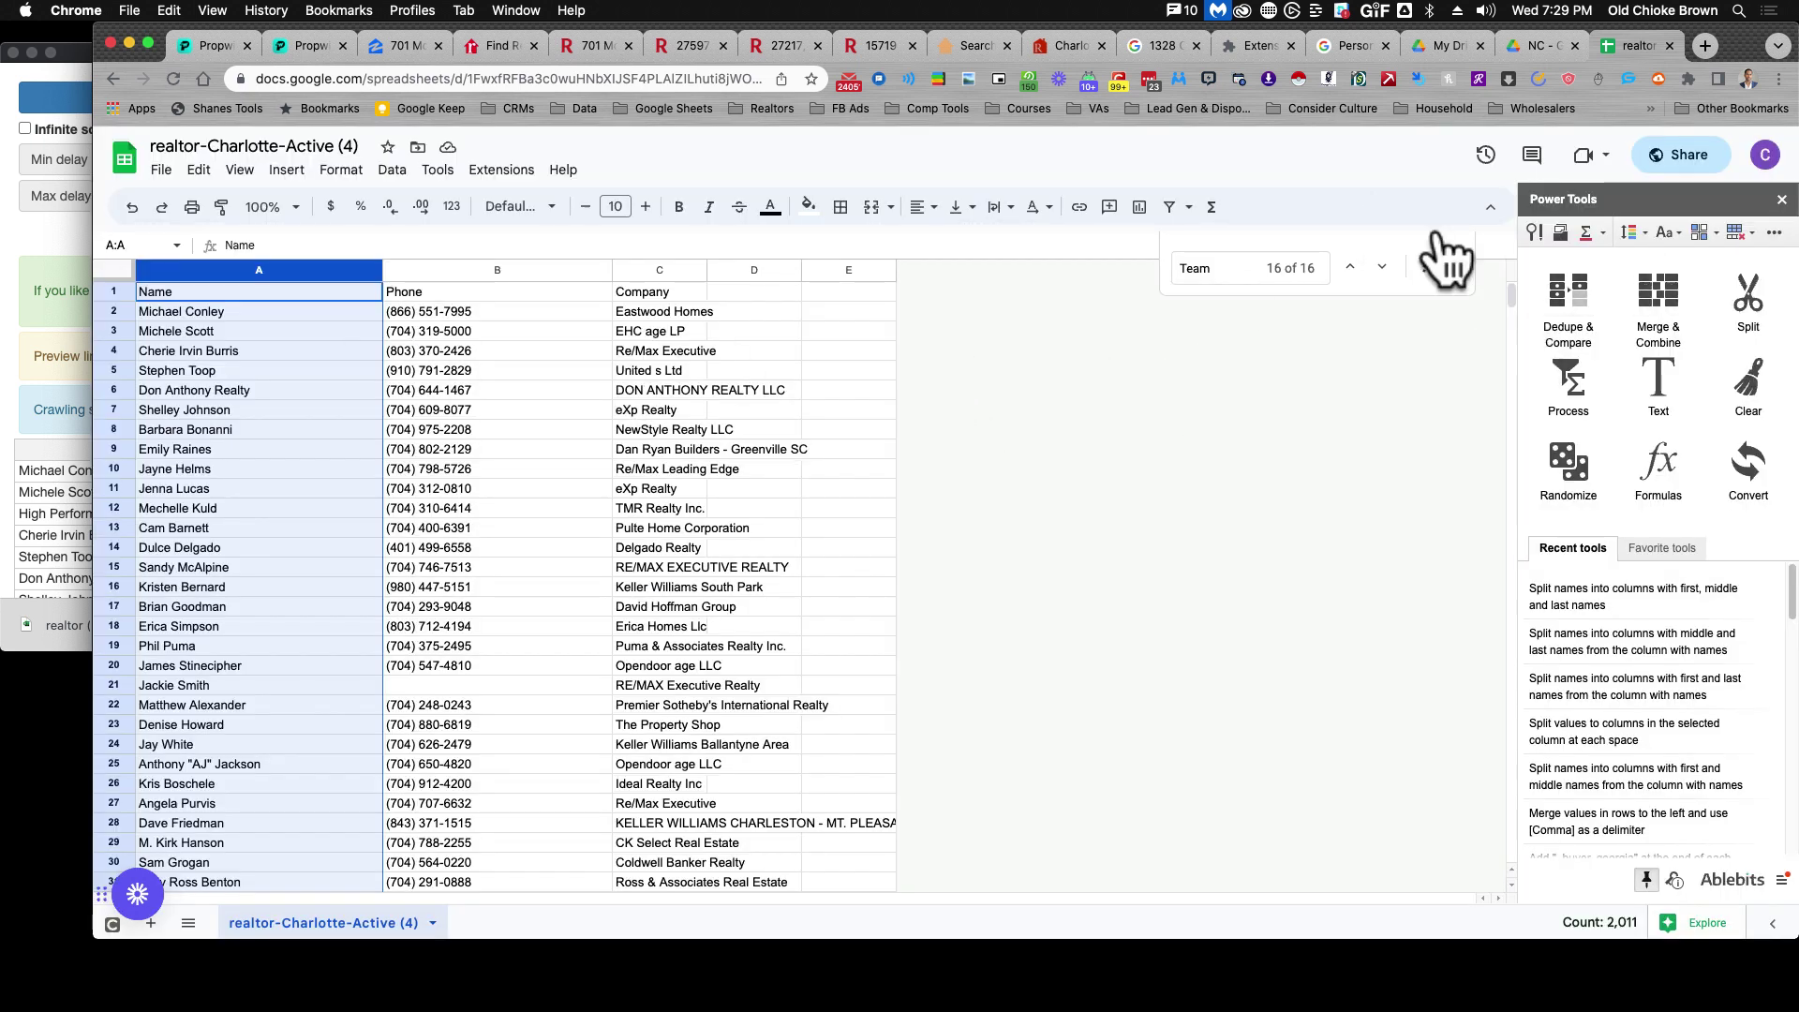
Use Power Tools Split > Split names with First, Middle and Last name checked.
left_click(527, 172)
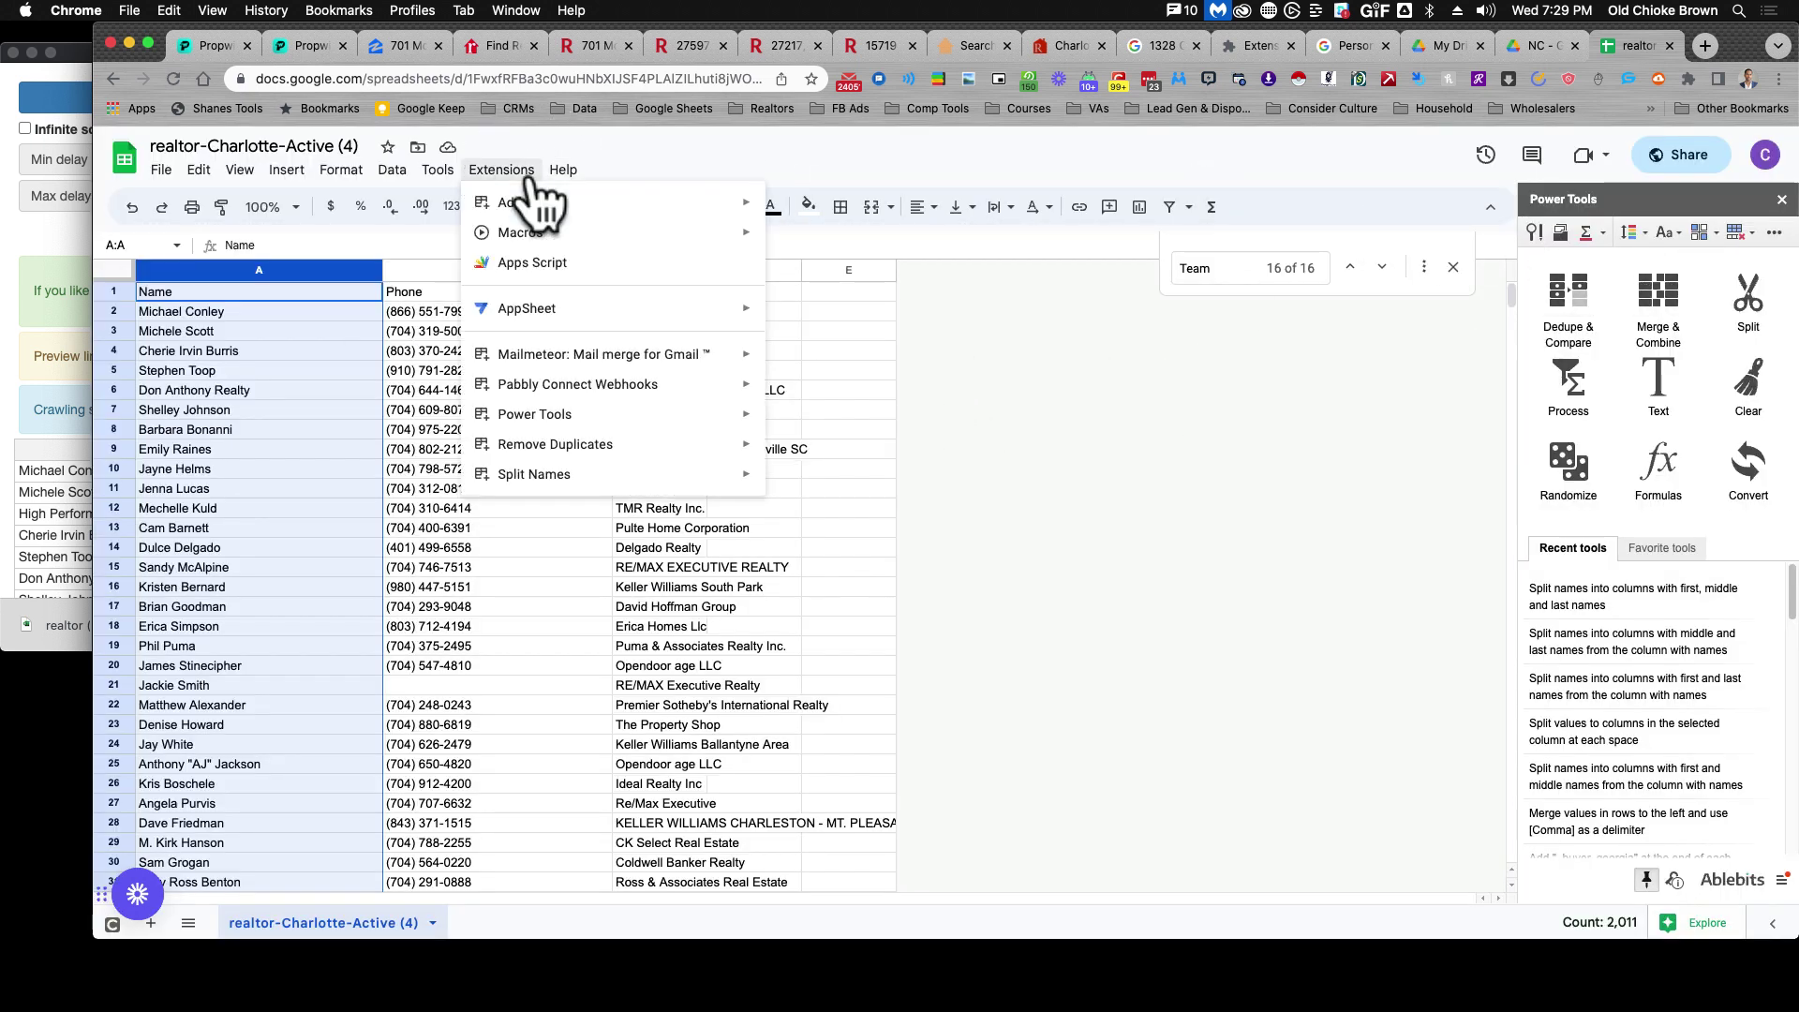
mouse_move(698, 414)
left_click(1750, 300)
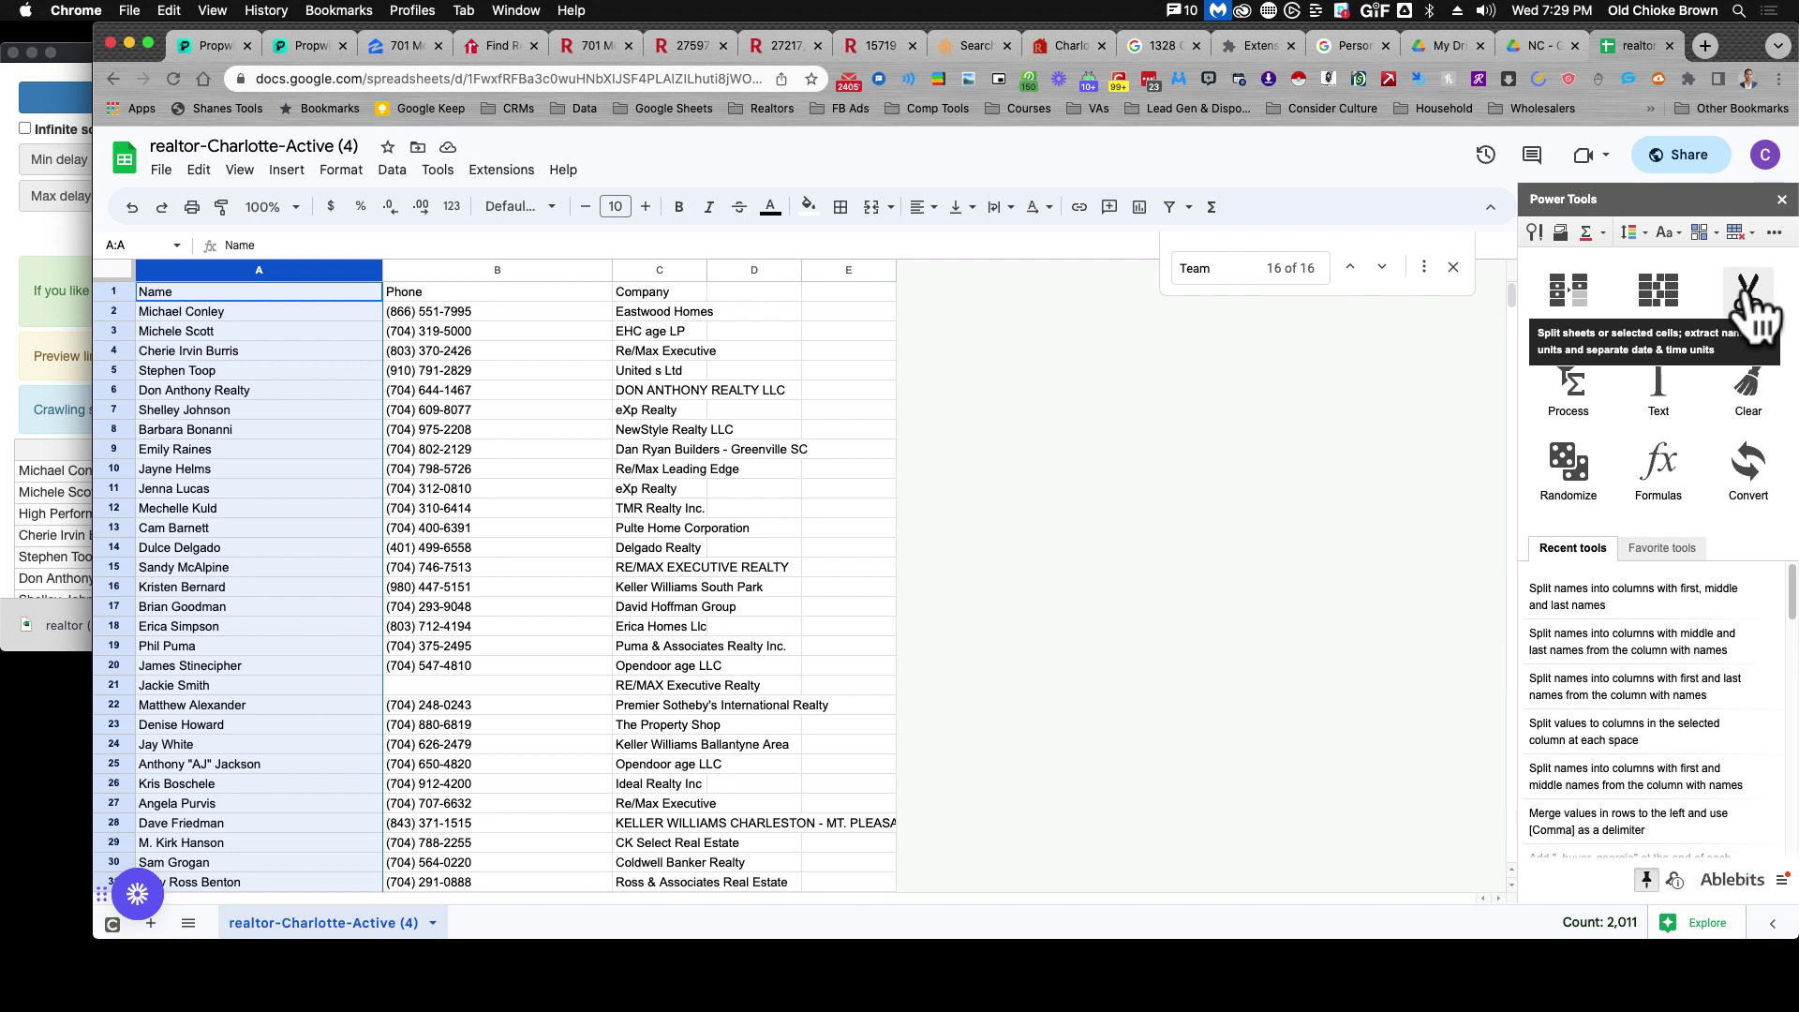
left_click(1750, 300)
left_click(1651, 342)
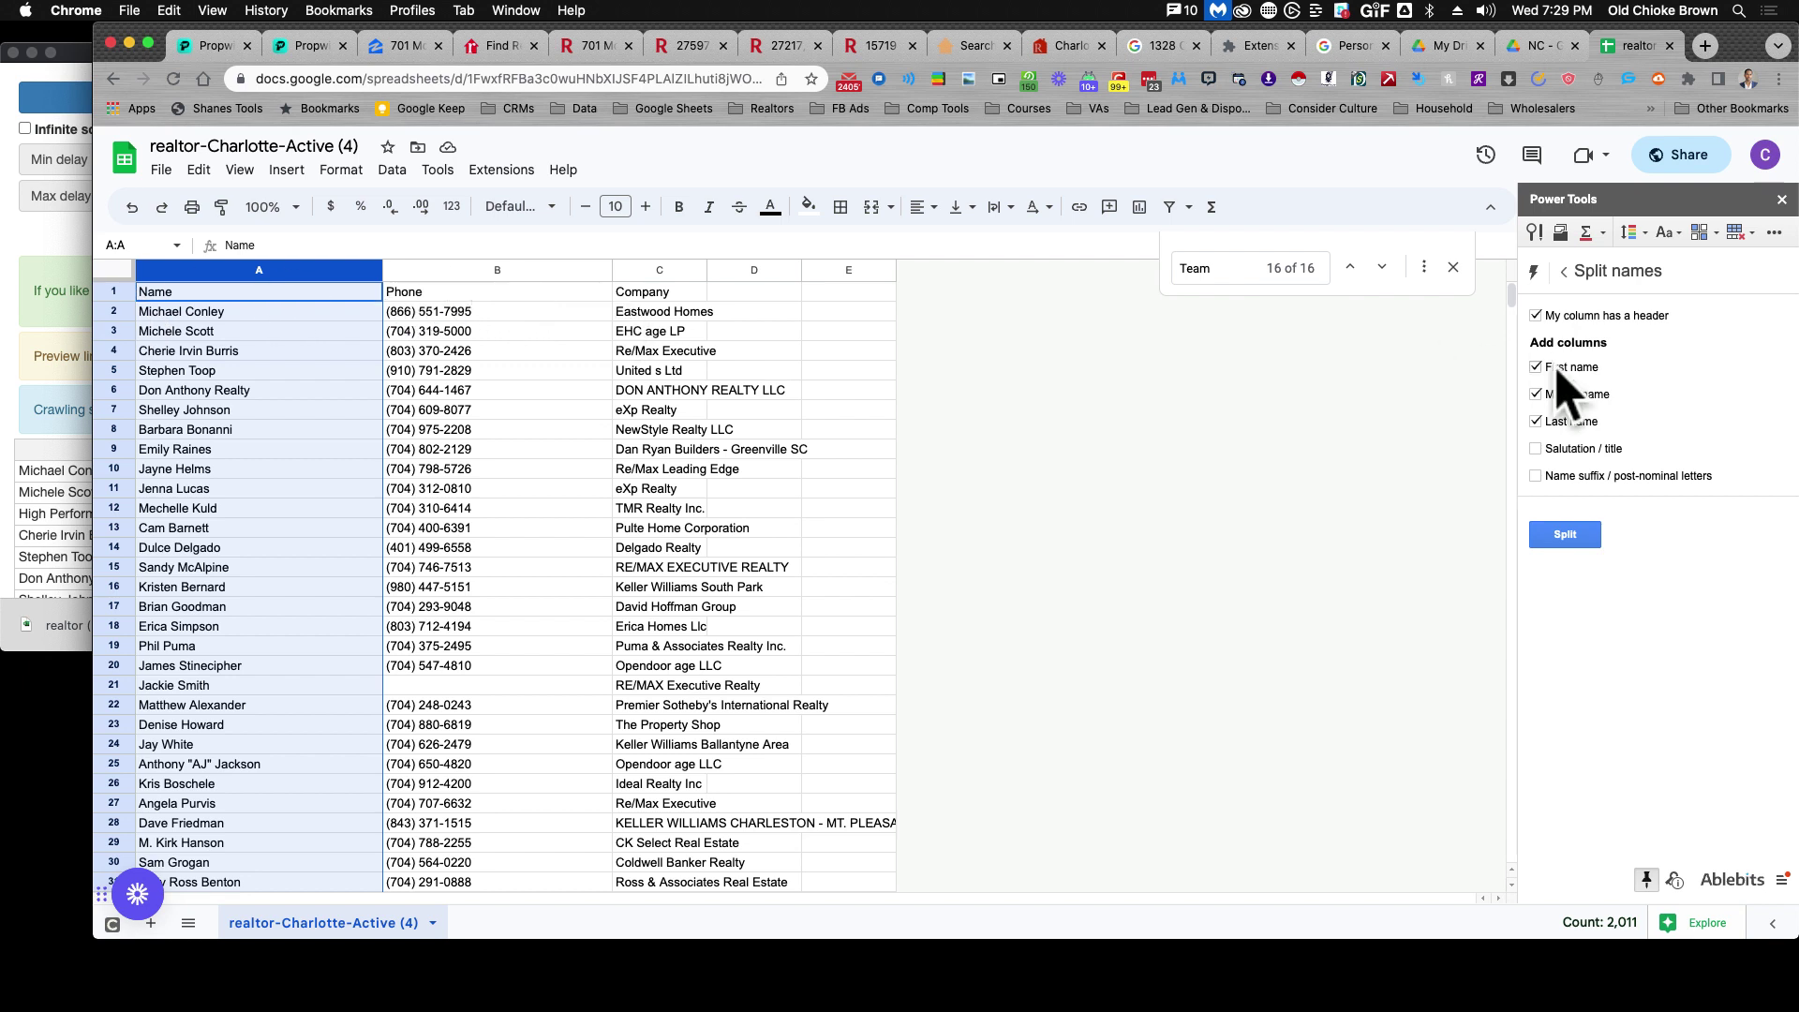
left_click(1564, 536)
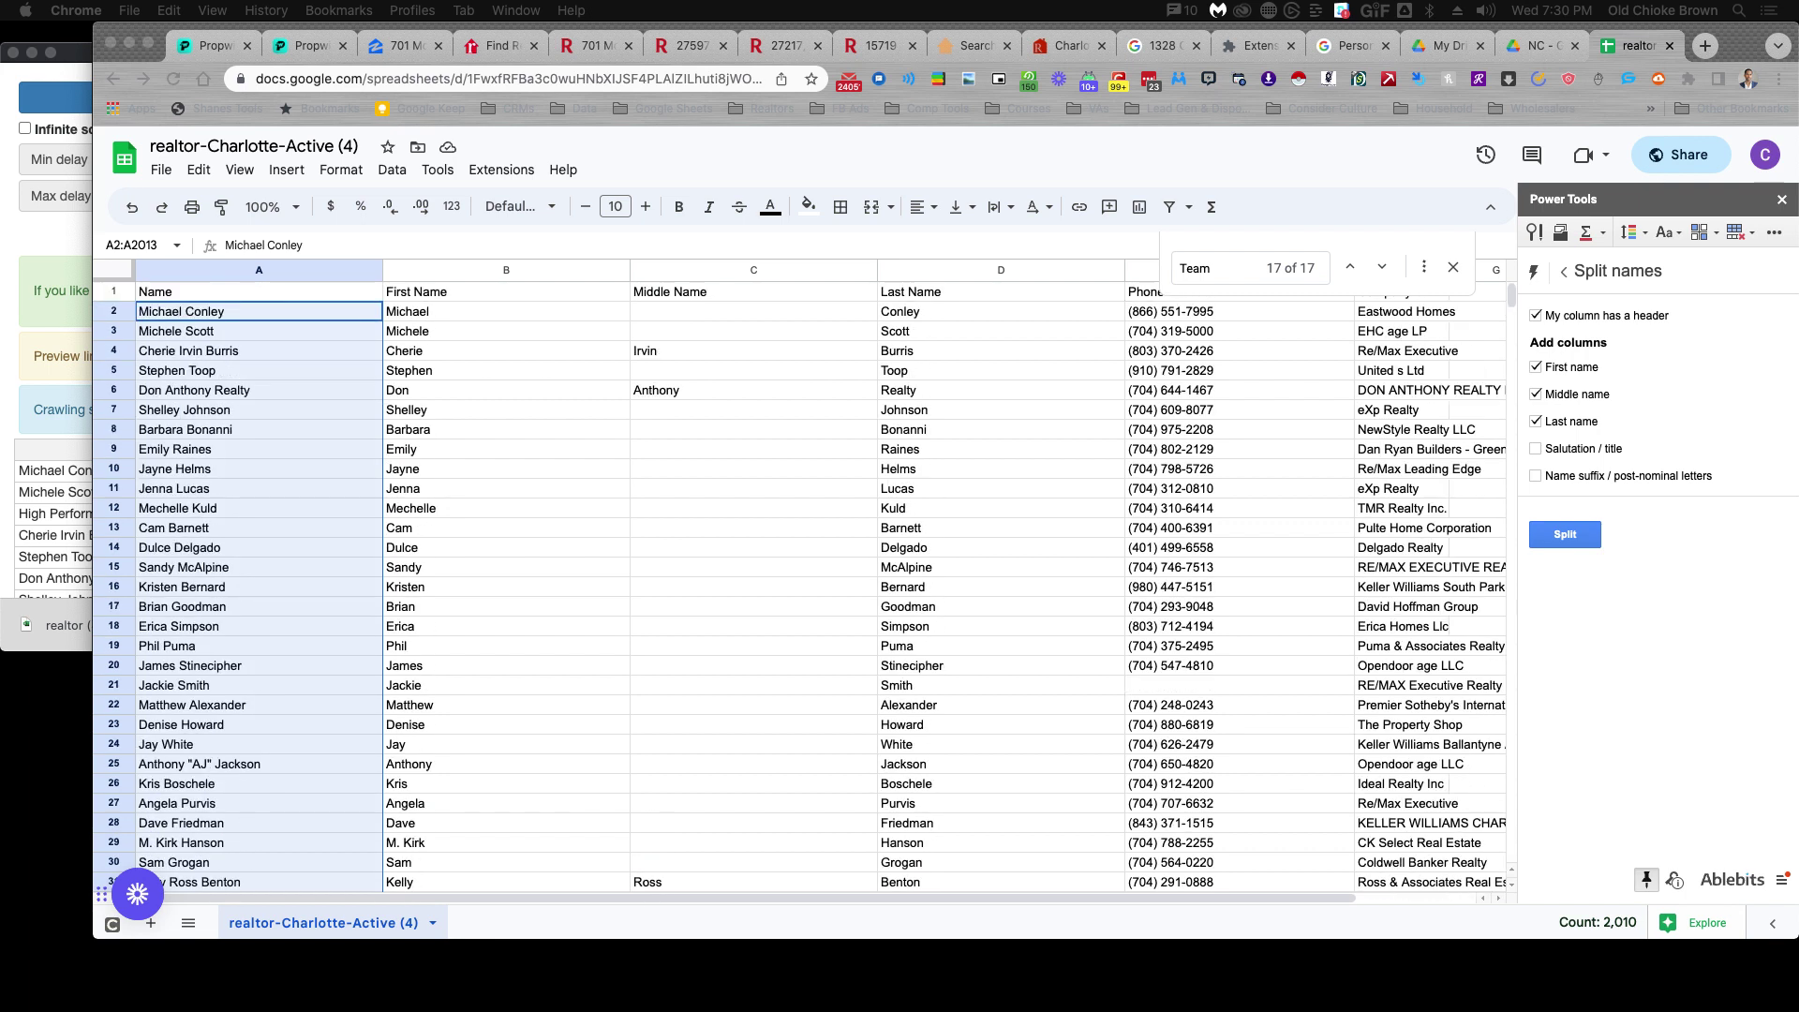
Close the find bar and the Power Tools side panel.
left_click(1453, 267)
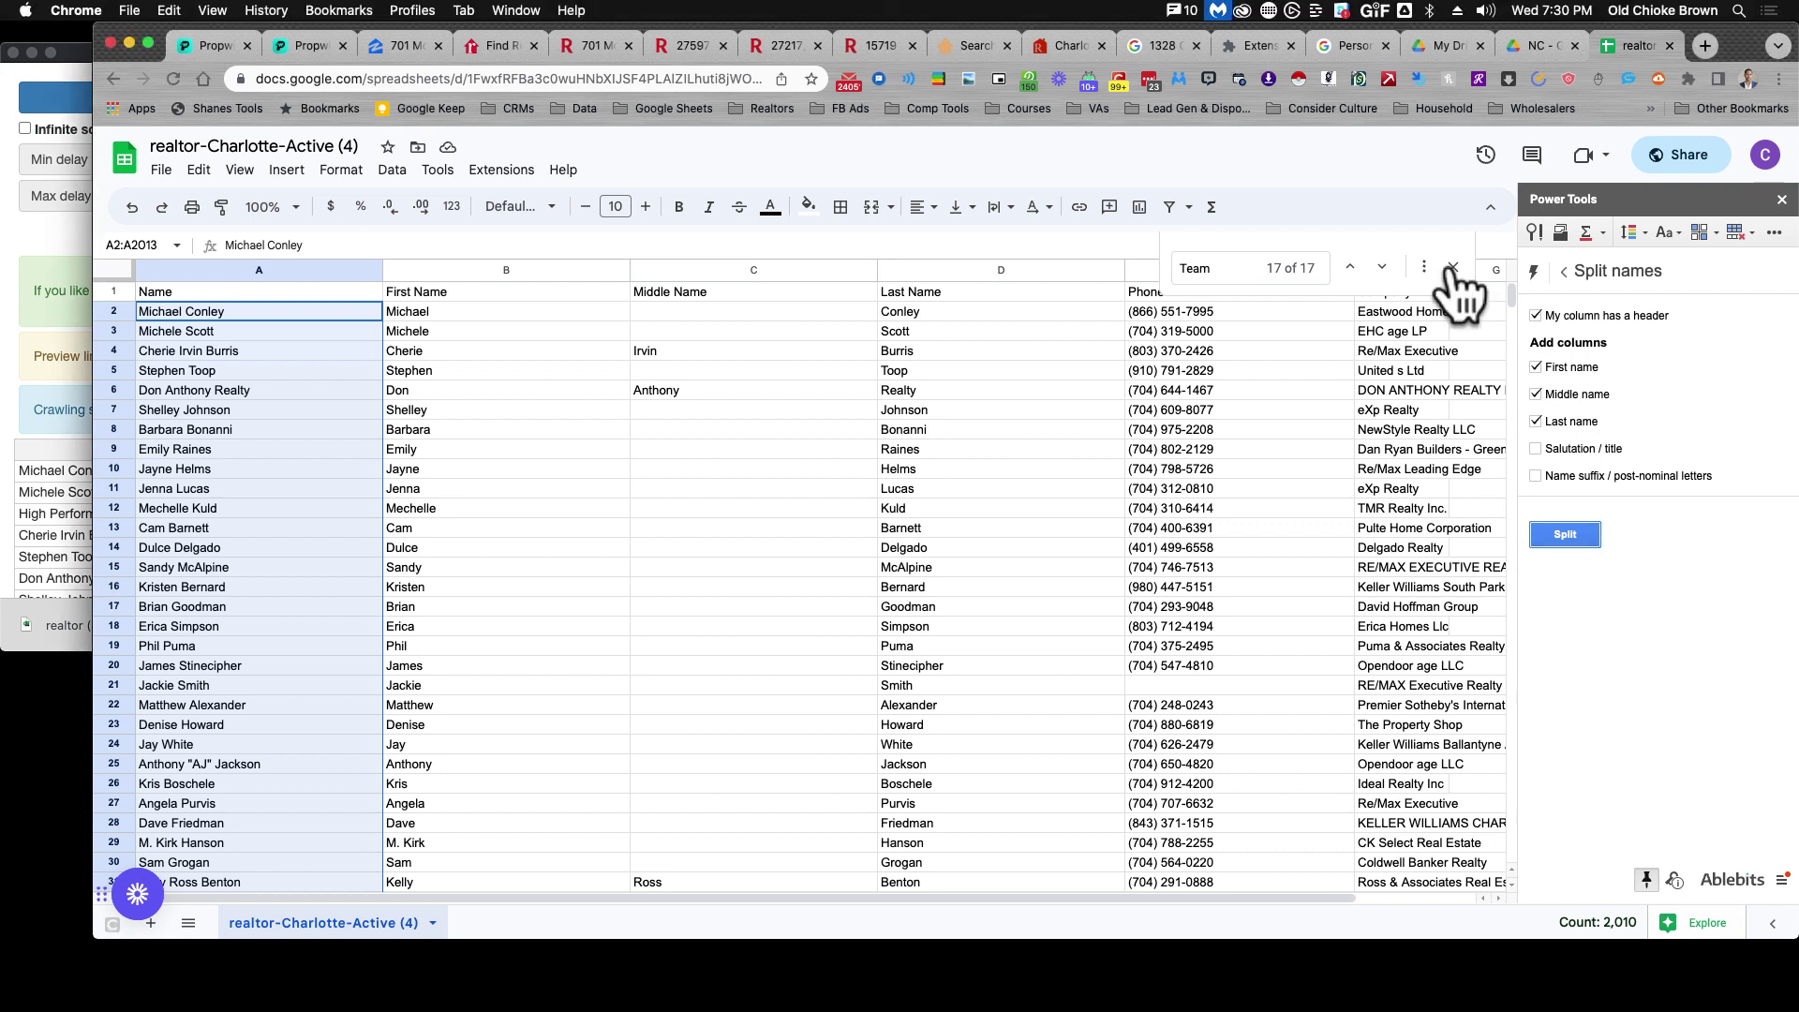
left_click(1453, 267)
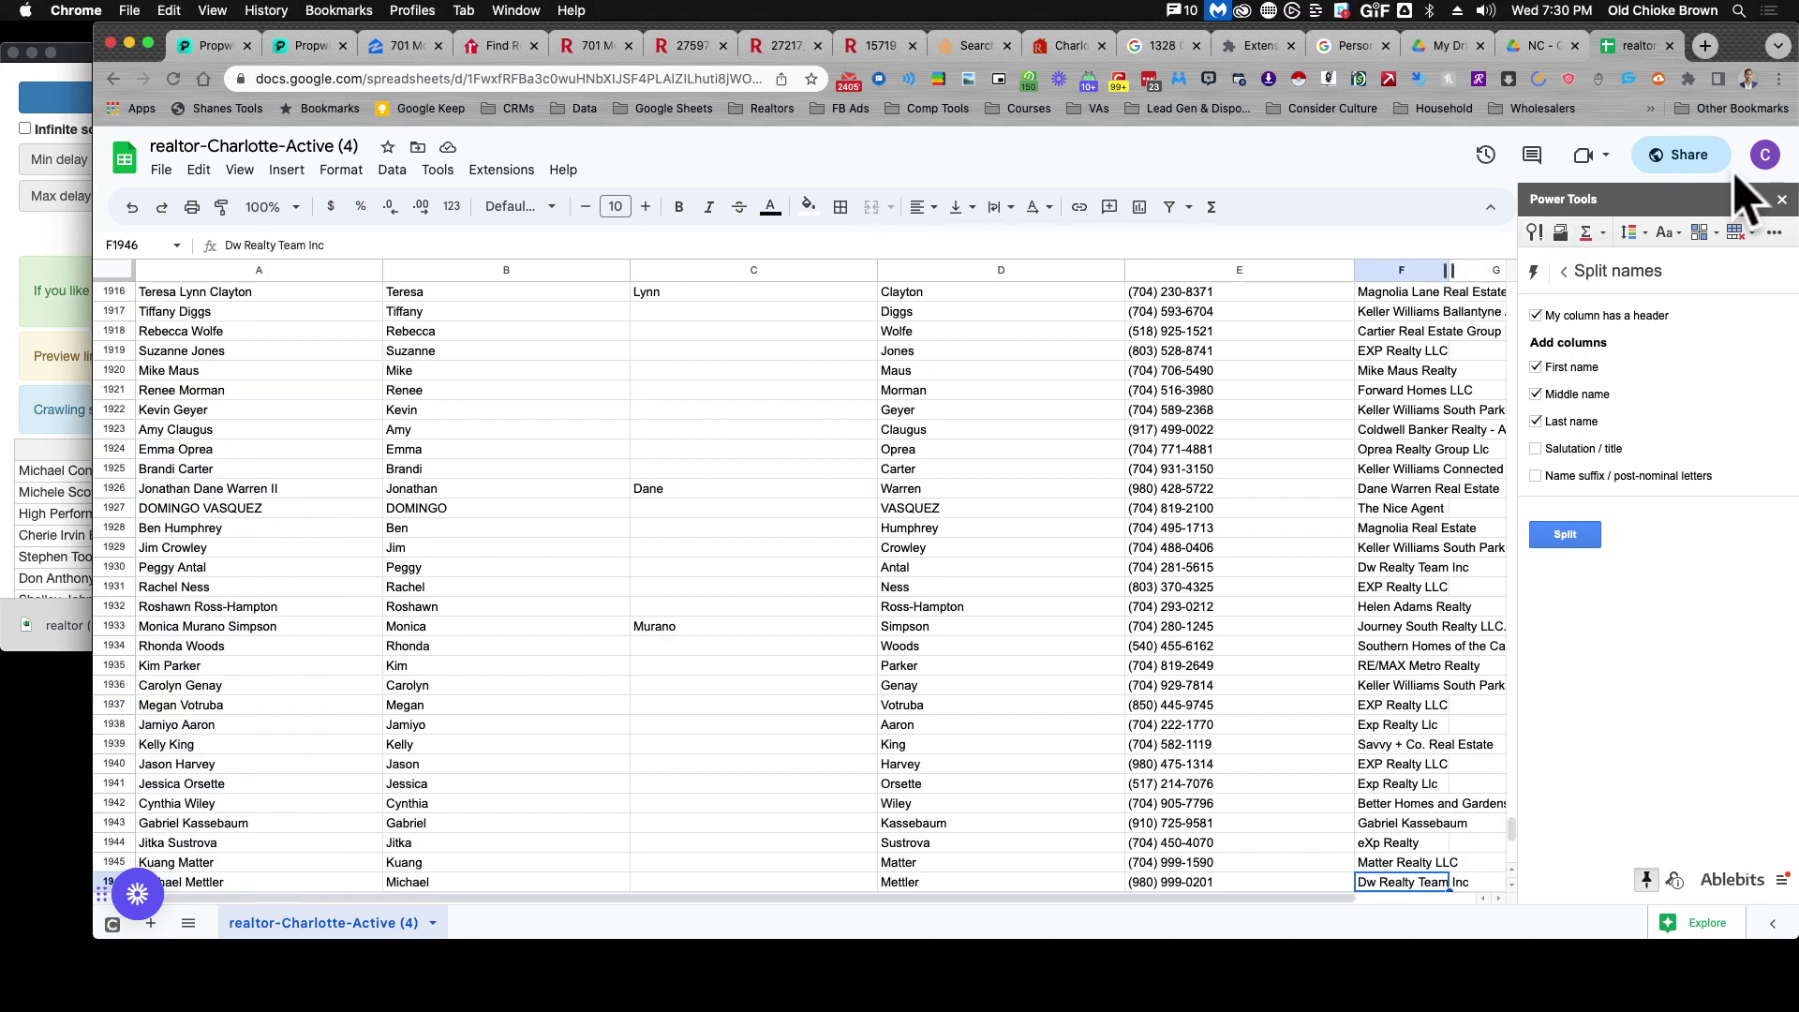
left_click(1779, 199)
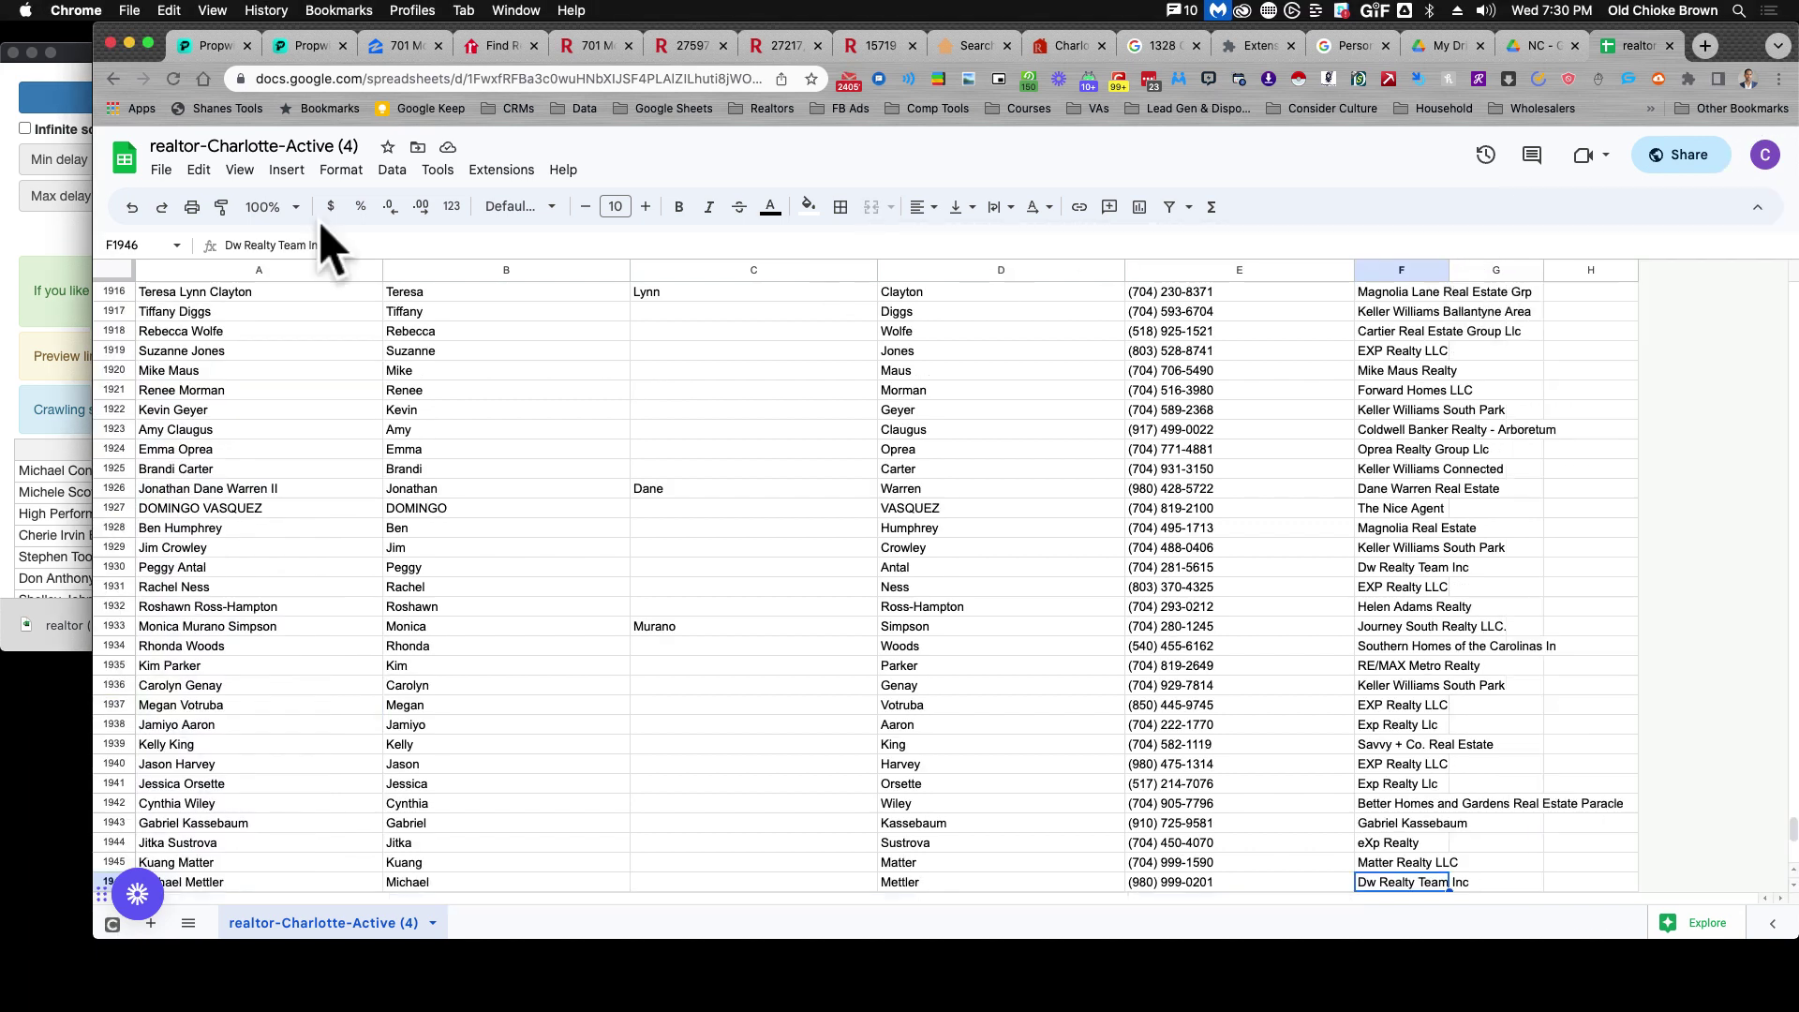
Download the sheet as Comma Separated Values (.csv) via File > Download.
left_click(161, 170)
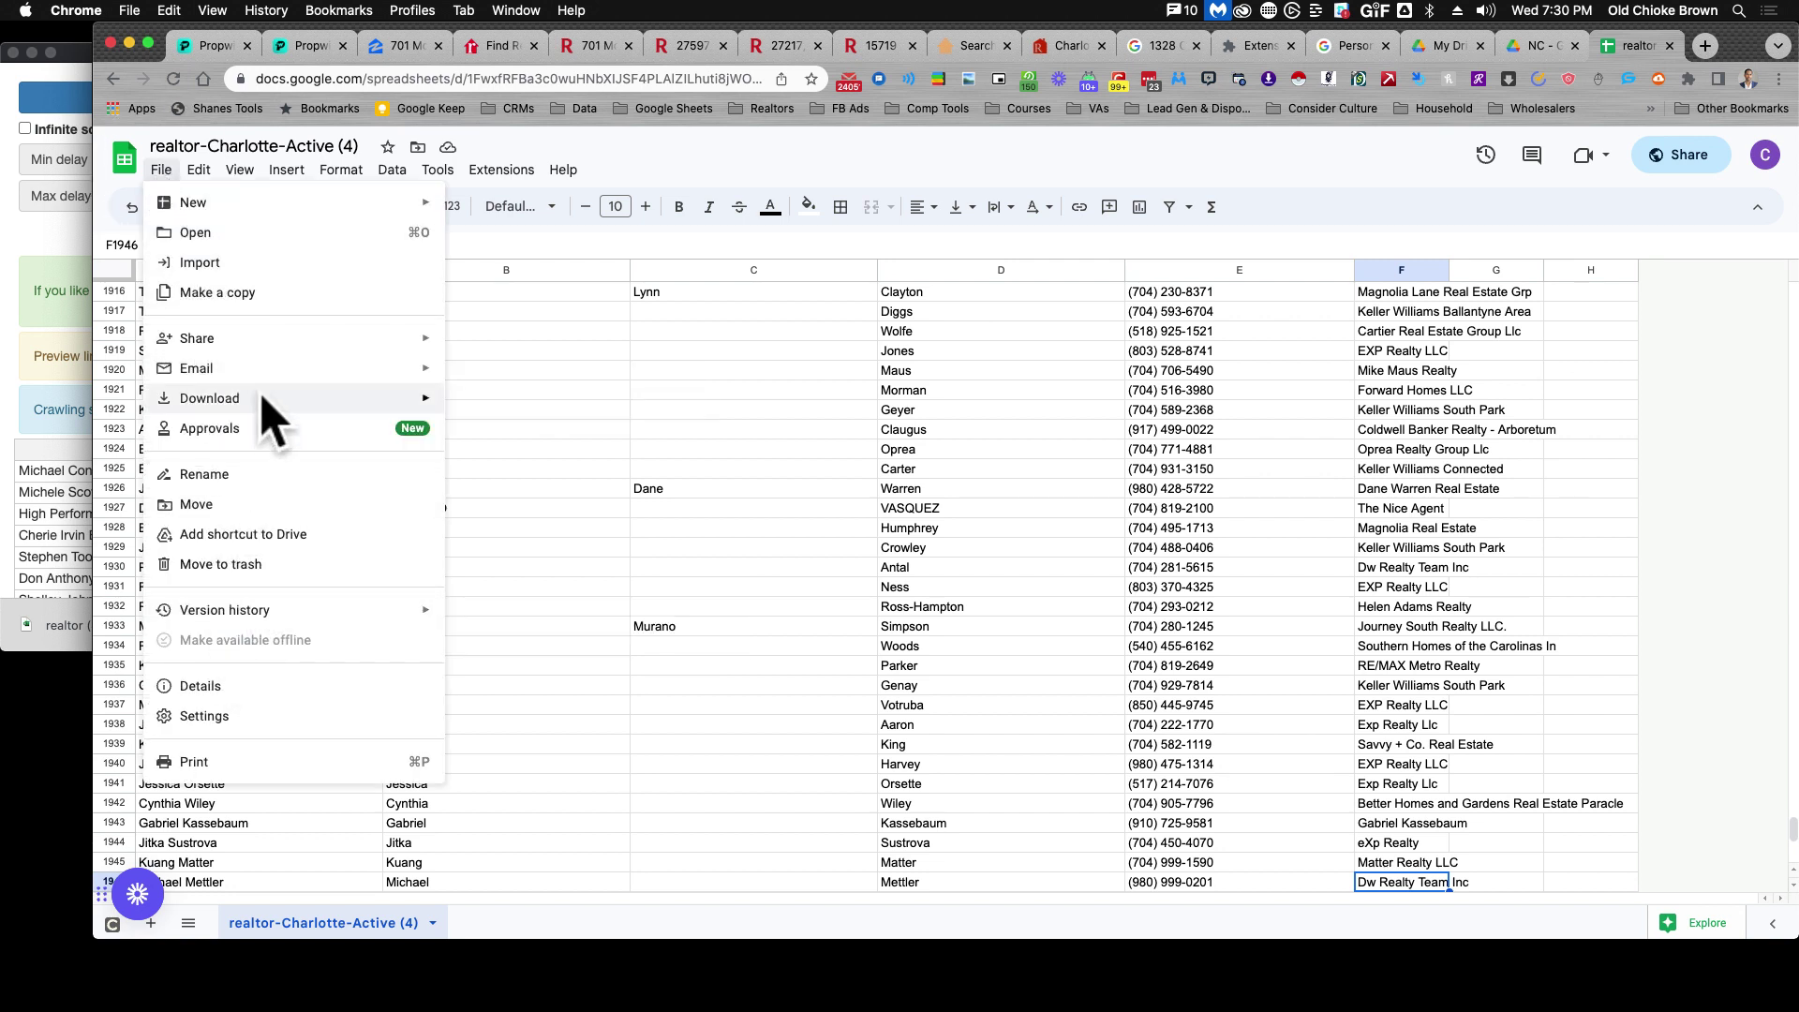
mouse_move(262, 403)
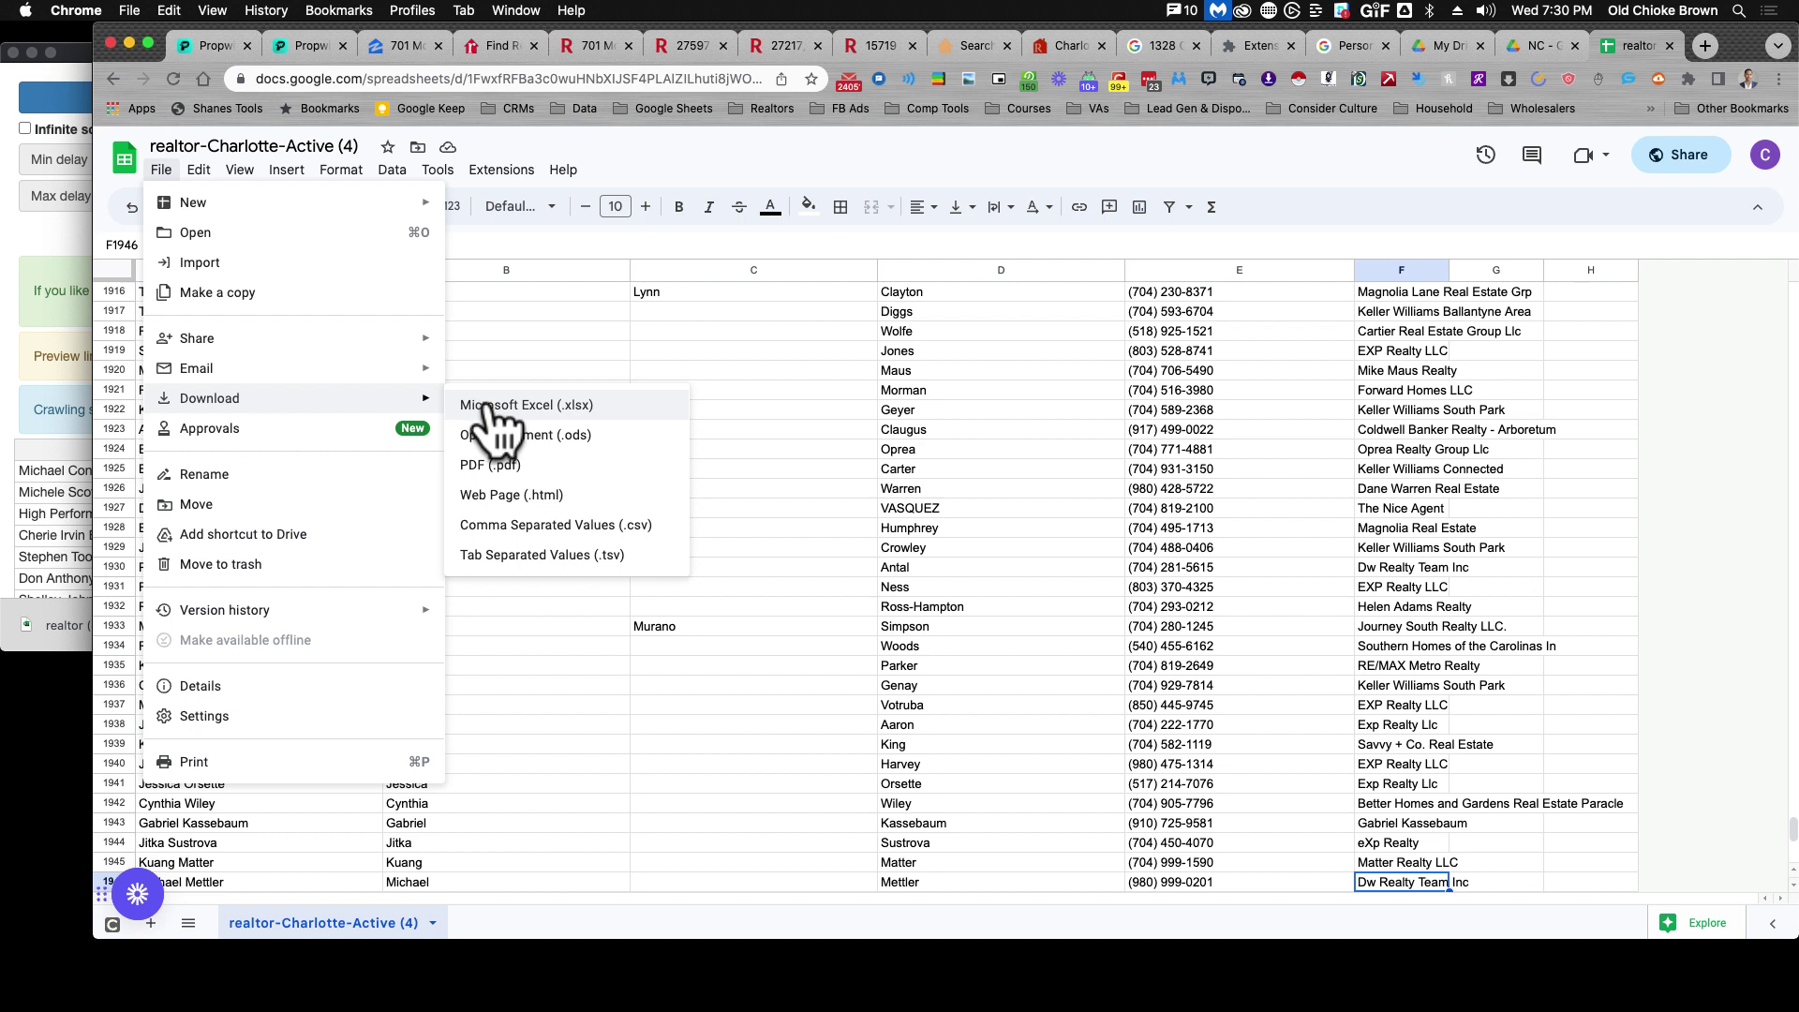
left_click(553, 525)
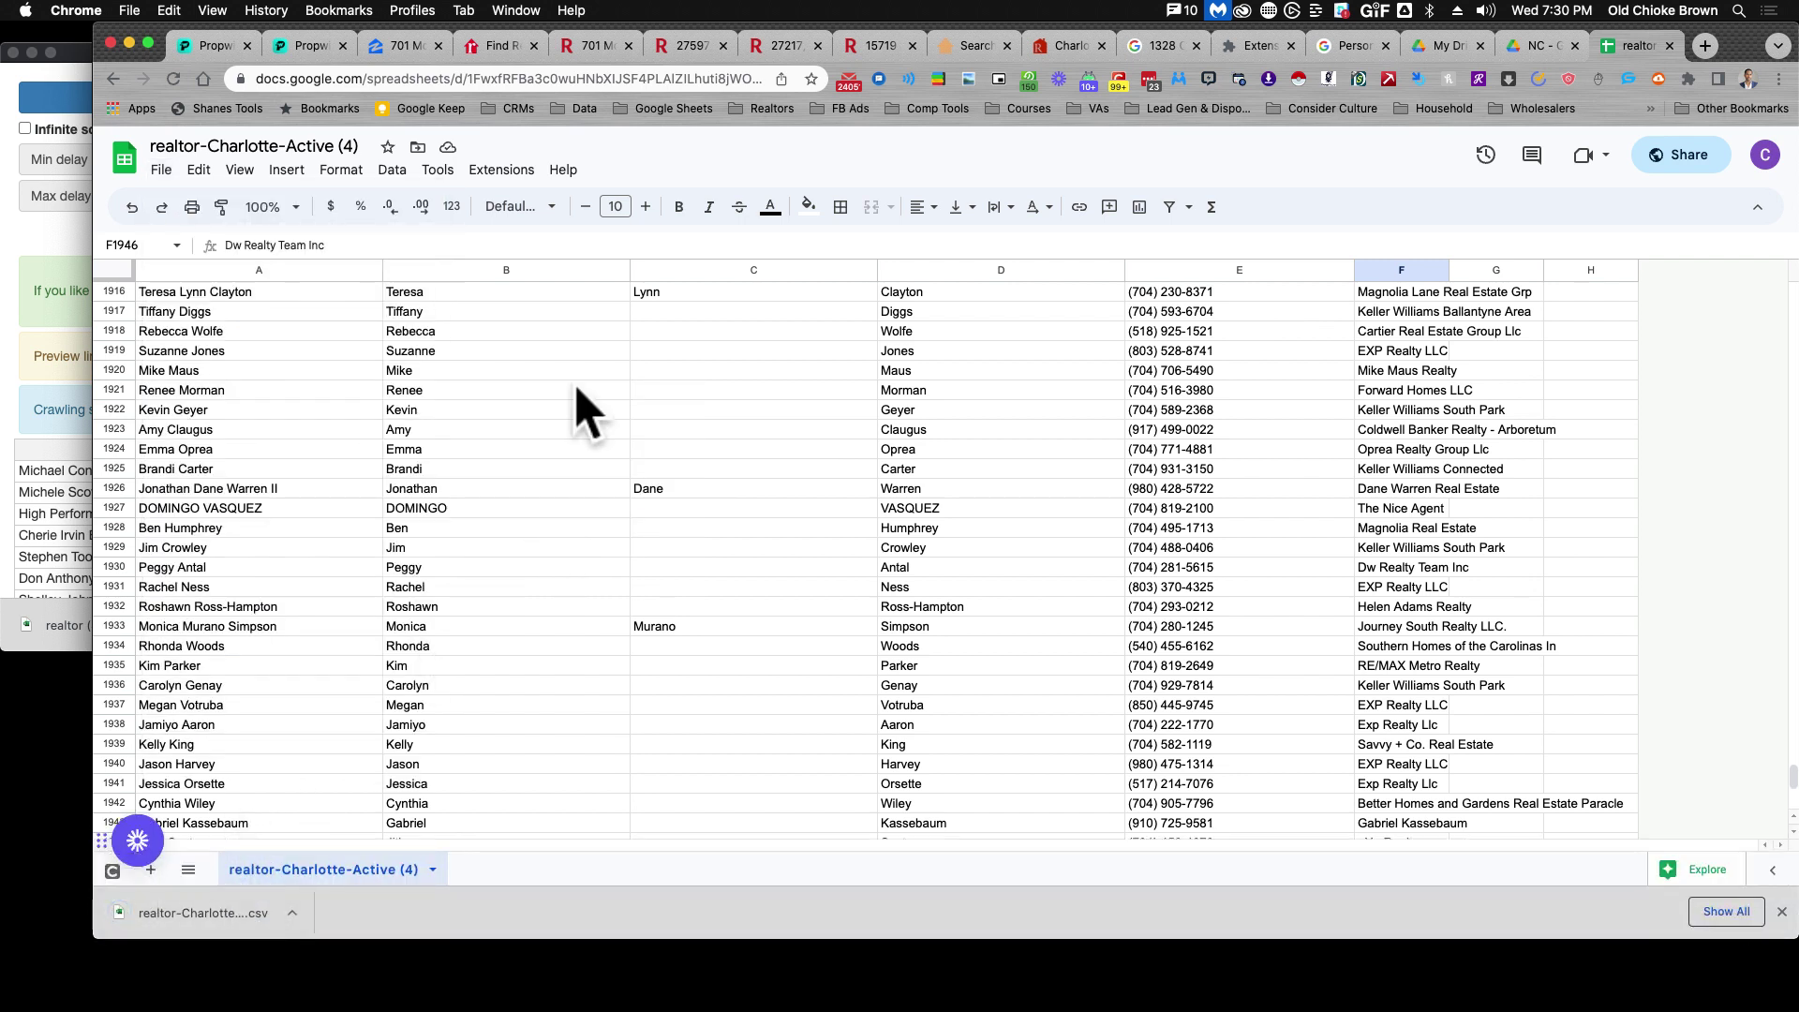
scroll(375, 596, "up", 20)
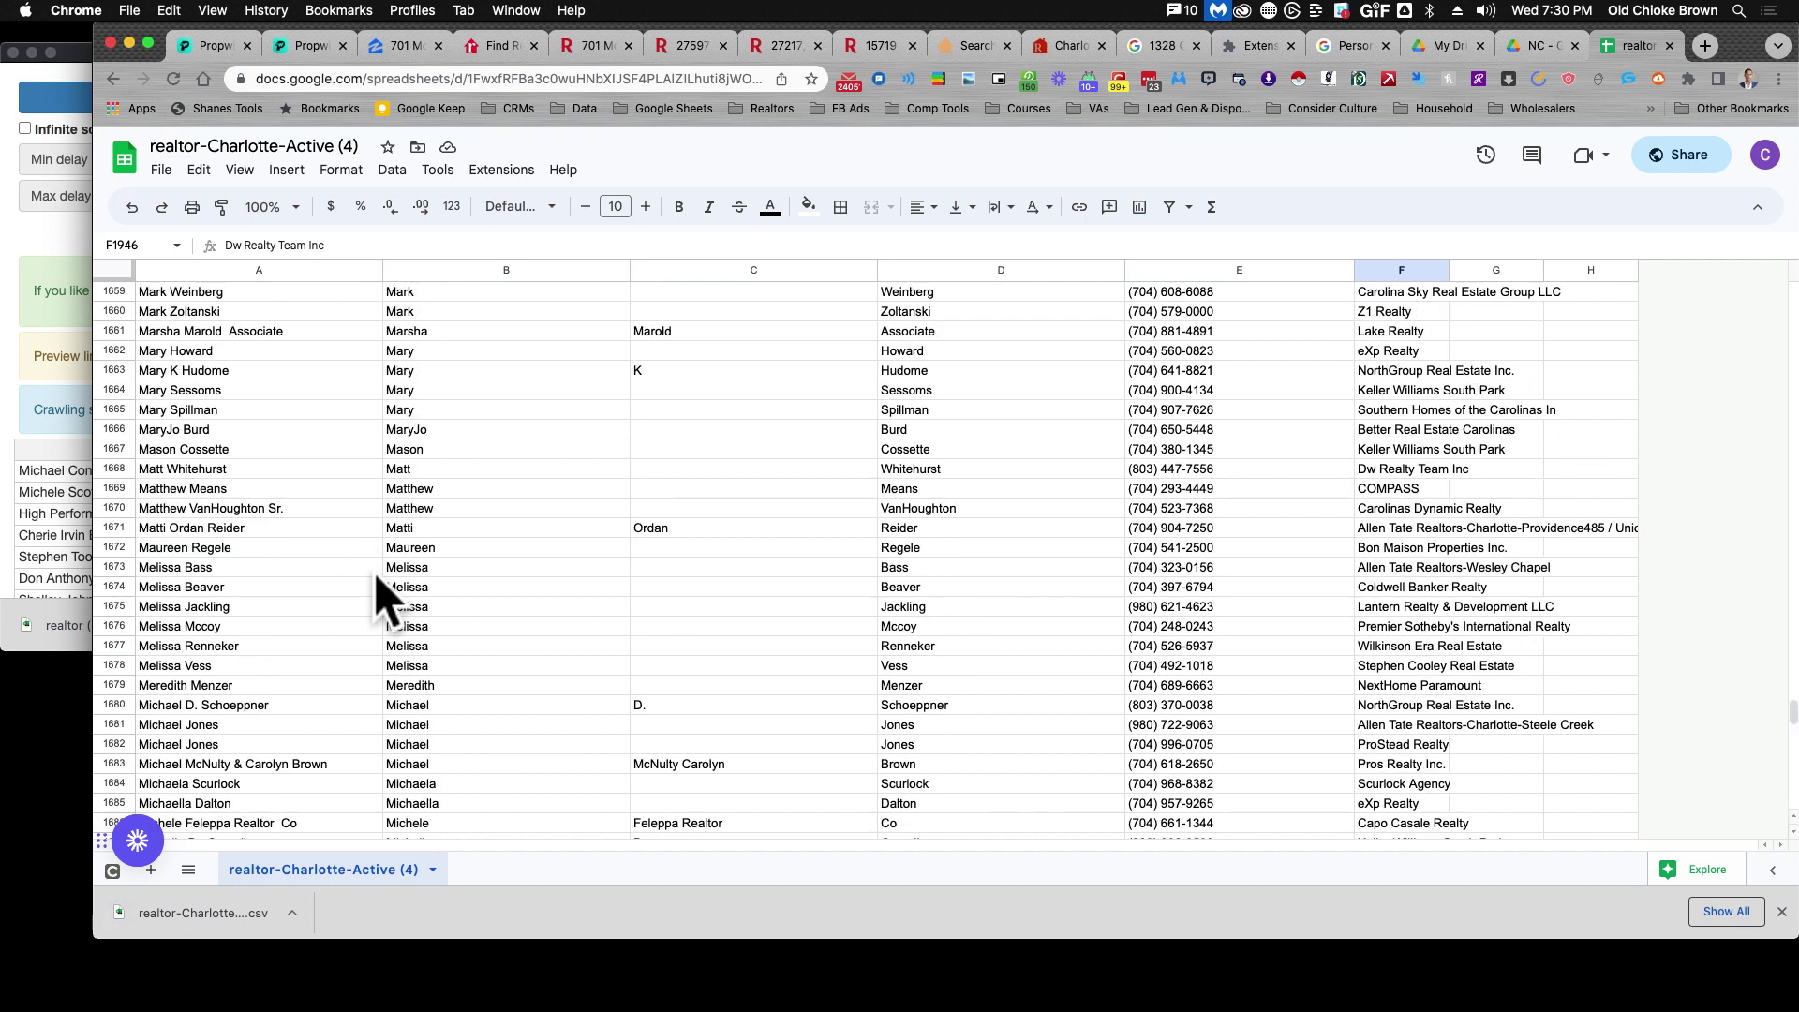
scroll(380, 596, "up", 20)
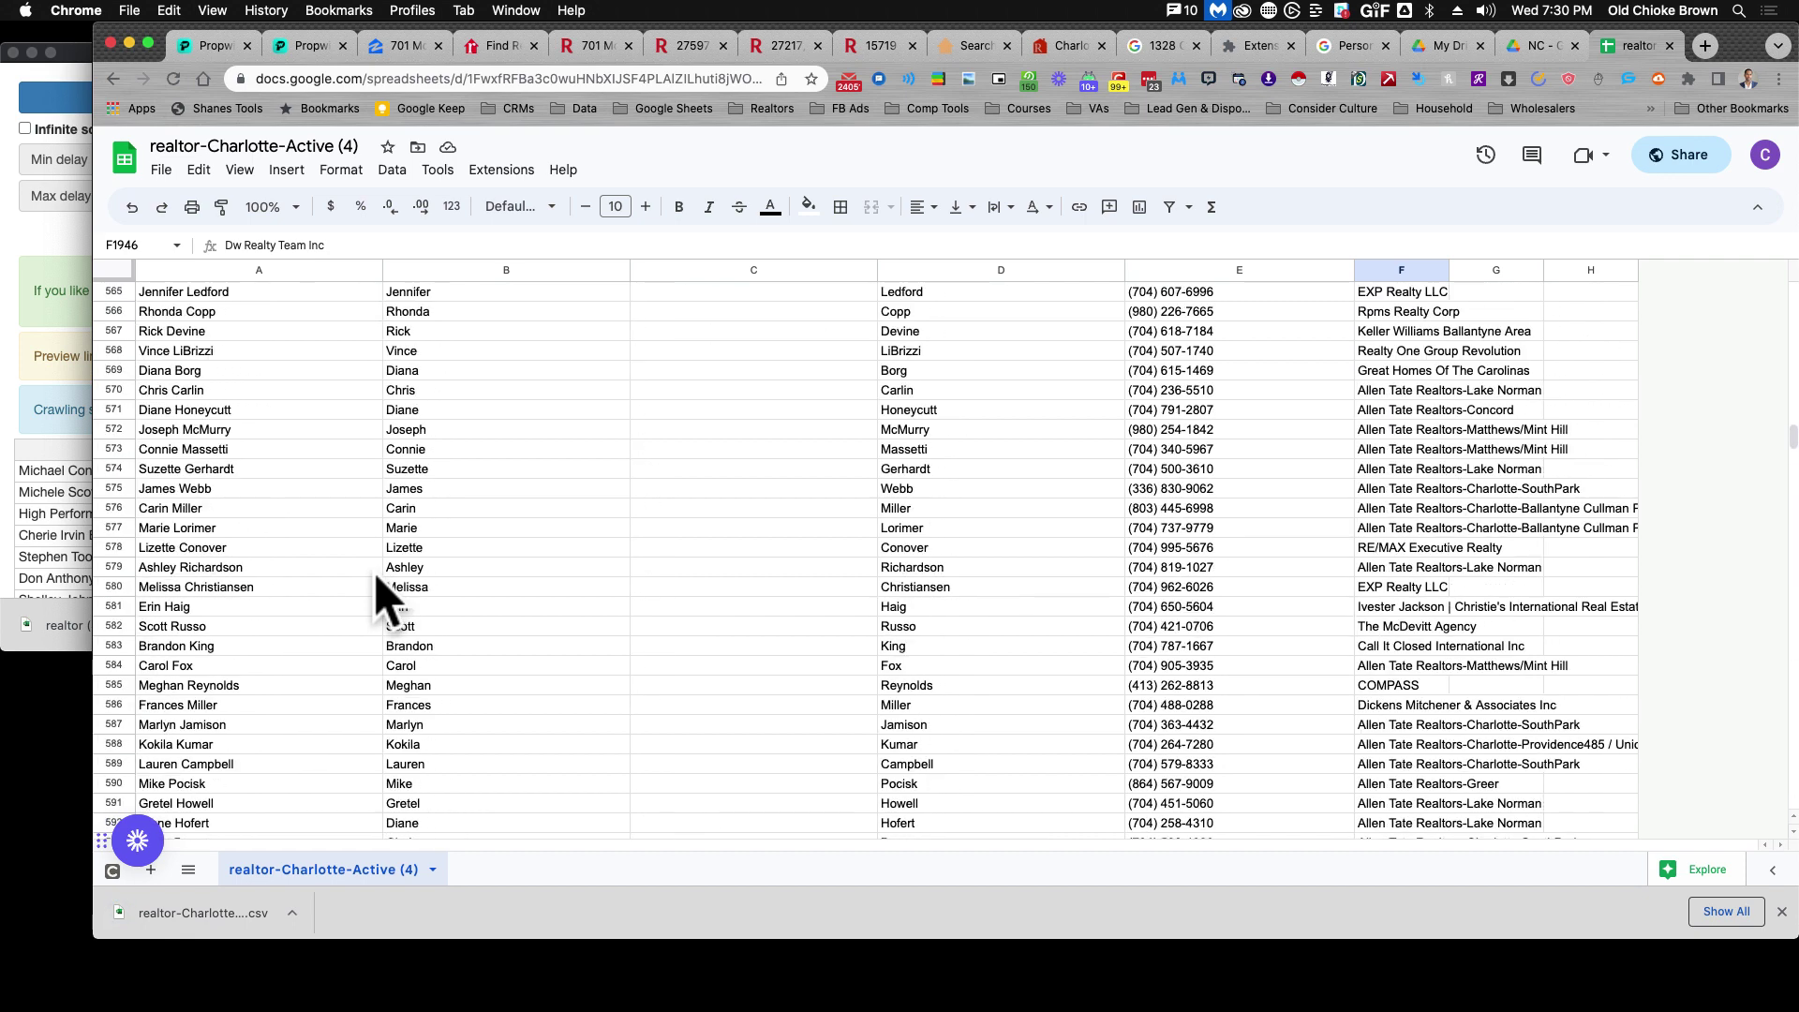
scroll(379, 596, "up", 20)
scroll(379, 595, "up", 20)
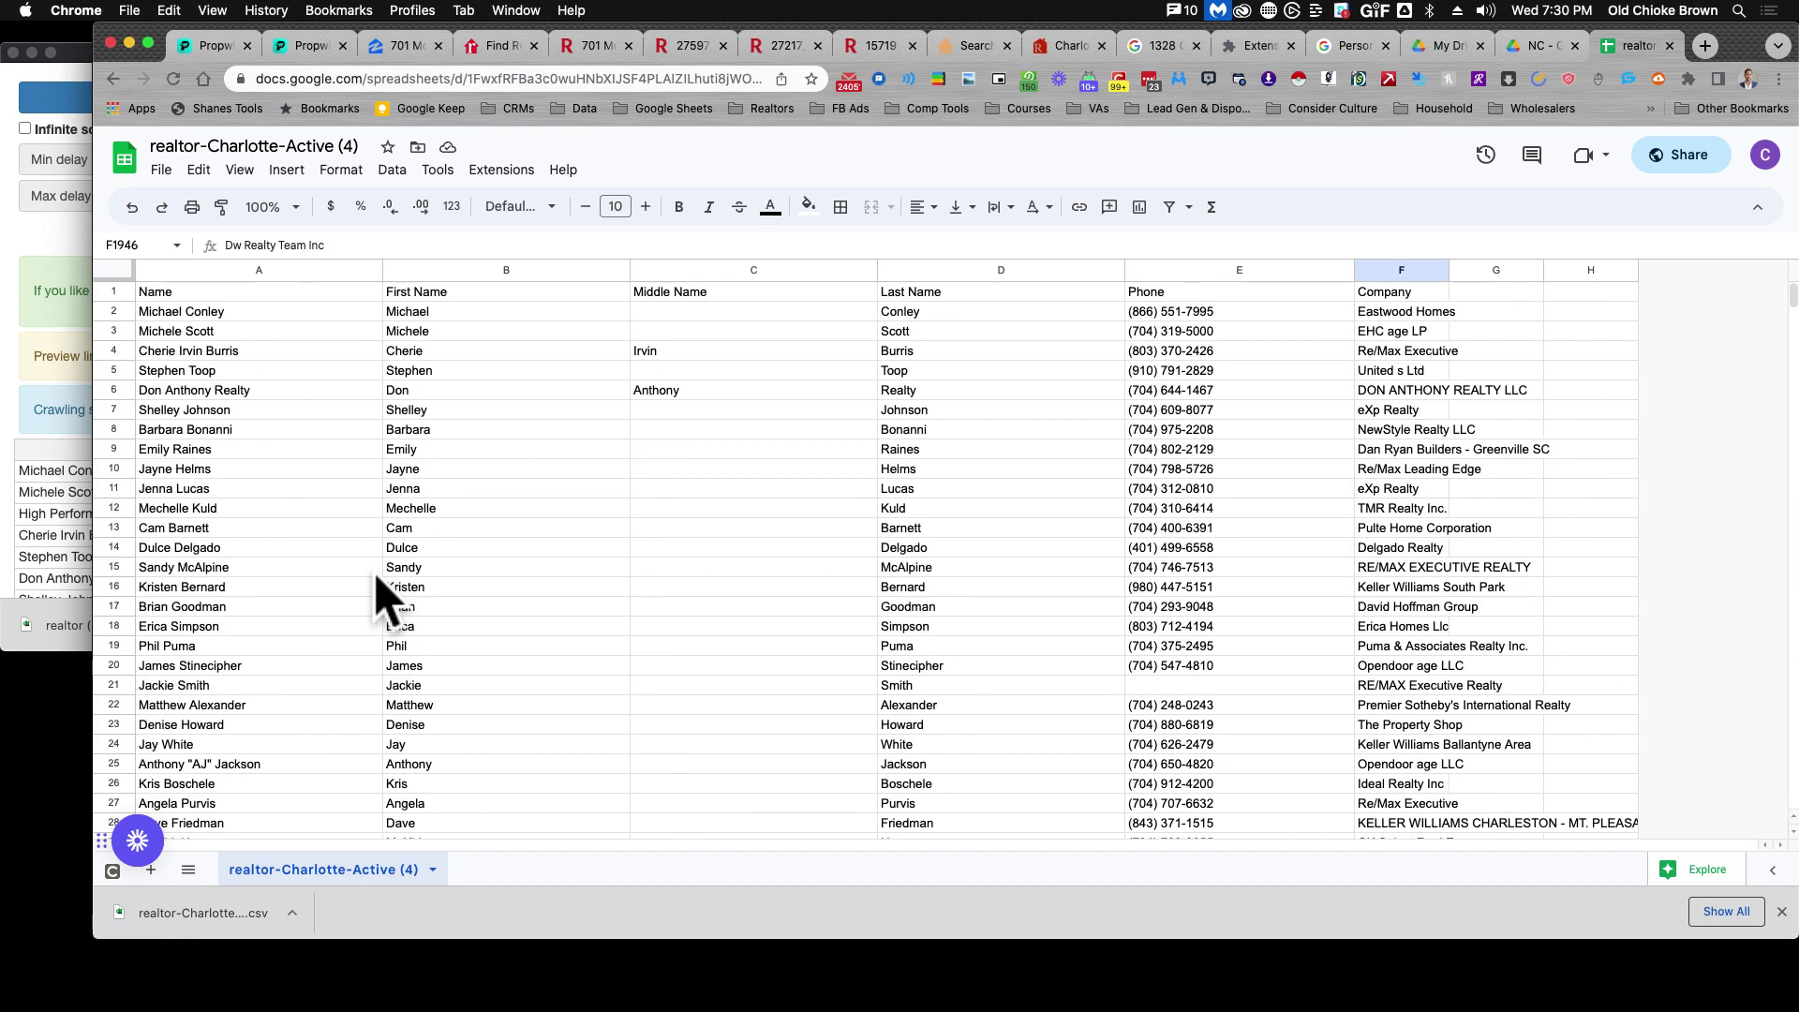